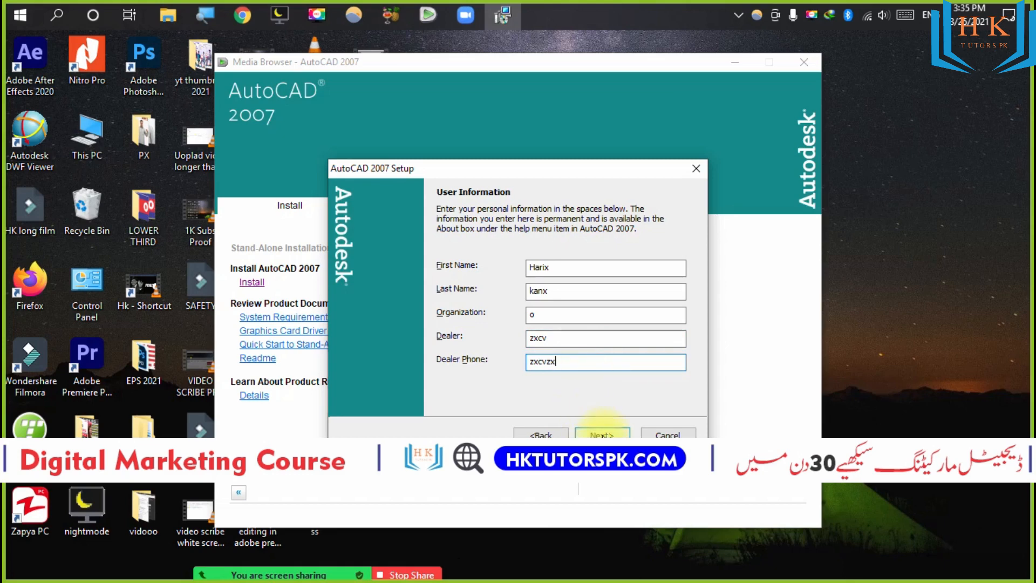
# Install AutoCAD 2007 with the Typical type, destination C:\Program Files (x86)\AutoCAD 2007\, Notepad as text editor and a desktop shortcut.
pyautogui.click(598, 434)
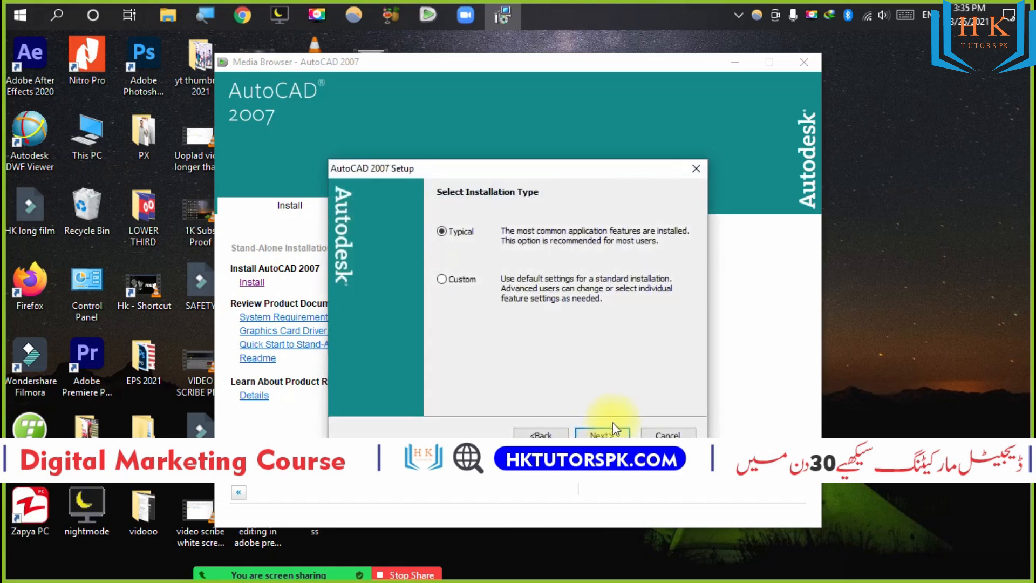
pyautogui.click(613, 429)
pyautogui.click(612, 435)
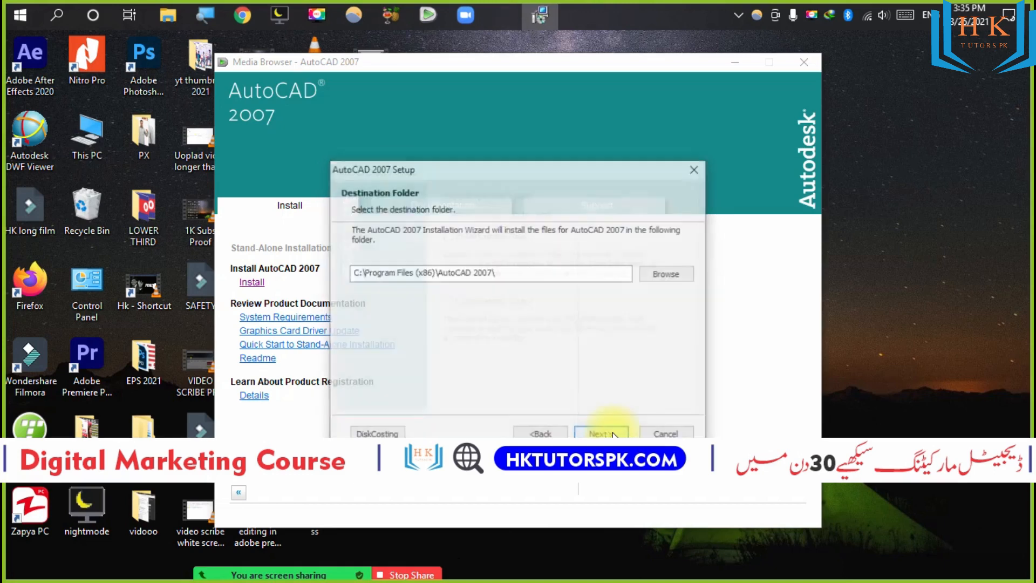
pyautogui.click(612, 435)
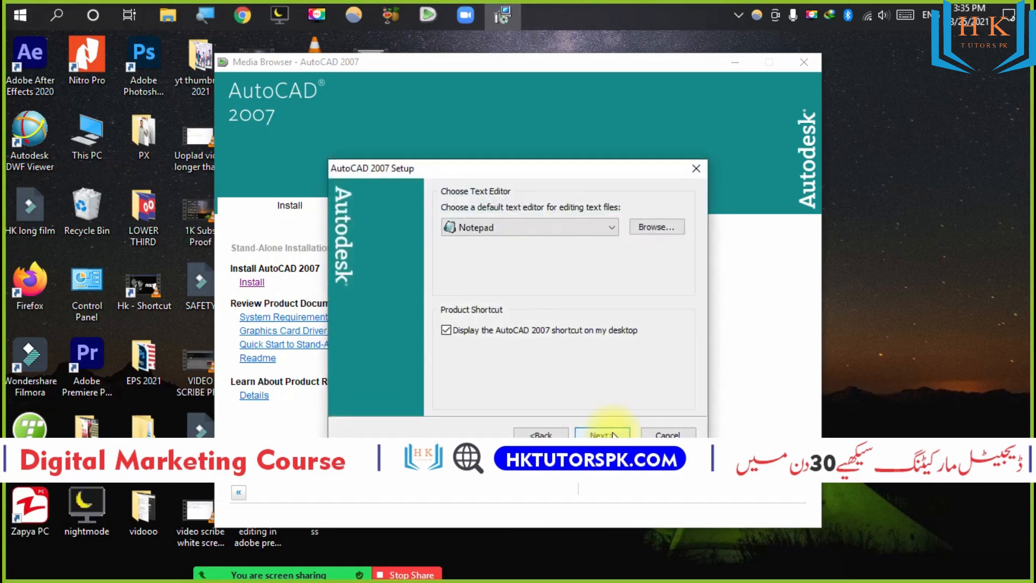
pyautogui.click(613, 435)
pyautogui.click(624, 434)
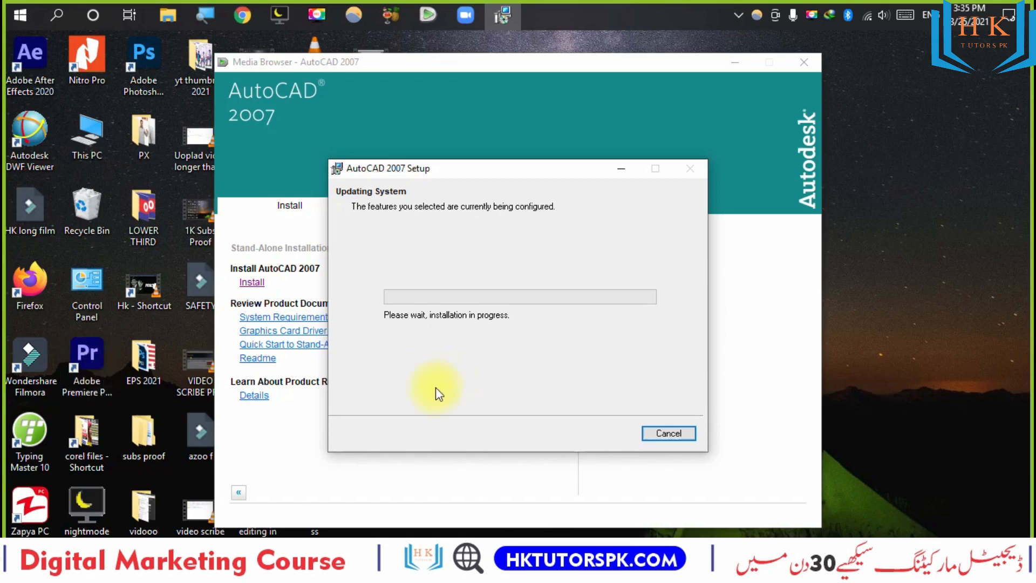
pyautogui.click(113, 352)
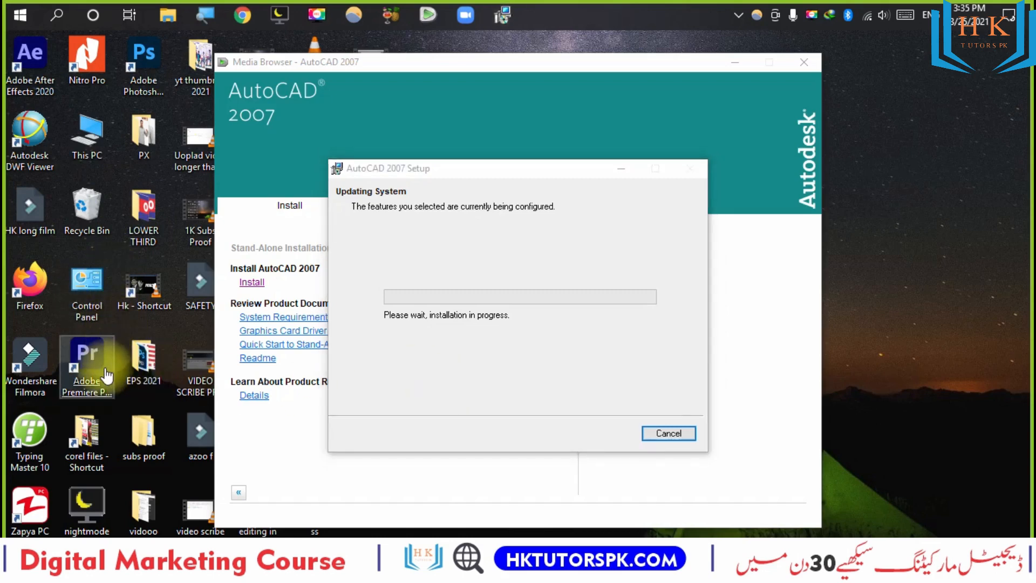
pyautogui.click(385, 62)
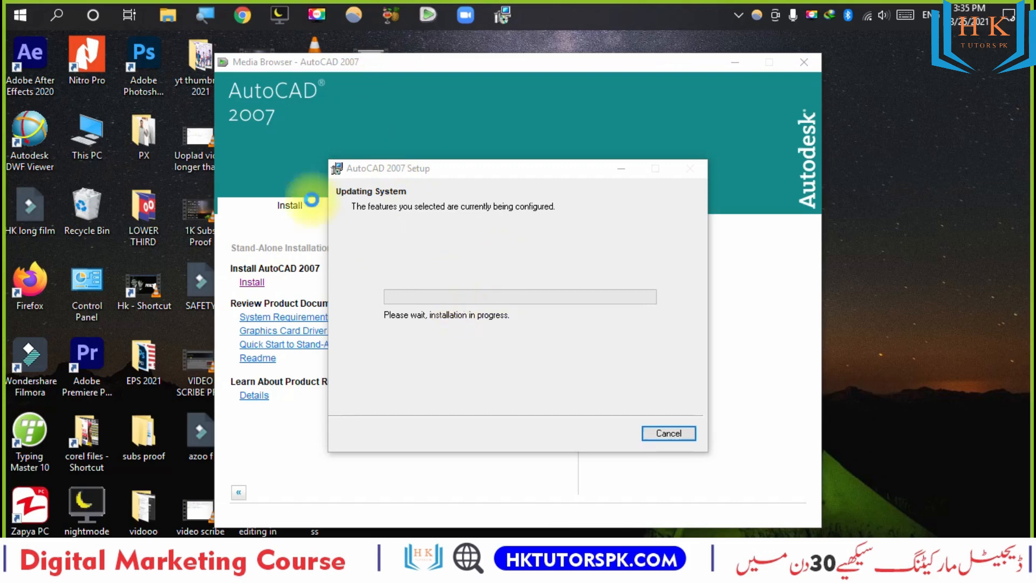
pyautogui.moveTo(54, 177); pyautogui.dragTo(98, 210)
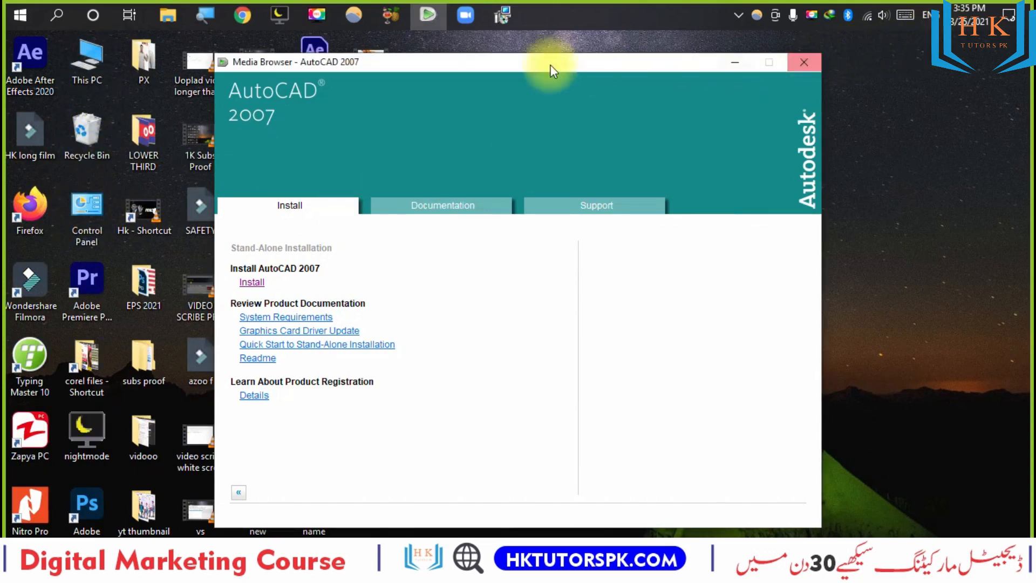
pyautogui.click(508, 16)
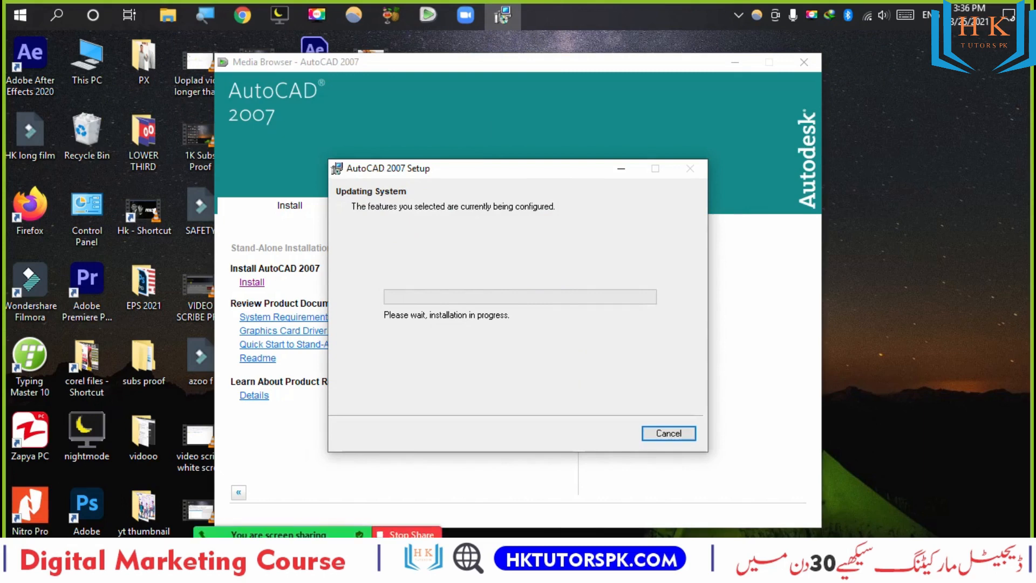
pyautogui.click(643, 186)
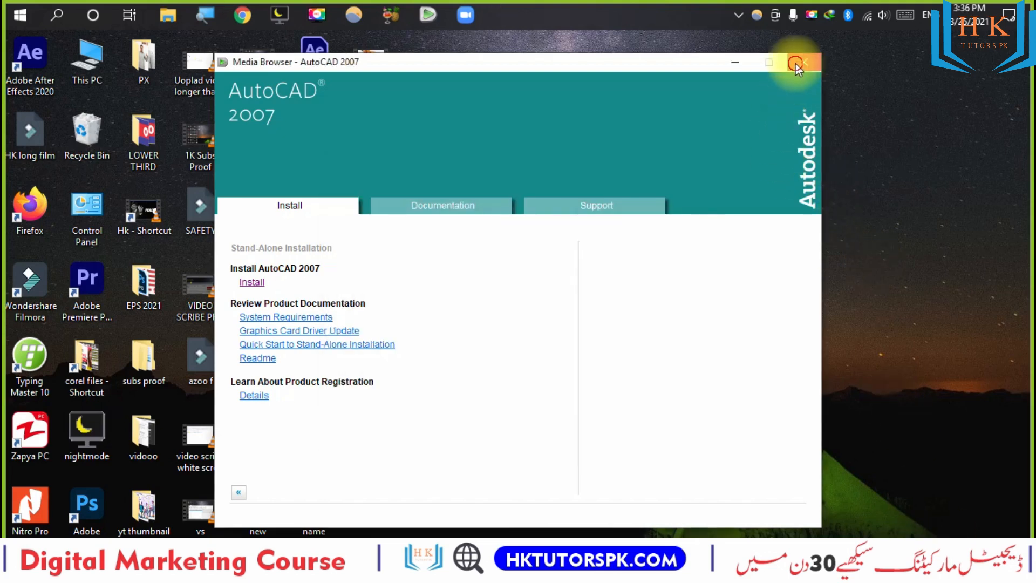
# Close the Media Browser and copy adlmdll.dll and lacadp.dll from the crack folder inside cad 2007.
pyautogui.click(805, 62)
pyautogui.click(681, 489)
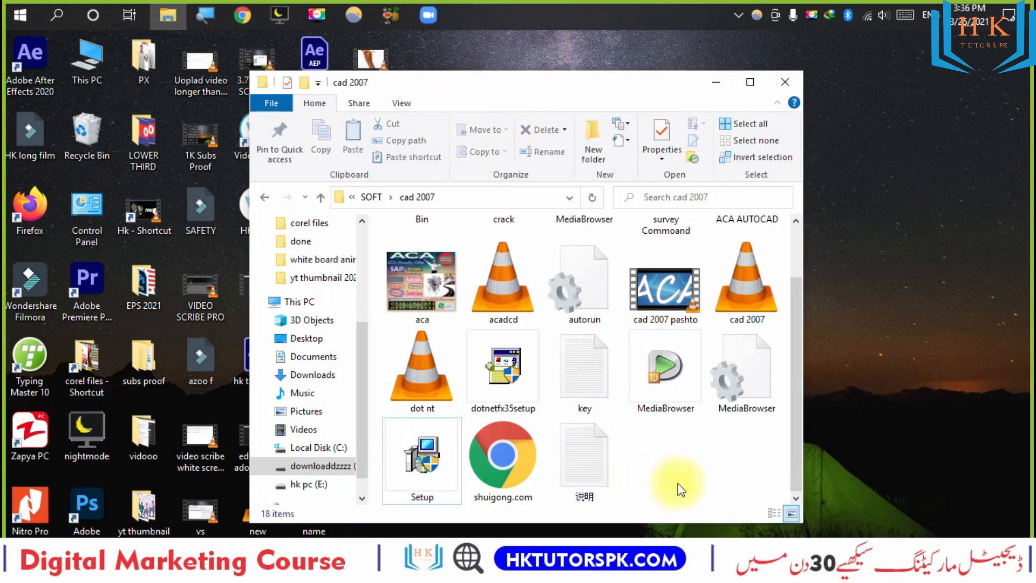
pyautogui.scroll(3, 680, 488)
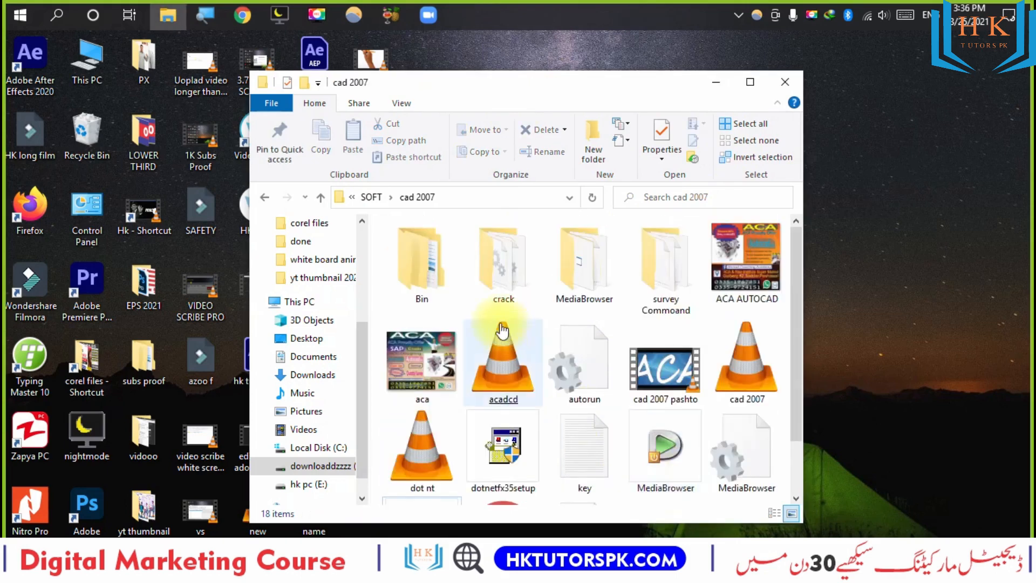
pyautogui.doubleClick(502, 243)
pyautogui.moveTo(502, 340); pyautogui.dragTo(407, 211)
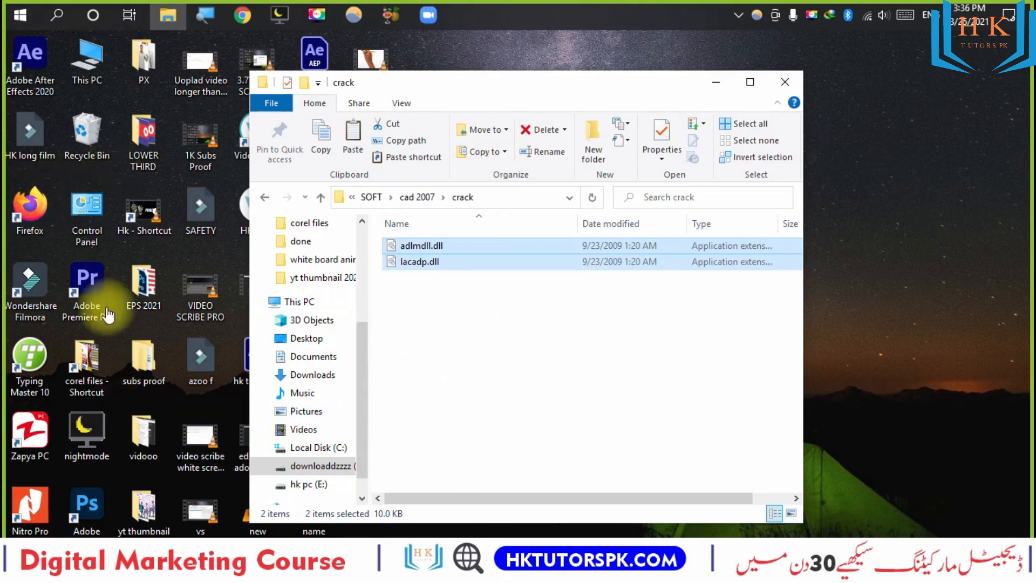
pyautogui.moveTo(492, 108); pyautogui.dragTo(681, 104)
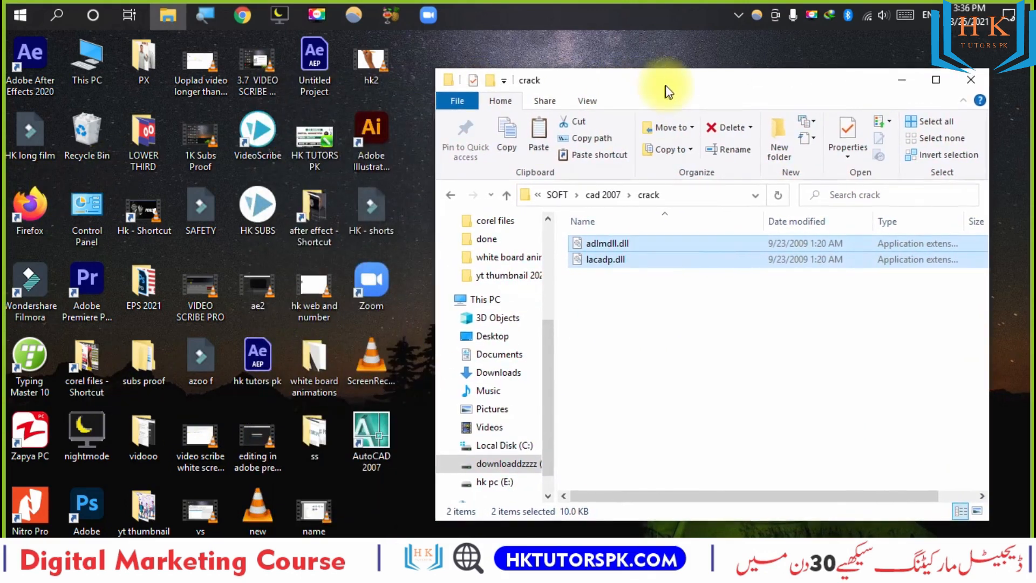
# Paste the two copied DLL files into the AutoCAD 2007 program folder, replacing the existing ones, and close both folder windows.
pyautogui.click(360, 444)
pyautogui.rightClick(360, 443)
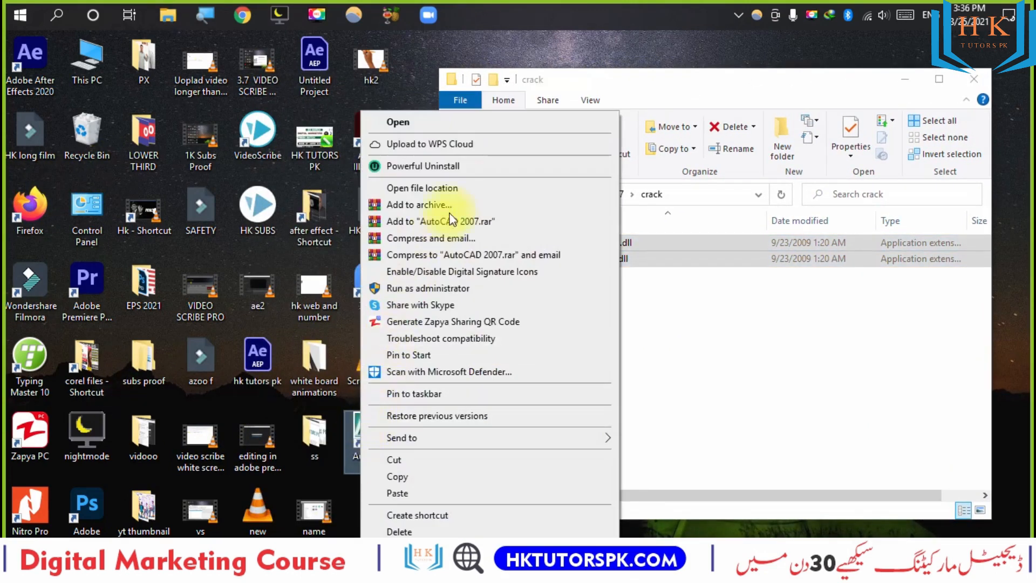
pyautogui.click(455, 189)
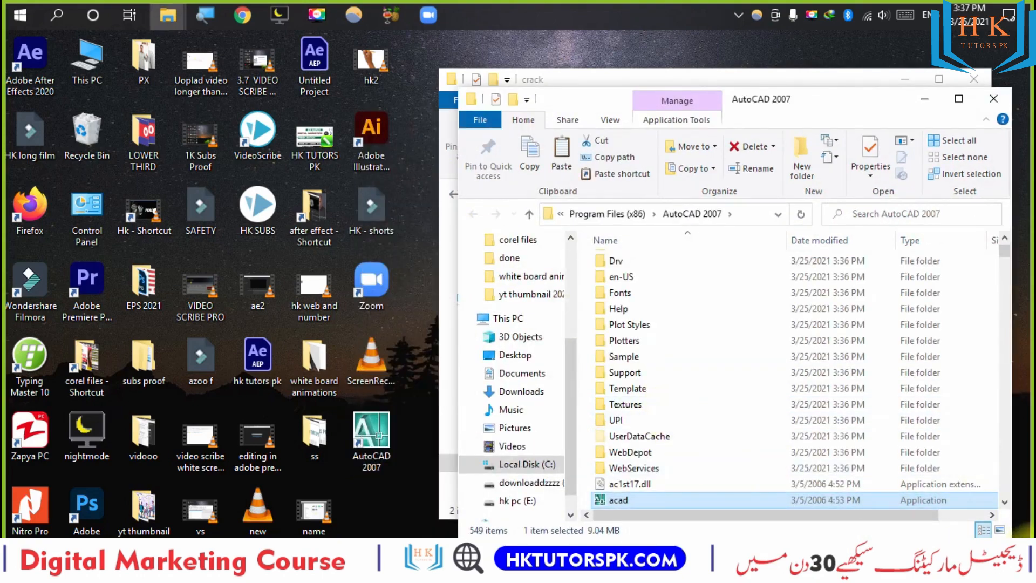
pyautogui.hotkey('ctrl', 'v')
pyautogui.click(347, 196)
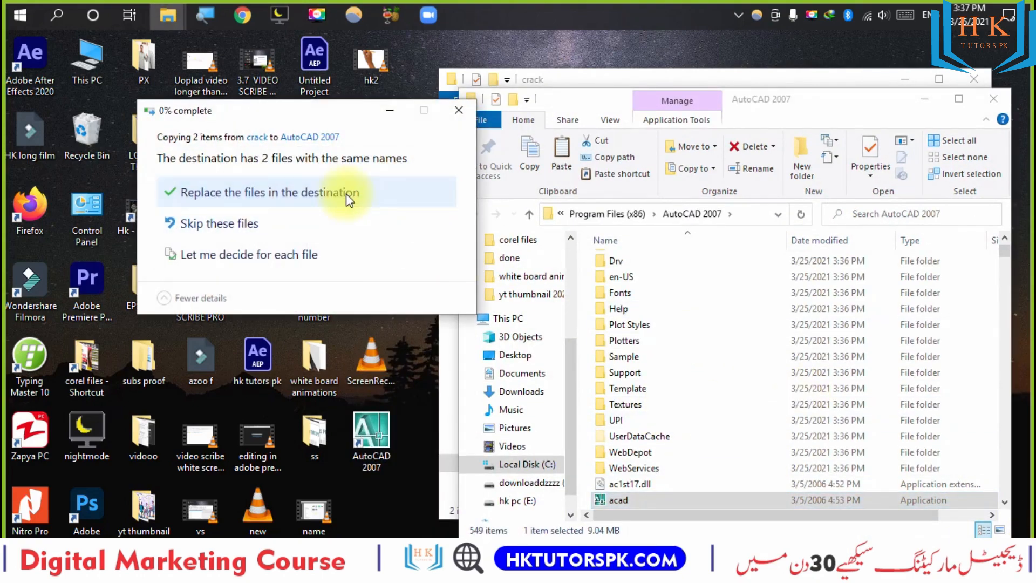
pyautogui.click(254, 238)
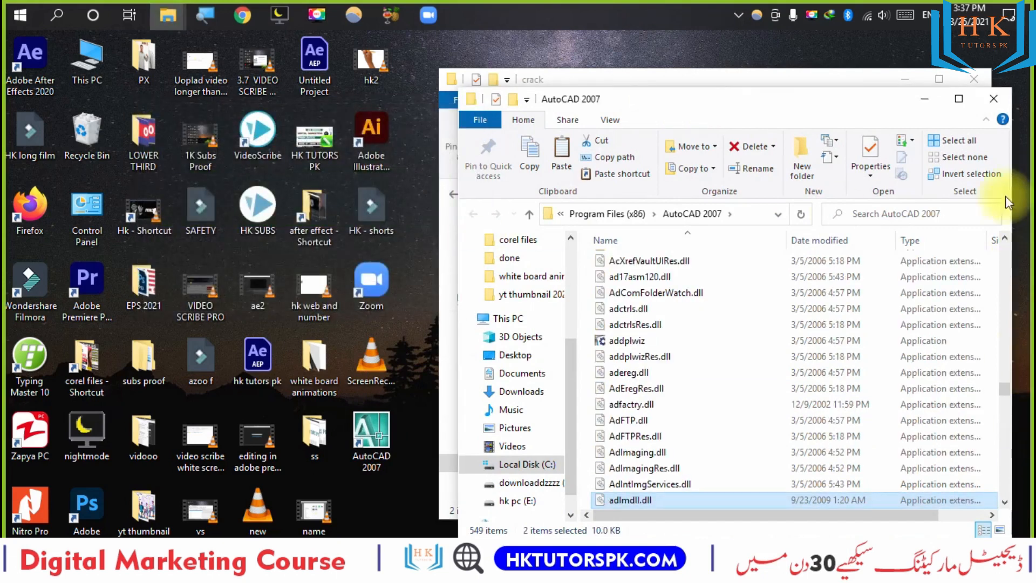
pyautogui.click(994, 98)
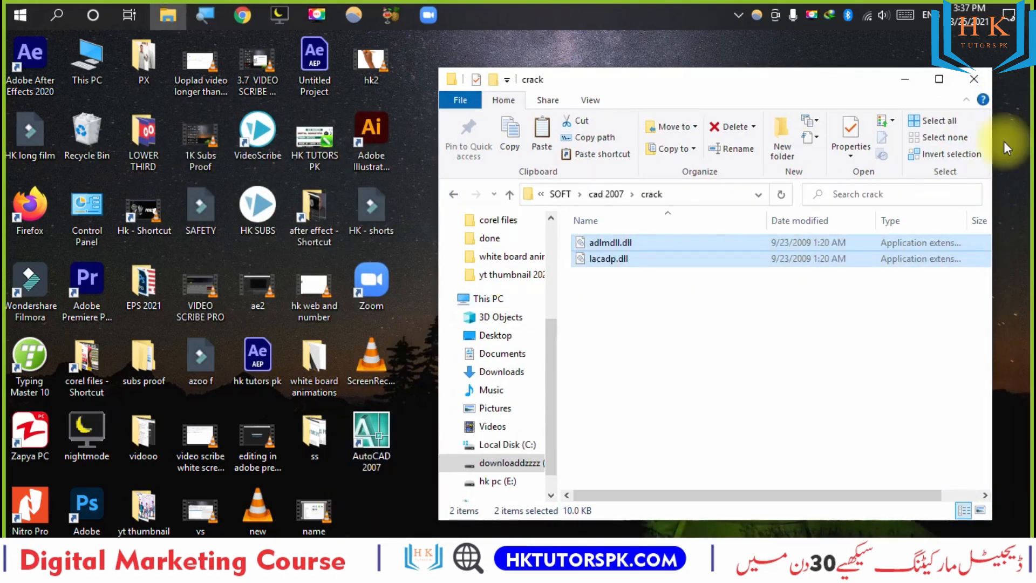
pyautogui.click(975, 79)
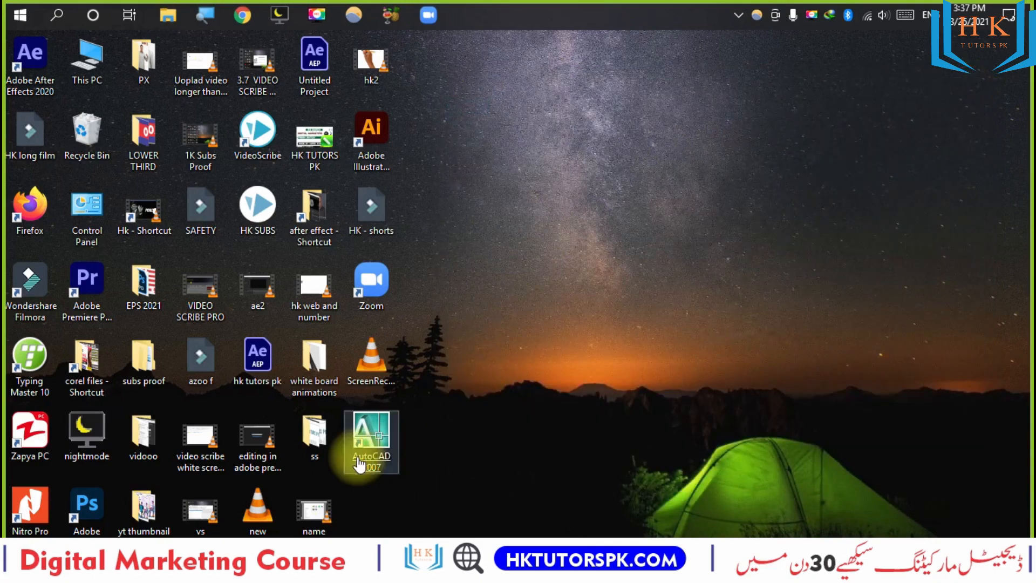
# Launch AutoCAD 2007 without getting compatibility help, choosing the AutoCAD Classic workspace and "No, don't show me this again" for the New Features Workshop.
pyautogui.click(387, 474)
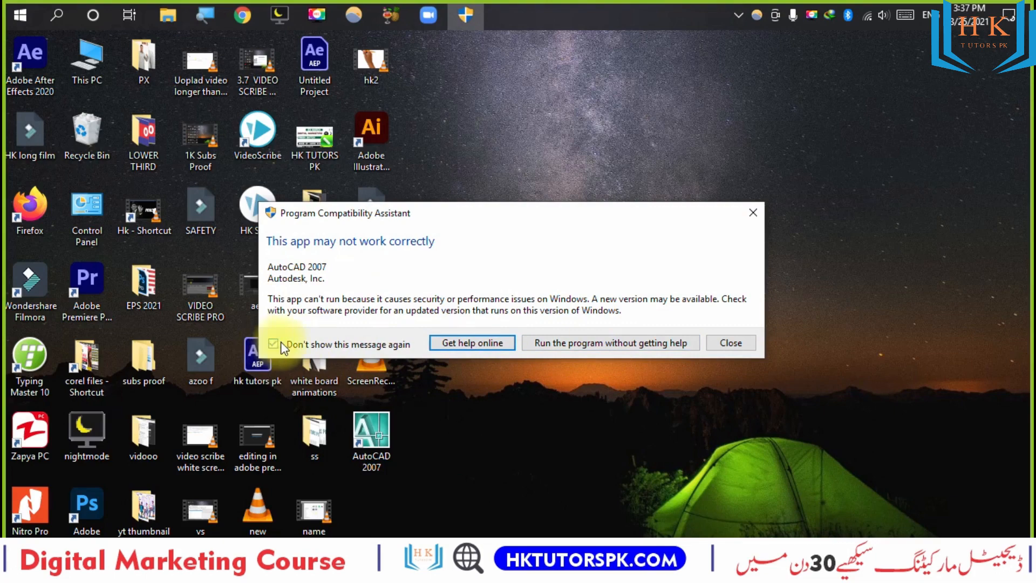
pyautogui.click(608, 345)
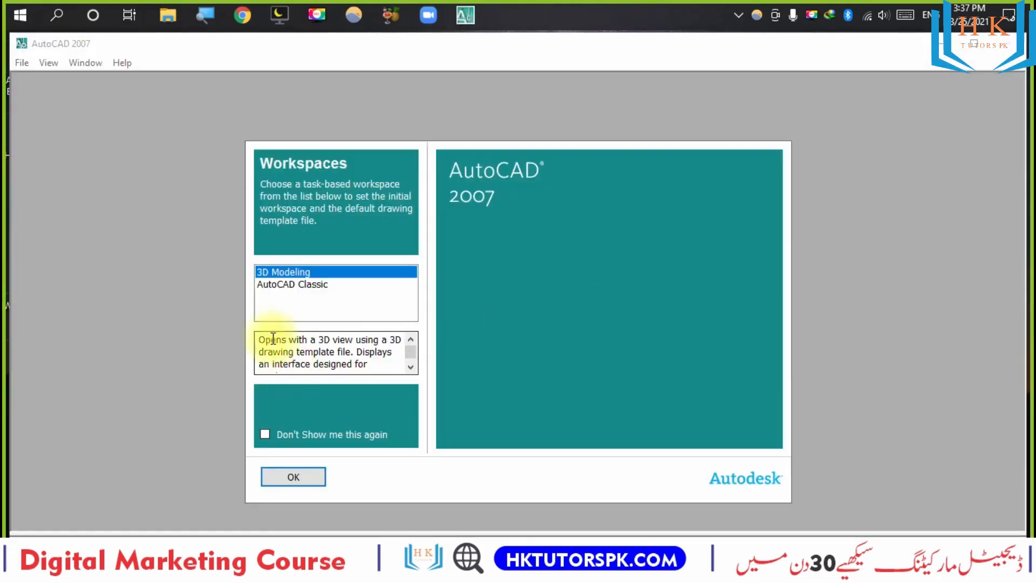
pyautogui.click(299, 286)
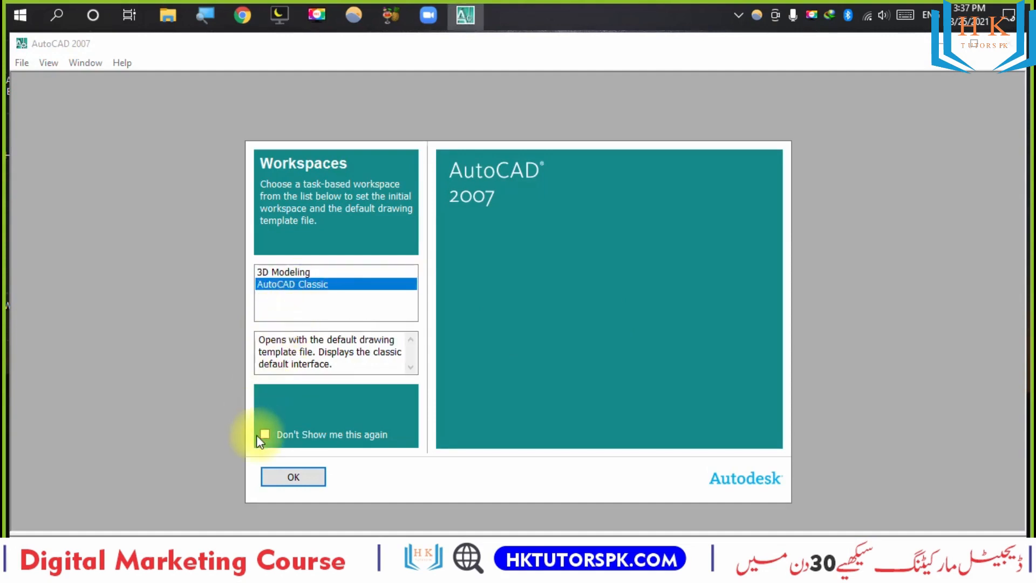
pyautogui.click(278, 475)
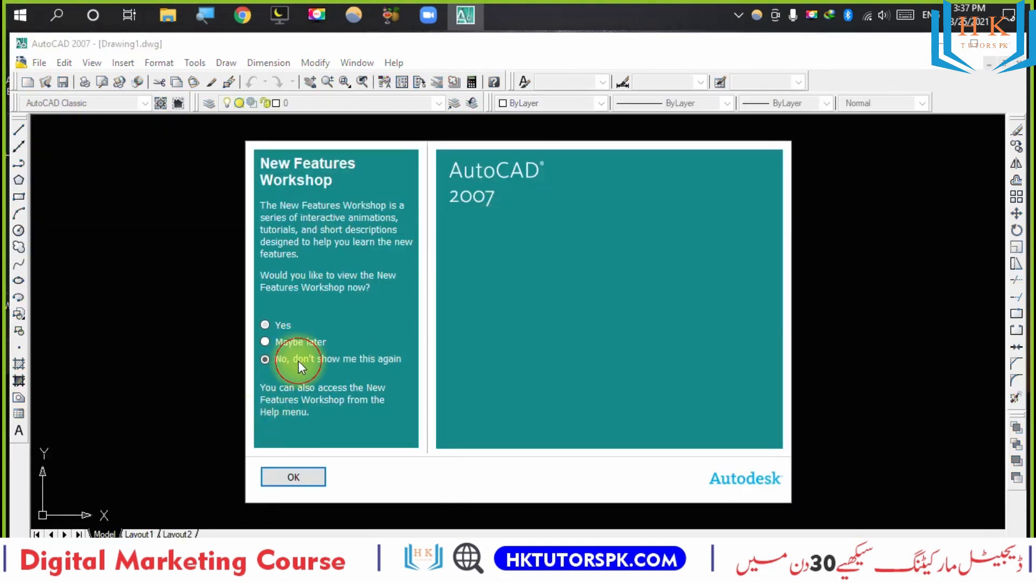
pyautogui.click(293, 478)
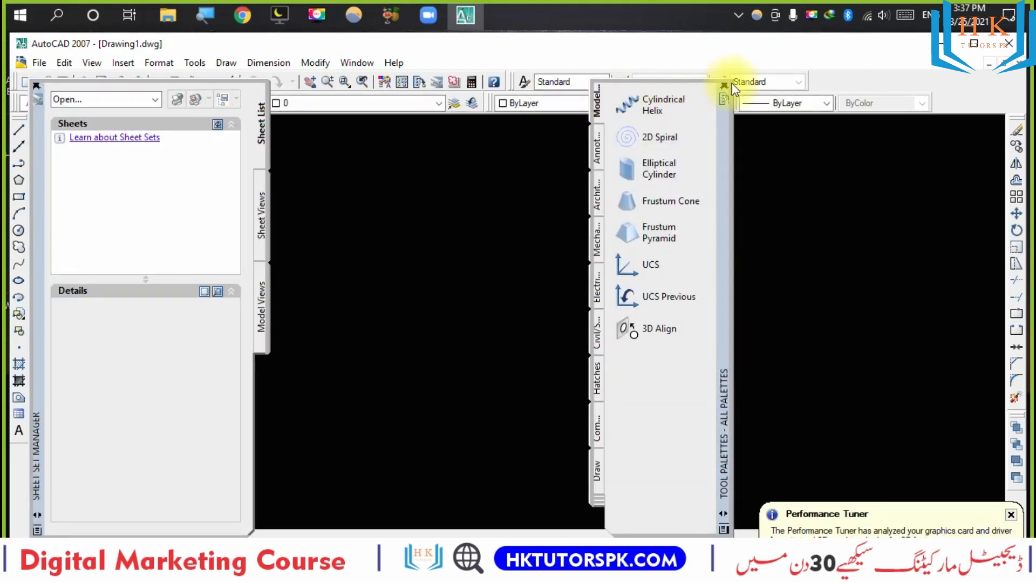
# Clear the drawing area by closing the Tool Palettes, Sheet Set Manager and Performance Tuner notice, with the program window maximized.
pyautogui.click(726, 86)
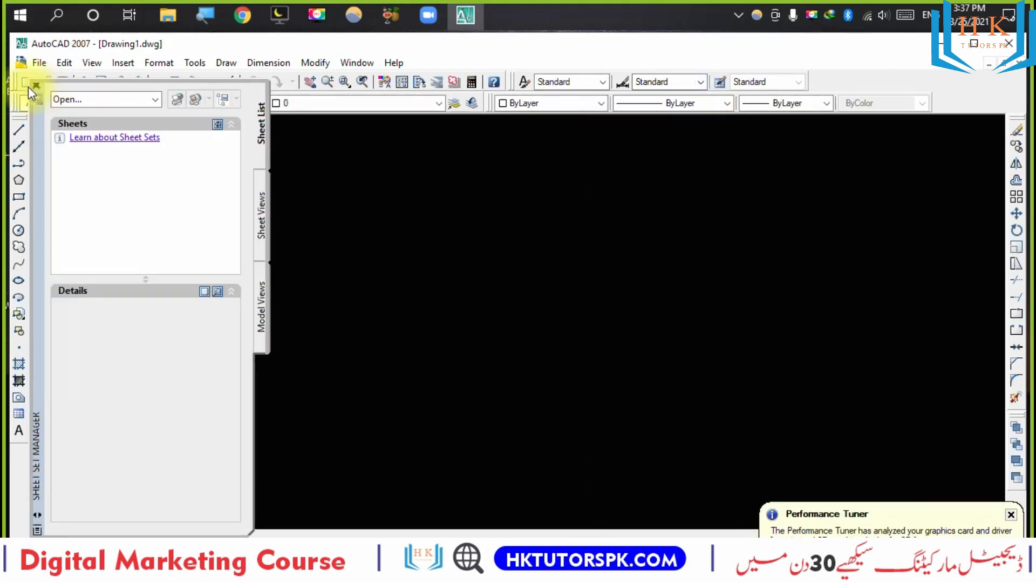
pyautogui.click(36, 84)
pyautogui.click(975, 43)
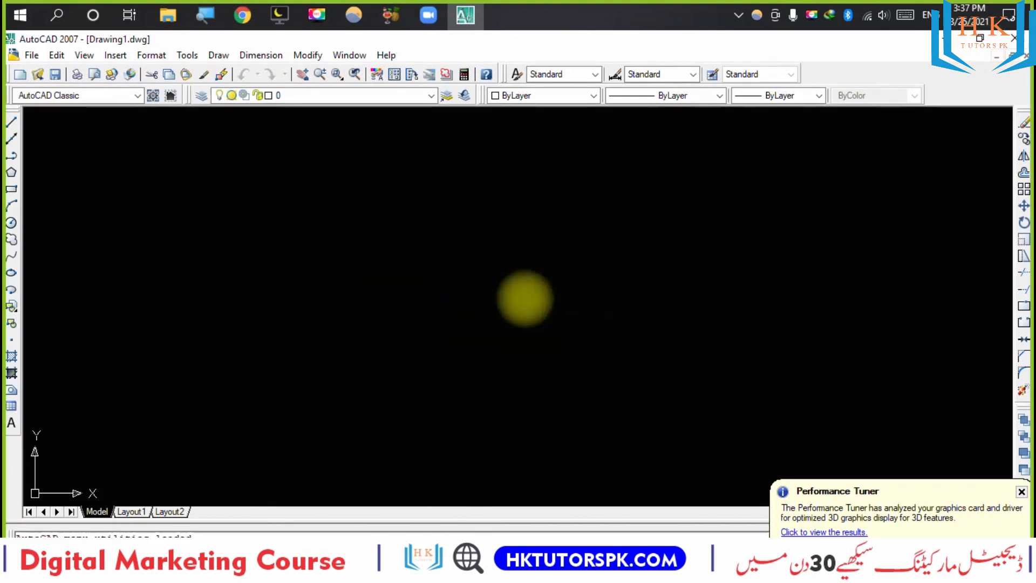
pyautogui.click(1021, 493)
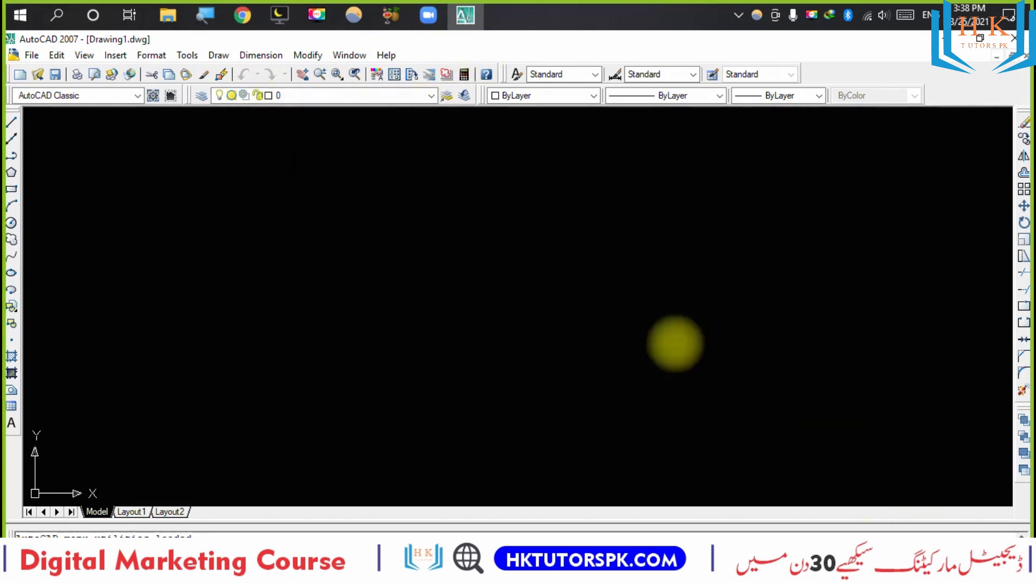
# Start loading an application and set the look-in location to the downloaddzzzz (D:) drive.
pyautogui.click(219, 56)
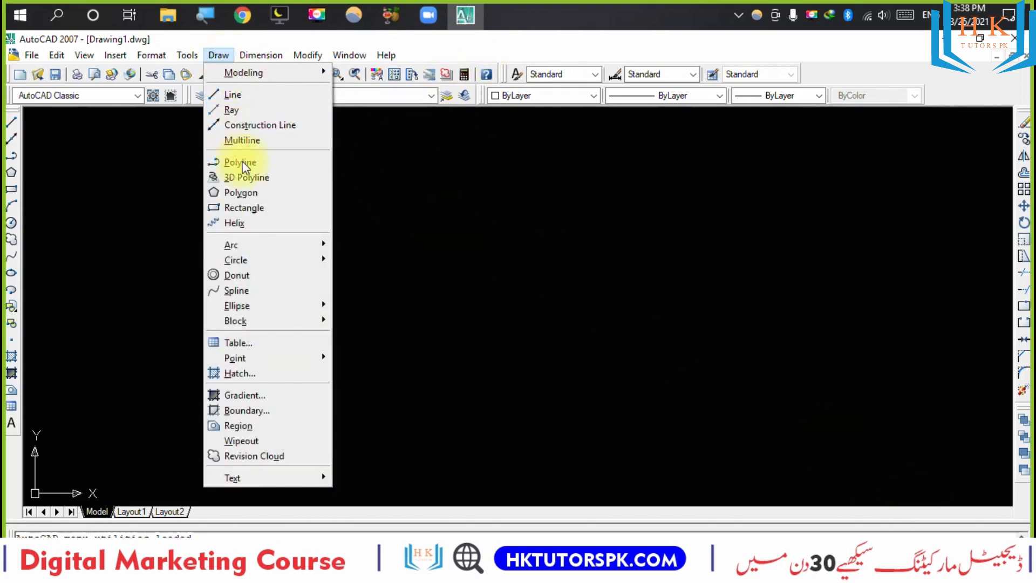
pyautogui.moveTo(188, 55)
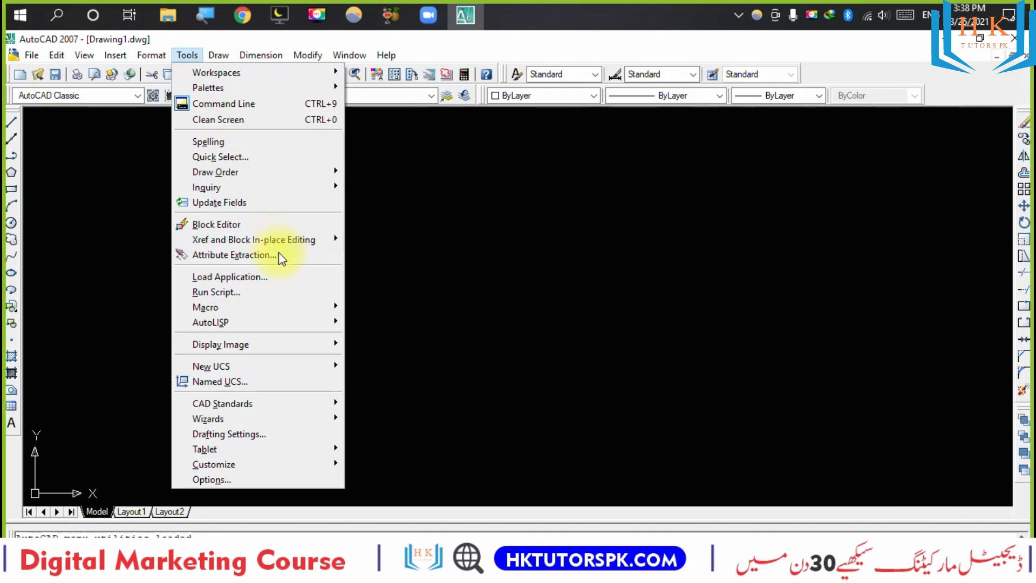
pyautogui.click(294, 277)
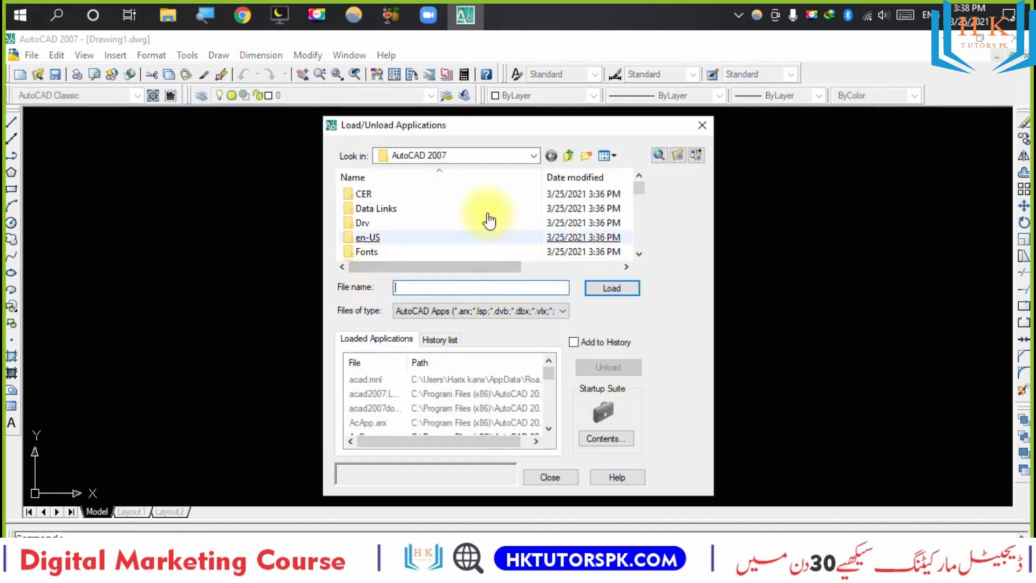
pyautogui.click(481, 157)
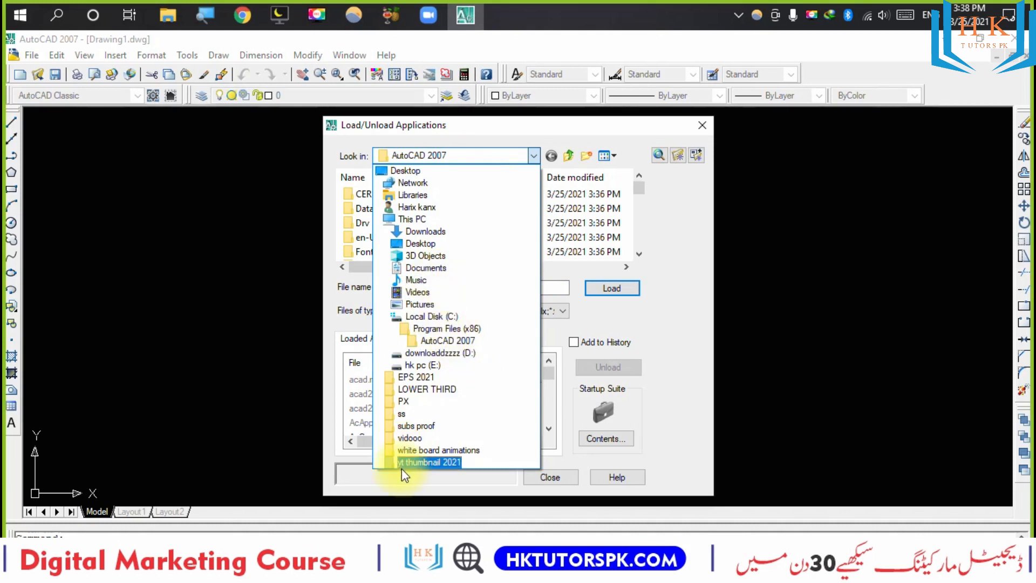
pyautogui.click(442, 354)
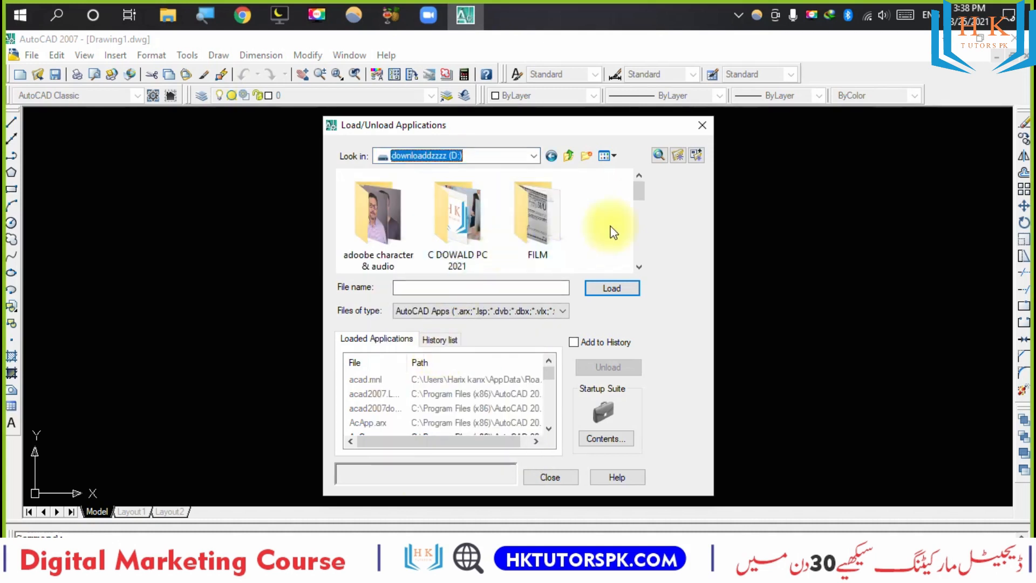
# Browse through the SOFT and cad 2007 folders to the survey Commoand folder.
pyautogui.scroll(-1, 613, 233)
pyautogui.scroll(-1, 614, 233)
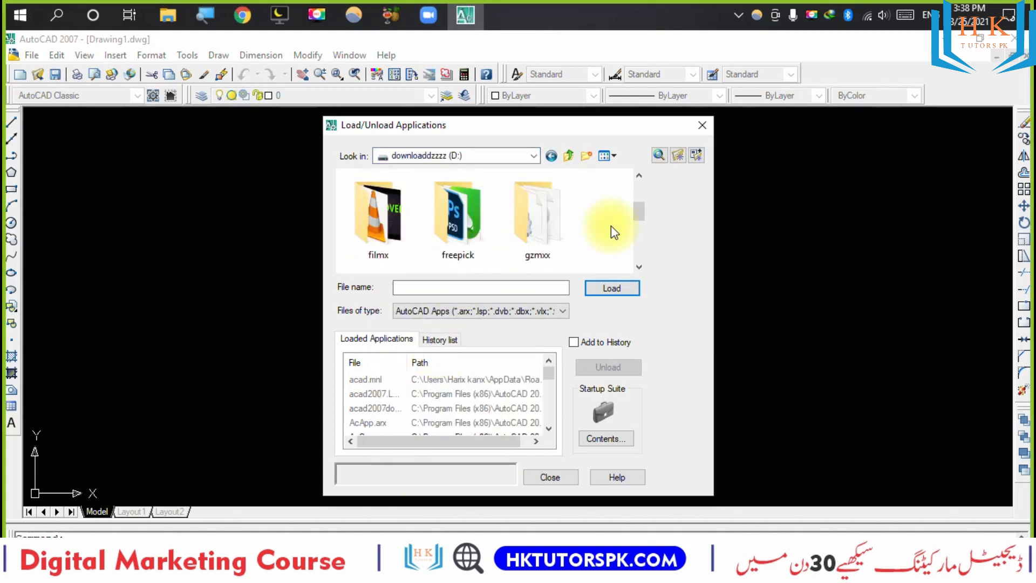
pyautogui.scroll(-1, 611, 226)
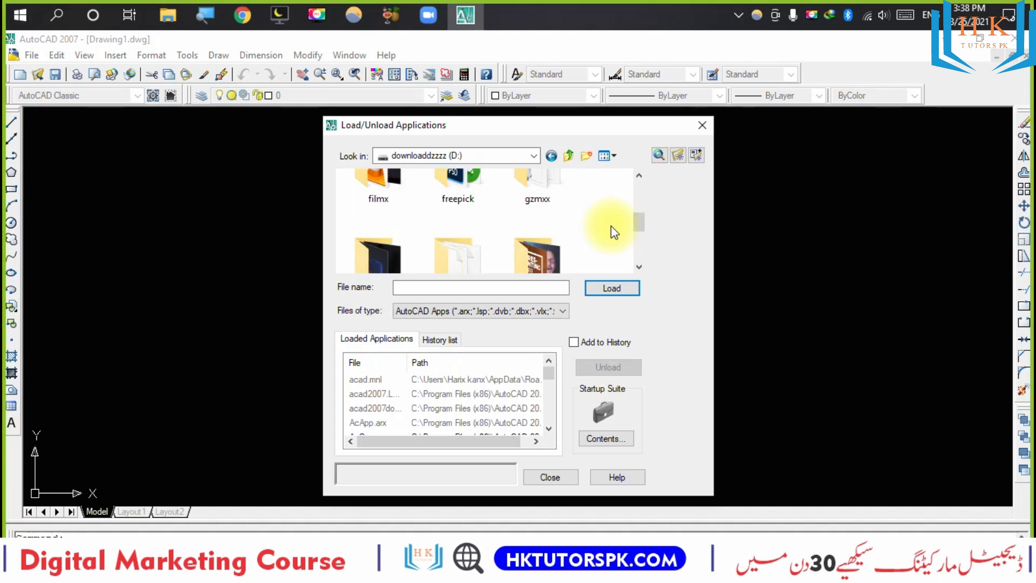
pyautogui.scroll(-1, 611, 226)
pyautogui.scroll(-1, 611, 225)
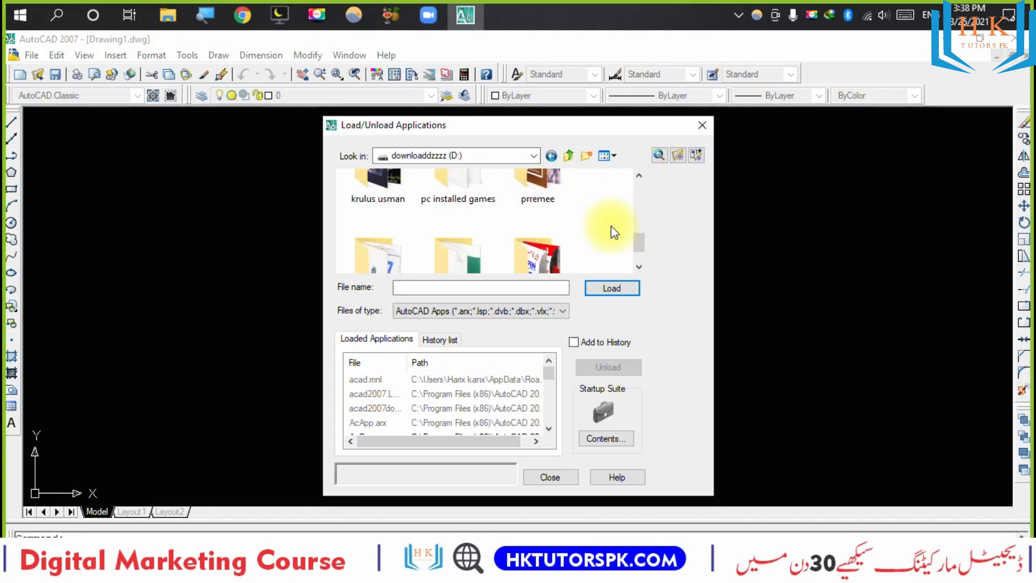
pyautogui.scroll(-1, 611, 225)
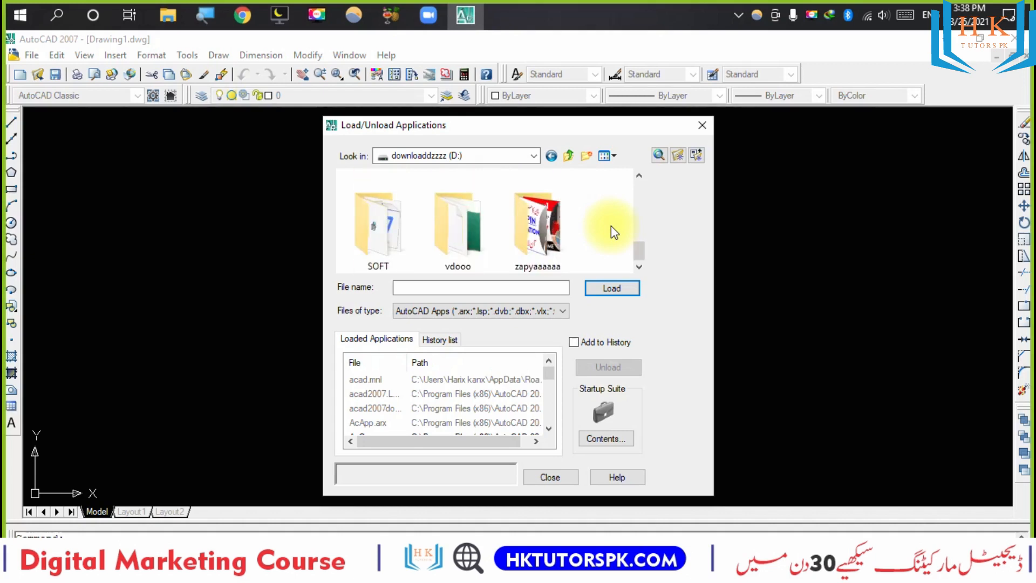
pyautogui.doubleClick(358, 232)
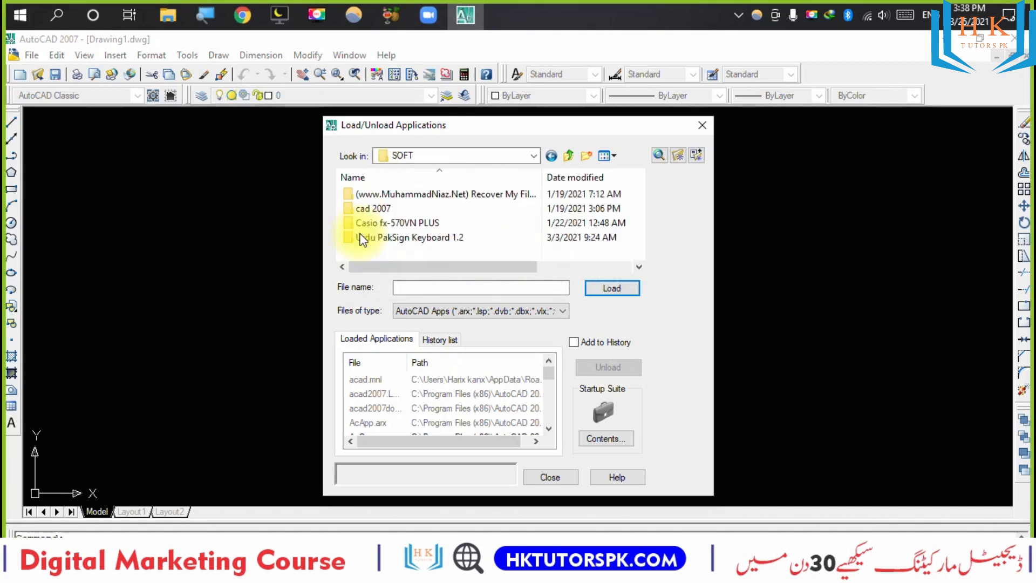
pyautogui.doubleClick(425, 210)
pyautogui.click(400, 211)
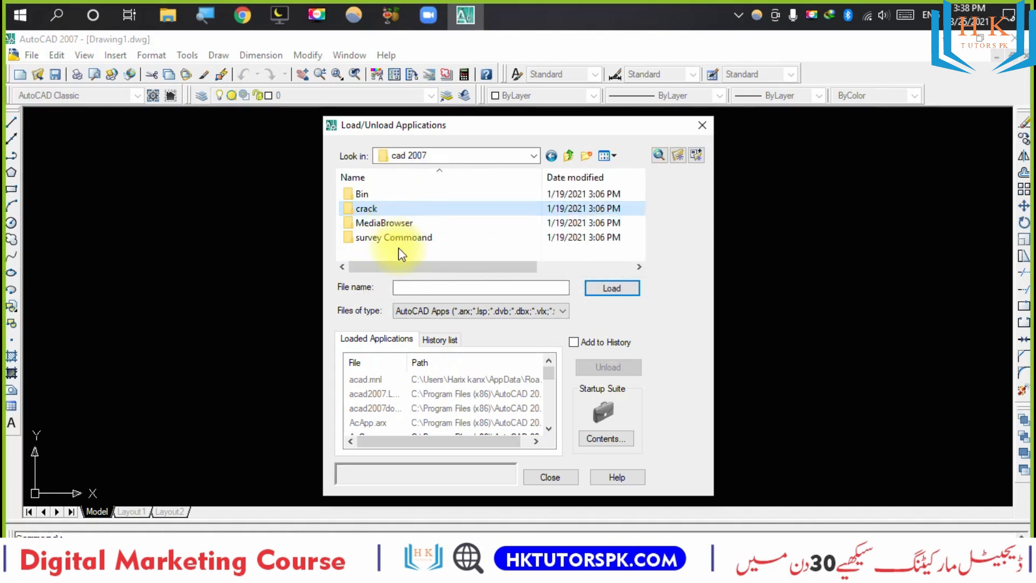
pyautogui.doubleClick(402, 240)
pyautogui.click(447, 240)
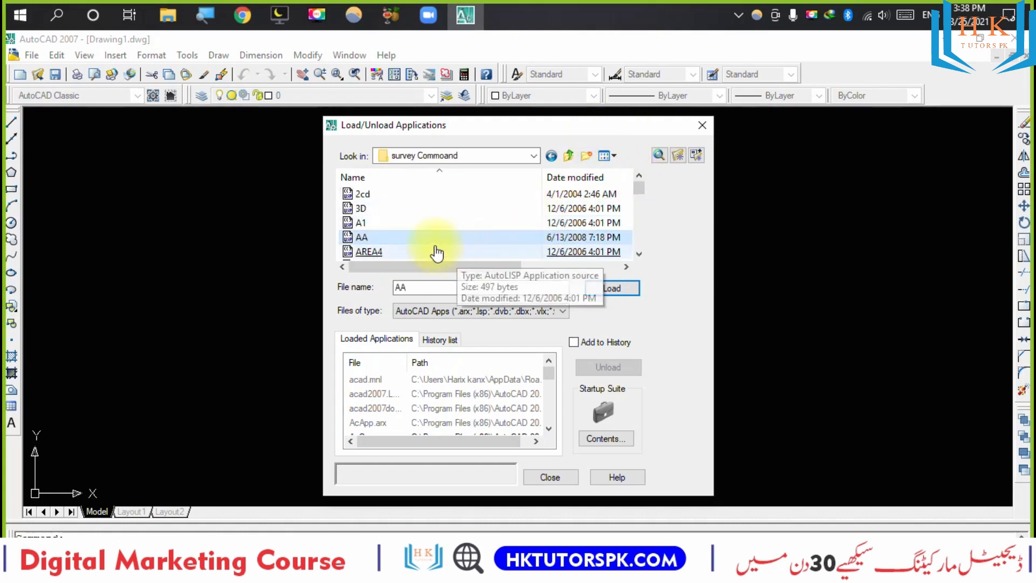
# Load the Label Point LISP application from the survey Commoand folder and close the Load/Unload Applications dialog.
pyautogui.click(424, 210)
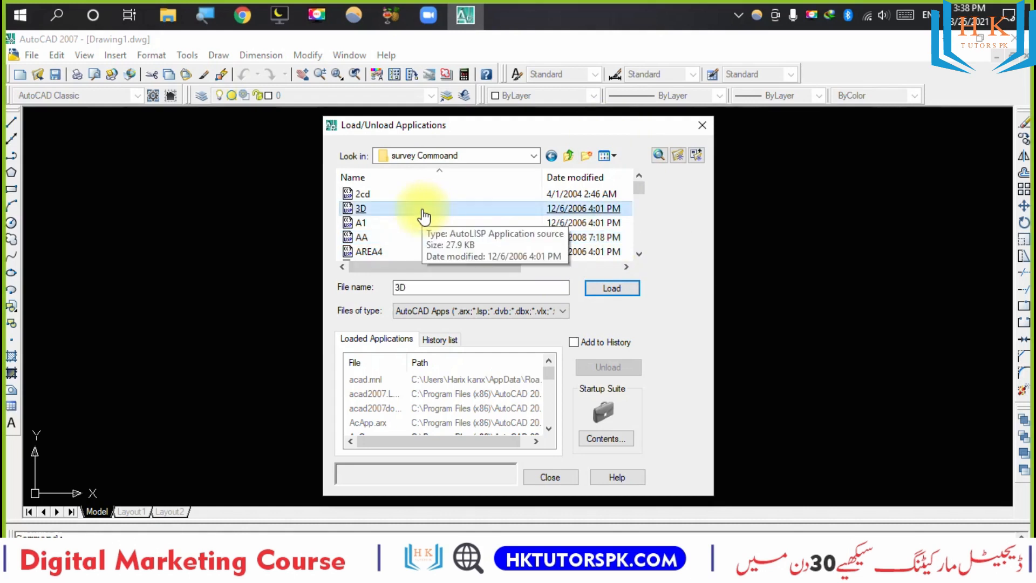
pyautogui.click(640, 254)
pyautogui.click(639, 254)
pyautogui.click(408, 252)
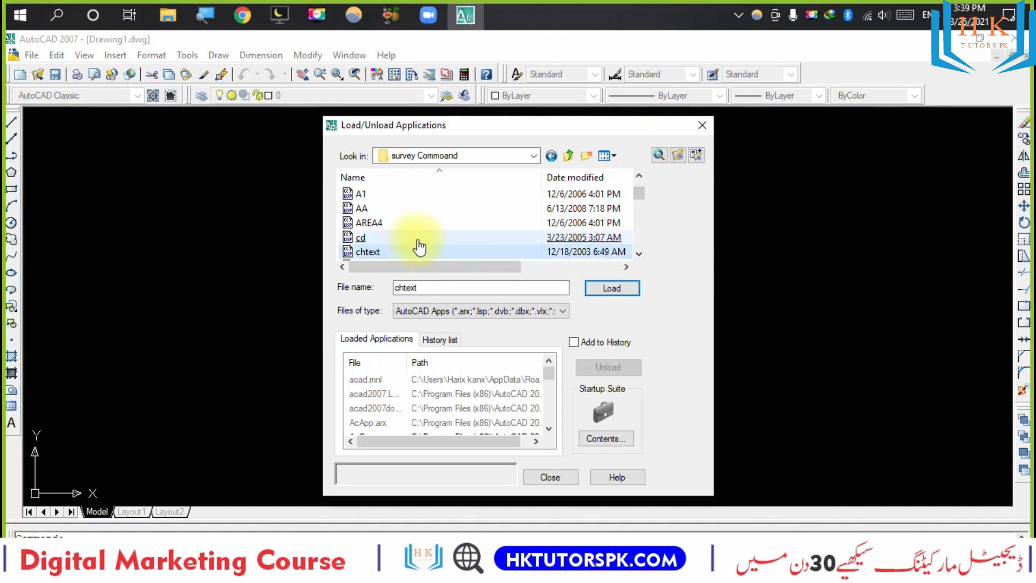
pyautogui.click(419, 239)
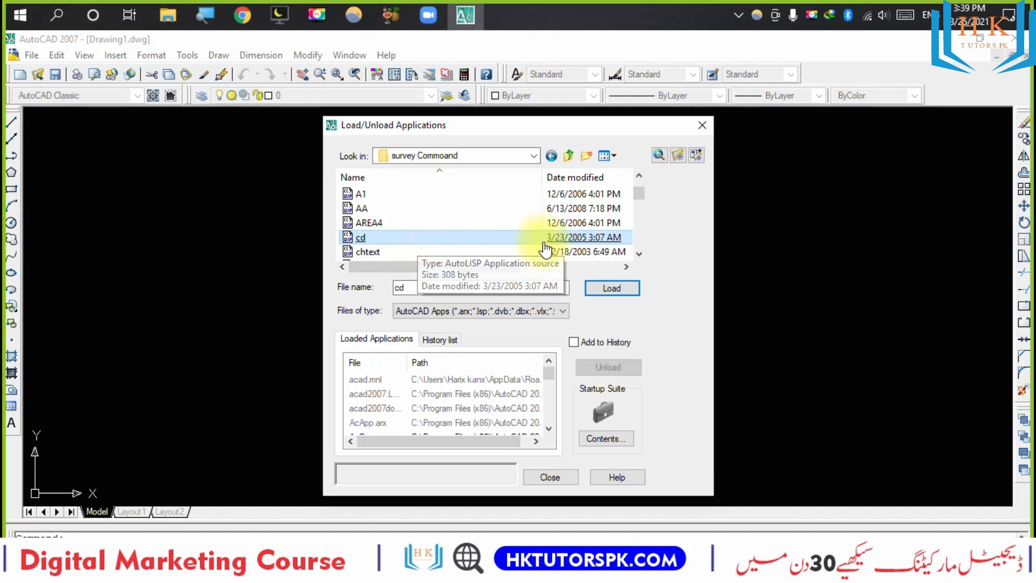
pyautogui.click(621, 253)
pyautogui.click(640, 254)
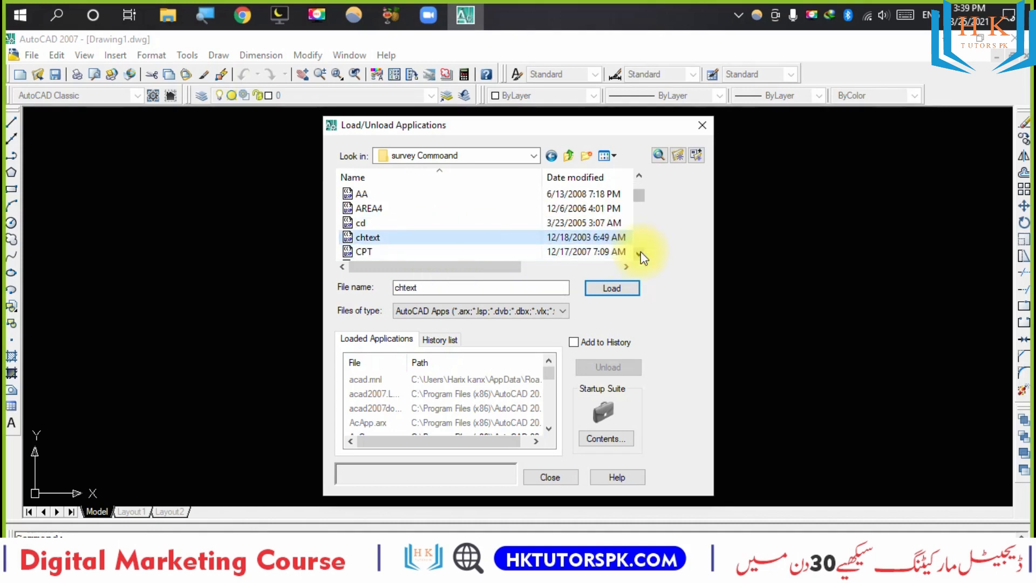
pyautogui.click(639, 254)
pyautogui.doubleClick(640, 254)
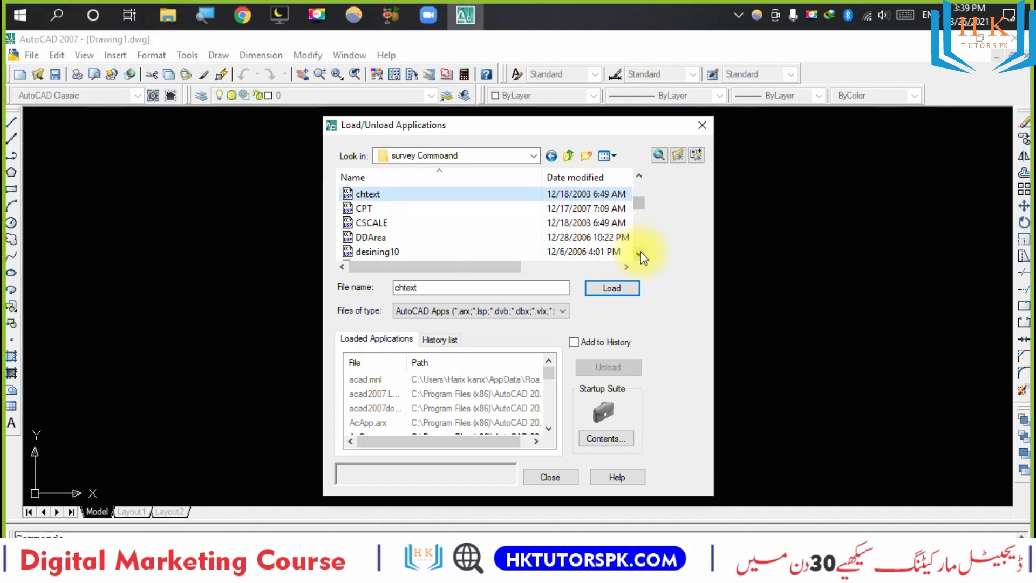
pyautogui.click(640, 253)
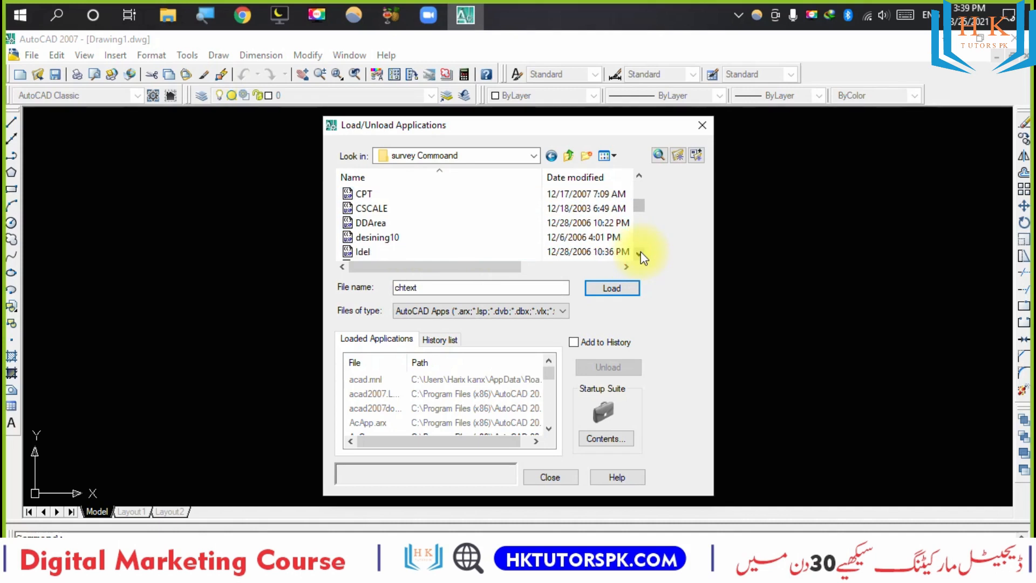
pyautogui.click(640, 253)
pyautogui.click(640, 254)
pyautogui.click(640, 253)
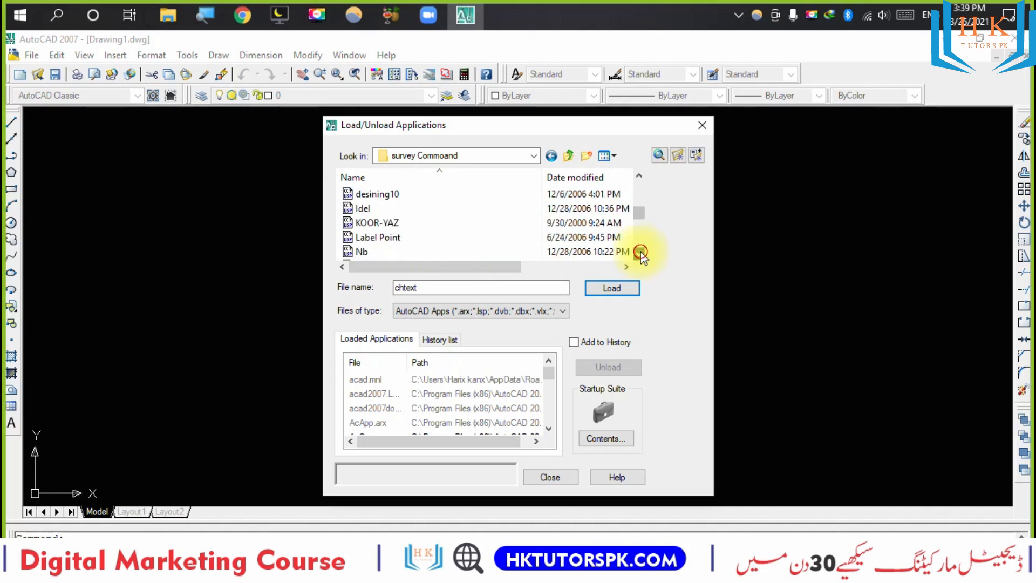
pyautogui.doubleClick(407, 243)
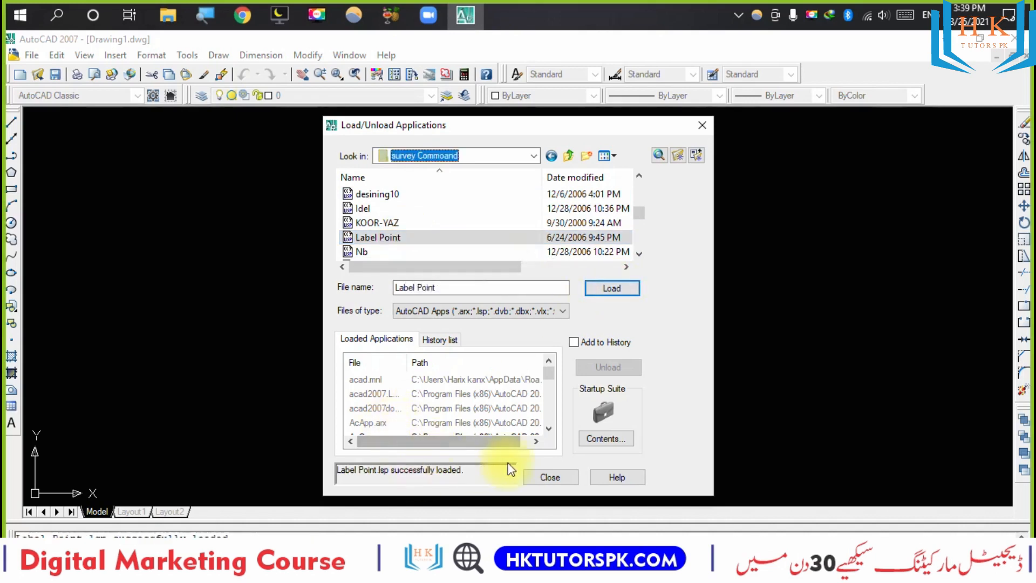
pyautogui.click(558, 469)
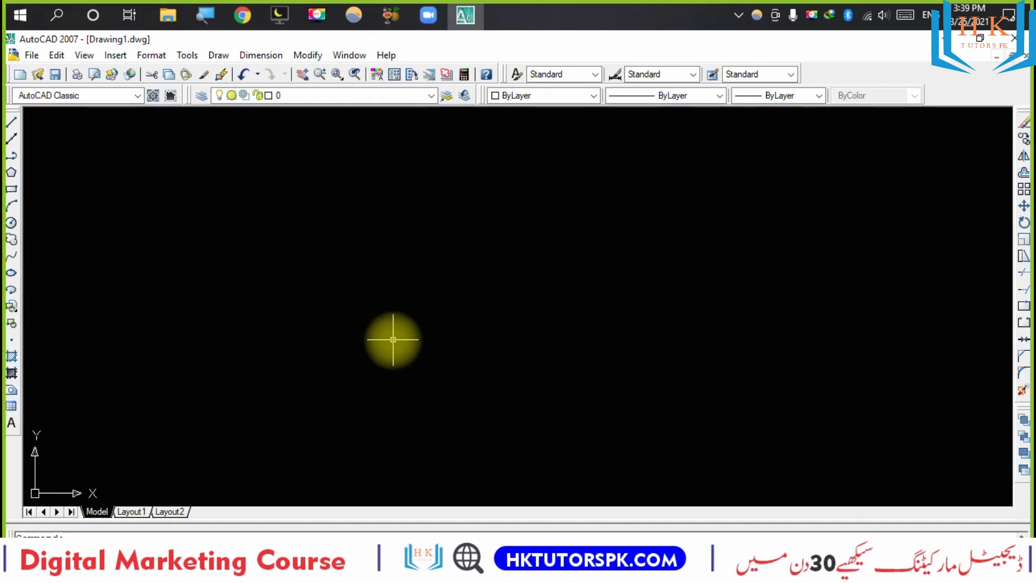
# Enable all object snap modes in the Drafting Settings and confirm them.
pyautogui.write('os')
pyautogui.press('Return')
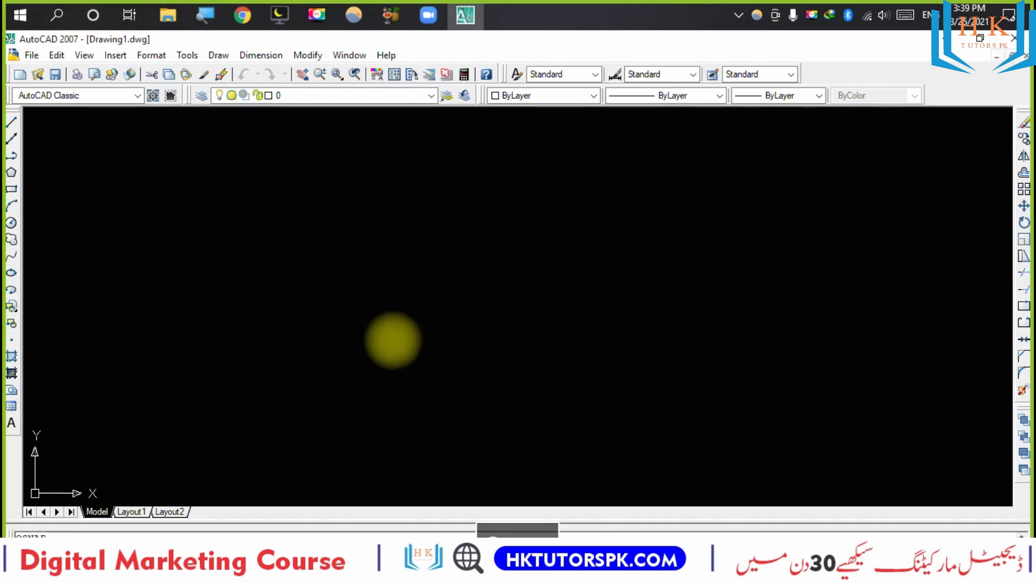
pyautogui.click(636, 227)
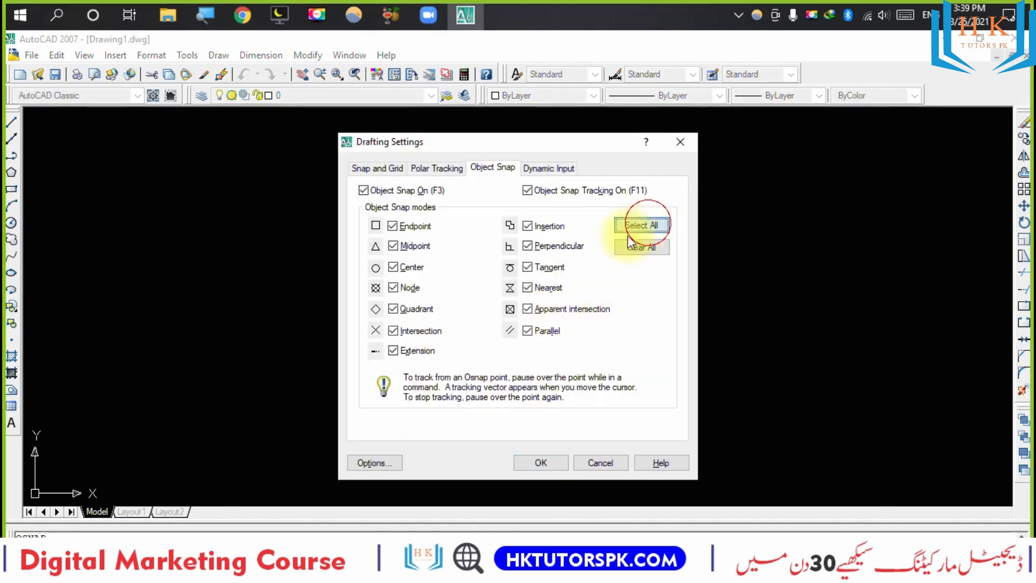
pyautogui.click(555, 464)
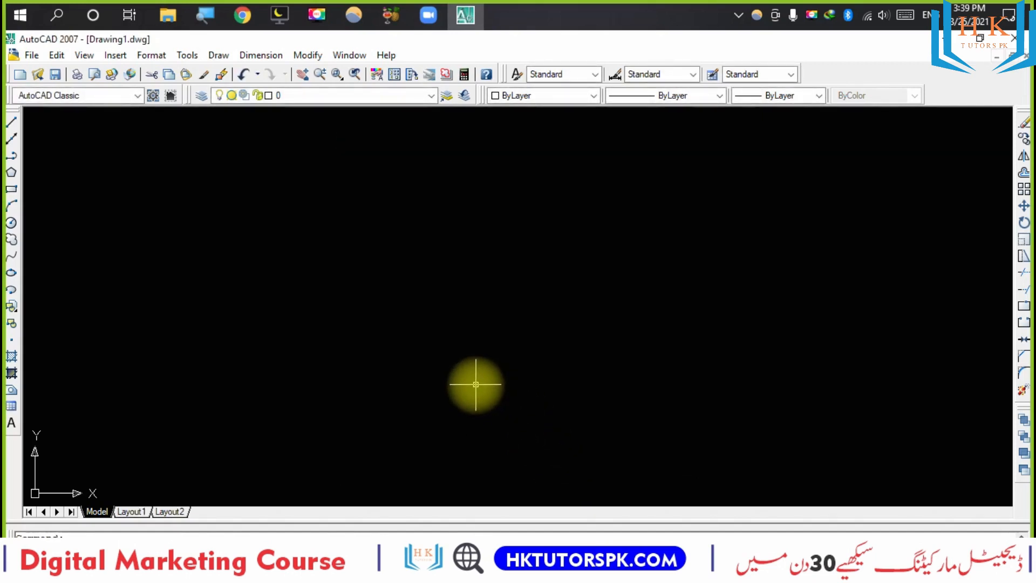
# In the Options dialog, set both the selection pickbox size and the grip size to their maximum.
pyautogui.write('op')
pyautogui.press('space')
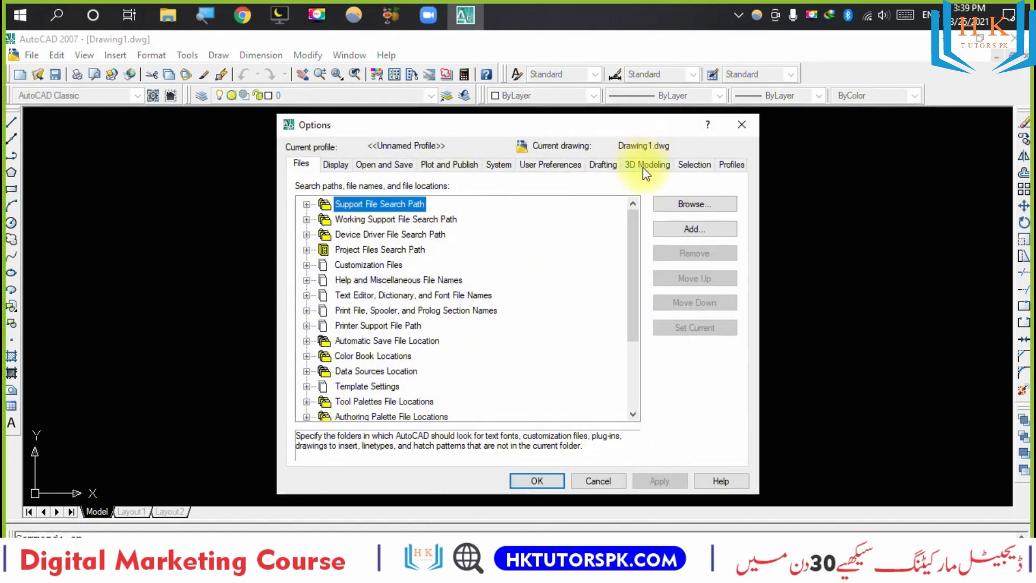
pyautogui.click(644, 167)
pyautogui.click(694, 172)
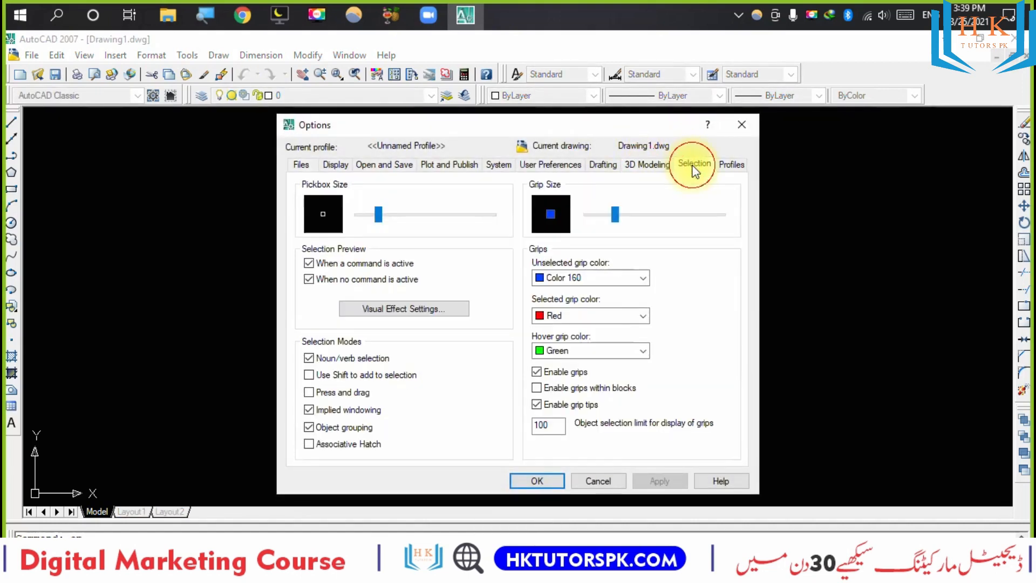
pyautogui.moveTo(363, 214); pyautogui.dragTo(490, 214)
pyautogui.moveTo(615, 215); pyautogui.dragTo(747, 216)
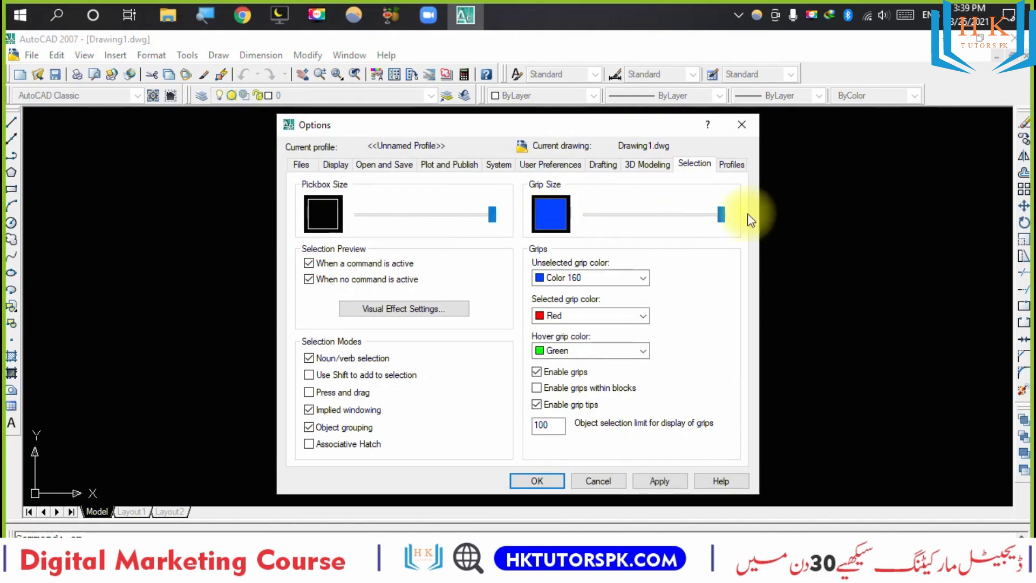
# Set the AutoSnap marker size and the aperture size to their maximum in the drafting options.
pyautogui.click(731, 166)
pyautogui.click(646, 165)
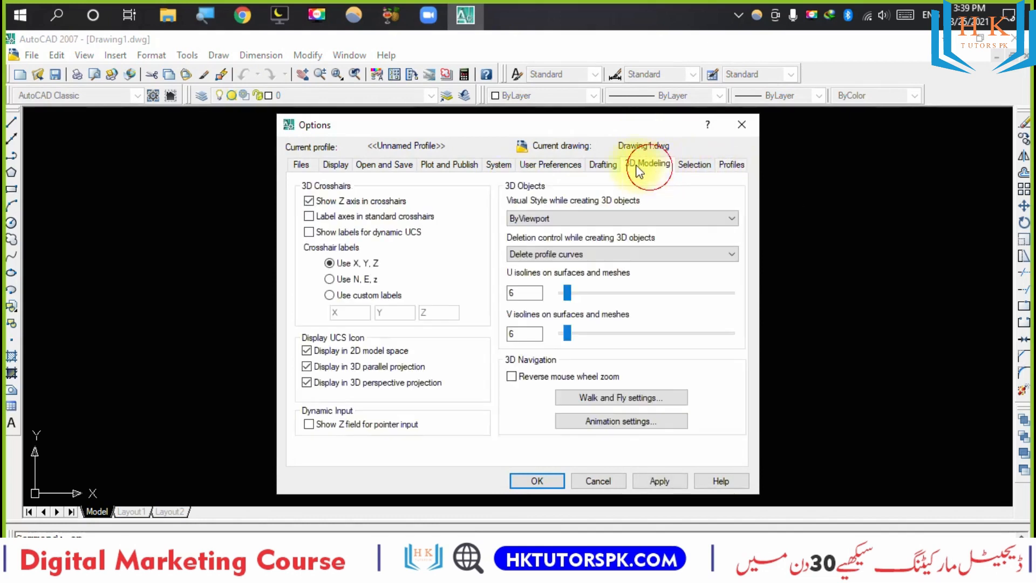
pyautogui.click(599, 164)
pyautogui.moveTo(383, 349); pyautogui.dragTo(493, 350)
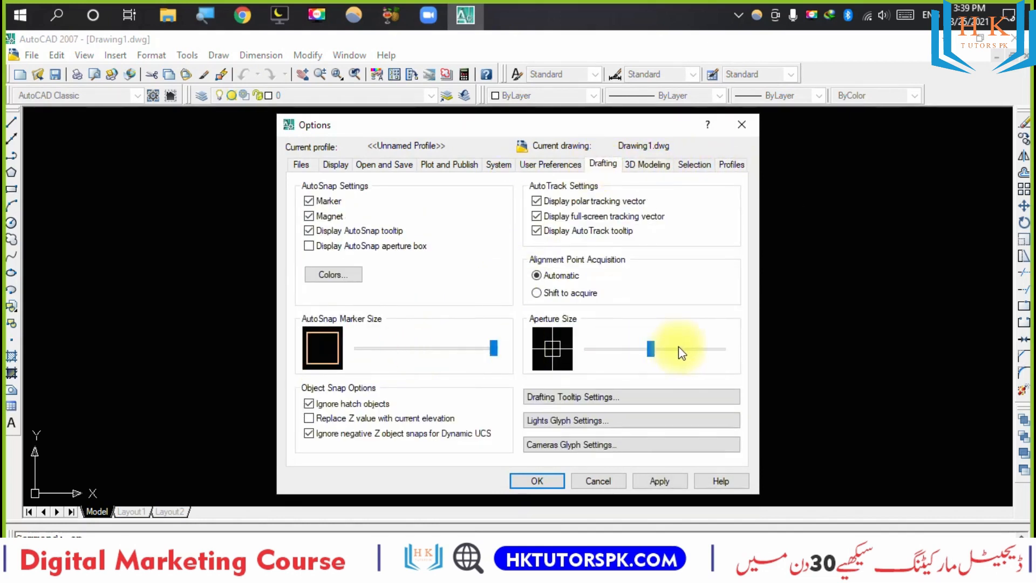
pyautogui.moveTo(651, 348); pyautogui.dragTo(782, 346)
# Set the crosshair size to 25 in the display options and accept the Options changes.
pyautogui.click(331, 164)
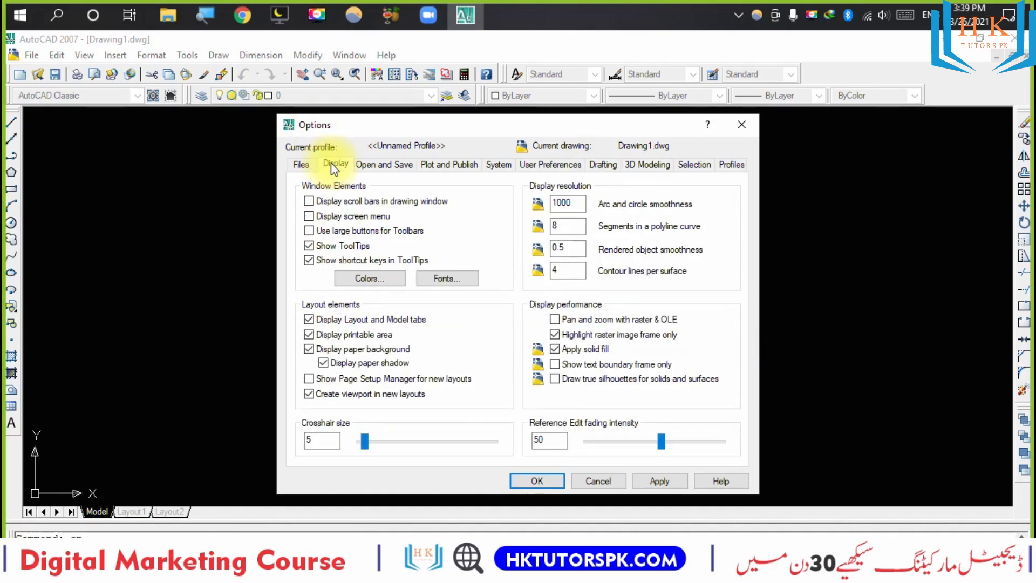
pyautogui.moveTo(364, 442); pyautogui.dragTo(396, 444)
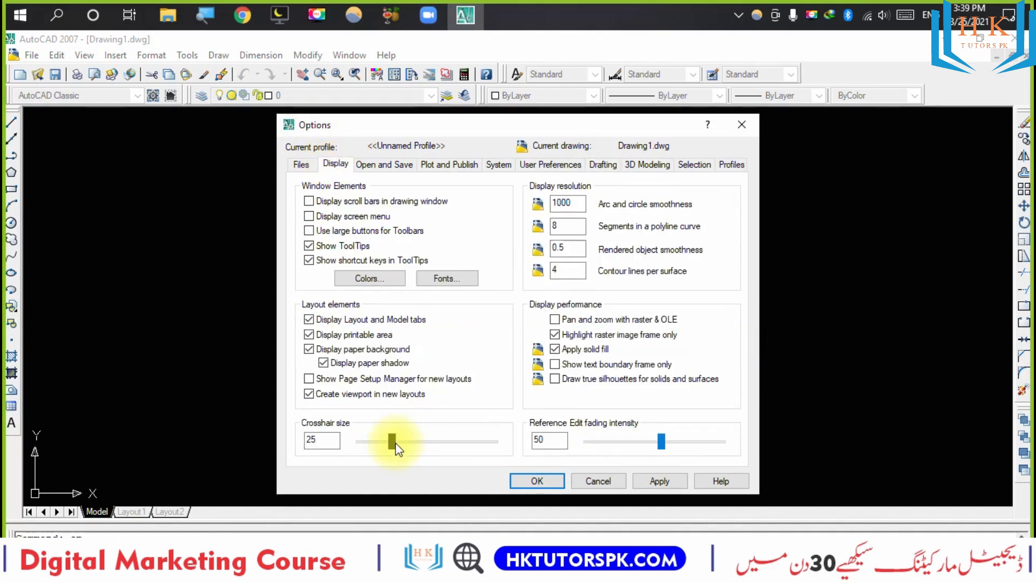
pyautogui.click(388, 165)
pyautogui.click(449, 164)
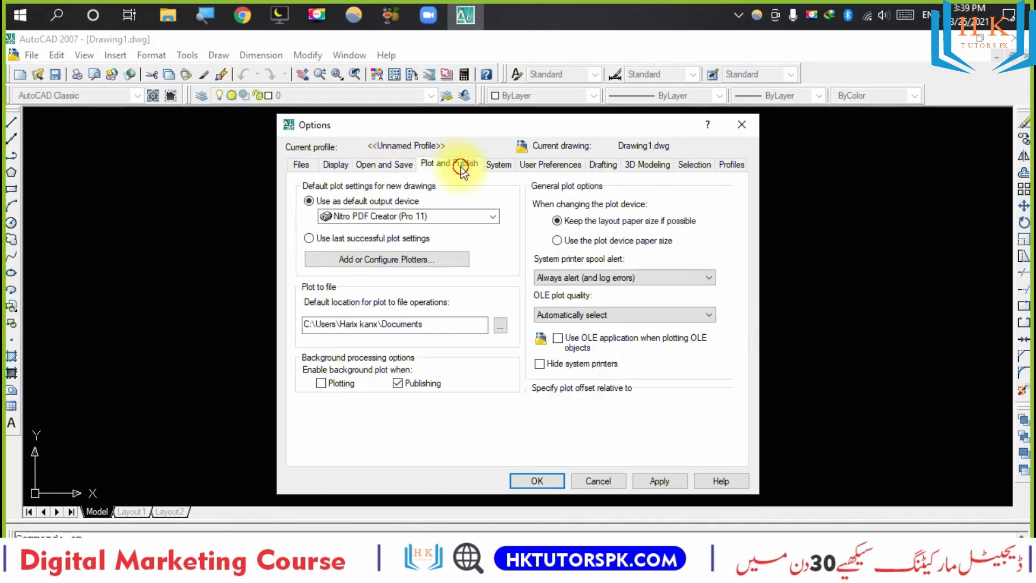
pyautogui.click(537, 480)
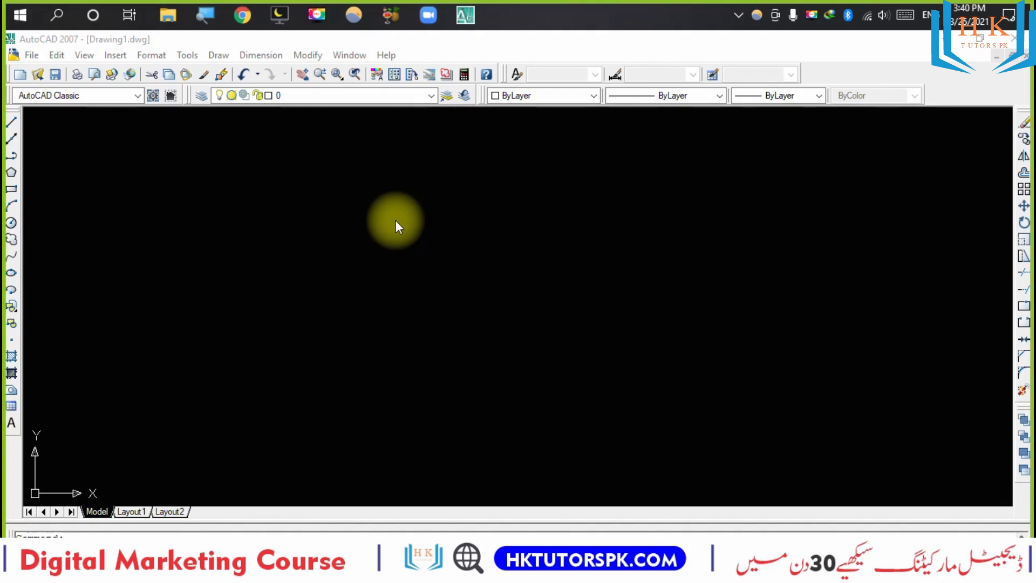
# Return to the drawing area and undo the last crosshair size change.
pyautogui.click(543, 297)
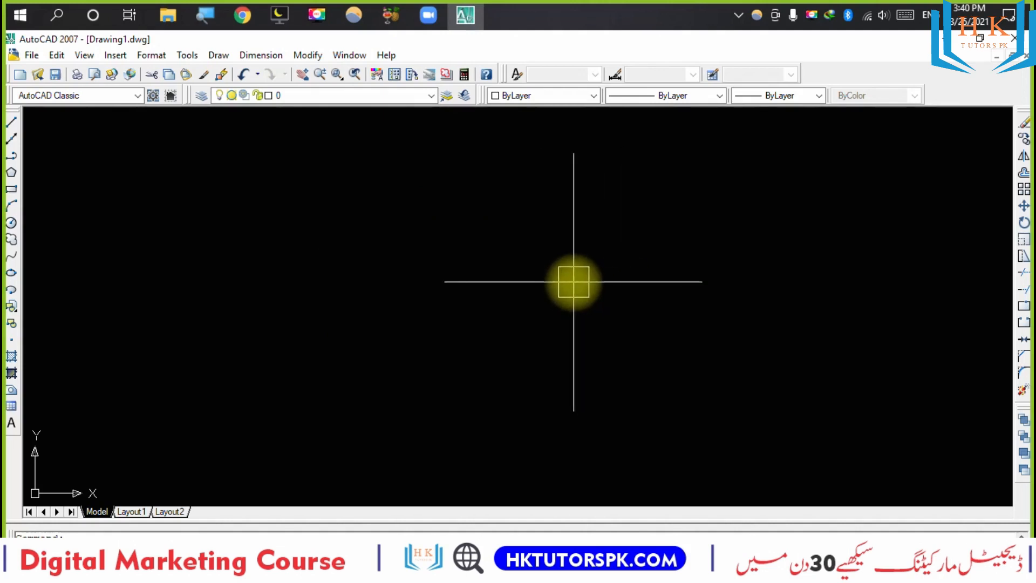
pyautogui.write('u')
pyautogui.press('Return')
pyautogui.press('Escape')
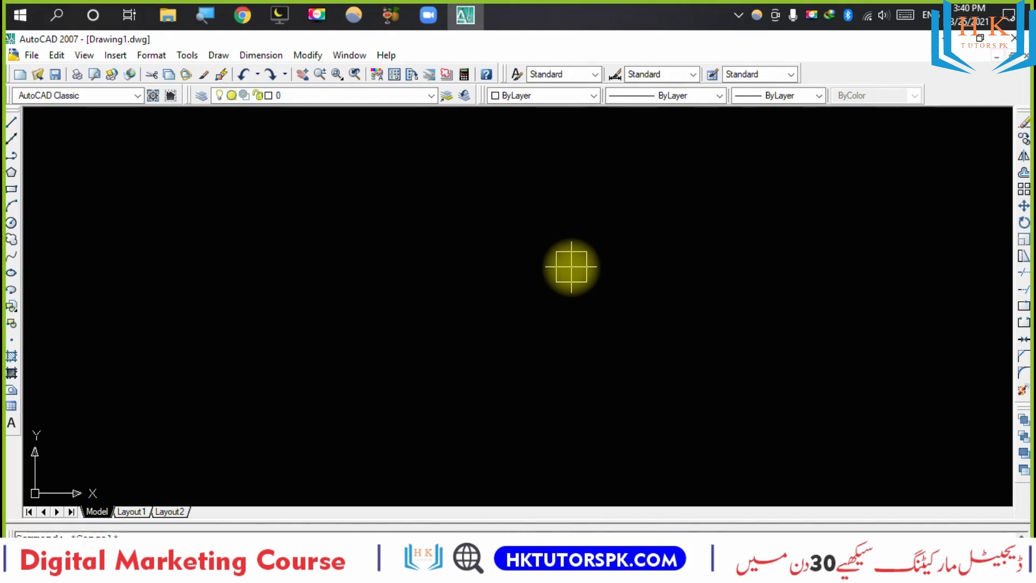
pyautogui.write('op')
pyautogui.press('Return')
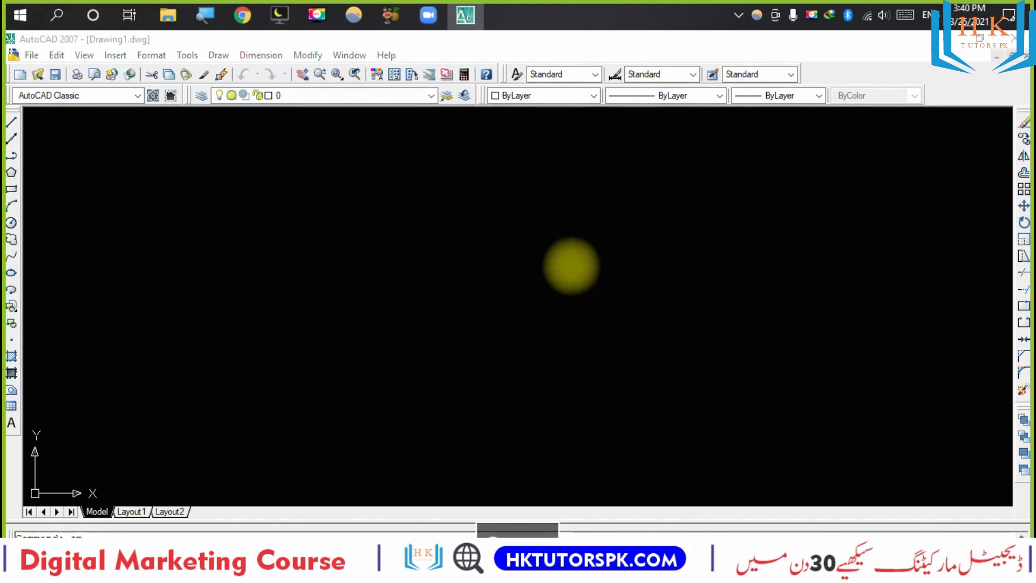
pyautogui.press('Escape')
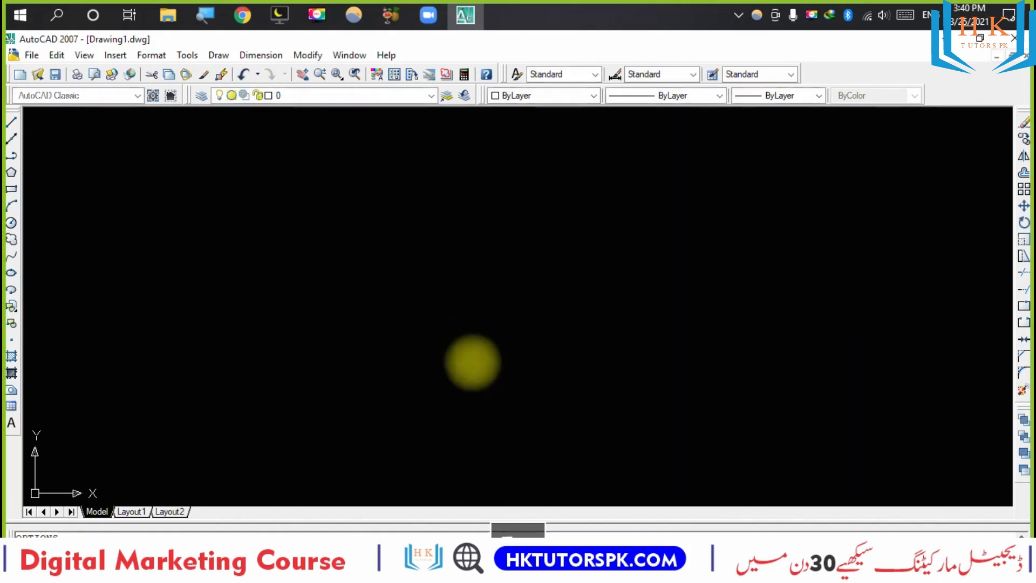
# Change the crosshair size to 25 in the Options display settings and confirm.
pyautogui.write('op')
pyautogui.press('Return')
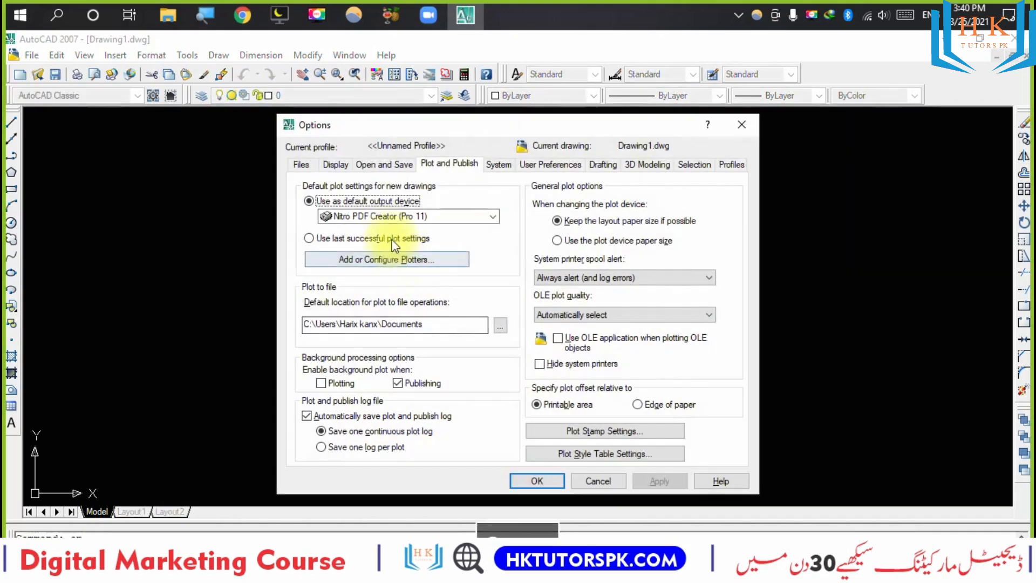
pyautogui.click(336, 170)
pyautogui.moveTo(362, 441); pyautogui.dragTo(394, 440)
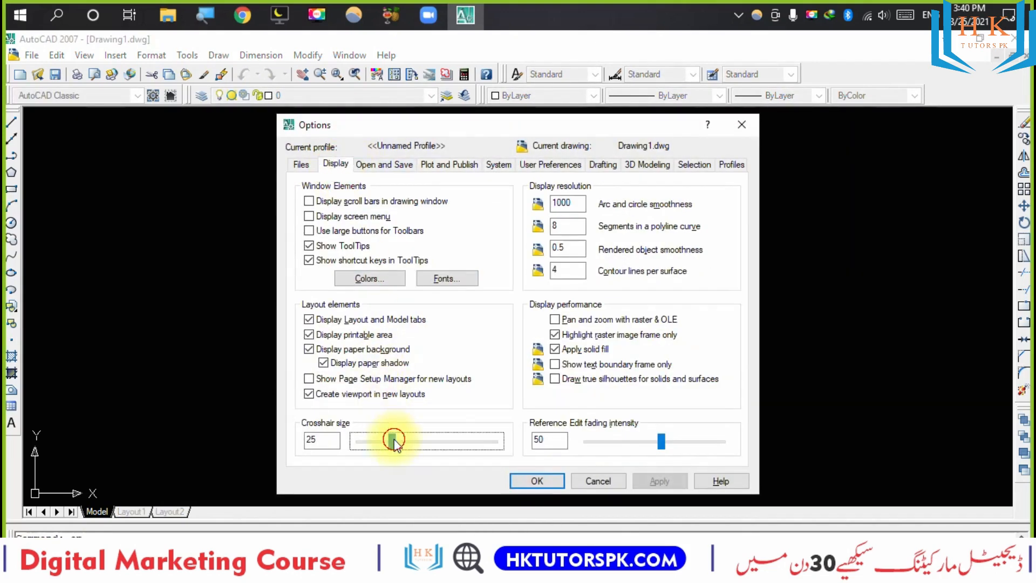
pyautogui.click(540, 480)
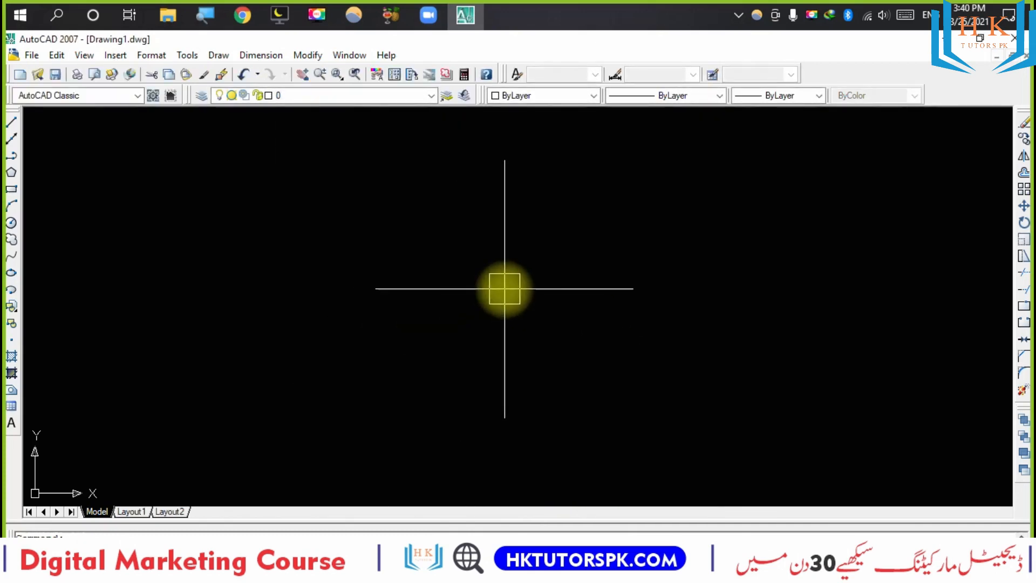
# Set the drawing units' length type to Architectural with a precision of 0'-0 1/8".
pyautogui.write('un')
pyautogui.press('Return')
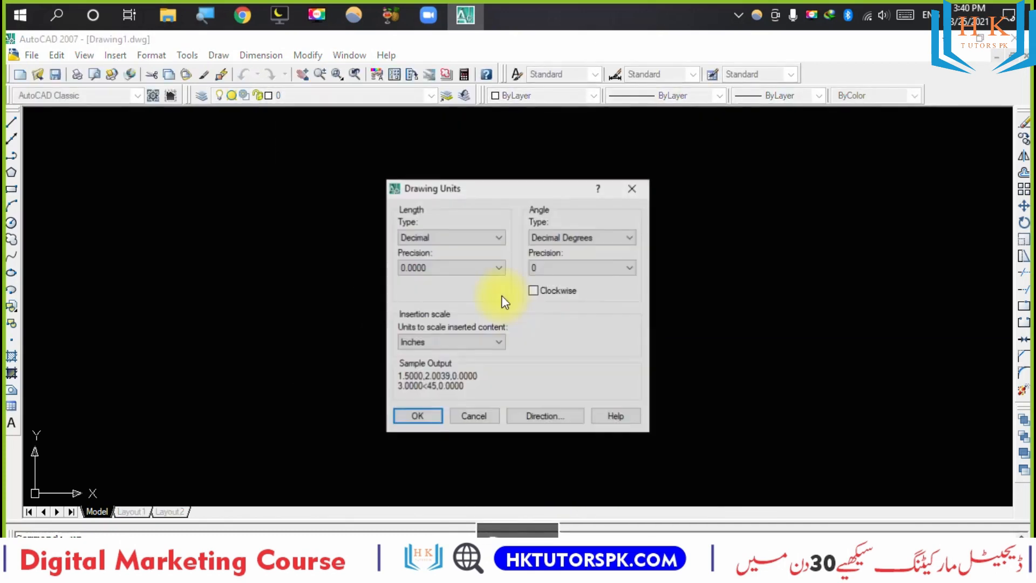
pyautogui.press('Up')
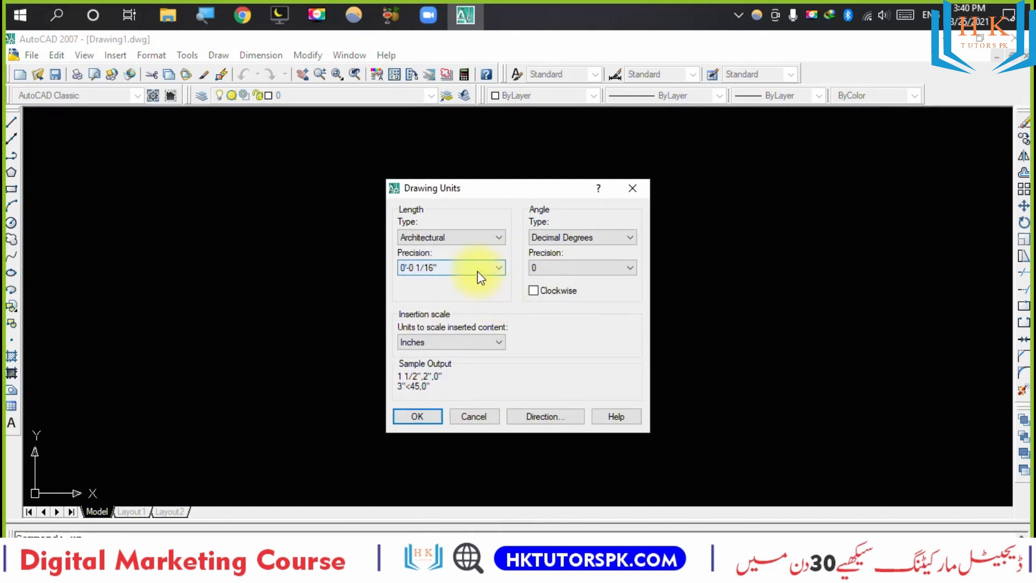
pyautogui.click(459, 267)
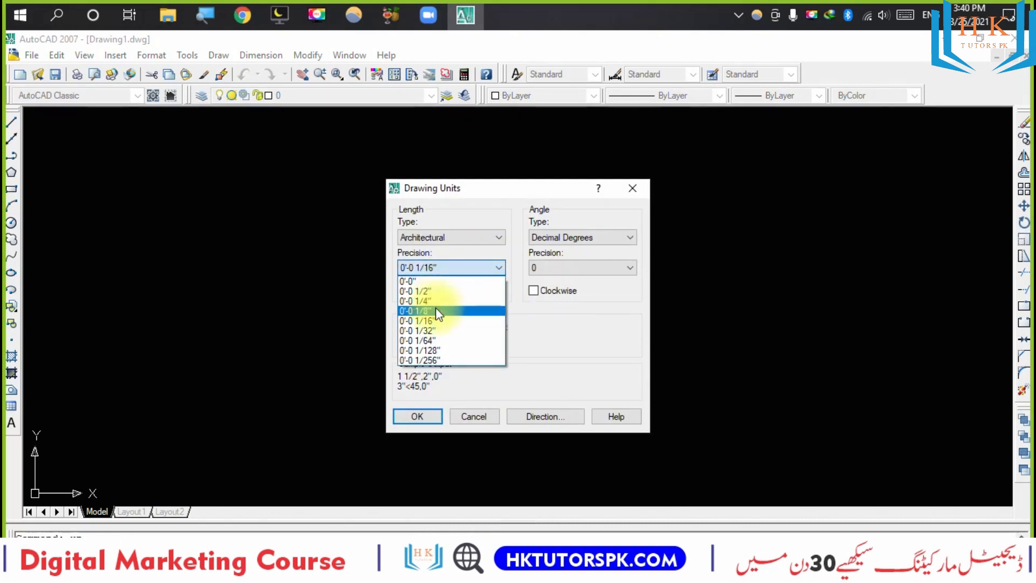
pyautogui.click(438, 309)
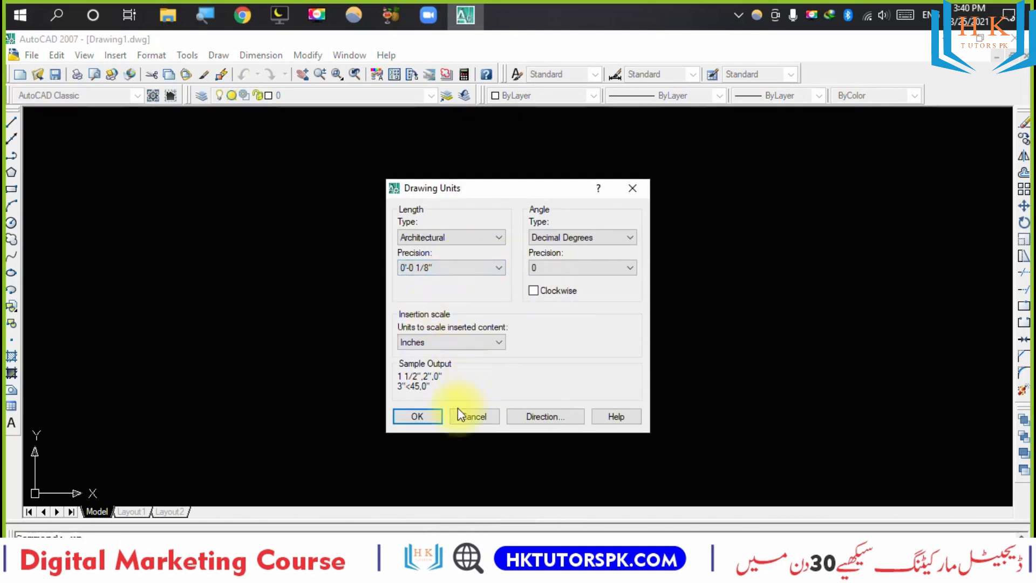
pyautogui.click(418, 416)
# Modify the Standard dimension style with an arrow size of 9 and a text height of 9.
pyautogui.write('d')
pyautogui.press('Return')
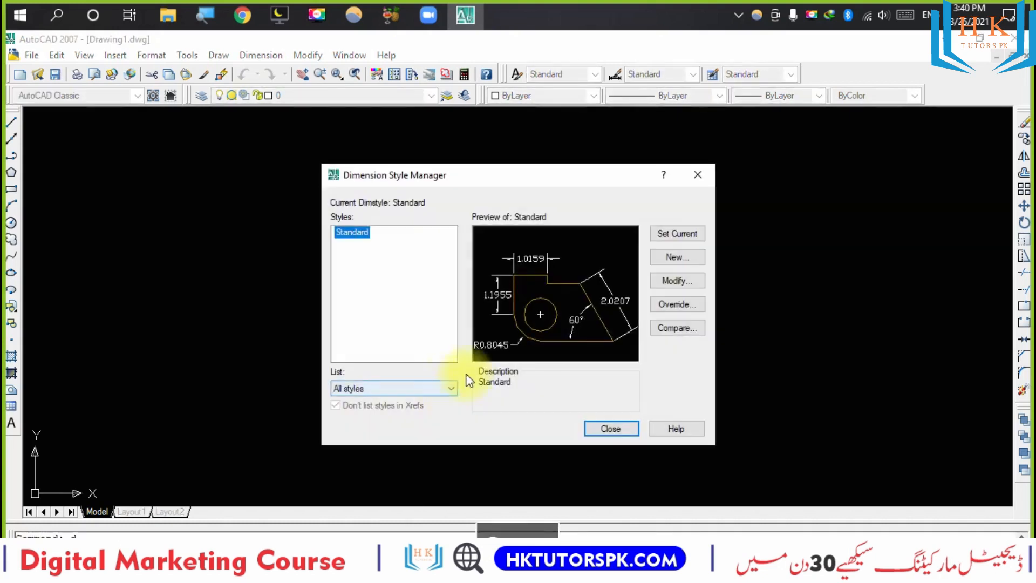
pyautogui.click(677, 281)
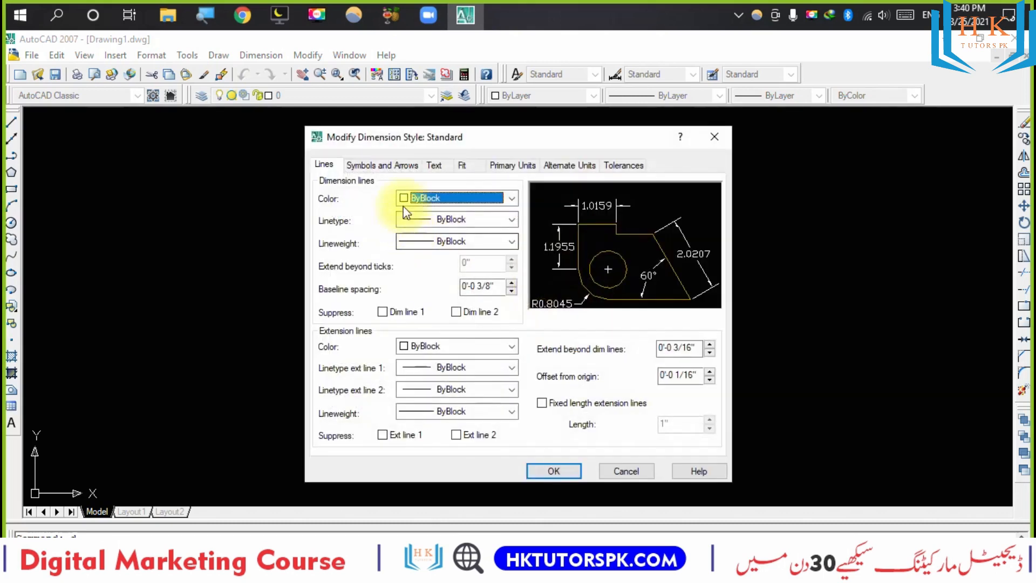
pyautogui.click(374, 171)
pyautogui.moveTo(371, 321); pyautogui.dragTo(273, 320)
pyautogui.write('9')
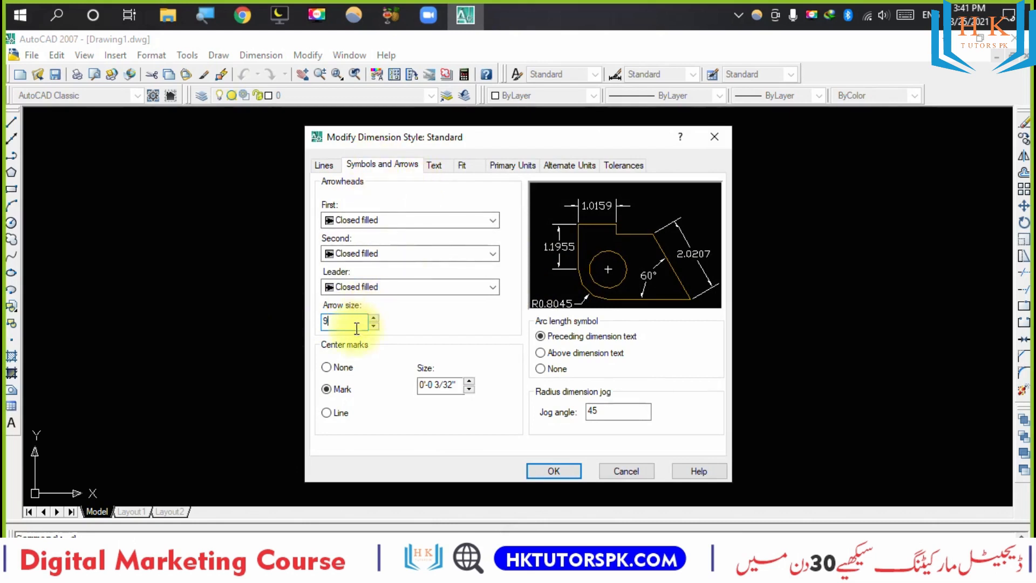
pyautogui.click(435, 165)
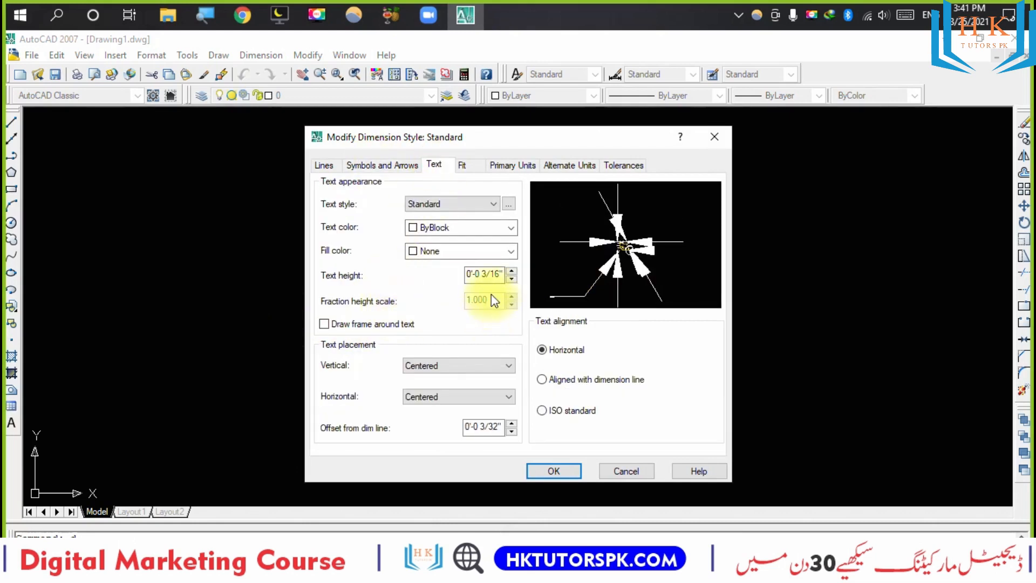
pyautogui.doubleClick(494, 276)
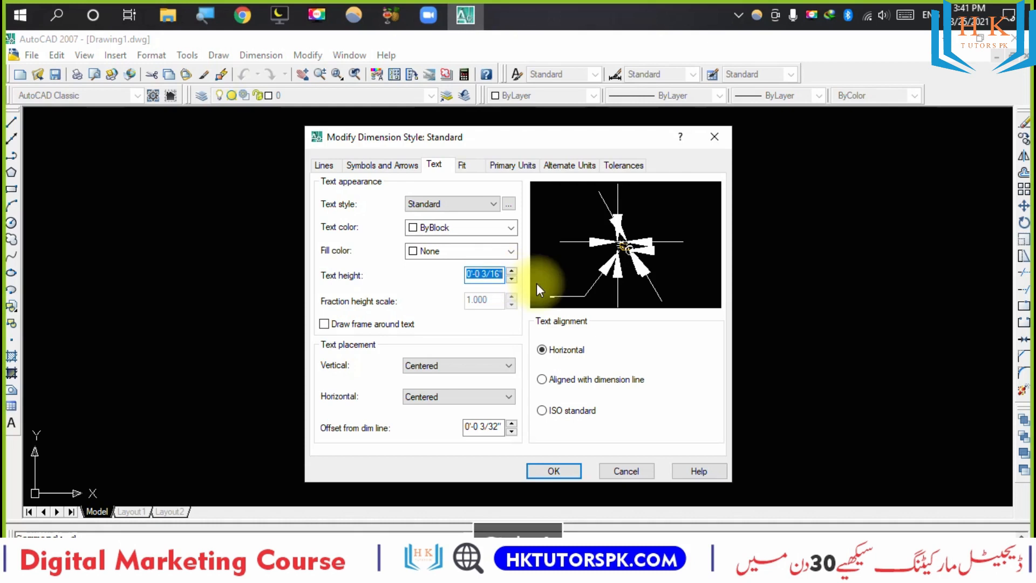
pyautogui.write('9')
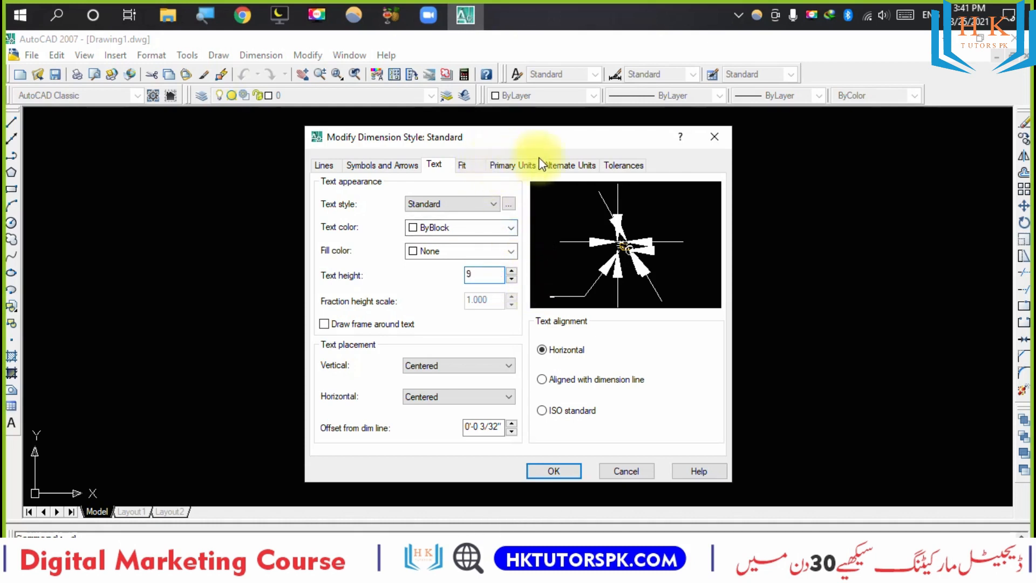
# Set the dimension style's primary units to Architectural with 0'-0 1/8" precision, then accept the changes and close the Dimension Style Manager.
pyautogui.click(516, 166)
pyautogui.click(486, 197)
pyautogui.click(479, 236)
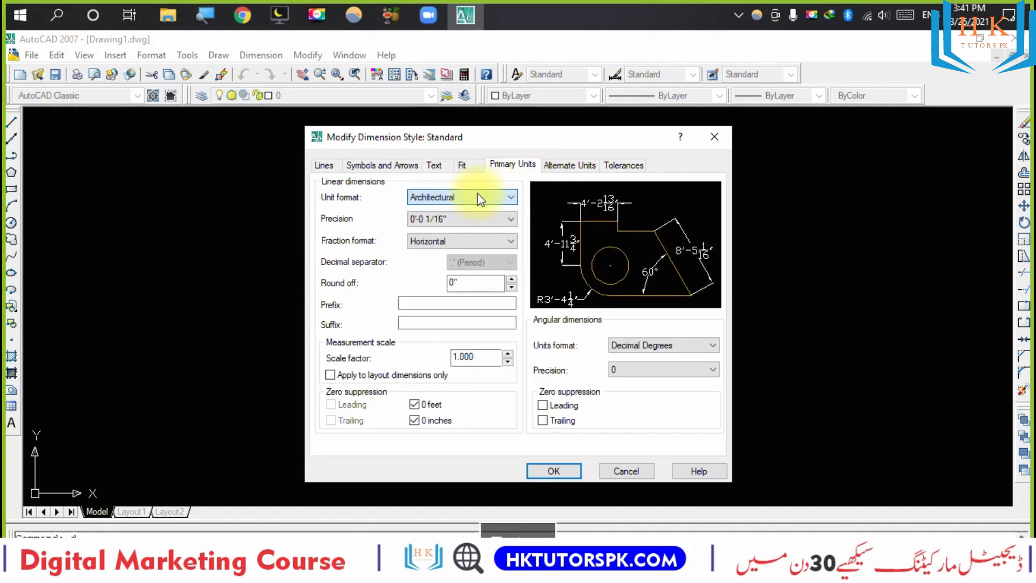
pyautogui.click(478, 219)
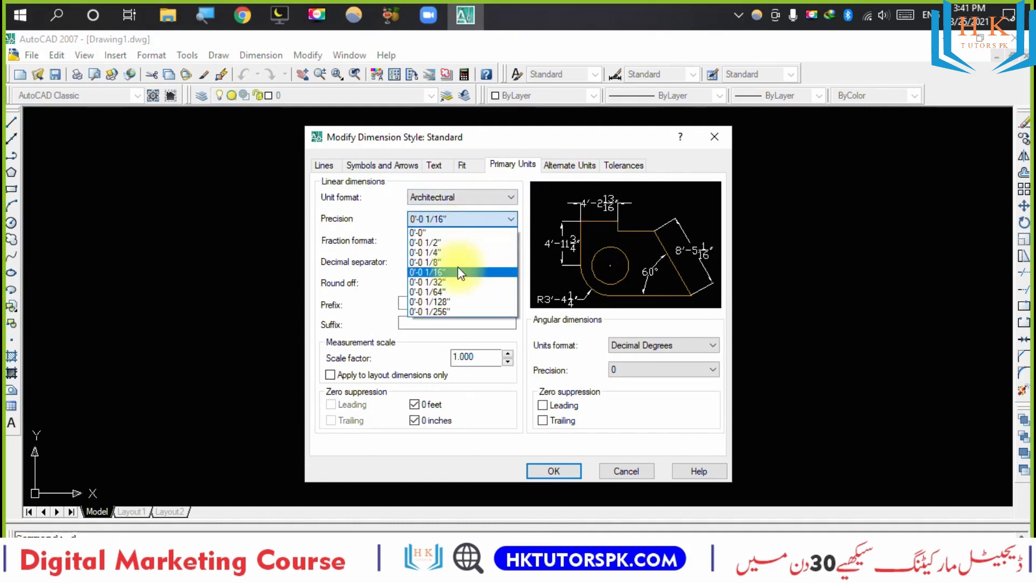
pyautogui.click(457, 266)
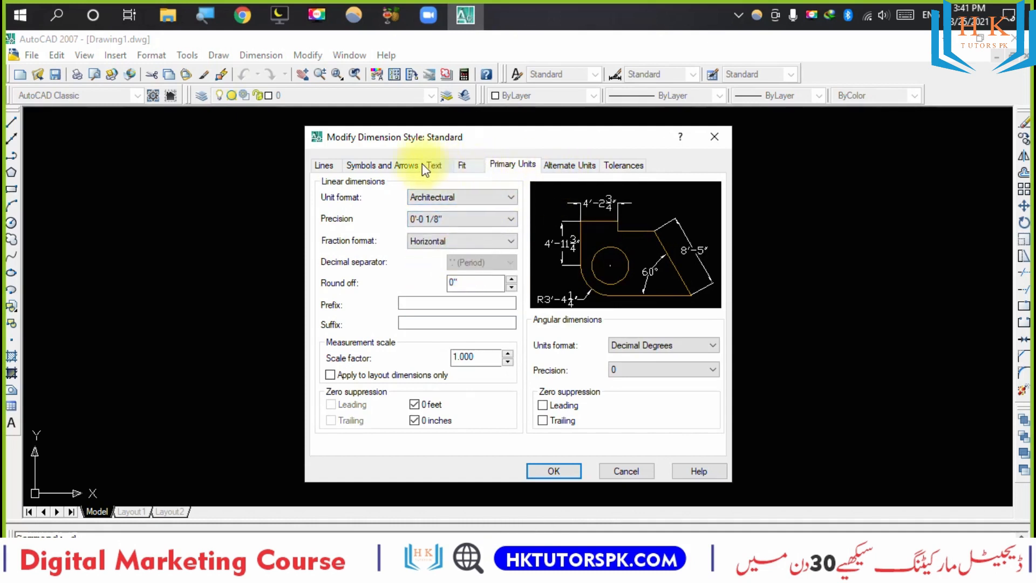
pyautogui.click(383, 165)
pyautogui.click(324, 165)
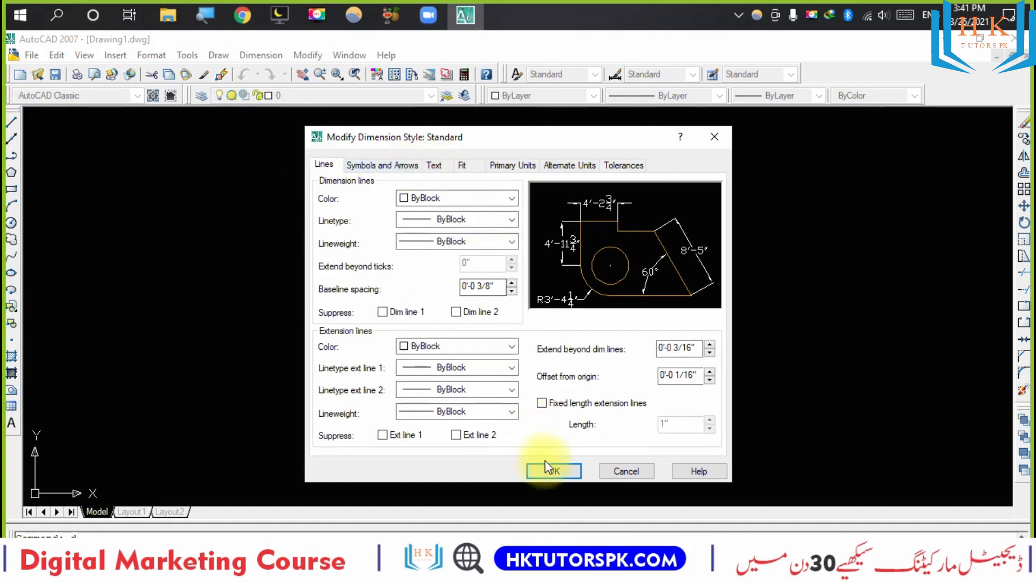
pyautogui.click(556, 472)
pyautogui.click(608, 430)
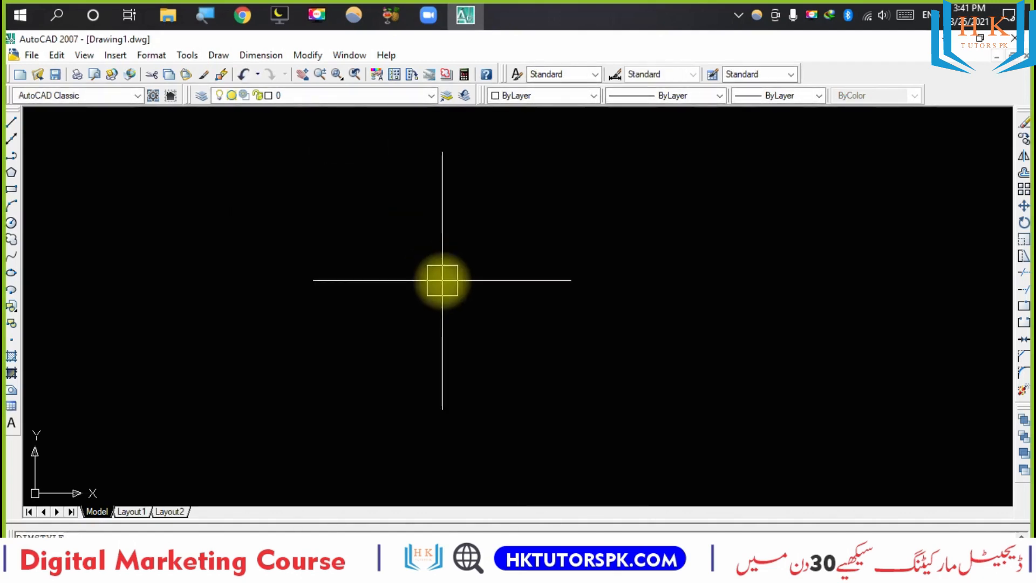
# Create three new layers in the Layer Properties Manager.
pyautogui.write('la')
pyautogui.press('Return')
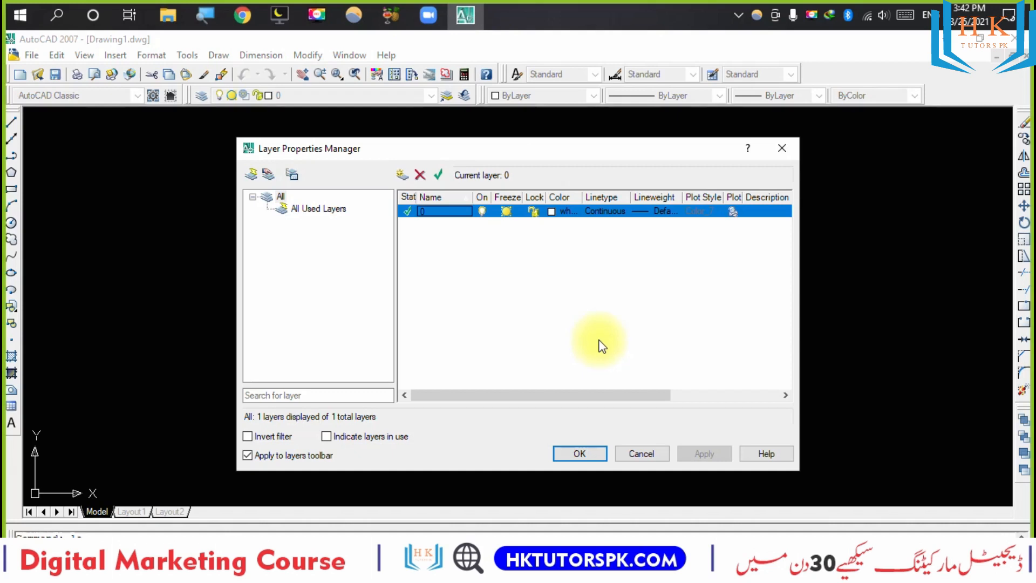
pyautogui.hotkey('alt', 'n')
pyautogui.hotkey('alt', 'n')
pyautogui.hotkey('alt', 'n')
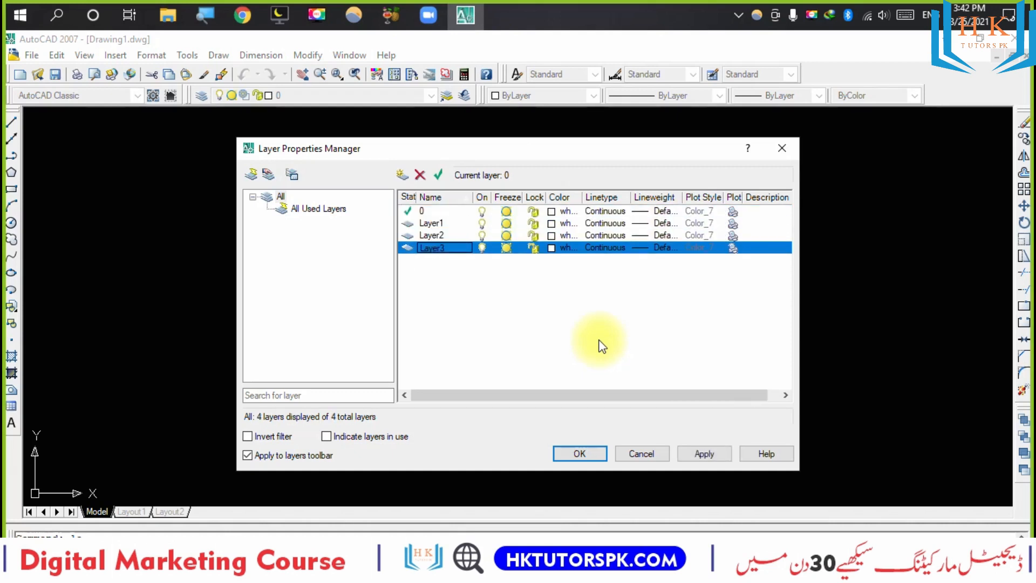
# Rename the three new layers, in order, as wall, door and window.
pyautogui.press('Up')
pyautogui.press('Up')
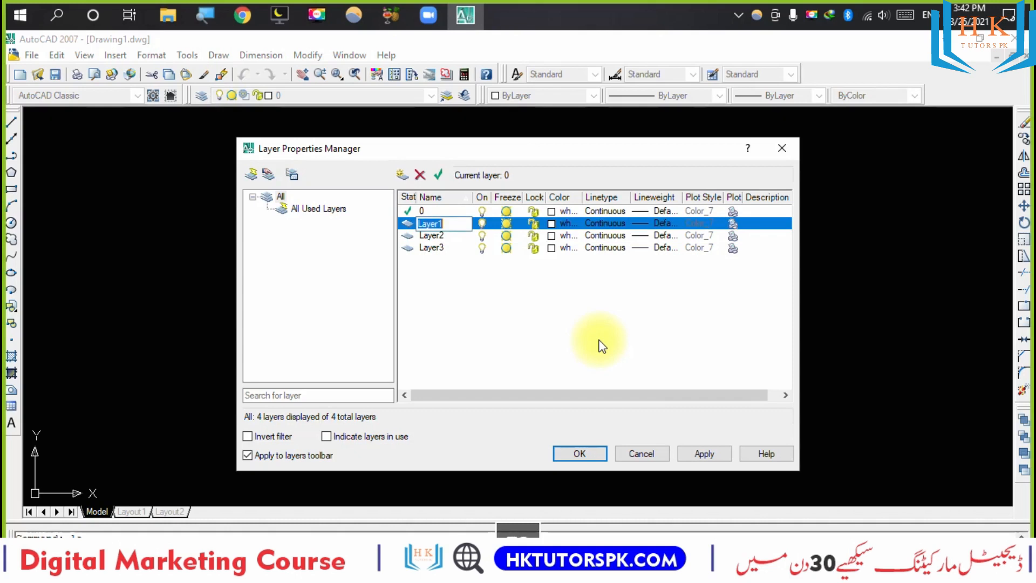
pyautogui.write('wall')
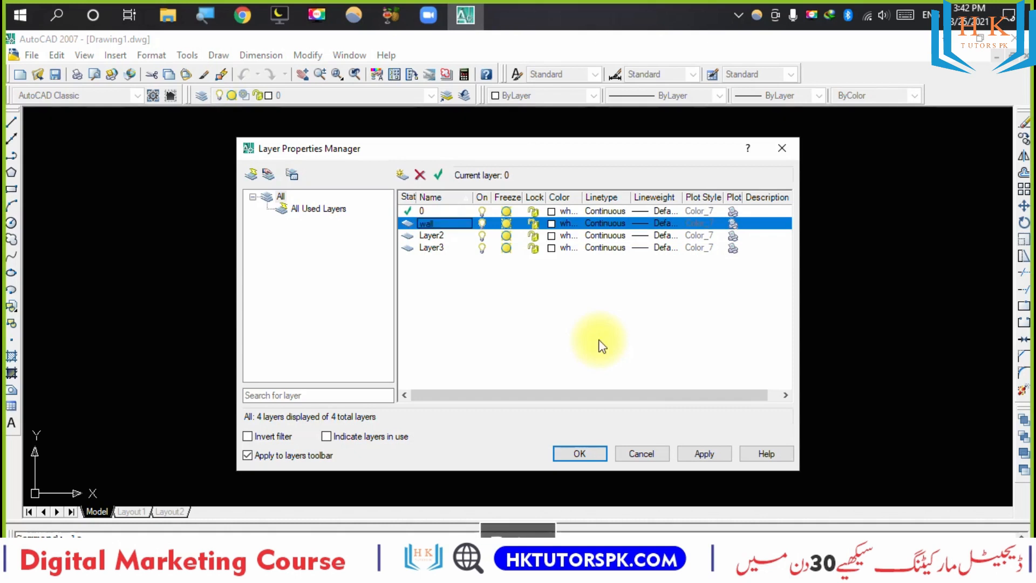
pyautogui.press('Down')
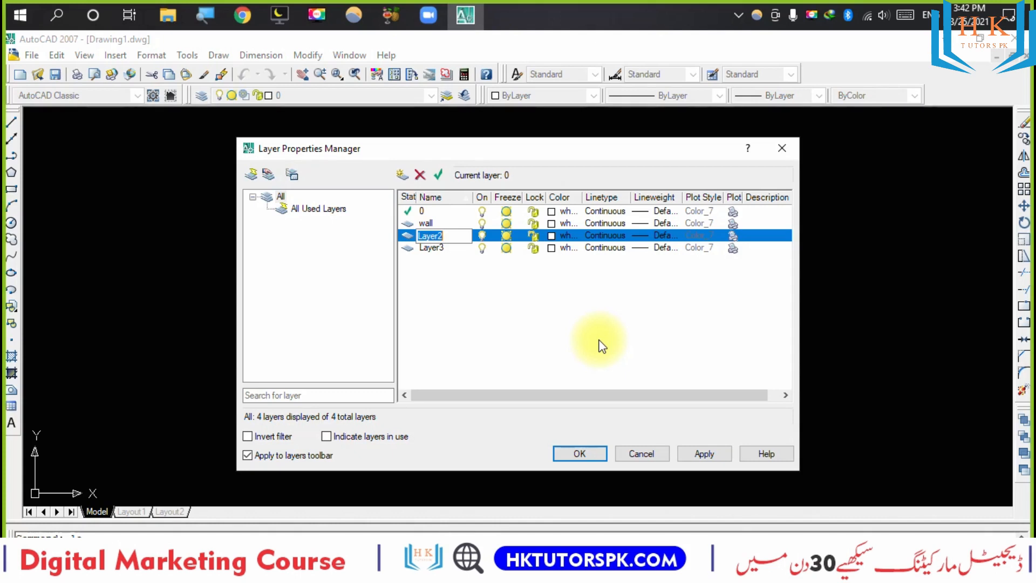
pyautogui.write('door')
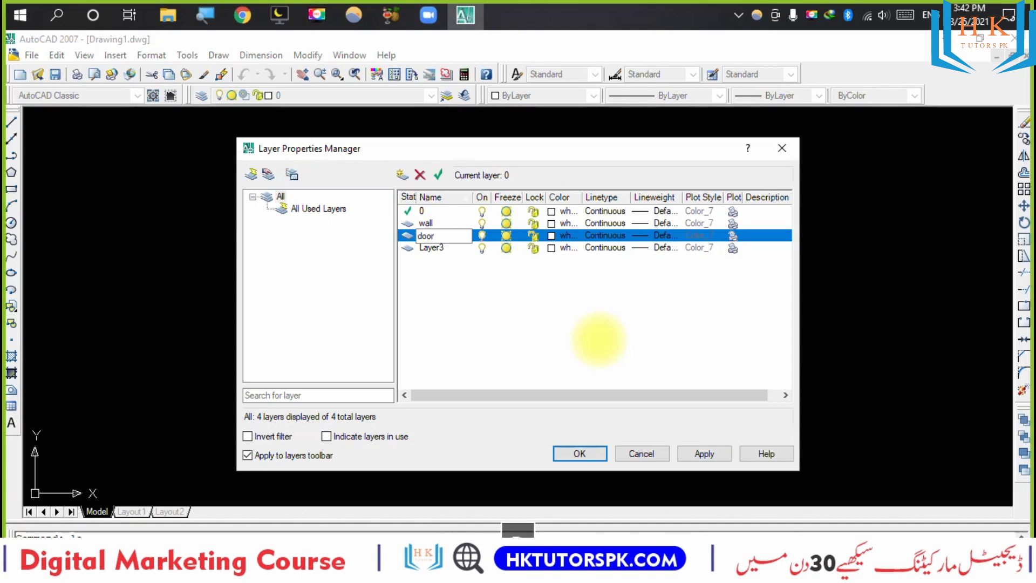
pyautogui.press('Return')
pyautogui.press('Down')
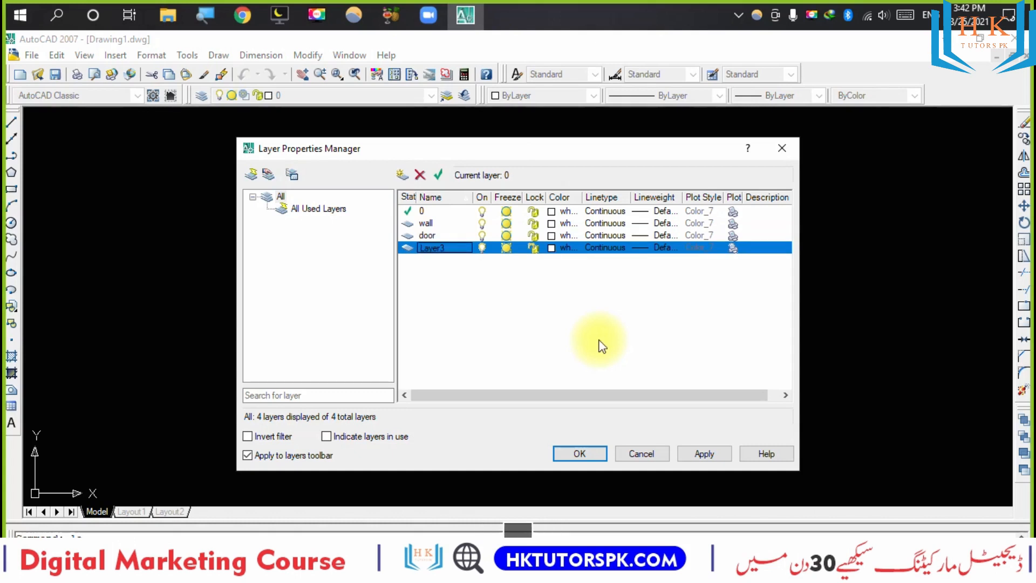
pyautogui.press('F2')
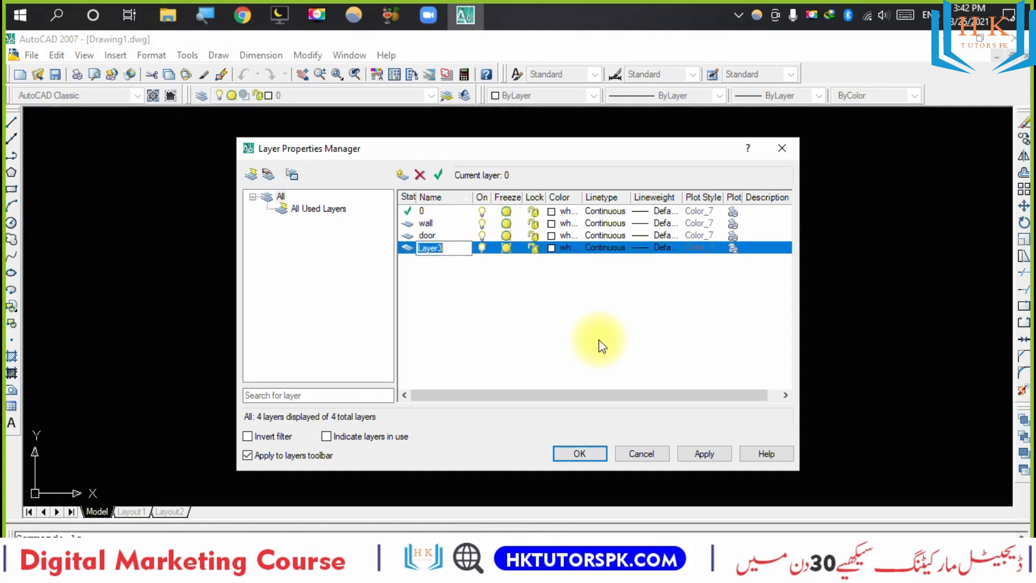
pyautogui.write('window')
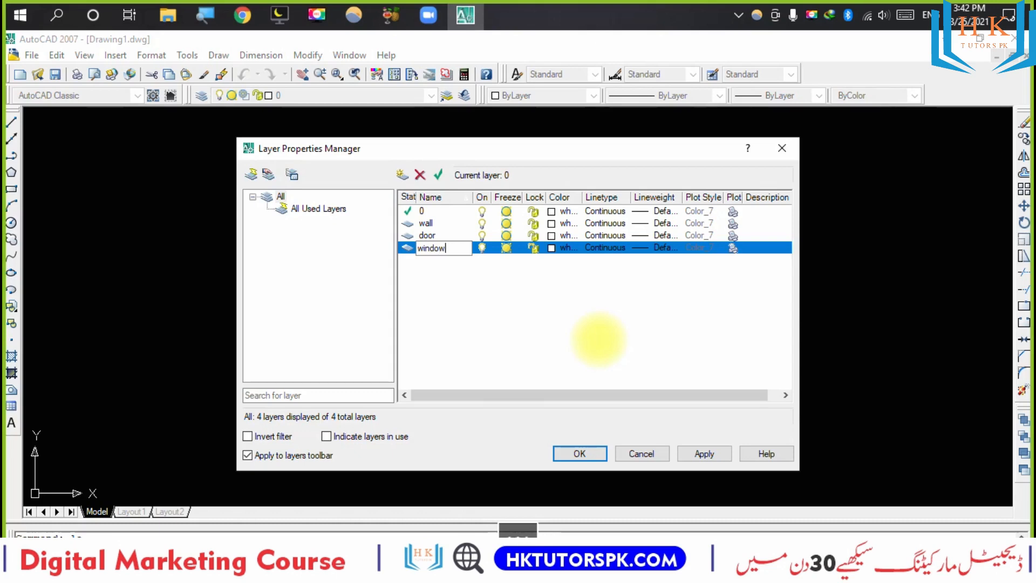
pyautogui.press('Return')
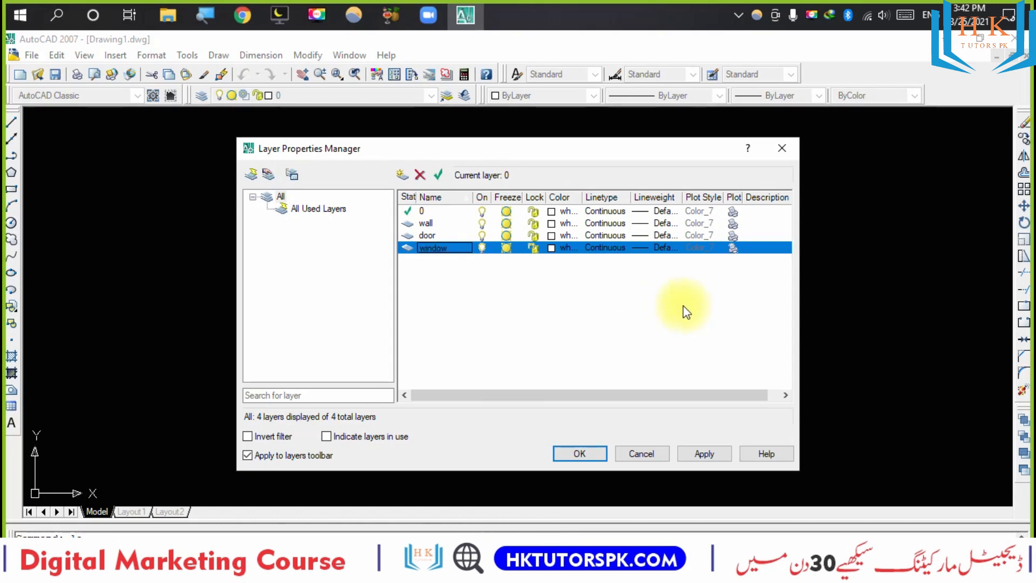
# Assign index color 152 to the wall layer and index color 182 to the door layer.
pyautogui.click(564, 223)
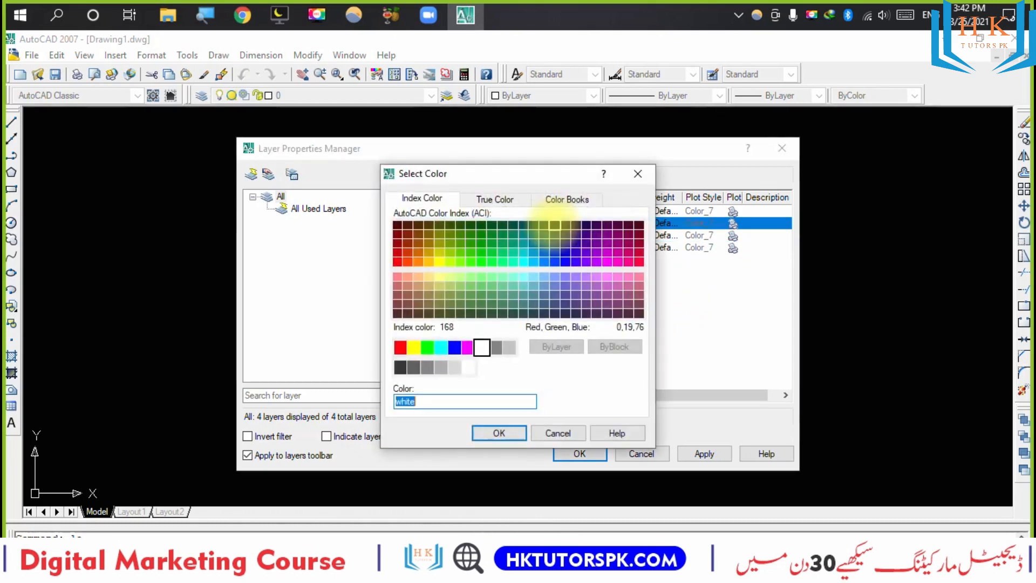
pyautogui.click(544, 252)
pyautogui.click(501, 433)
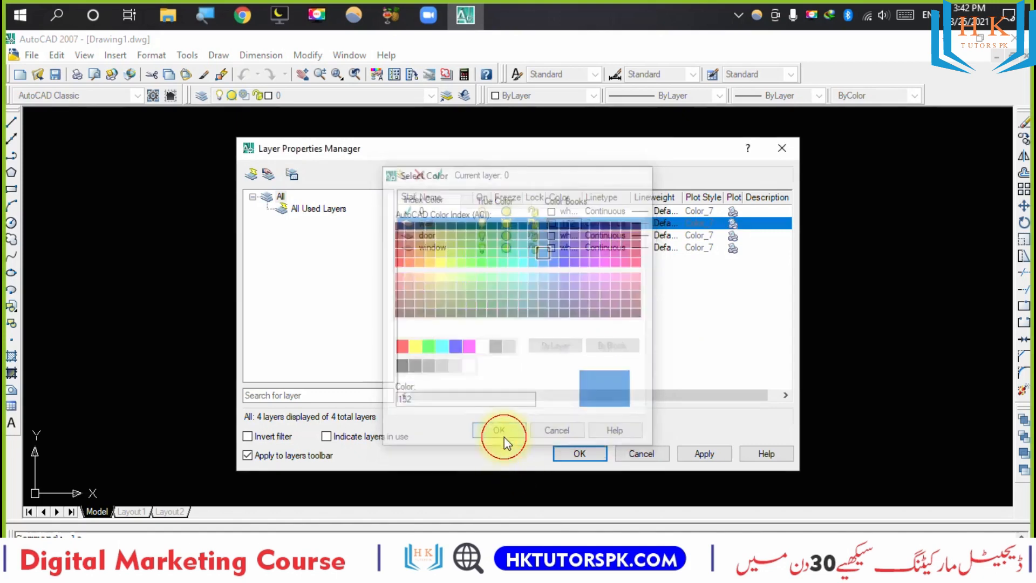
pyautogui.click(550, 239)
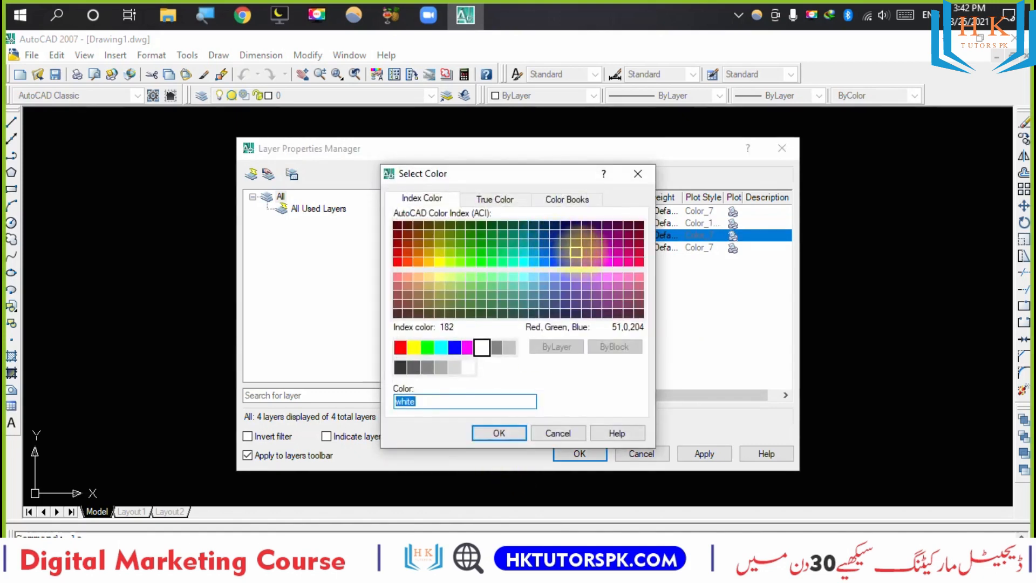
pyautogui.click(576, 252)
pyautogui.click(498, 434)
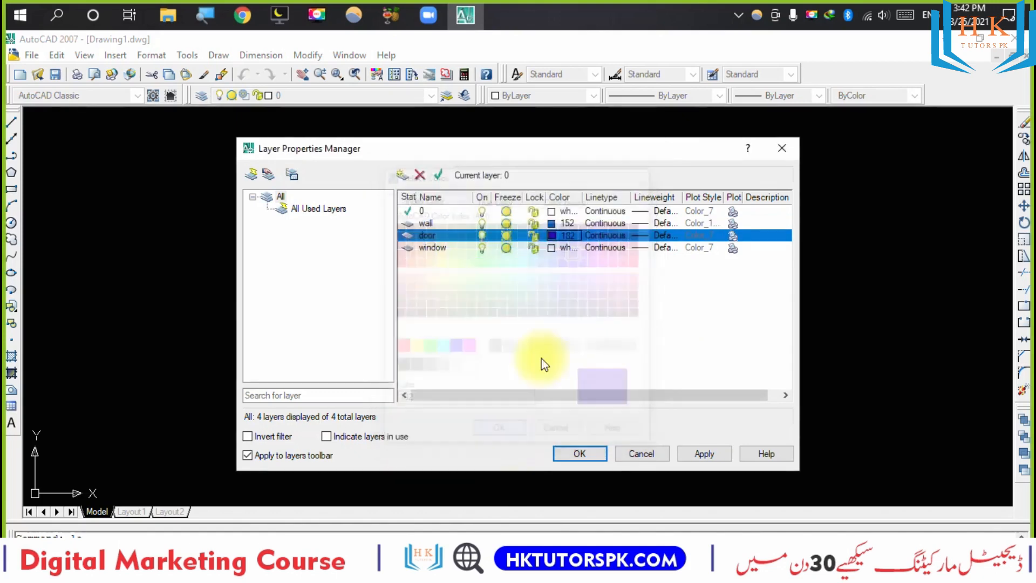
# Assign index color 153 to the window layer and accept the layer changes.
pyautogui.click(550, 246)
pyautogui.click(544, 285)
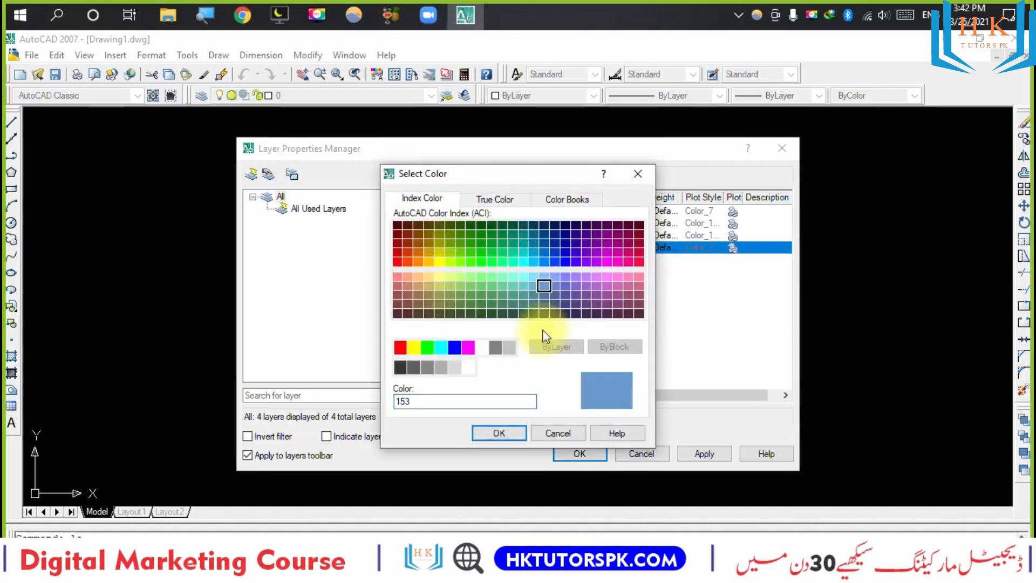
pyautogui.click(500, 434)
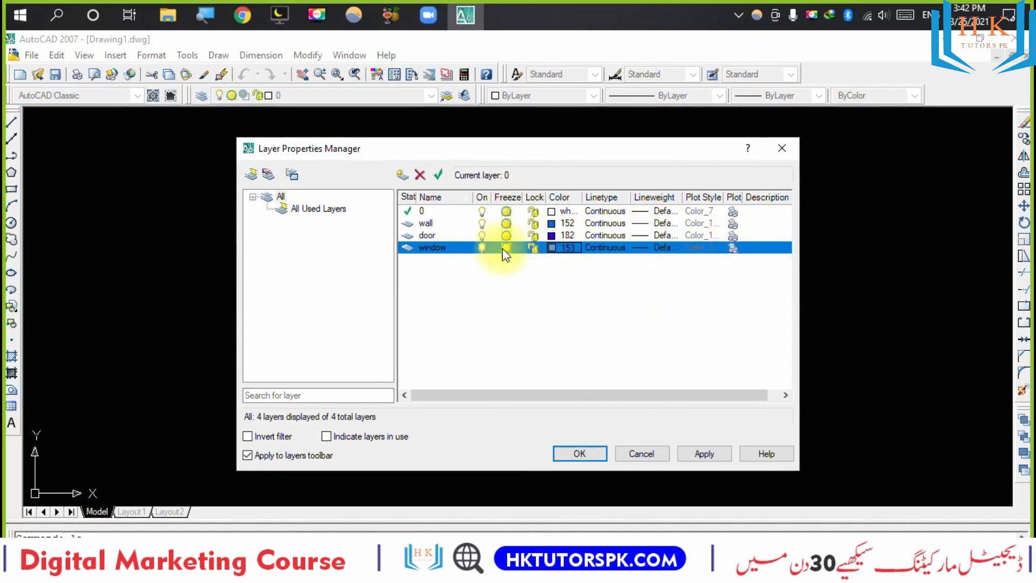
pyautogui.click(581, 453)
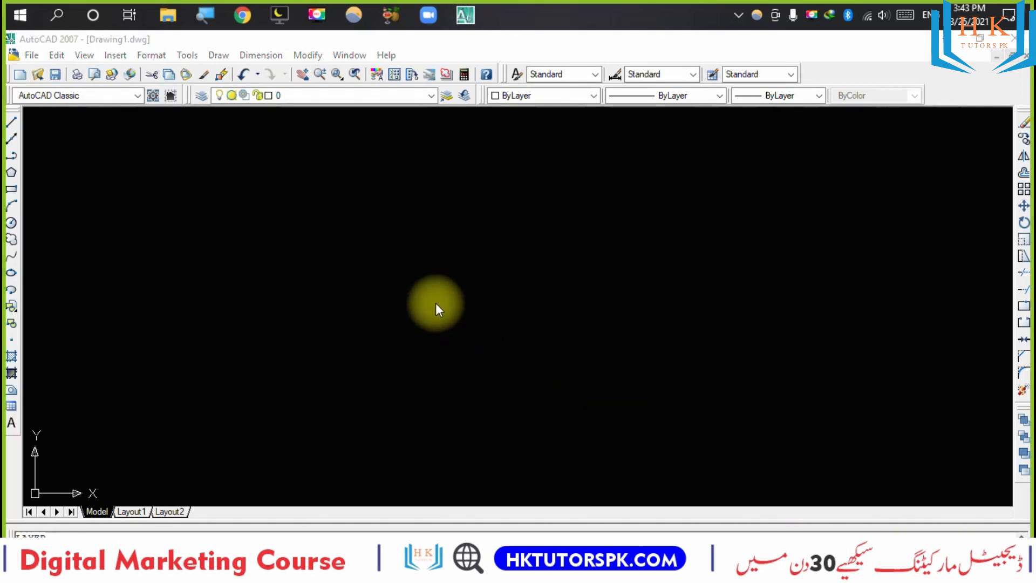
pyautogui.write('re')
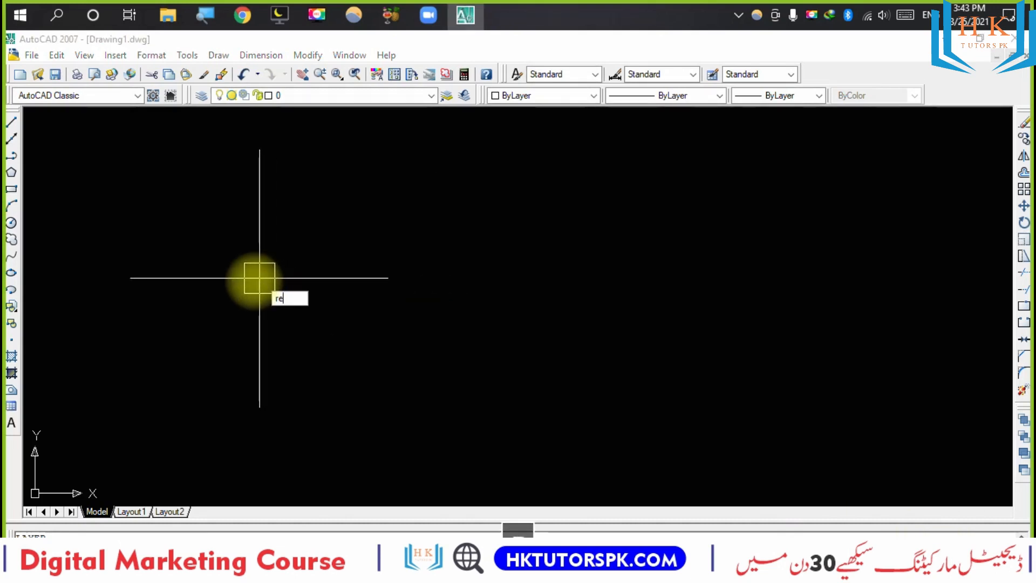
pyautogui.write('c')
pyautogui.press('Return')
pyautogui.press('Escape')
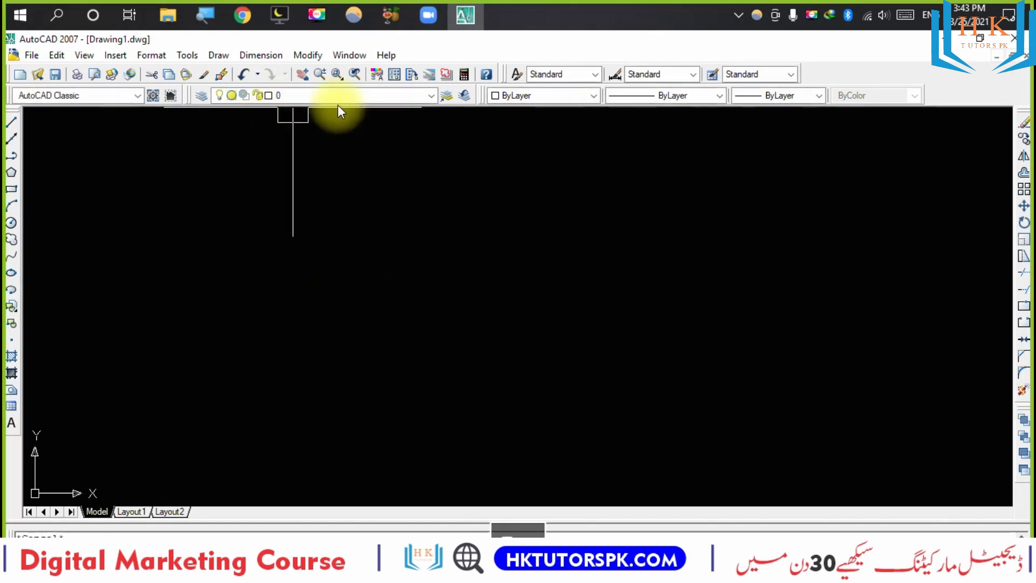
# Make the wall layer current and draw an upright rectangle freehand on it.
pyautogui.click(334, 99)
pyautogui.click(302, 133)
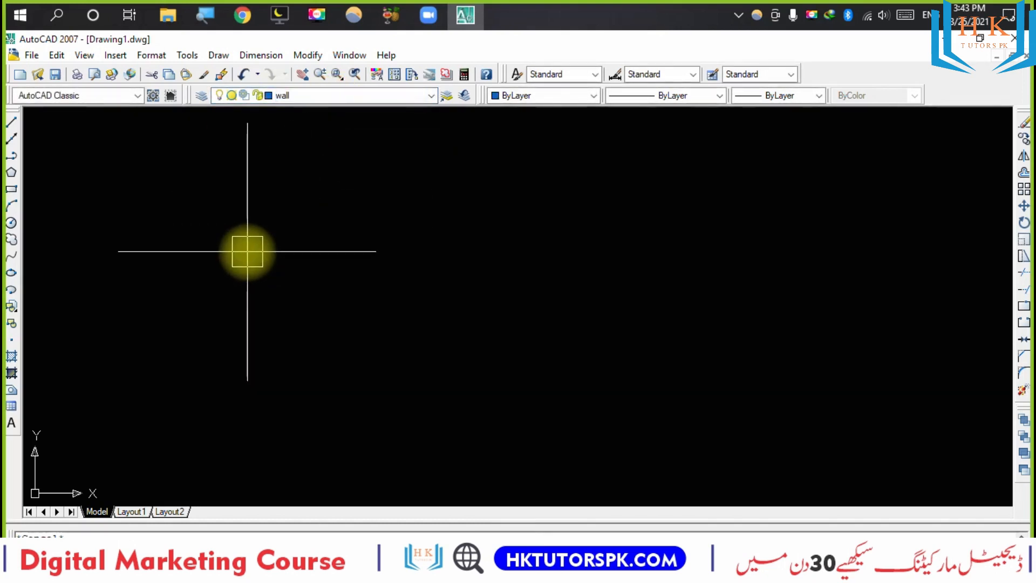
pyautogui.write('rec')
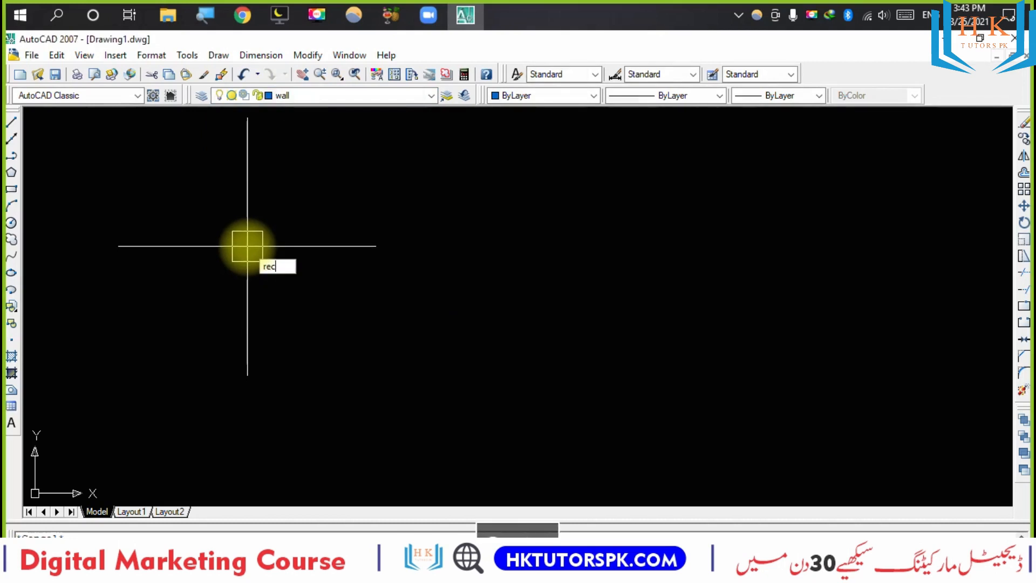
pyautogui.press('Return')
pyautogui.click(194, 203)
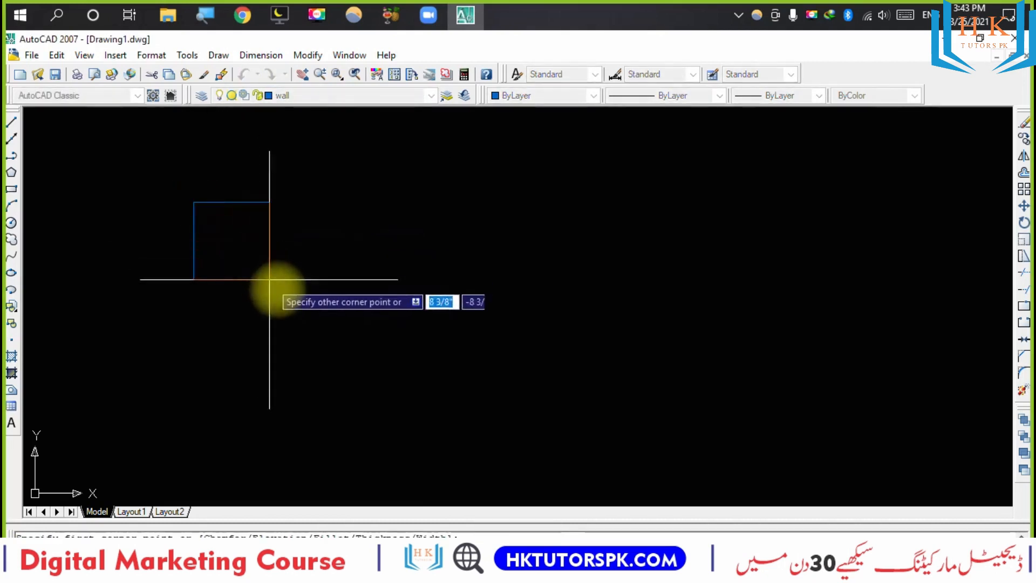
pyautogui.click(319, 359)
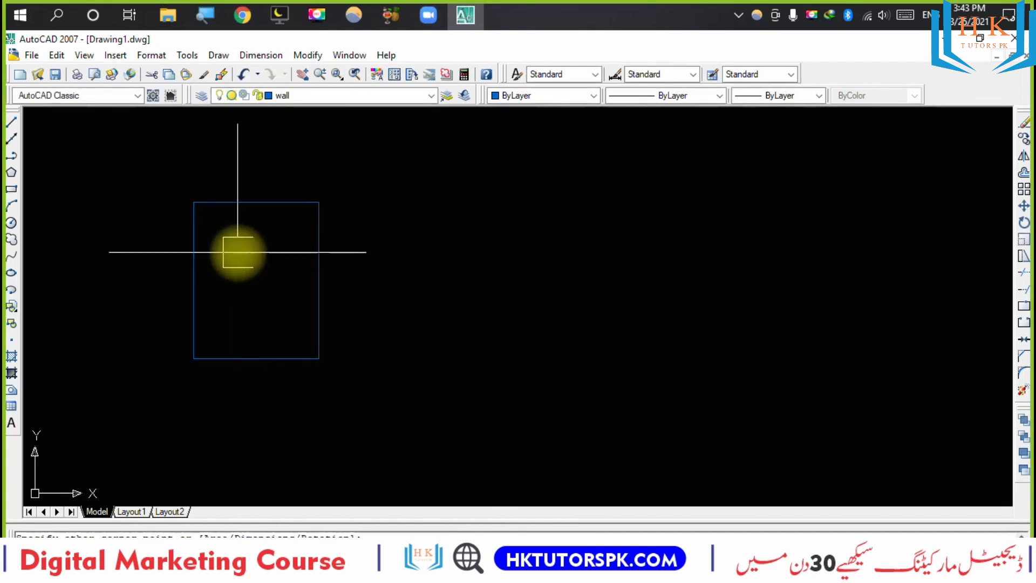
pyautogui.scroll(1, 221, 233)
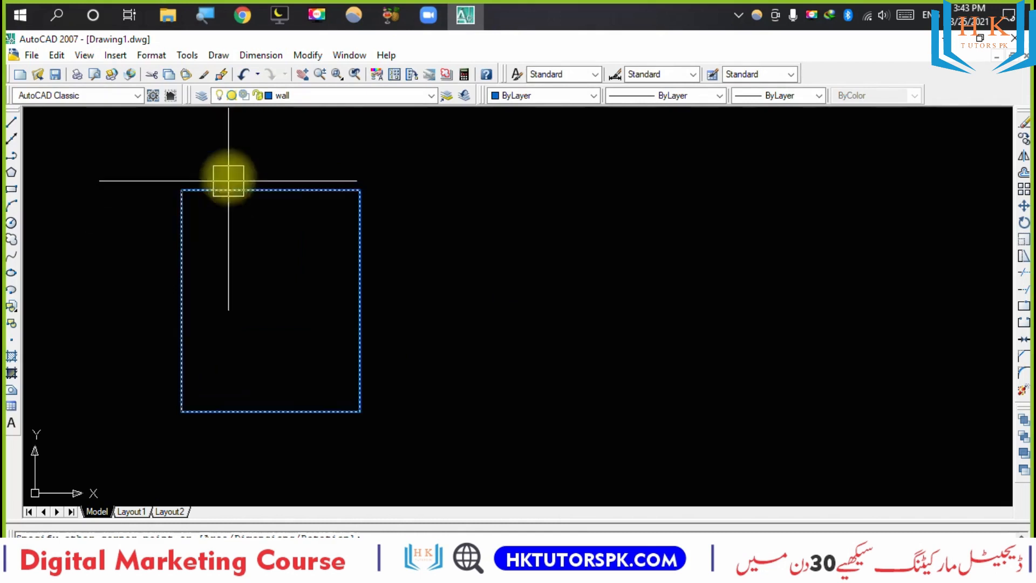
# Make the door layer current and draw a circle in the upper-left part of the rectangle.
pyautogui.click(278, 96)
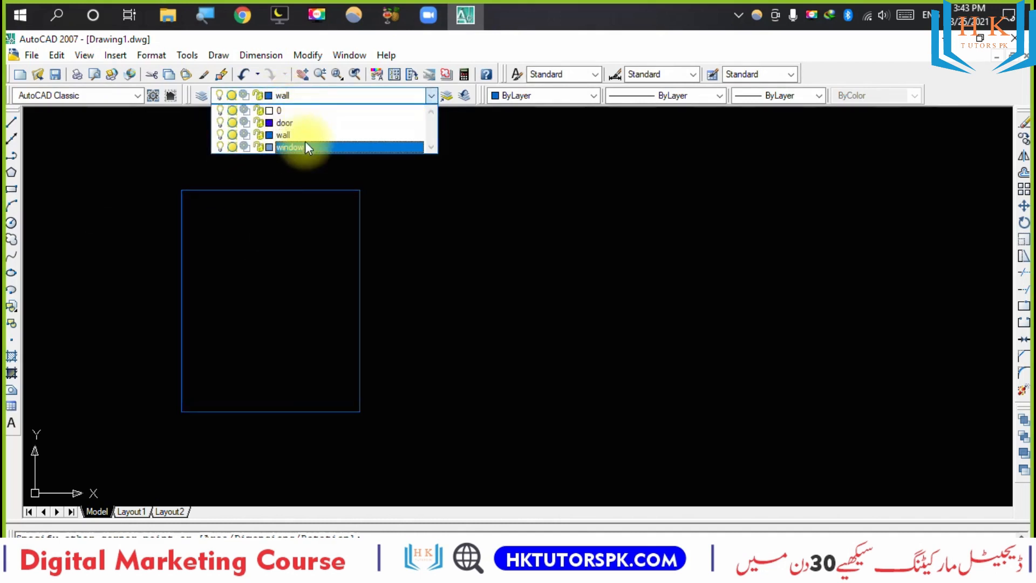
pyautogui.click(306, 122)
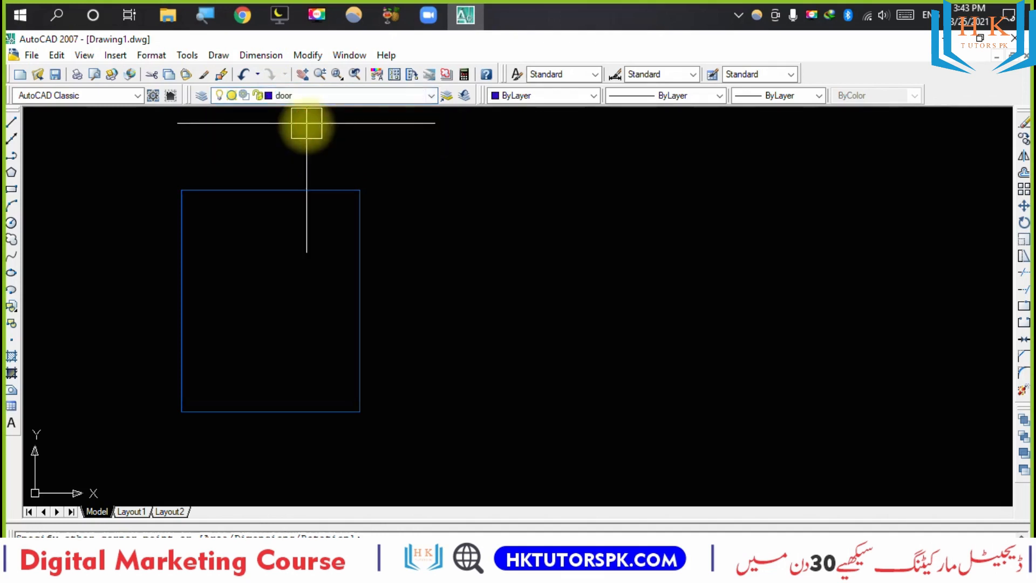
pyautogui.write('c')
pyautogui.press('Return')
pyautogui.click(241, 264)
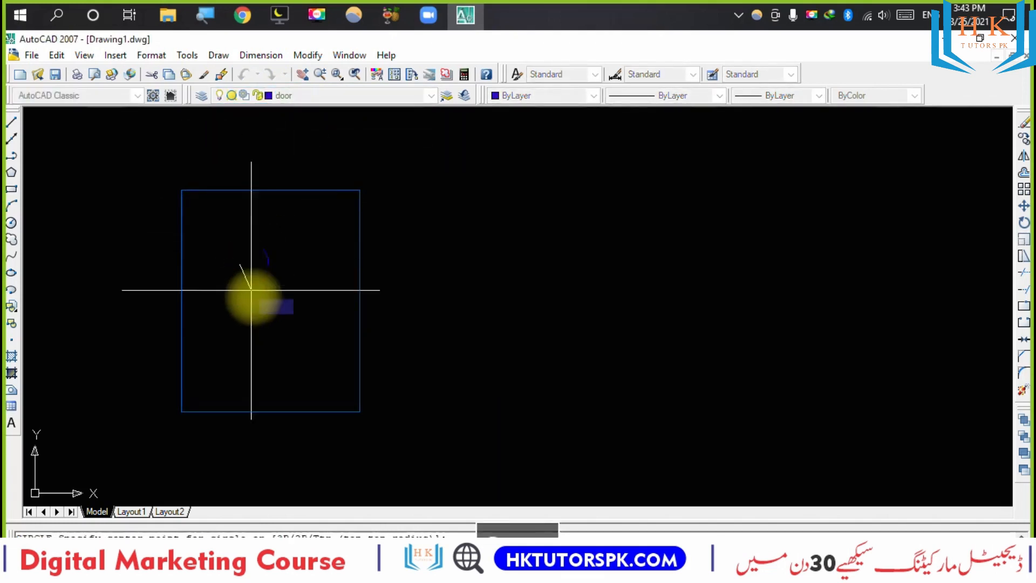
pyautogui.click(273, 308)
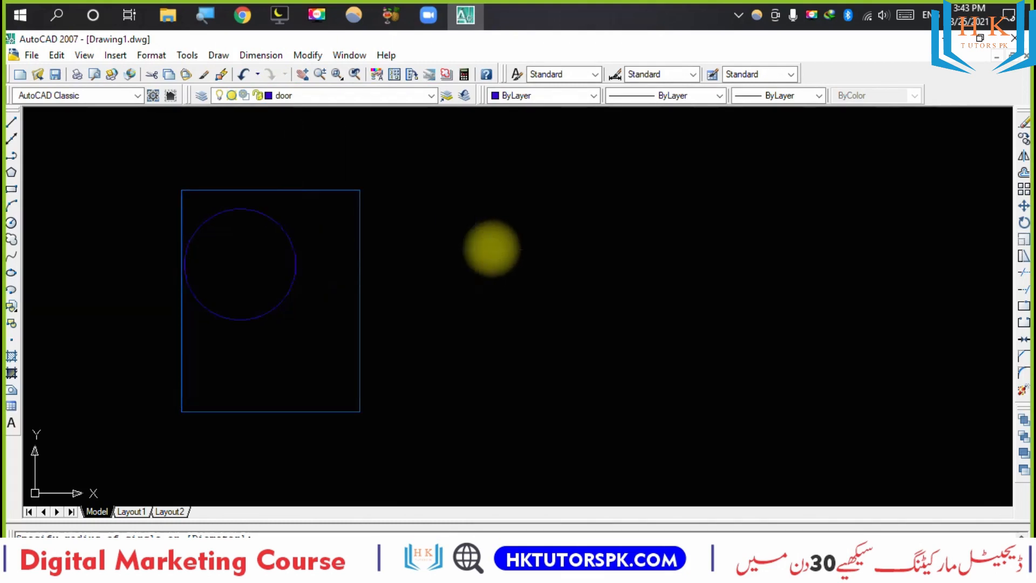
# Change the door layer's color to index color 51 and accept the layer changes.
pyautogui.write('la')
pyautogui.press('Return')
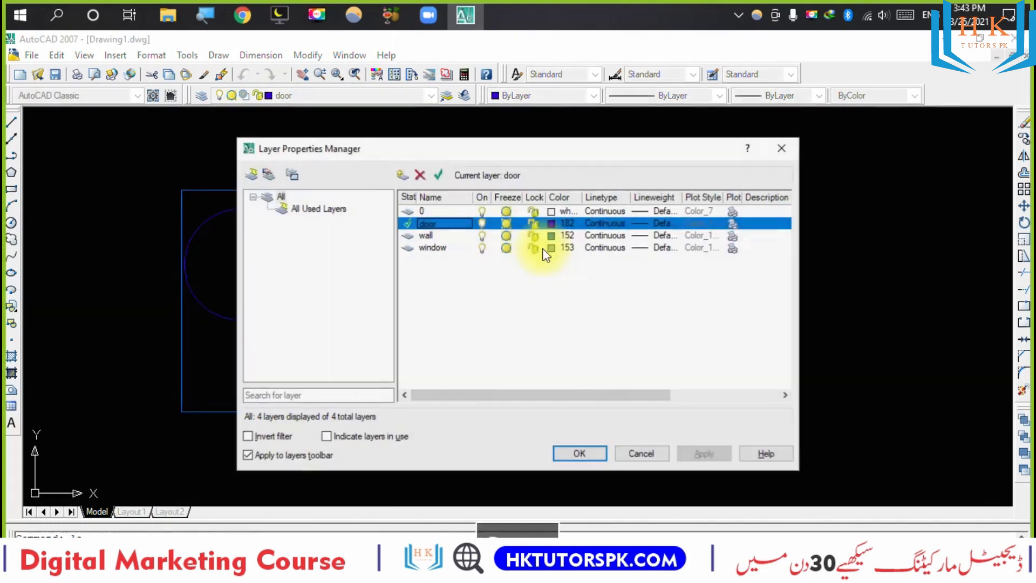
pyautogui.click(556, 225)
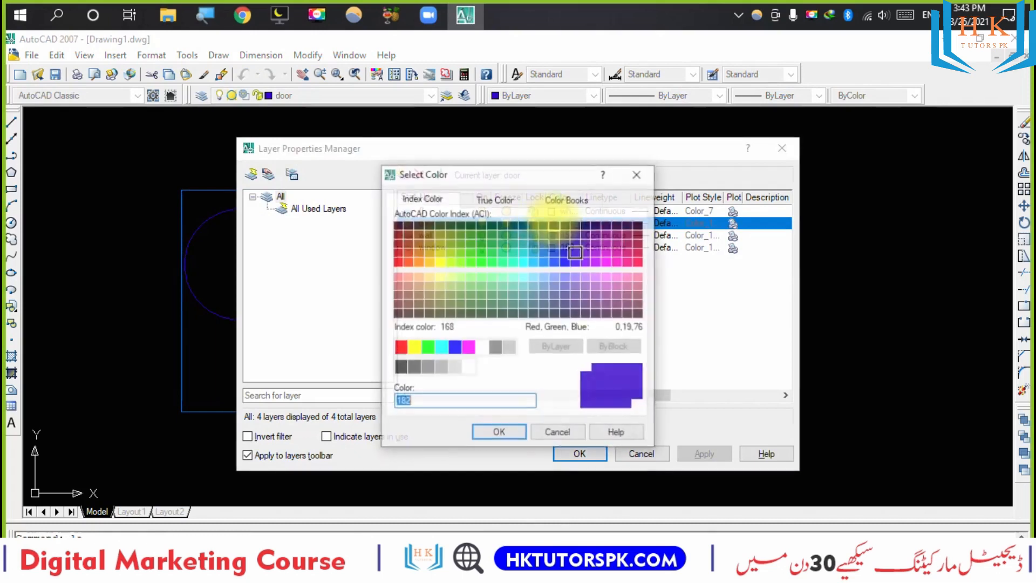
pyautogui.click(439, 277)
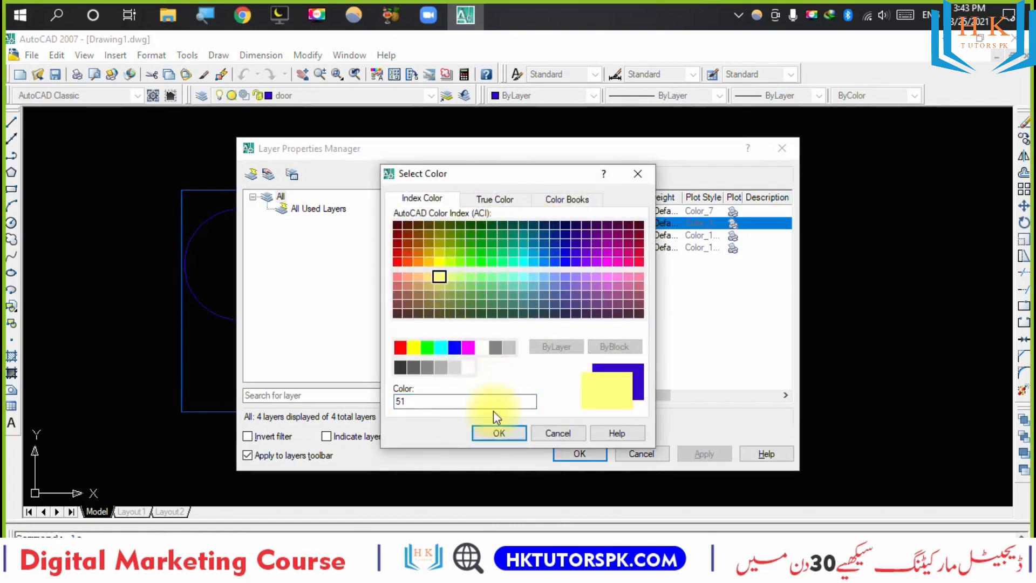
pyautogui.click(496, 431)
pyautogui.click(580, 454)
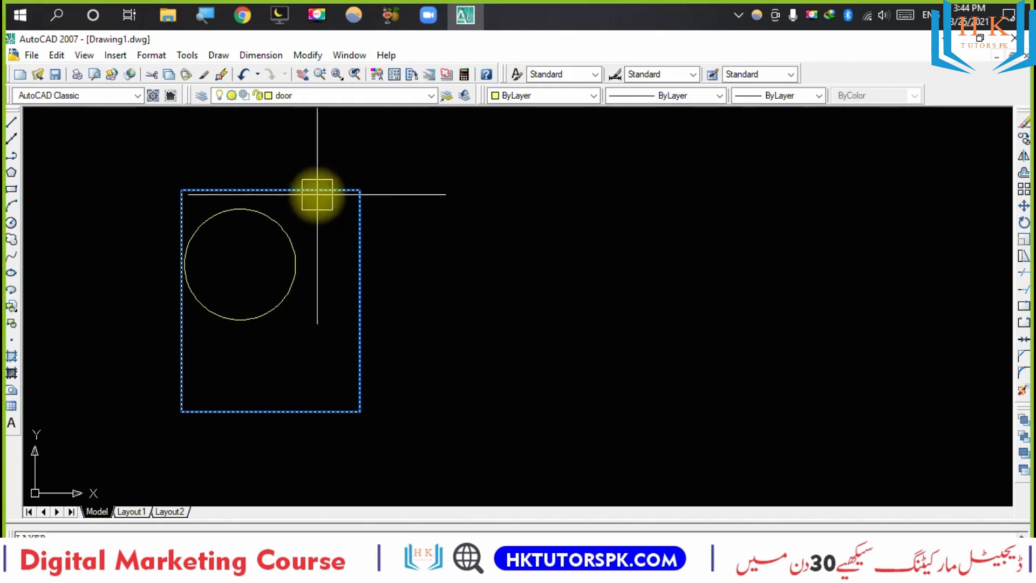
pyautogui.click(357, 188)
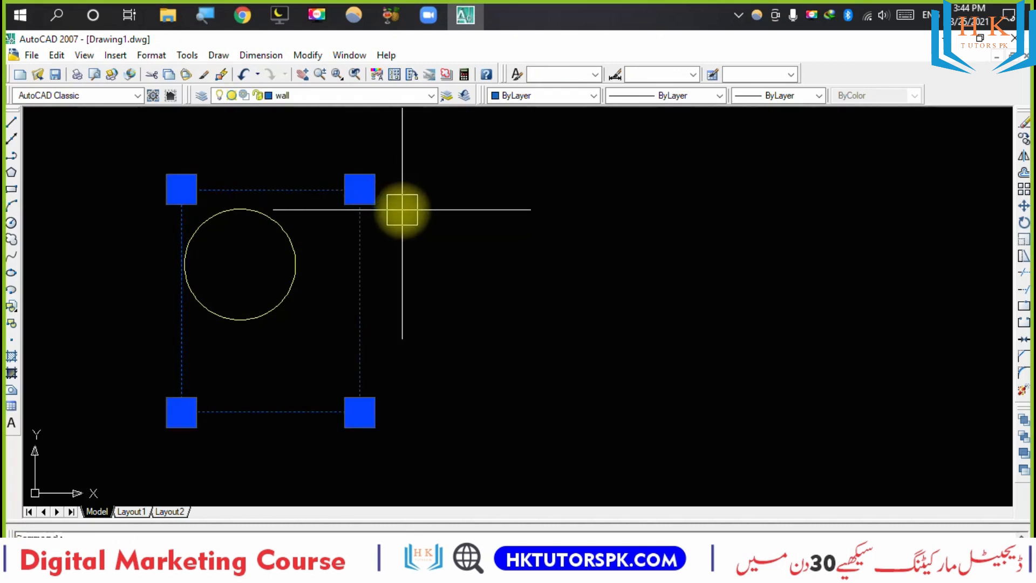
pyautogui.press('Escape')
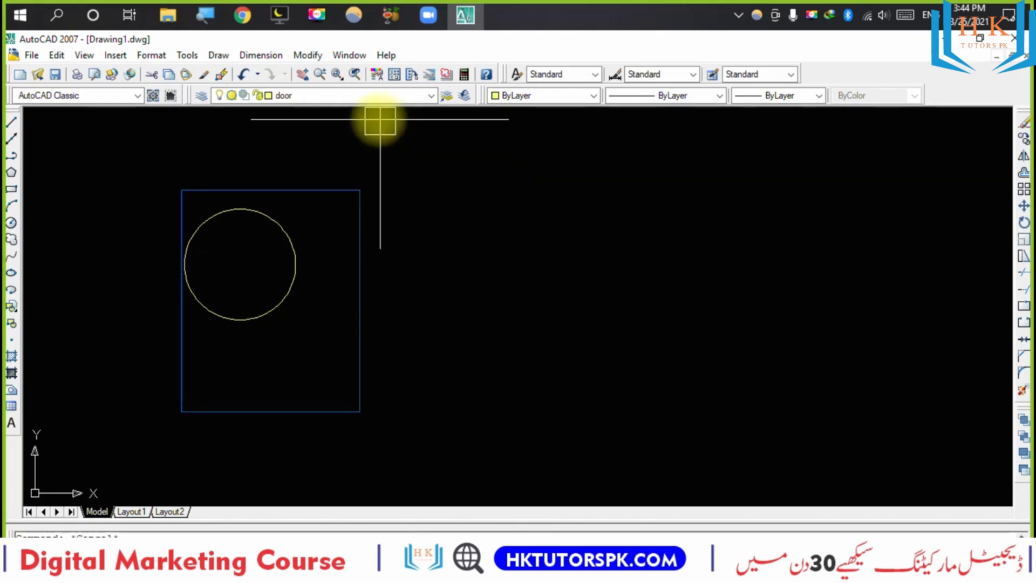
# Turn the door layer off, dismiss the alert, and turn the layer back on.
pyautogui.click(363, 97)
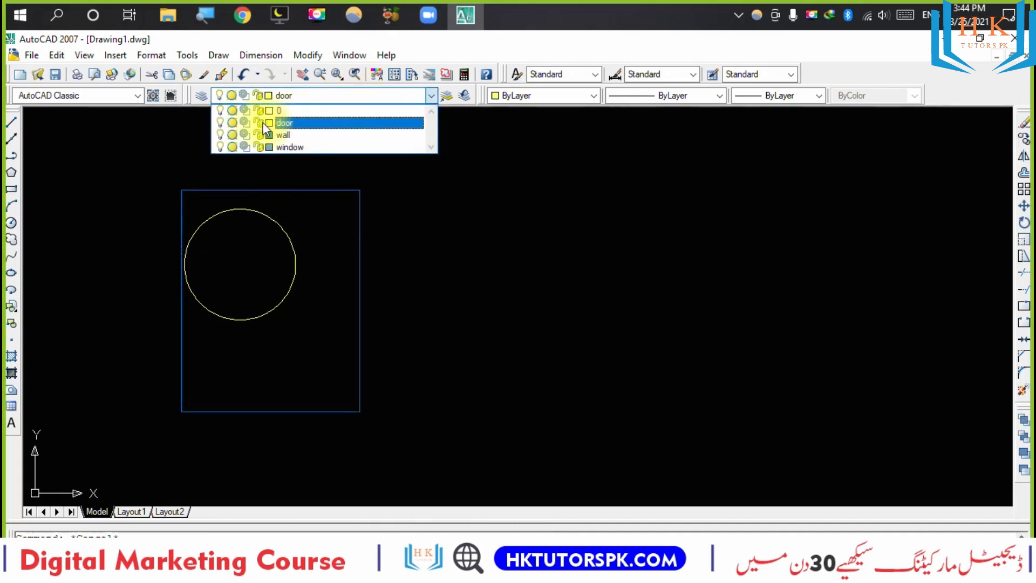
pyautogui.click(220, 123)
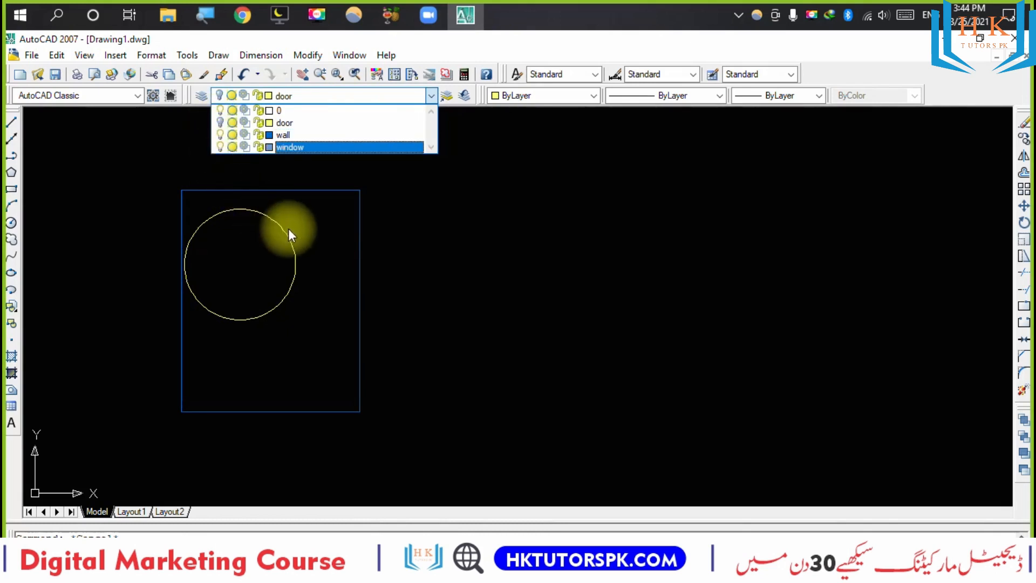
pyautogui.click(317, 267)
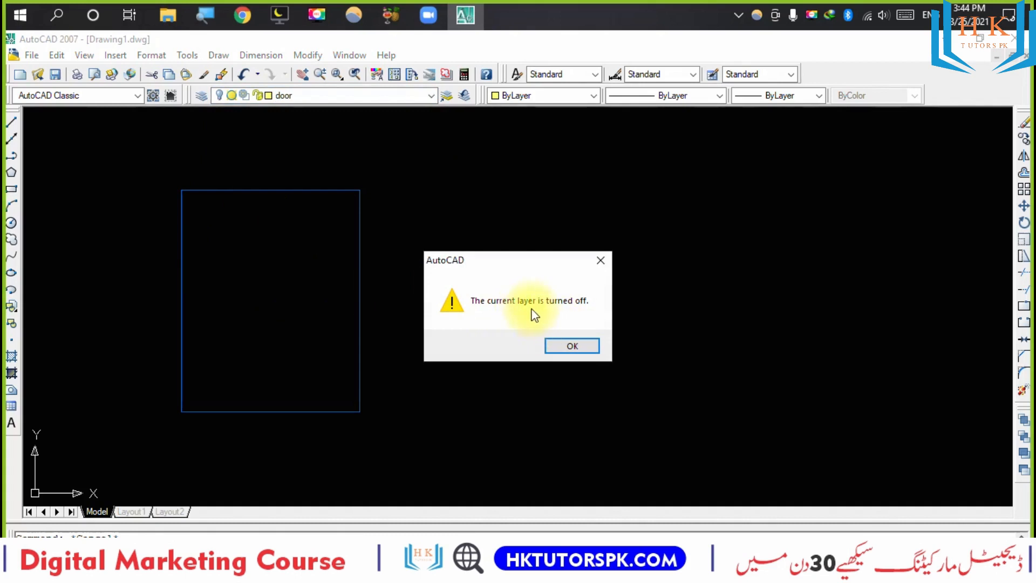
pyautogui.click(574, 346)
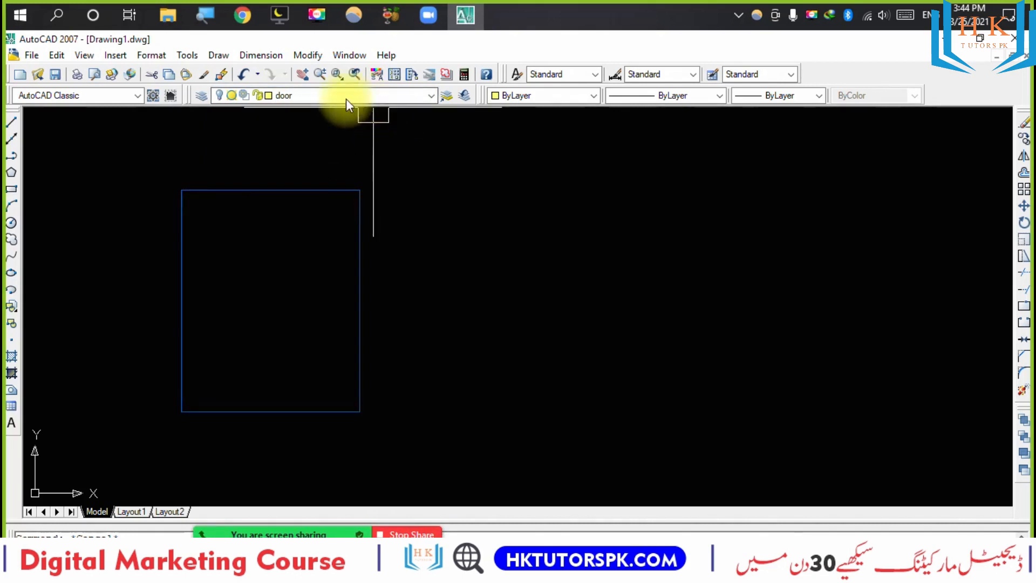
pyautogui.click(218, 97)
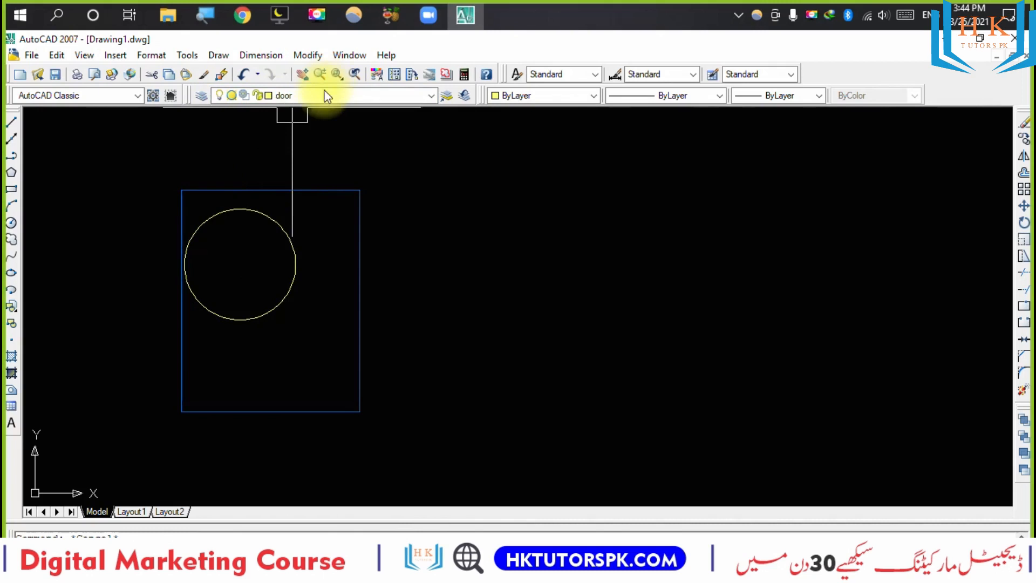
# Try moving the circle horizontally across the rectangle's right edge, and undo the move.
pyautogui.click(316, 96)
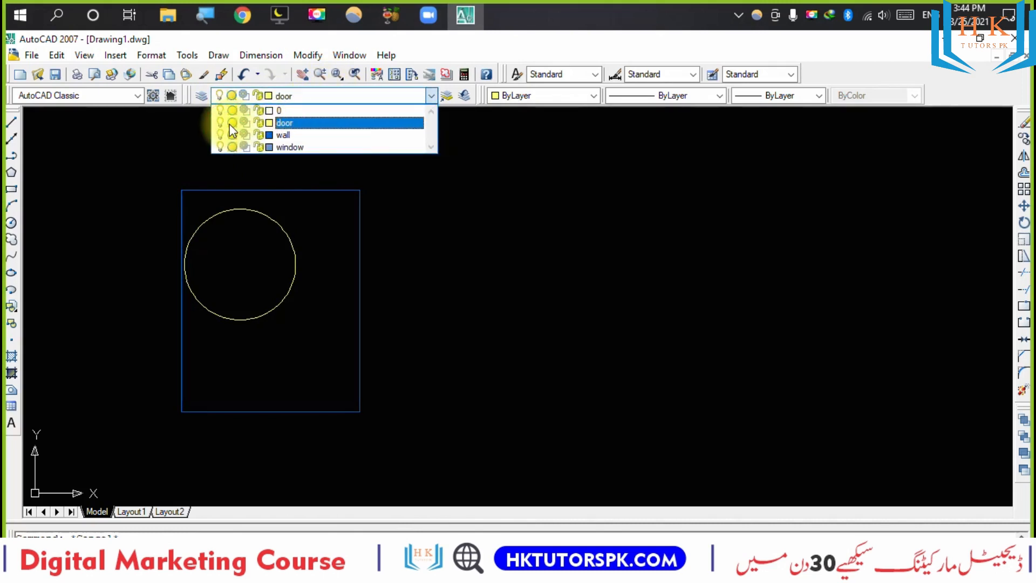
pyautogui.click(144, 190)
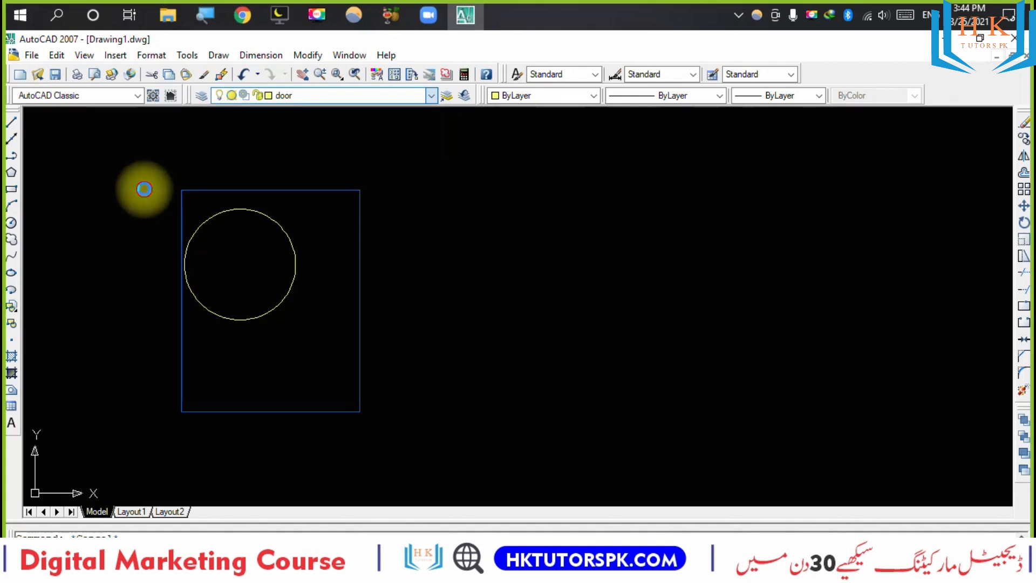
pyautogui.click(241, 216)
pyautogui.moveTo(293, 232); pyautogui.dragTo(364, 233)
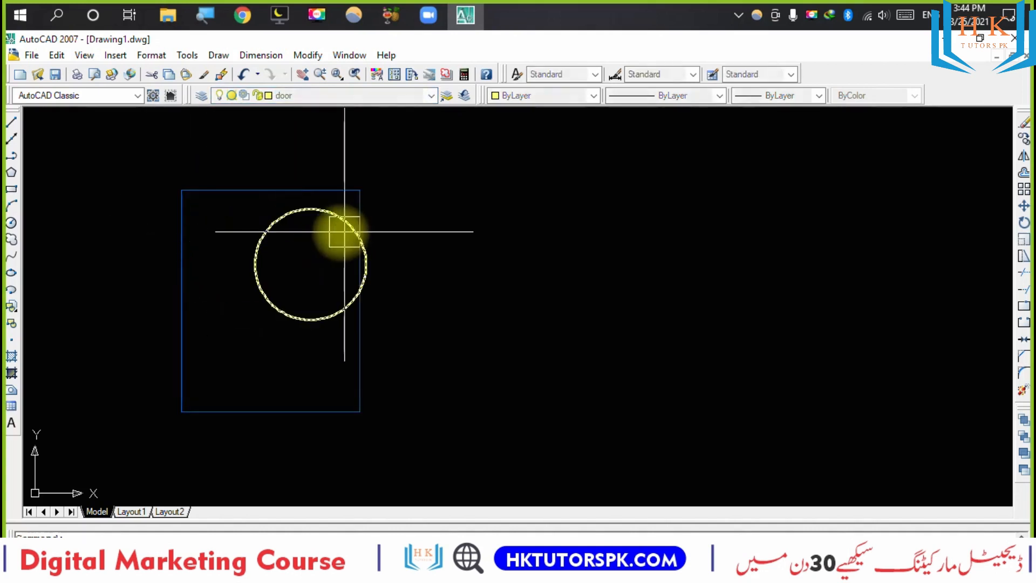
pyautogui.hotkey('ctrl', 'z')
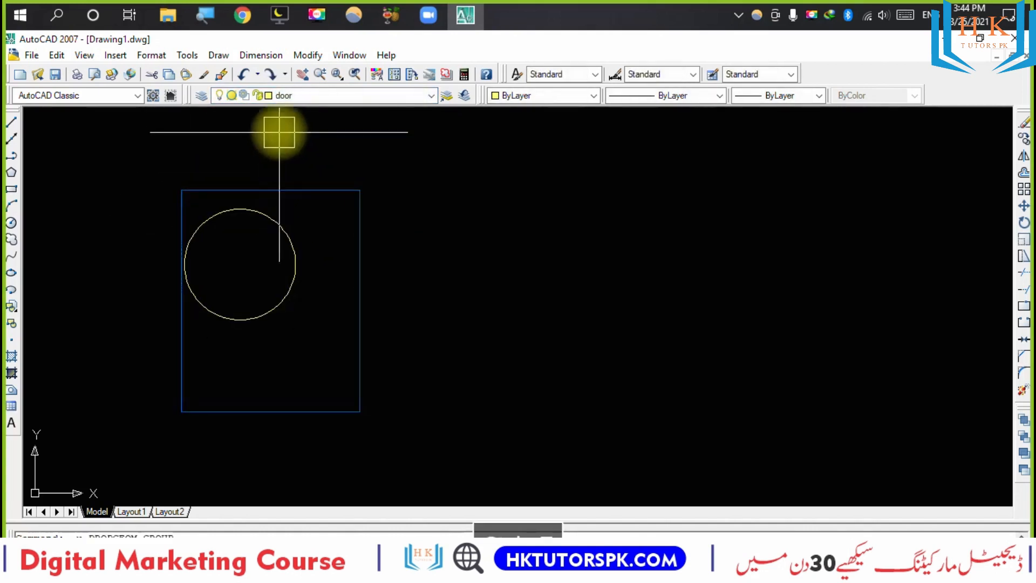
pyautogui.click(256, 206)
pyautogui.click(300, 96)
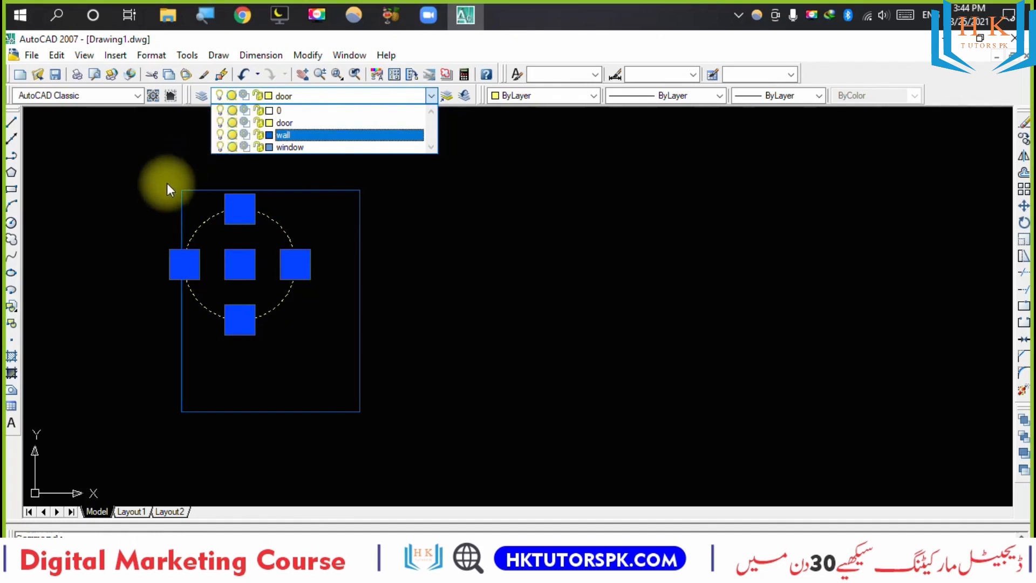
pyautogui.click(128, 202)
pyautogui.click(138, 204)
pyautogui.press('Escape')
pyautogui.press('Escape')
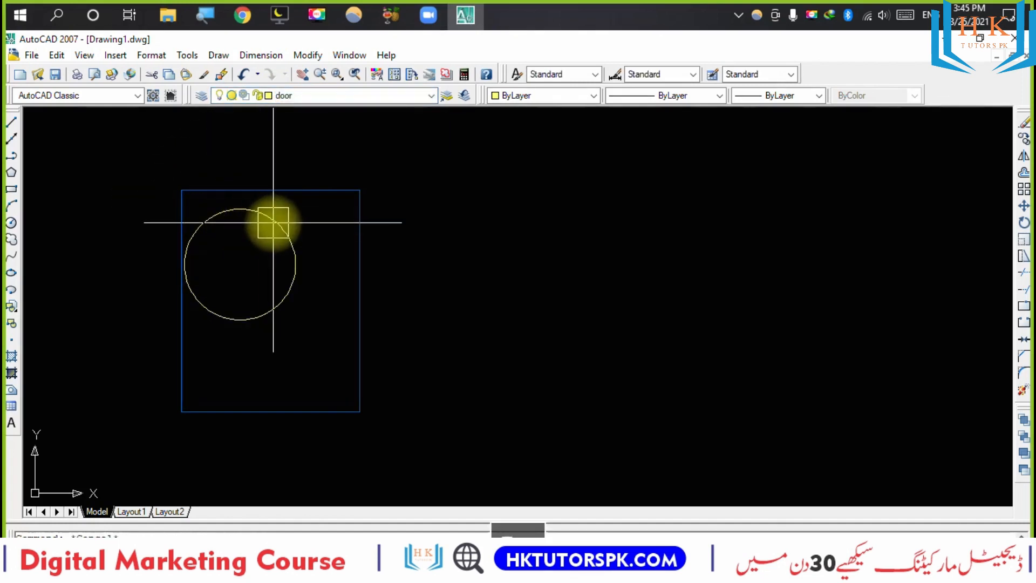
# Try shifting the circle to the right within the rectangle, and undo the shift.
pyautogui.click(273, 223)
pyautogui.moveTo(278, 222); pyautogui.dragTo(334, 217)
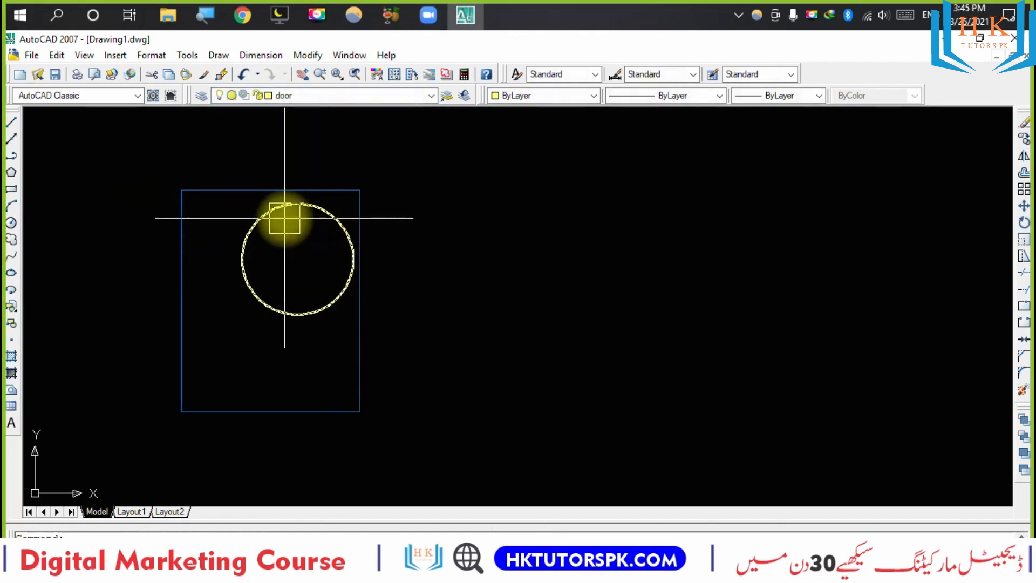
pyautogui.hotkey('ctrl', 'z')
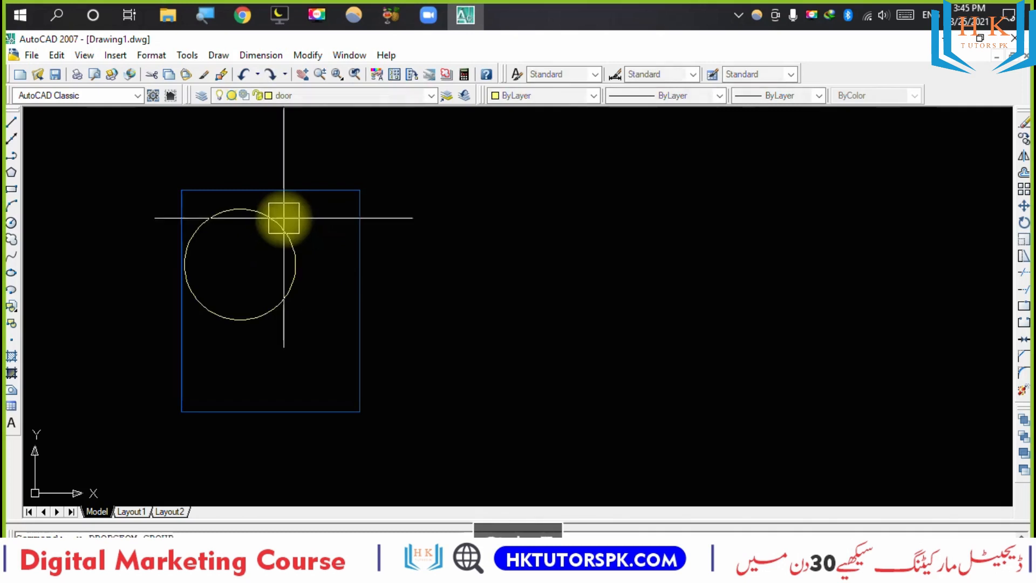
pyautogui.click(310, 99)
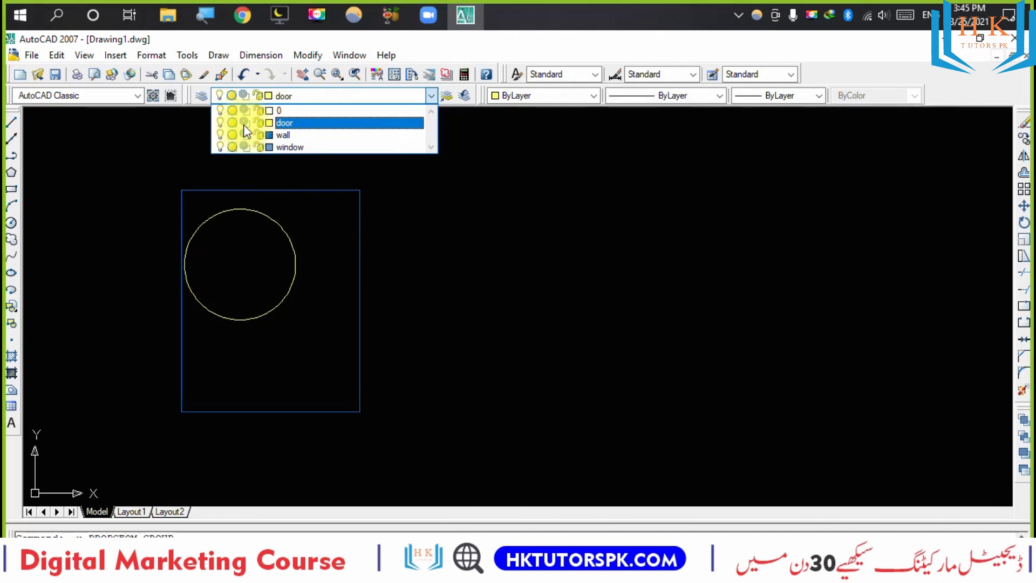
pyautogui.click(204, 223)
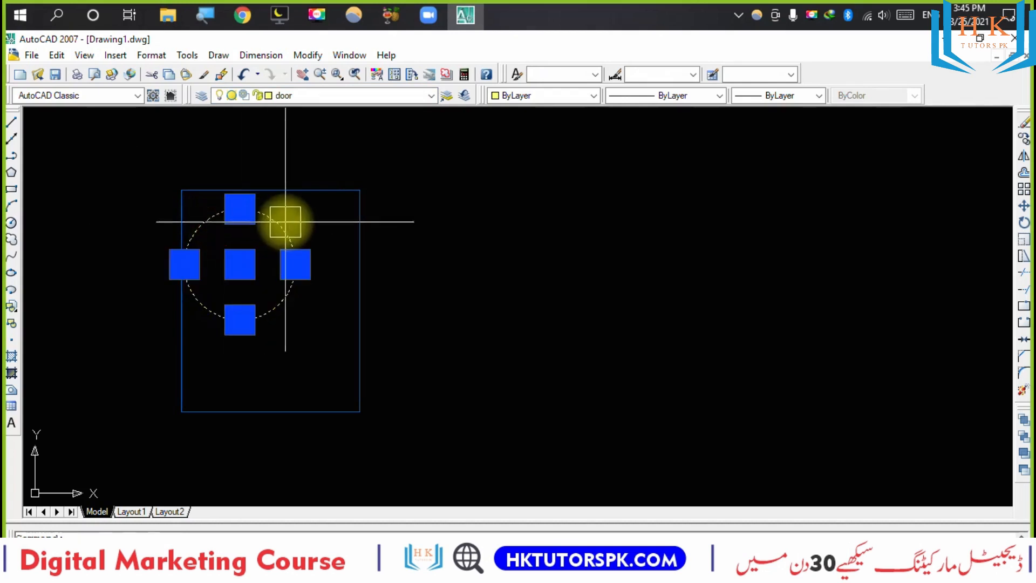
pyautogui.press('Escape')
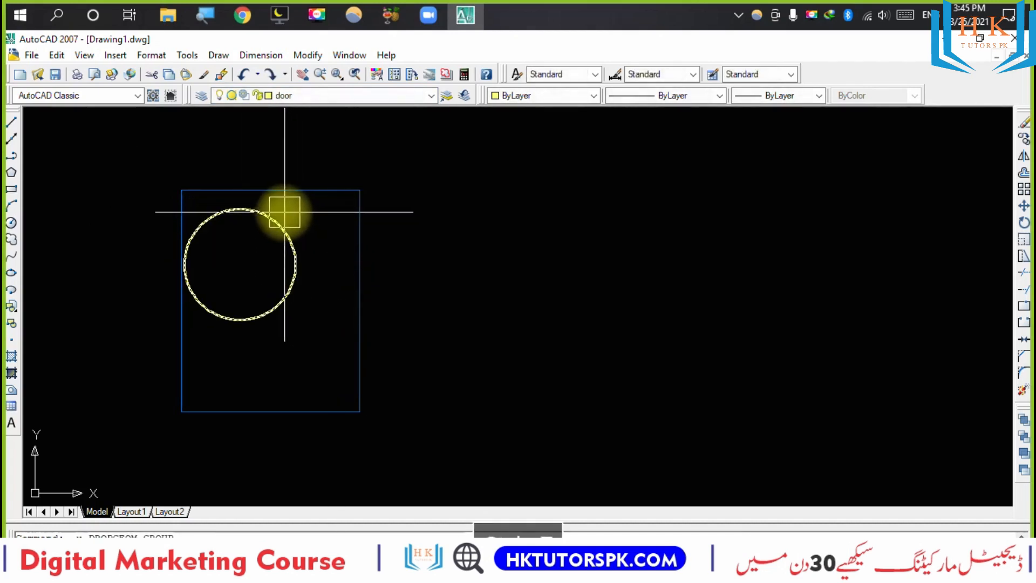
# Lock the door layer and try deleting and reselecting the circle drawn on it.
pyautogui.click(291, 96)
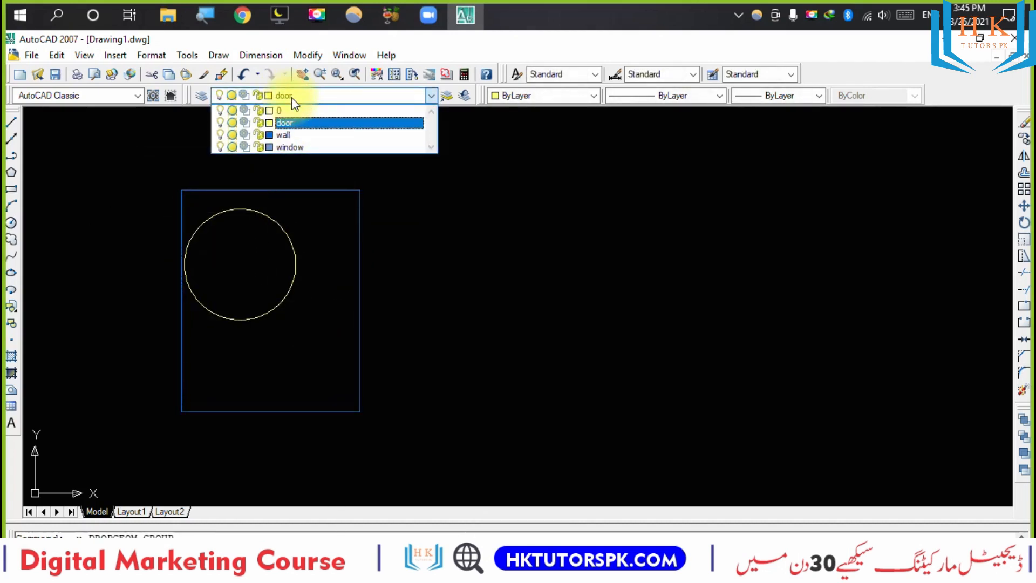
pyautogui.click(259, 123)
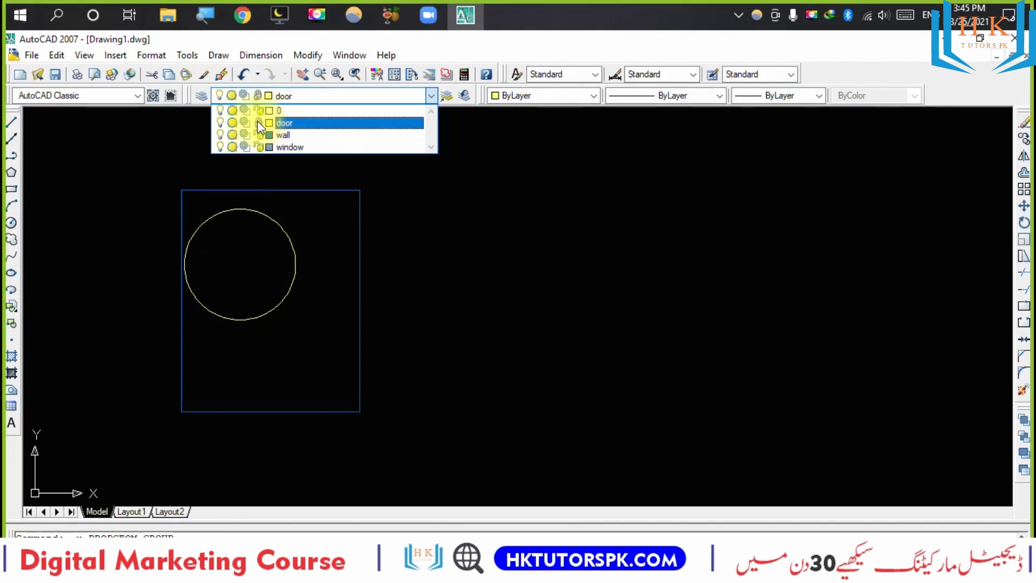
pyautogui.click(286, 253)
pyautogui.press('Delete')
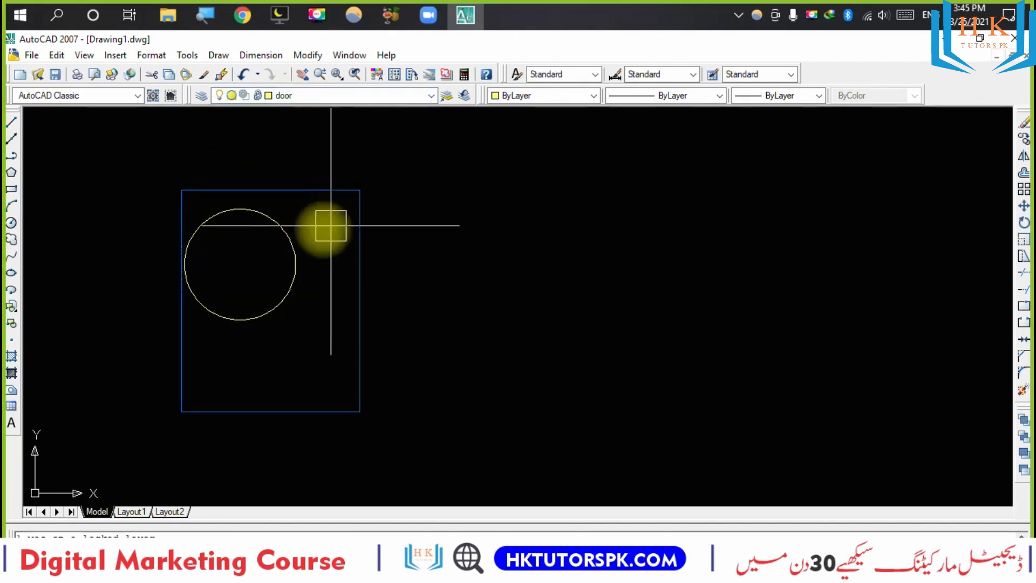
pyautogui.click(286, 234)
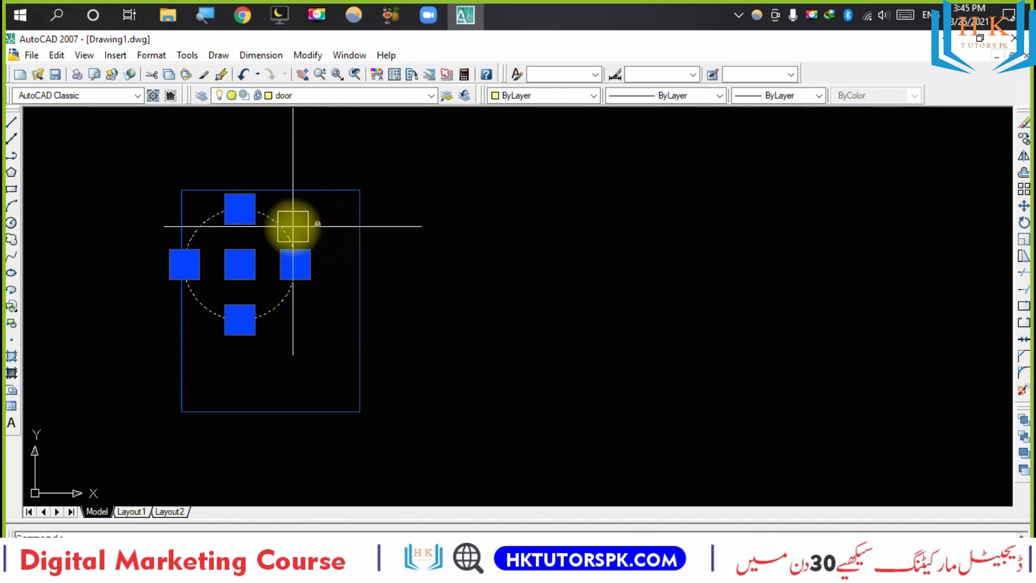
pyautogui.press('Escape')
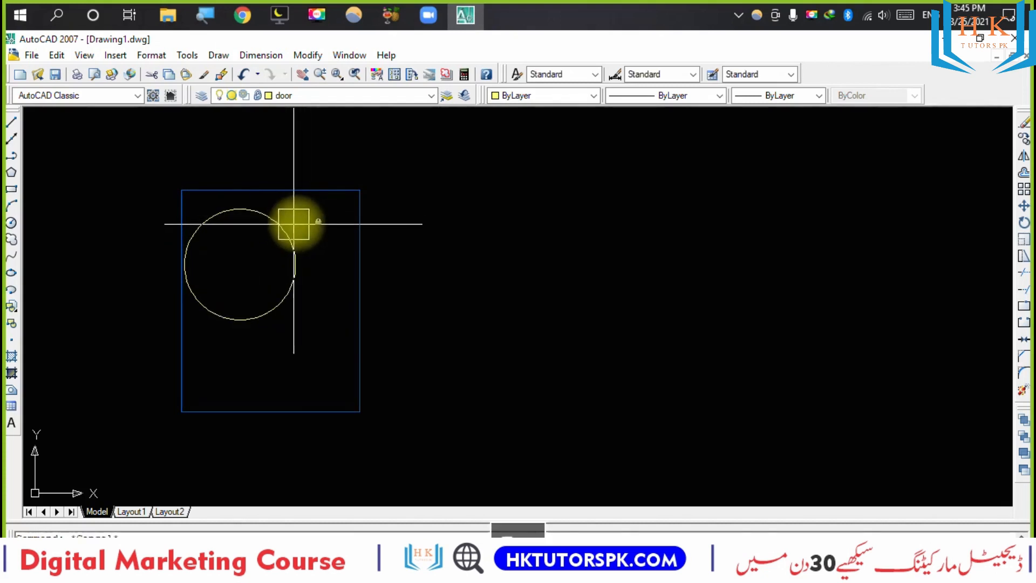
# Try moving the wall-layer rectangle to the right and erasing it, undoing each change, and check the circle's selection.
pyautogui.click(369, 217)
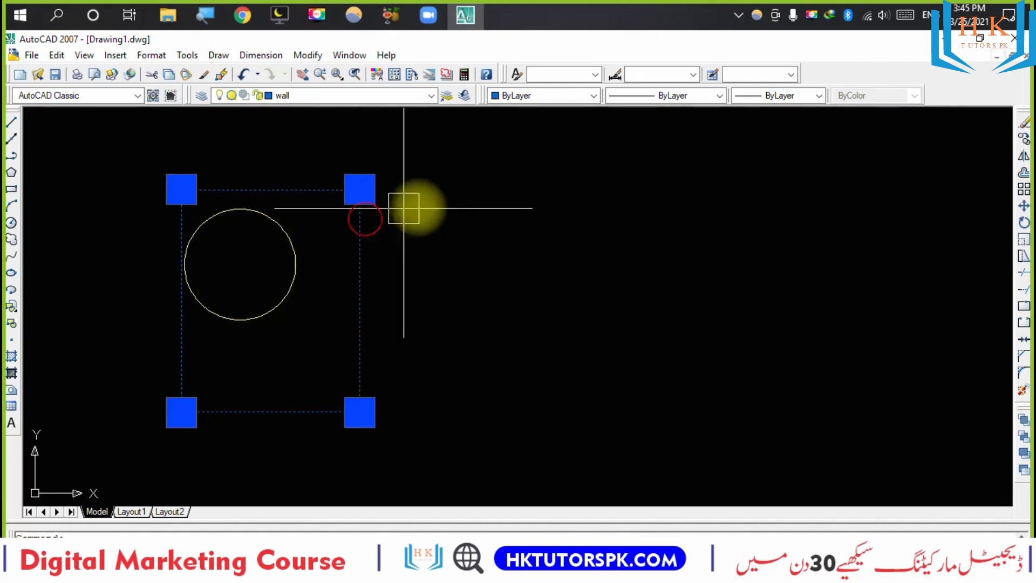
pyautogui.moveTo(345, 227); pyautogui.dragTo(433, 218)
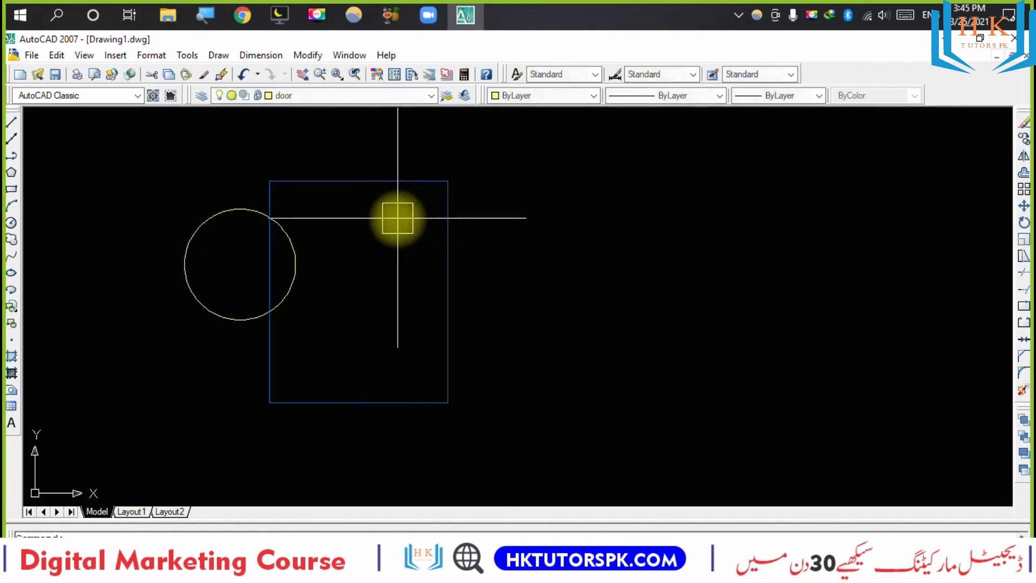
pyautogui.hotkey('ctrl', 'z')
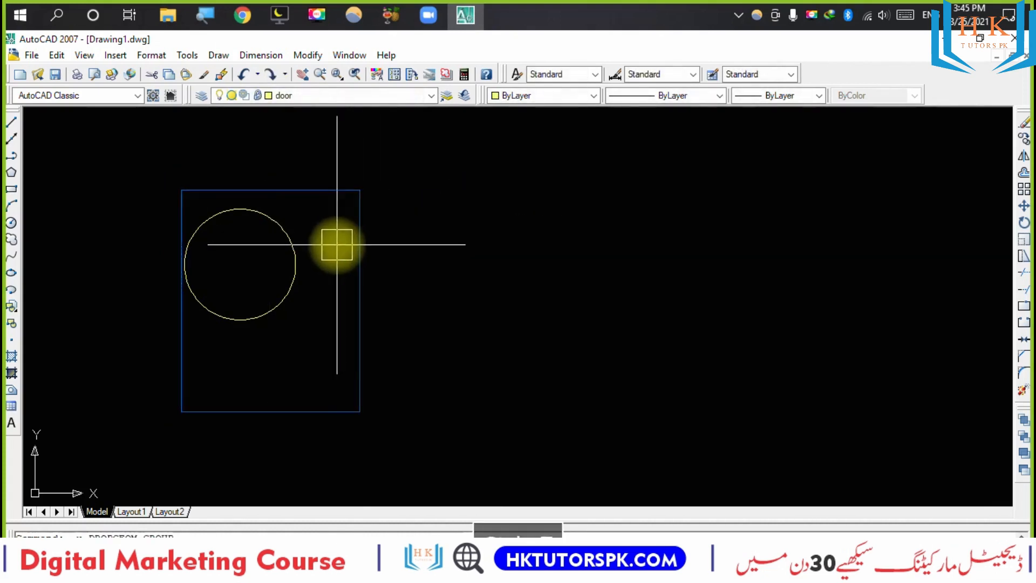
pyautogui.click(365, 230)
pyautogui.press('Delete')
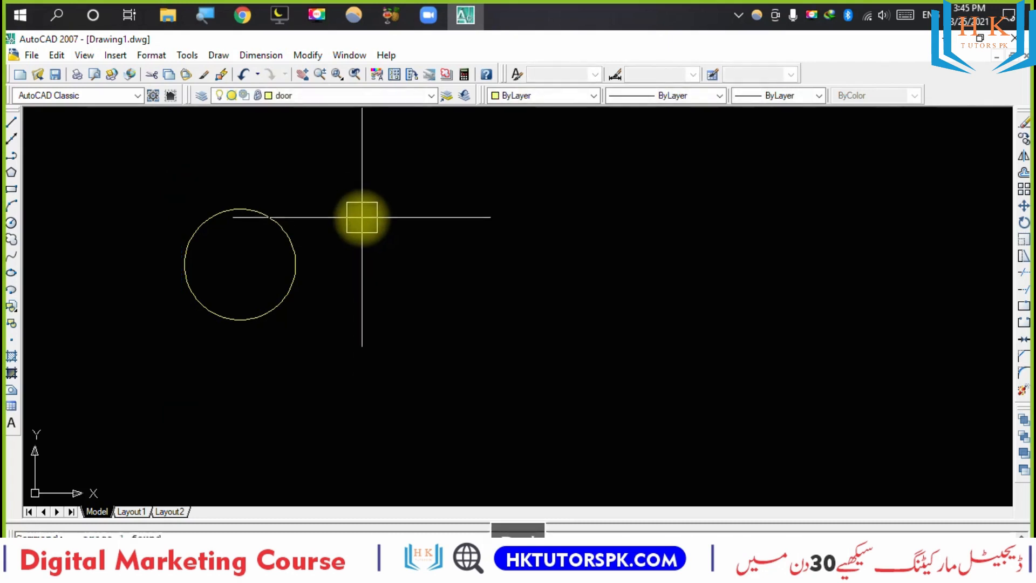
pyautogui.hotkey('ctrl', 'z')
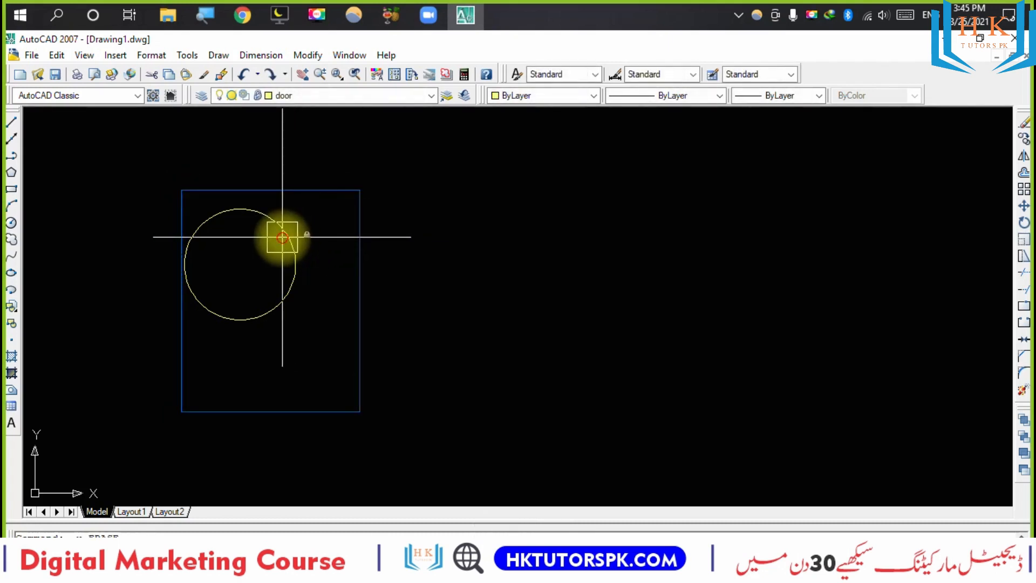
pyautogui.click(282, 237)
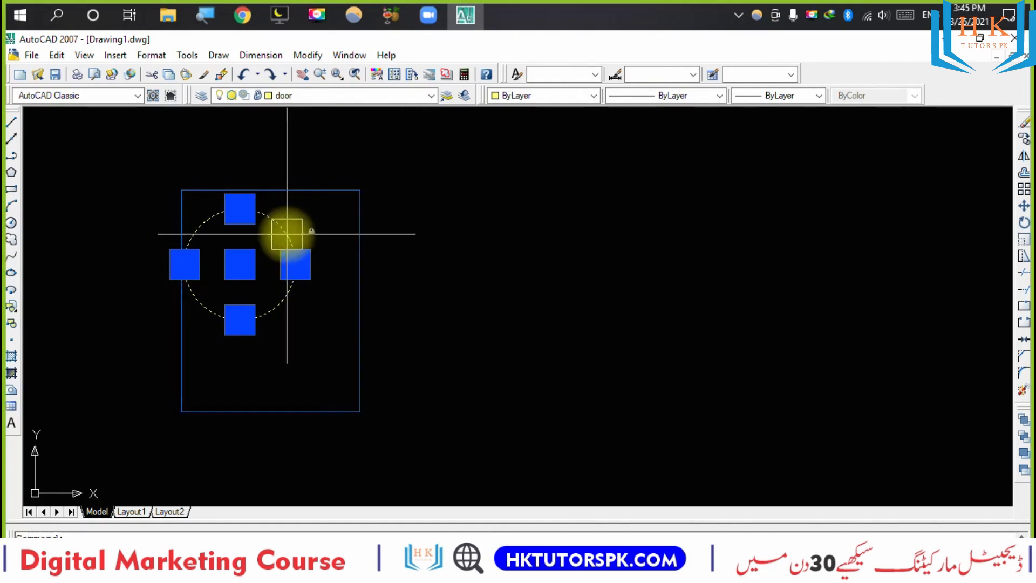
pyautogui.press('Escape')
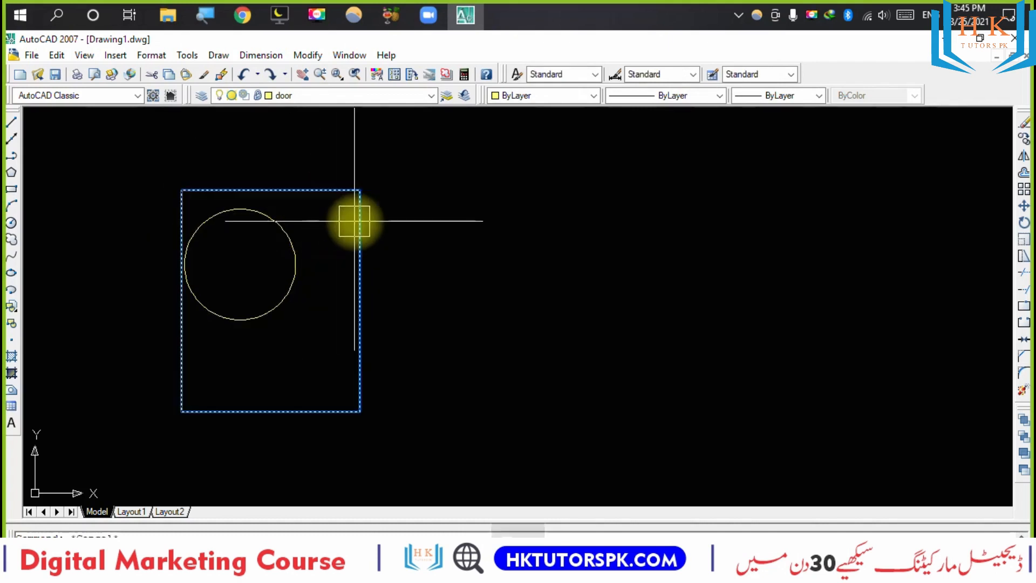
# Lock the wall layer and test selecting the rectangle drawn on it, clearing the selection.
pyautogui.click(313, 96)
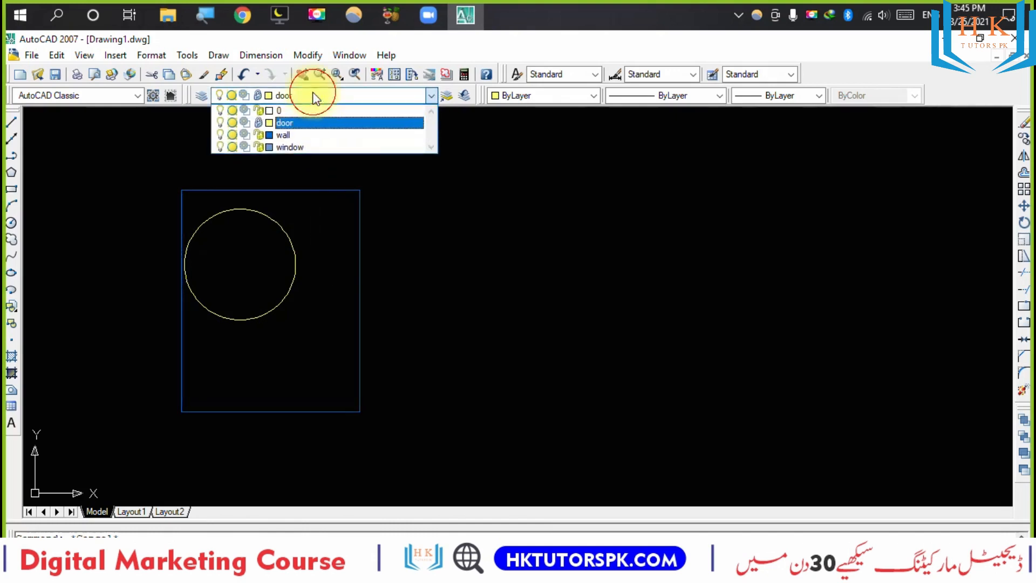
pyautogui.click(257, 135)
pyautogui.click(433, 257)
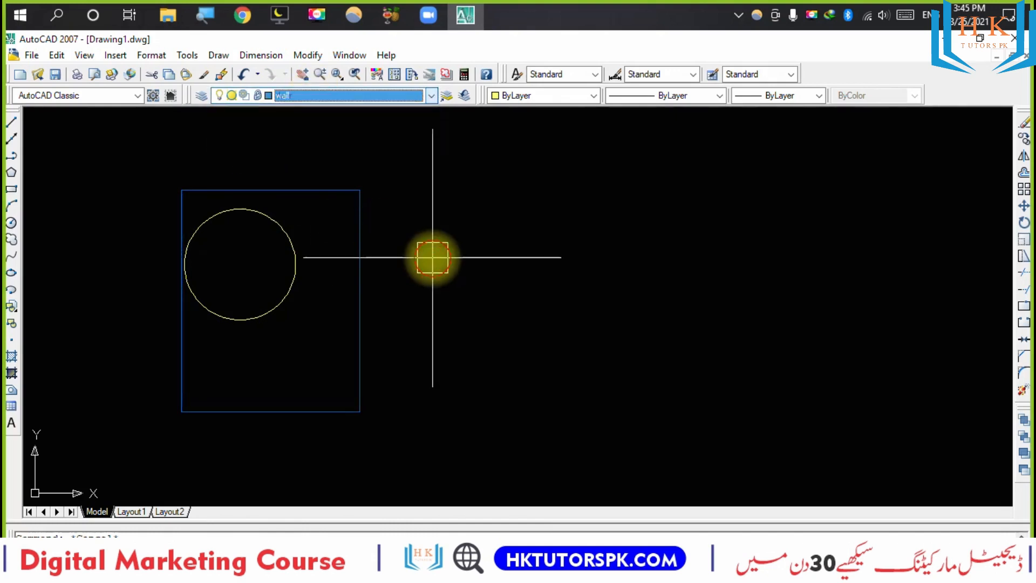
pyautogui.click(360, 248)
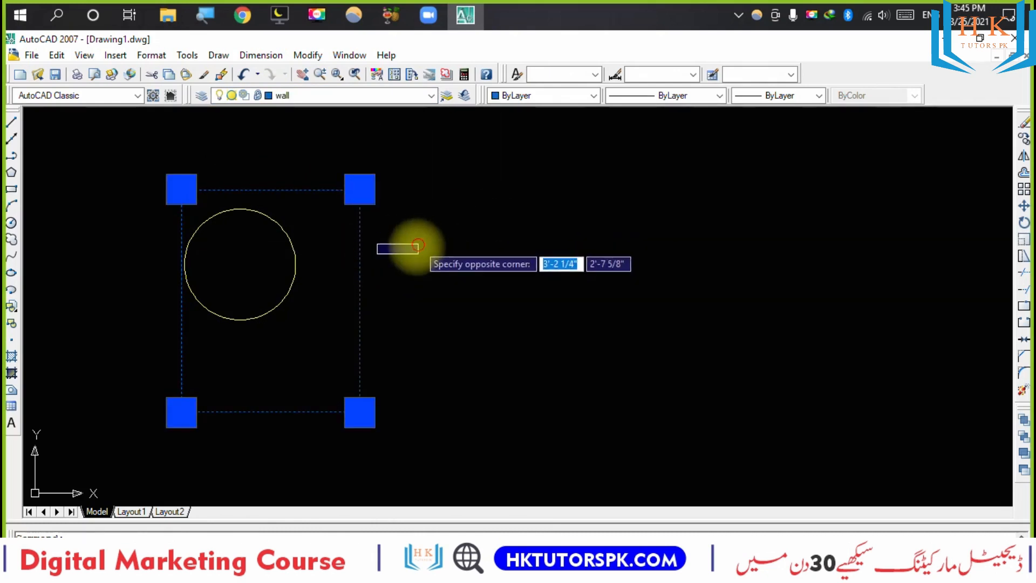
pyautogui.click(417, 245)
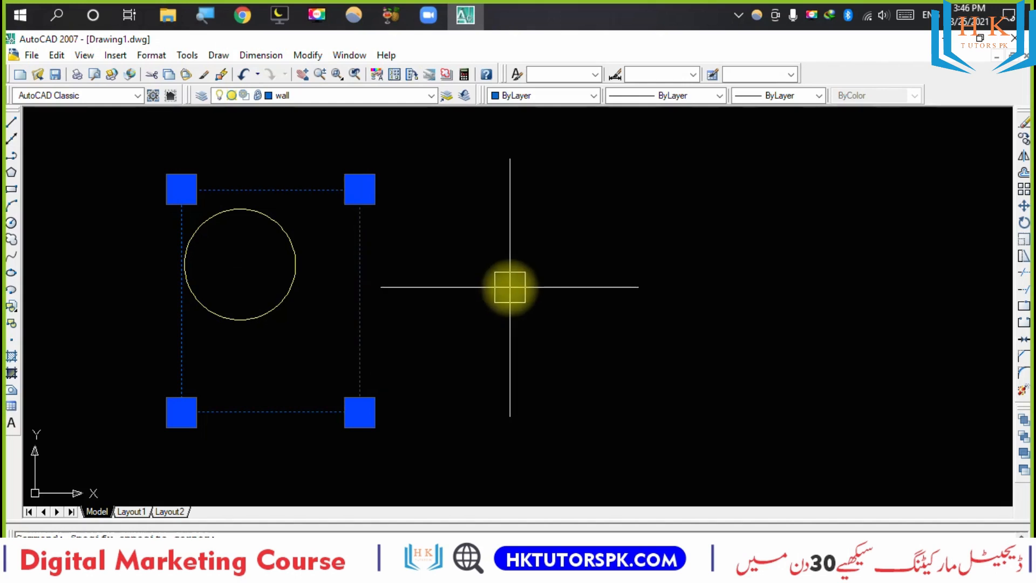
pyautogui.press('Escape')
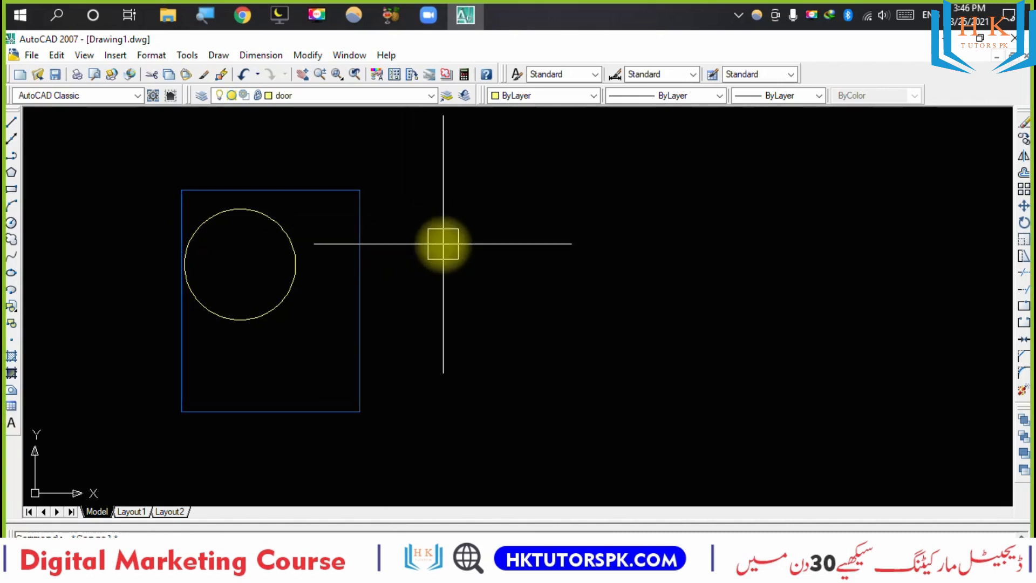
pyautogui.moveTo(553, 264); pyautogui.dragTo(515, 260, button='middle')
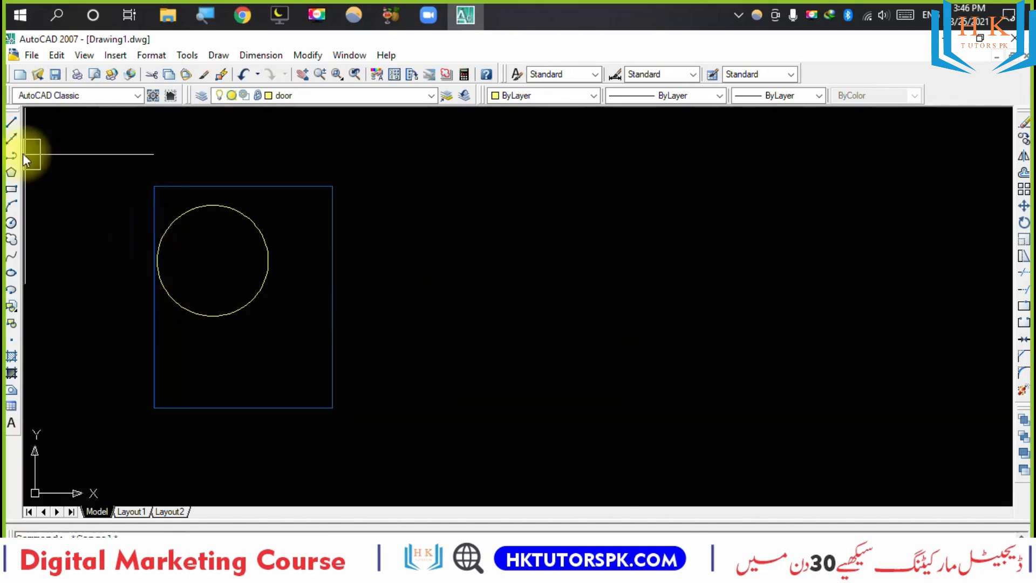
pyautogui.click(12, 128)
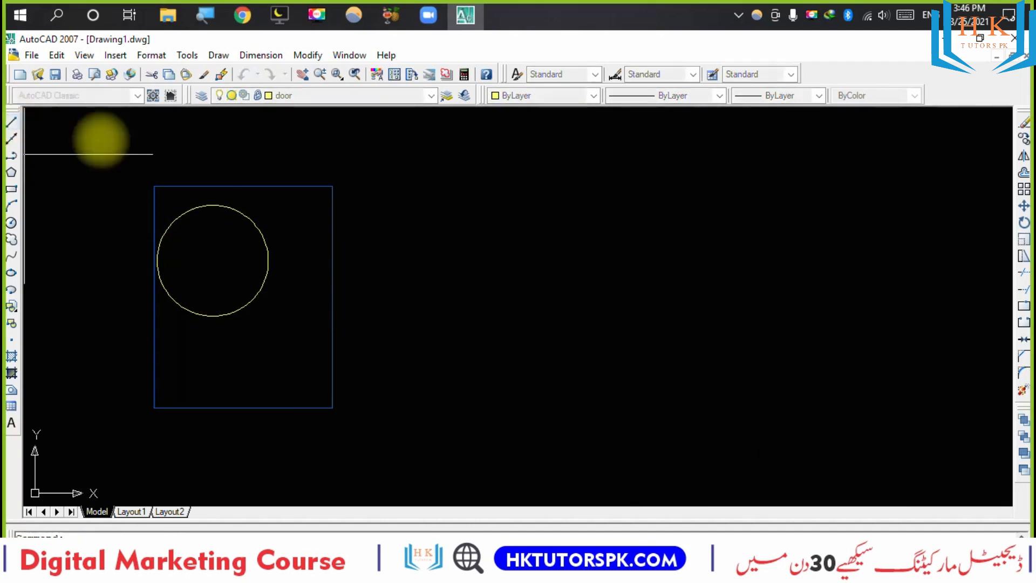
pyautogui.click(422, 228)
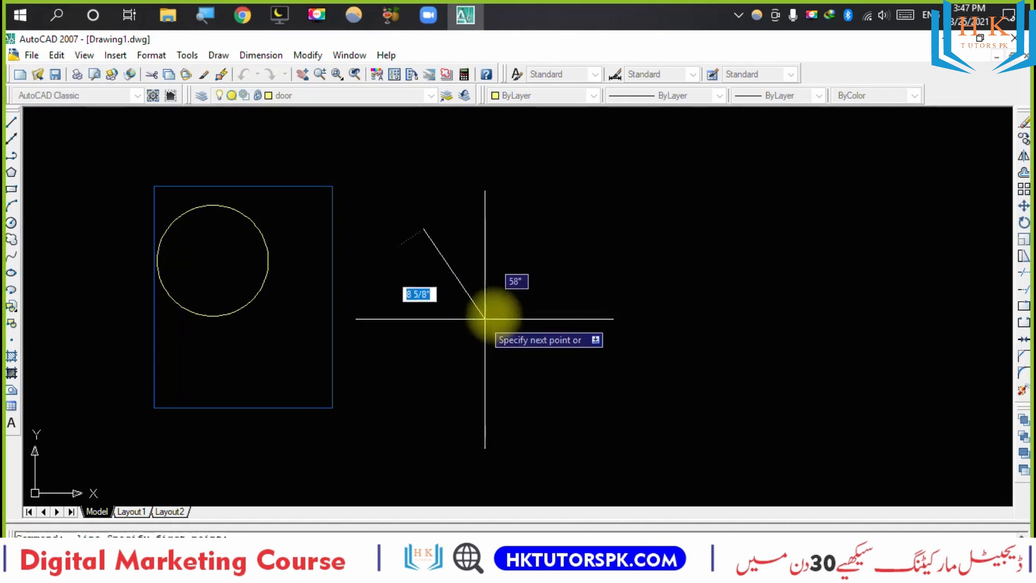
pyautogui.press('Escape')
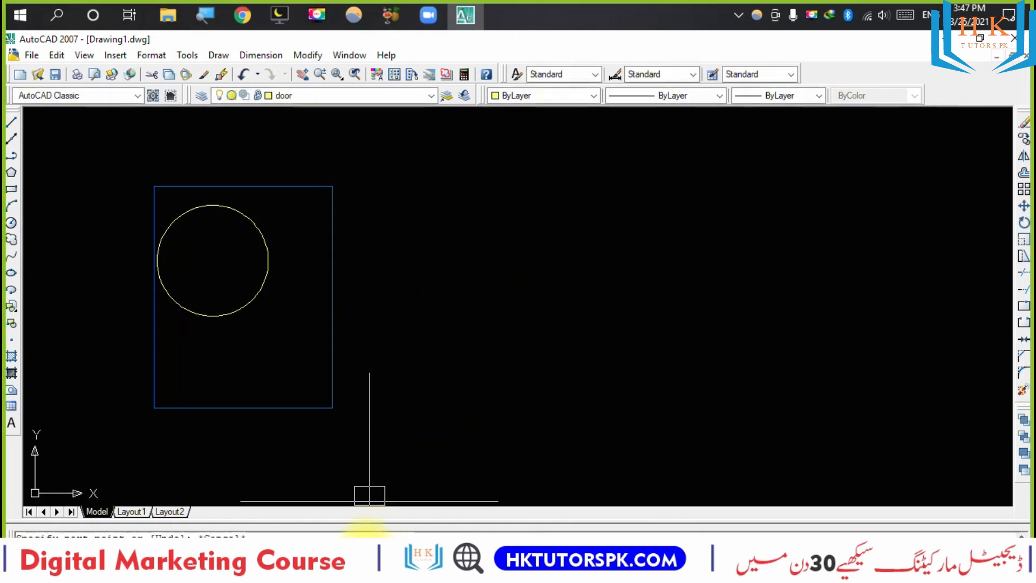
pyautogui.moveTo(307, 464)
pyautogui.moveTo(308, 465); pyautogui.dragTo(341, 8)
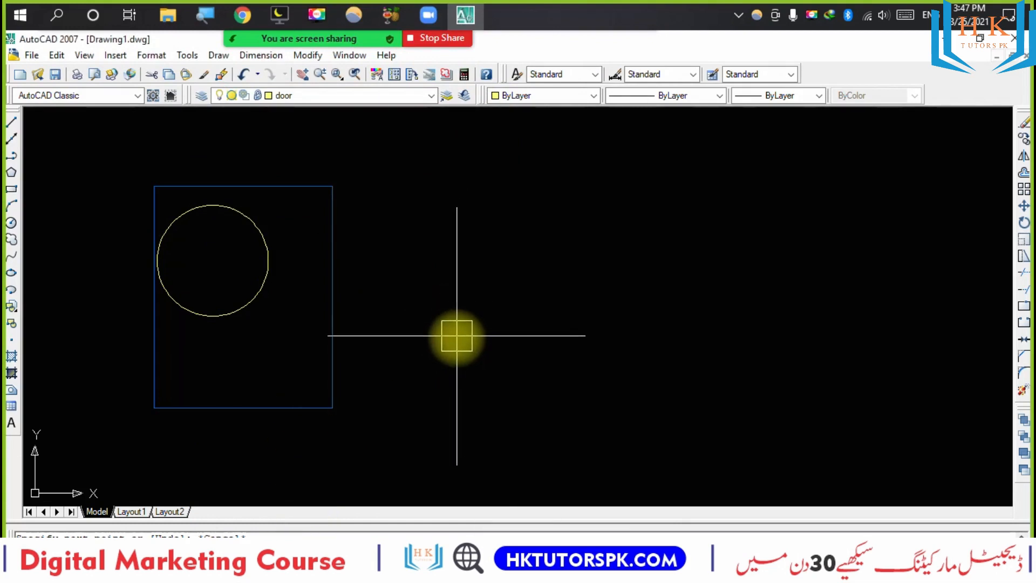
# Draw a horizontal line about 2'-1" long on the locked door layer, to the right of the rectangle, with Ortho on.
pyautogui.press('Return')
pyautogui.click(438, 302)
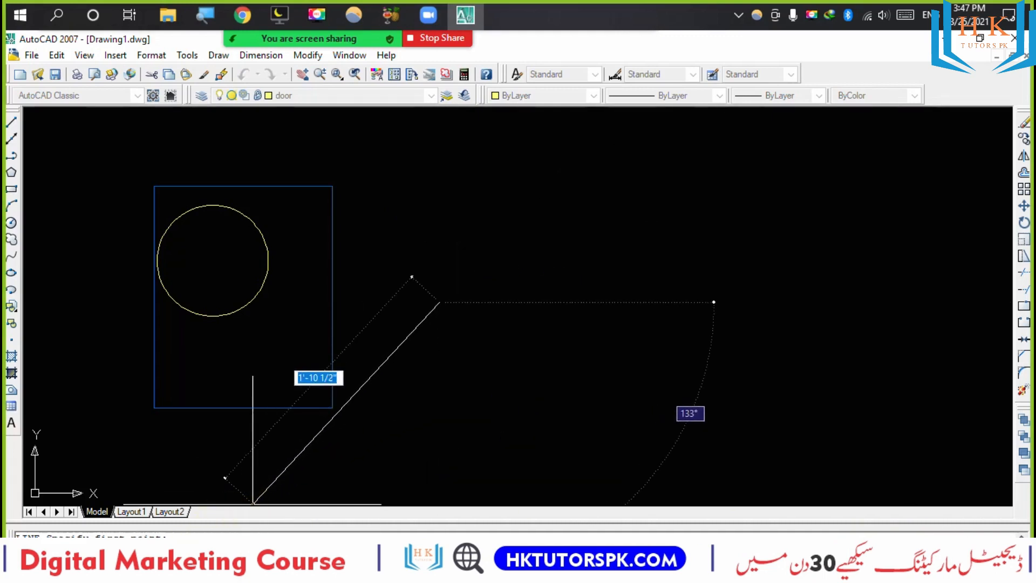
pyautogui.press('F8')
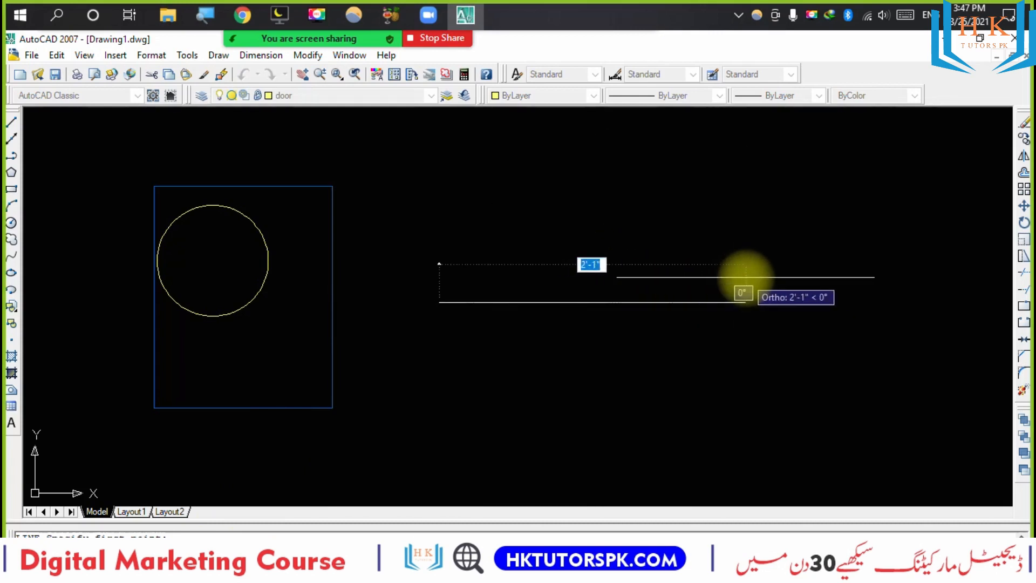
pyautogui.click(724, 282)
pyautogui.press('Escape')
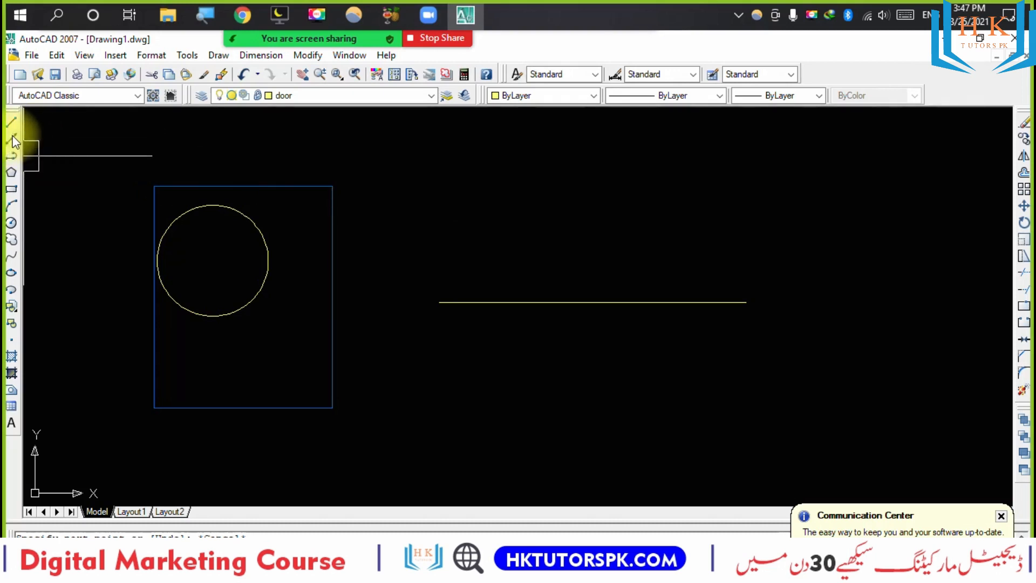
# Draw a horizontal construction line above the line, crossing the upper part of the rectangle.
pyautogui.click(13, 138)
pyautogui.click(417, 207)
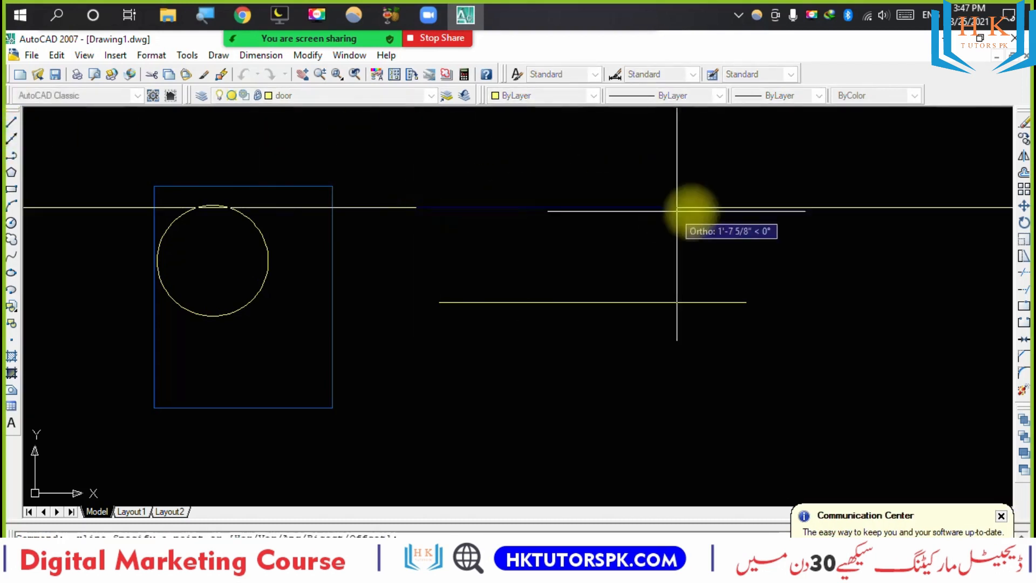
pyautogui.click(763, 211)
pyautogui.press('Escape')
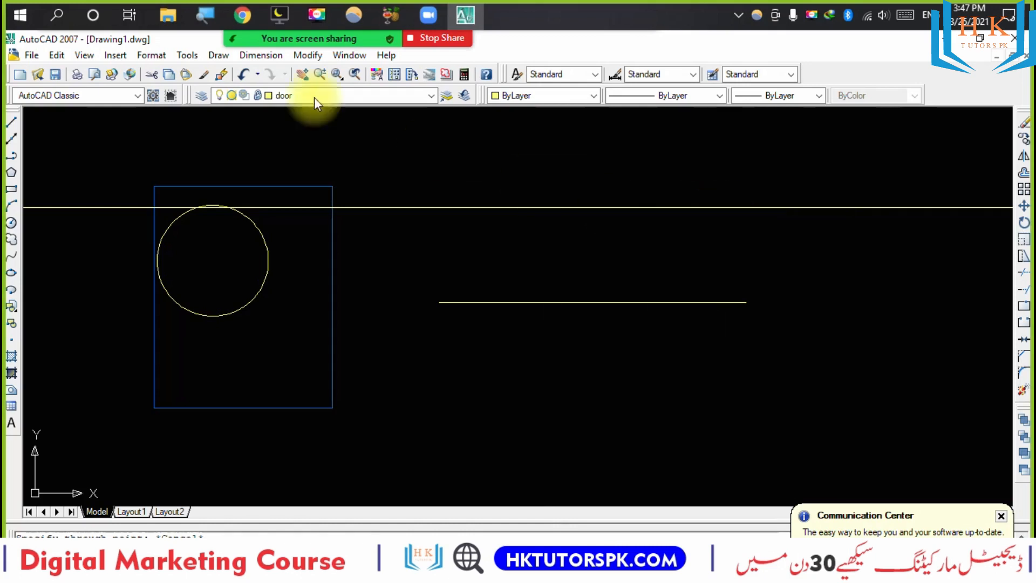
# Unlock the wall and door layers.
pyautogui.click(283, 95)
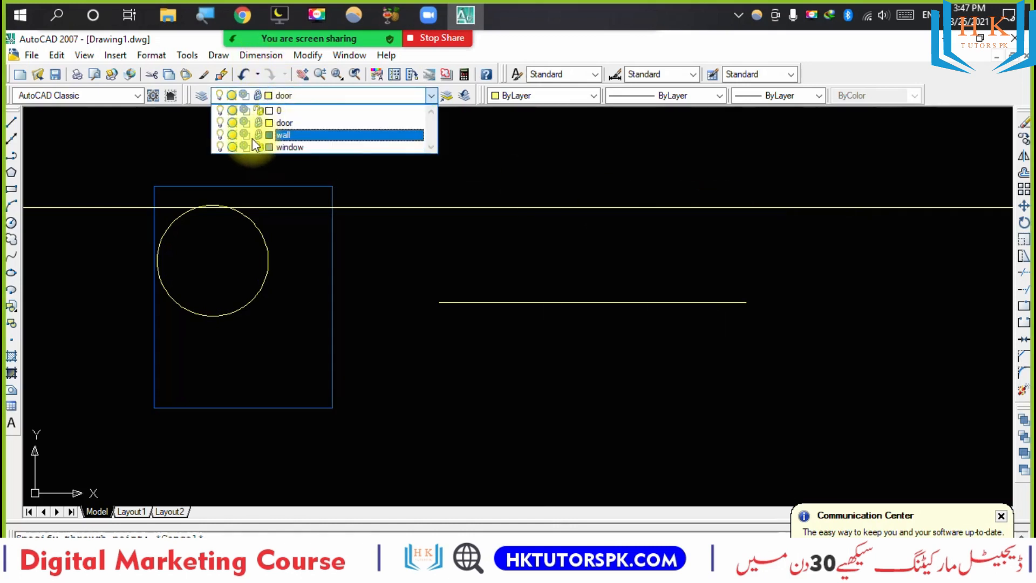
pyautogui.click(258, 135)
pyautogui.click(257, 123)
pyautogui.click(338, 264)
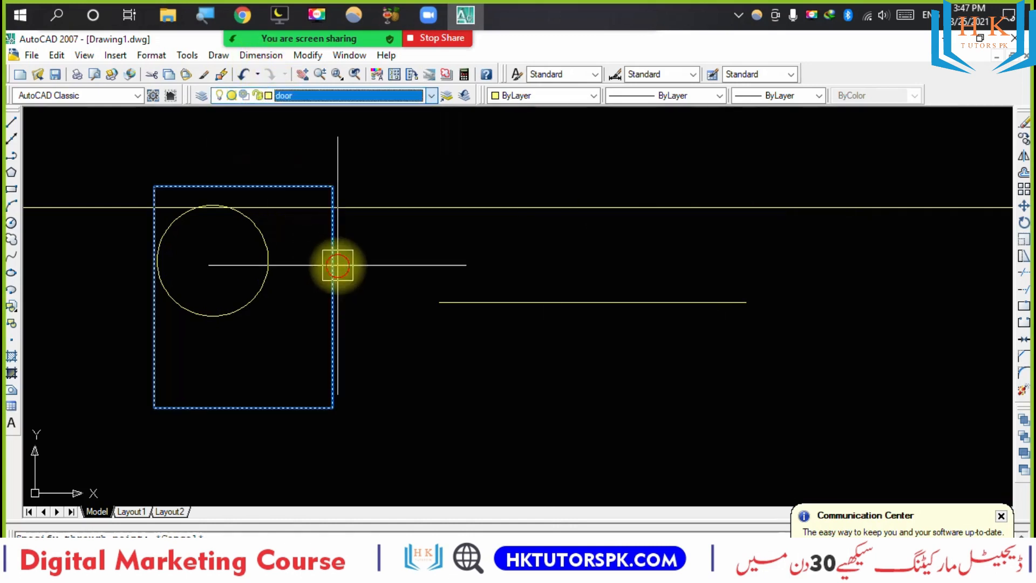
# Delete the horizontal construction line and the horizontal line below it, leaving only the rectangle and circle.
pyautogui.click(474, 207)
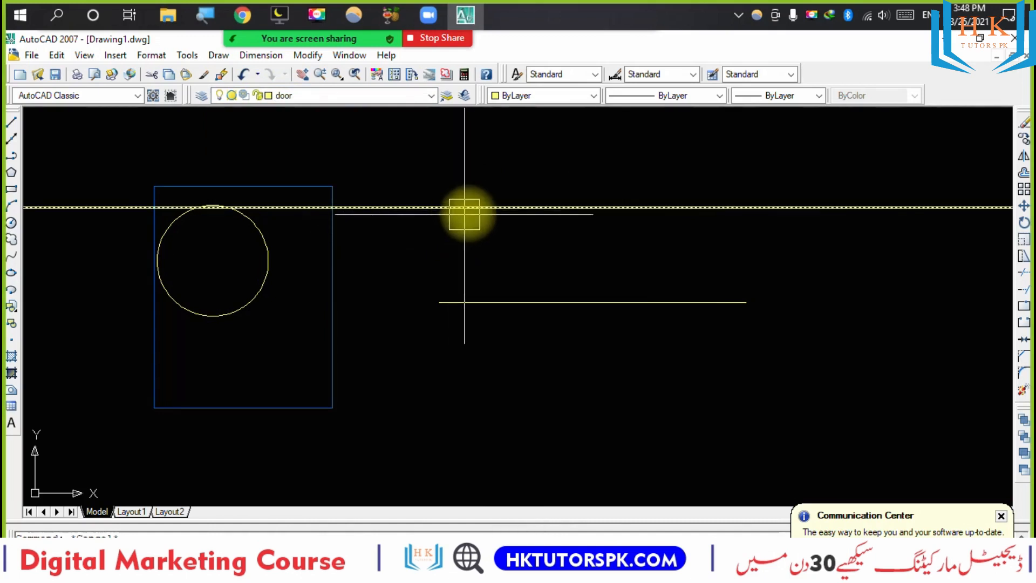
pyautogui.press('Delete')
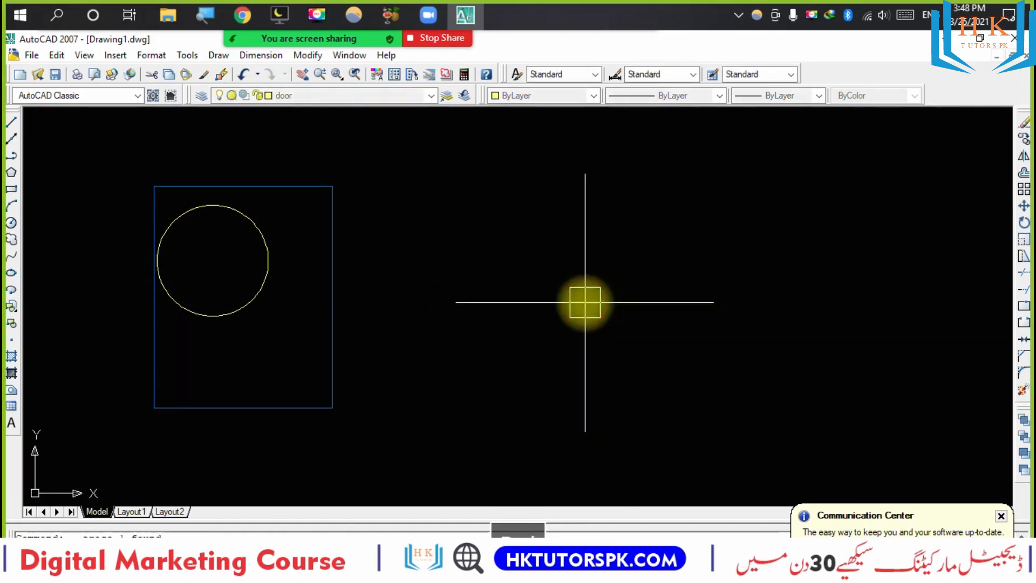
pyautogui.click(584, 302)
pyautogui.click(569, 339)
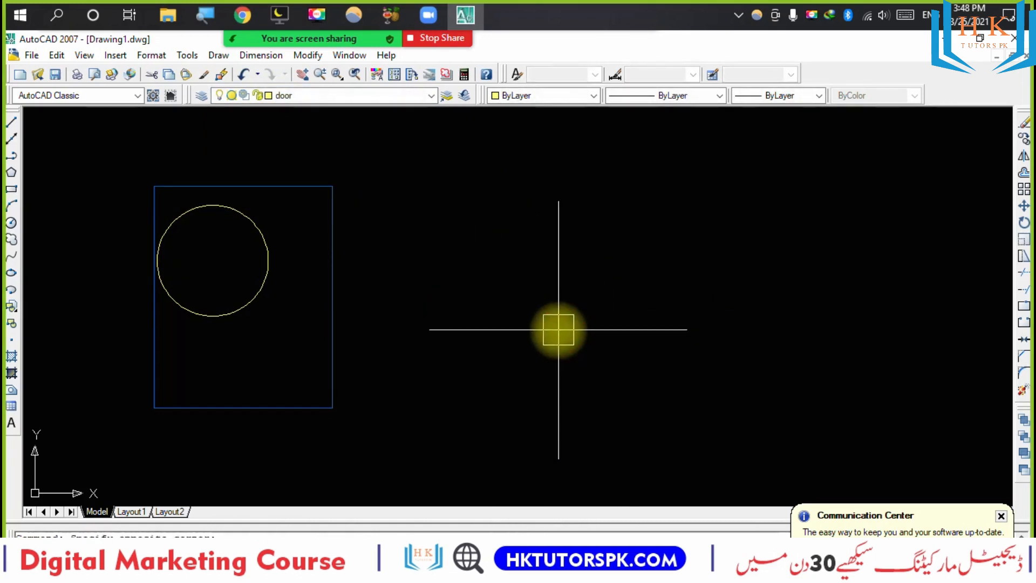
# Draw two vertical construction lines on the door layer to the right of the rectangle.
pyautogui.write('xl')
pyautogui.press('Return')
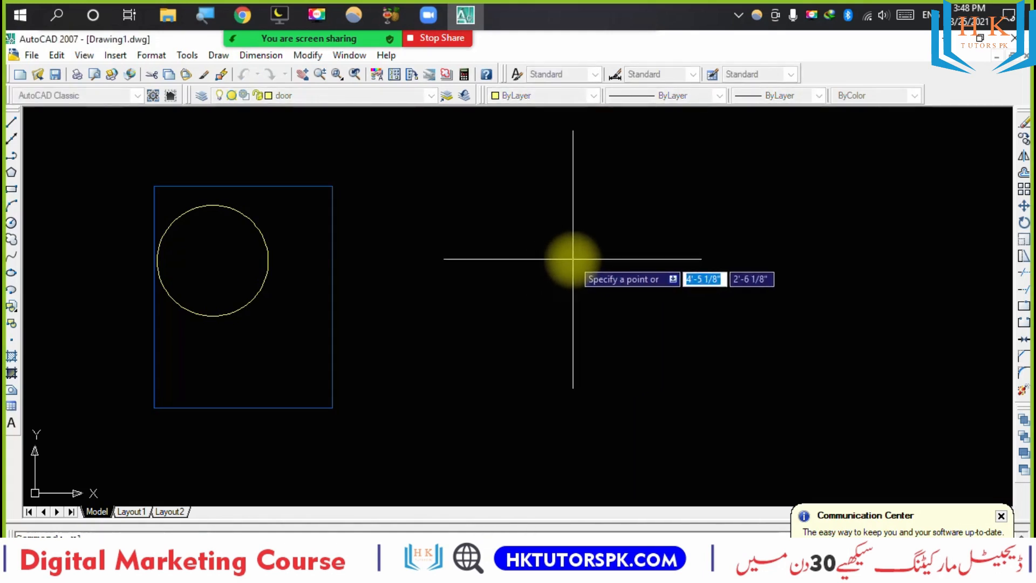
pyautogui.click(573, 259)
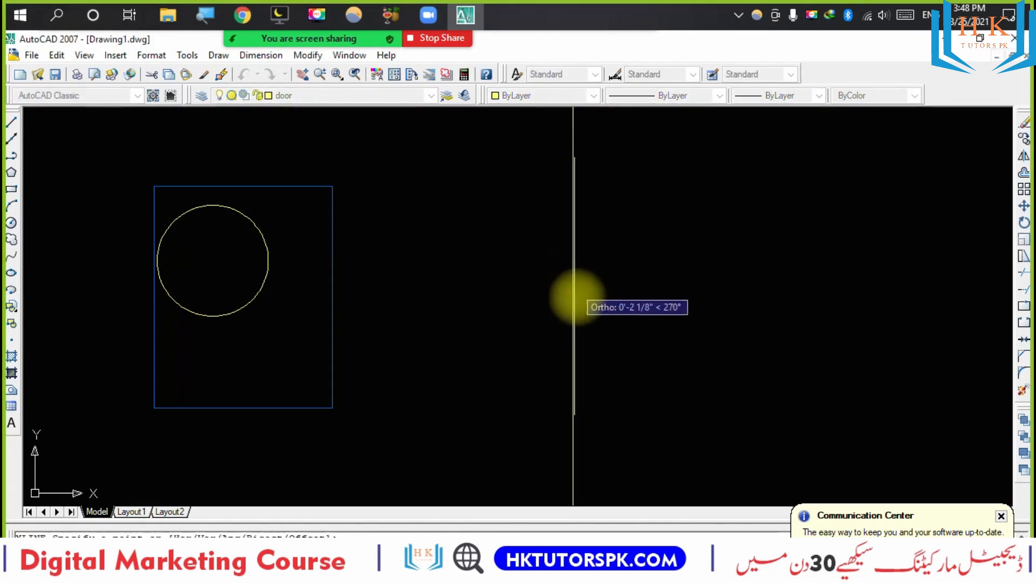
pyautogui.click(624, 311)
pyautogui.press('Return')
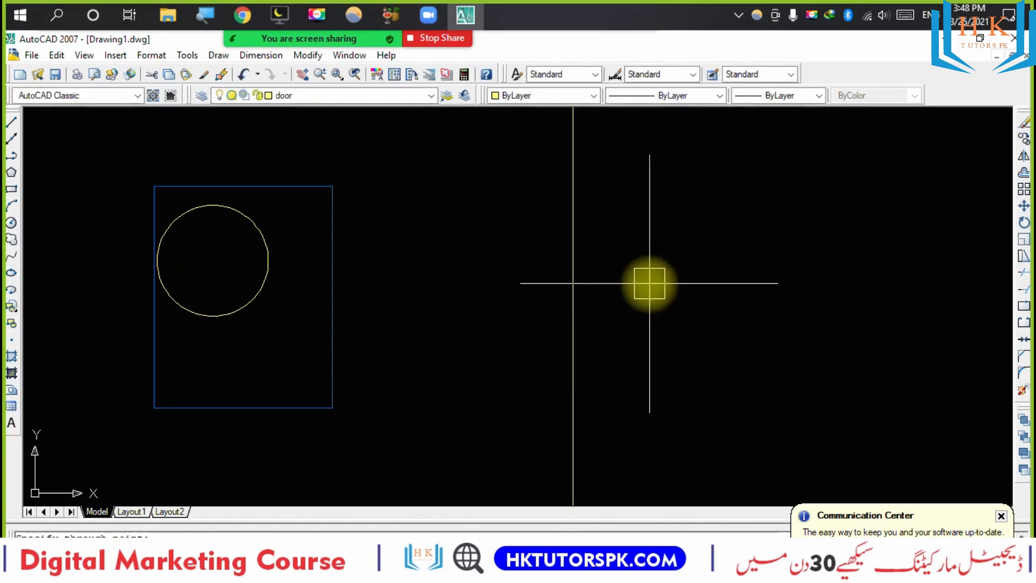
pyautogui.press('Return')
pyautogui.click(705, 254)
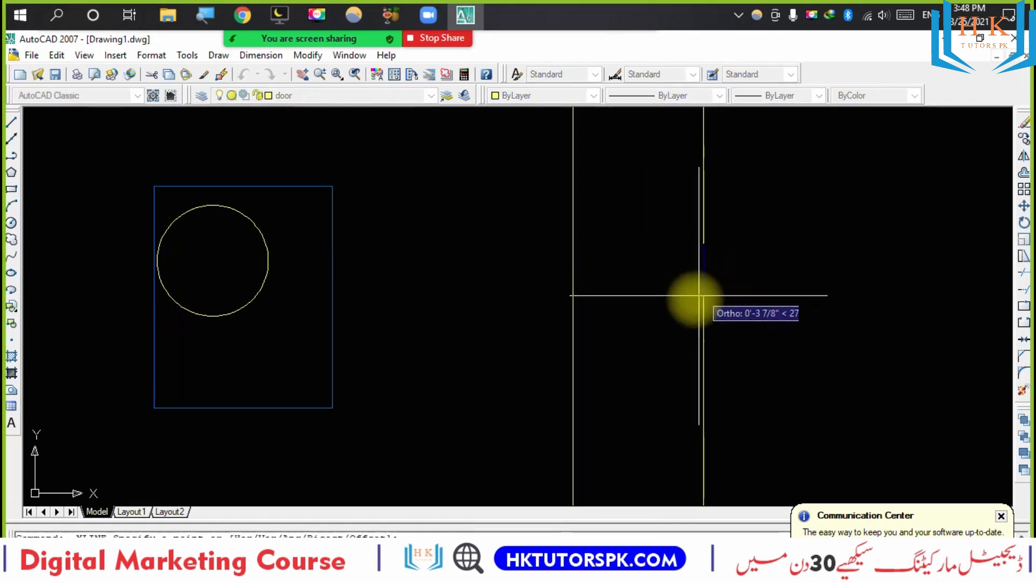
pyautogui.click(666, 304)
pyautogui.press('Return')
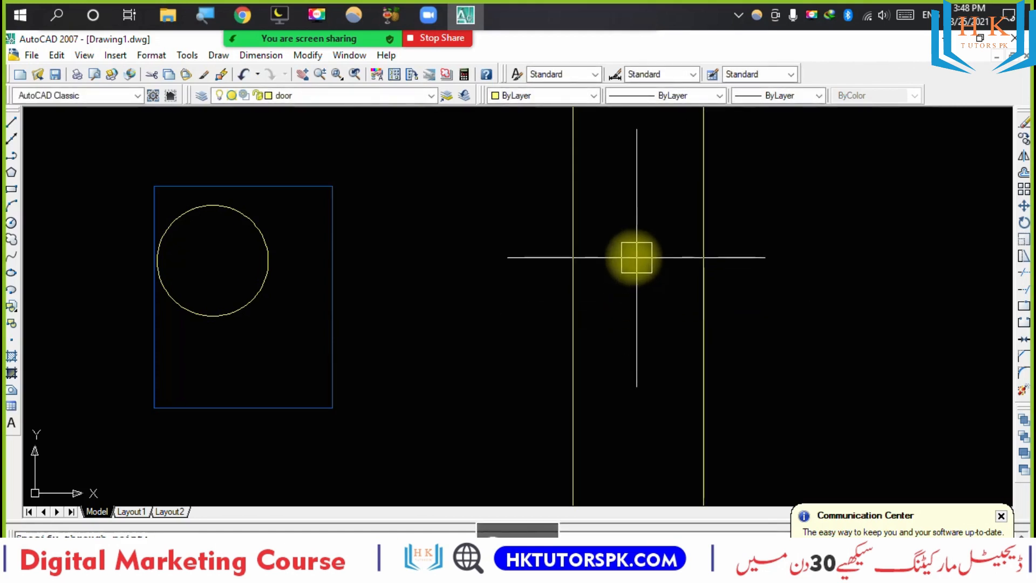
# Draw a downward-sloping and a vertical construction line through one point just right of the rectangle, and dismiss the Communication Center notification.
pyautogui.press('Return')
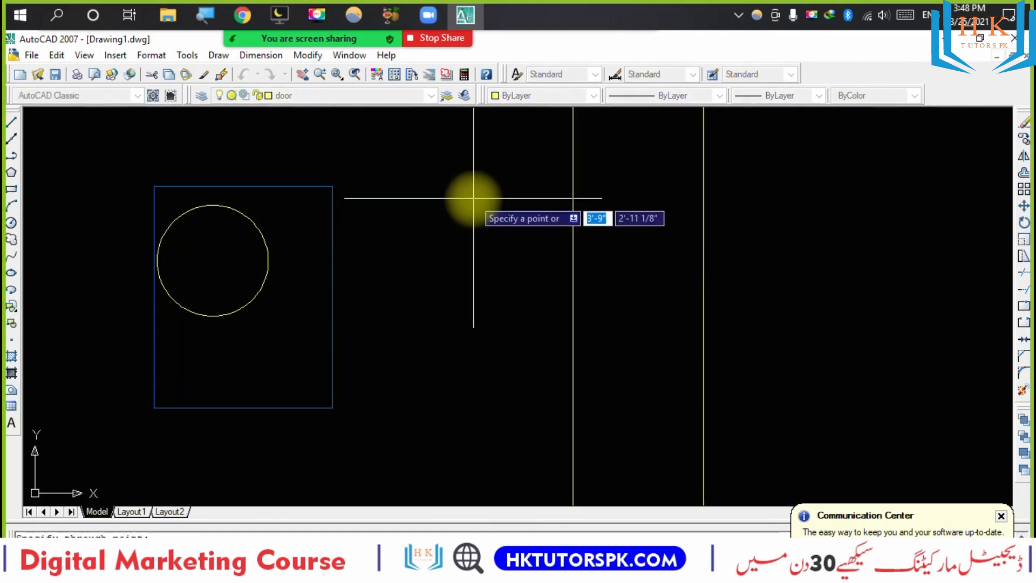
pyautogui.click(474, 198)
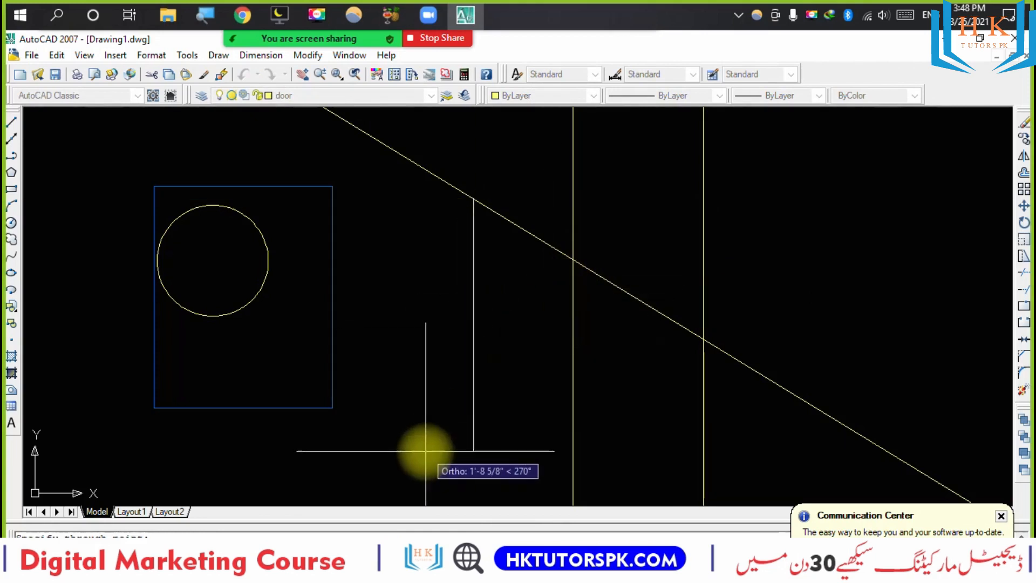
pyautogui.click(448, 362)
pyautogui.press('Escape')
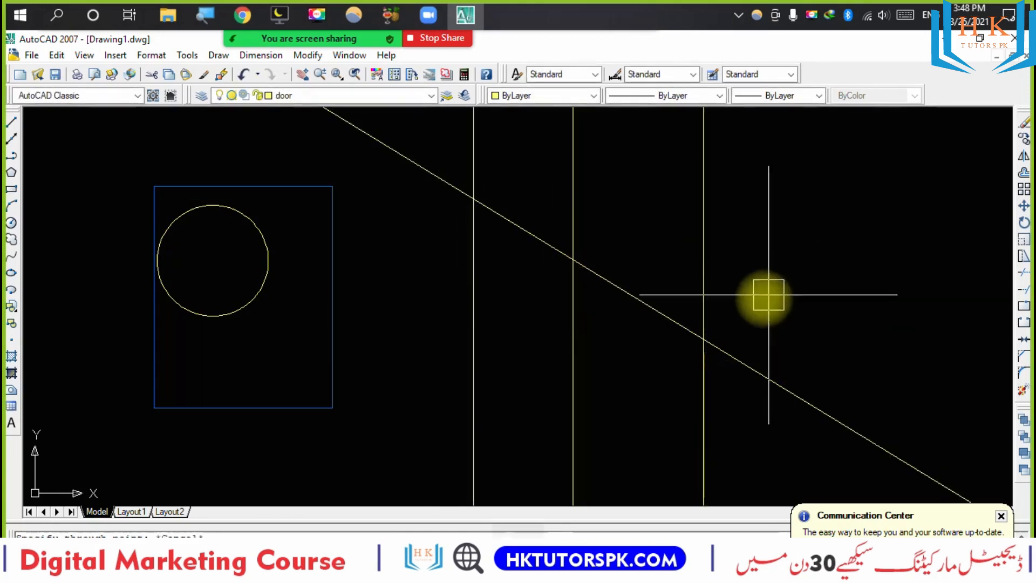
pyautogui.press('Escape')
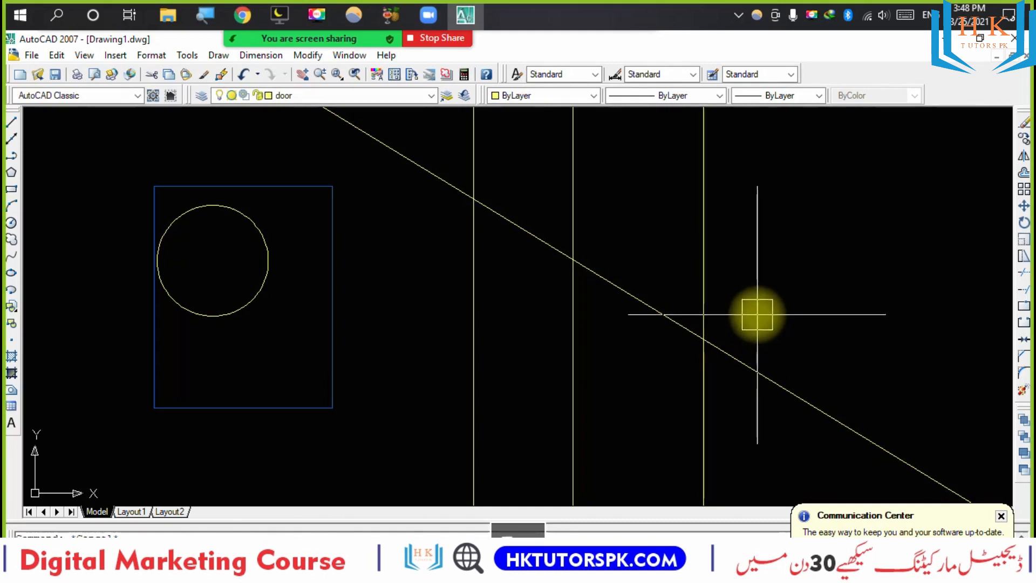
pyautogui.click(1002, 514)
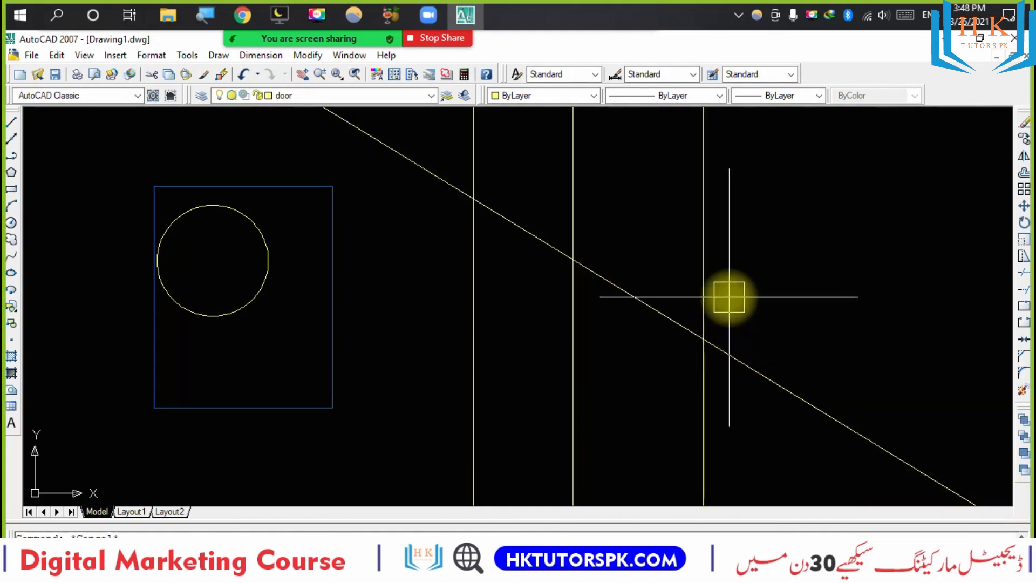
# Draw a dense series of horizontal construction lines above, across and below the rectangle, using the construction line's Horizontal option.
pyautogui.scroll(-5, 723, 296)
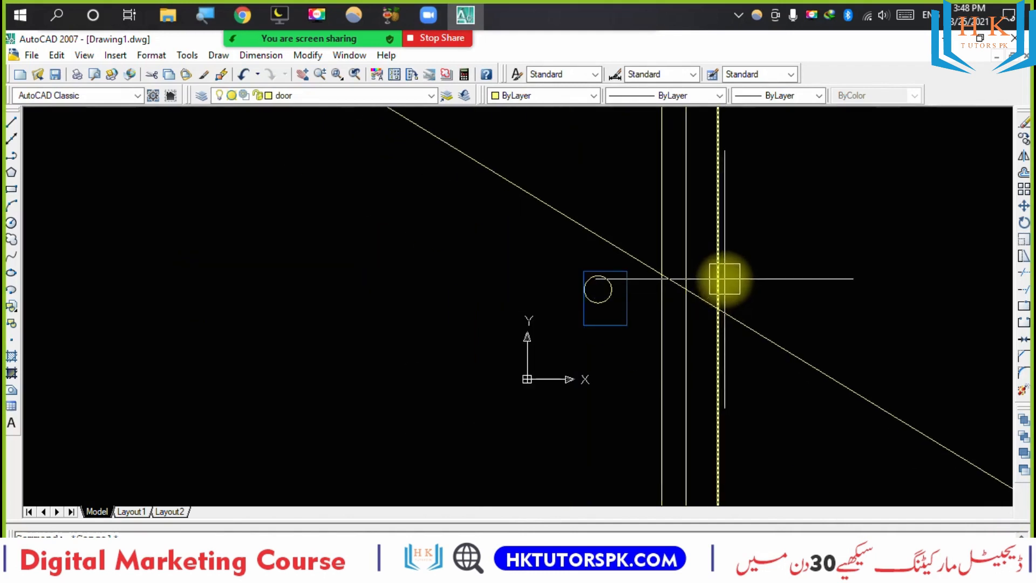
pyautogui.scroll(-2, 726, 296)
pyautogui.scroll(4, 534, 313)
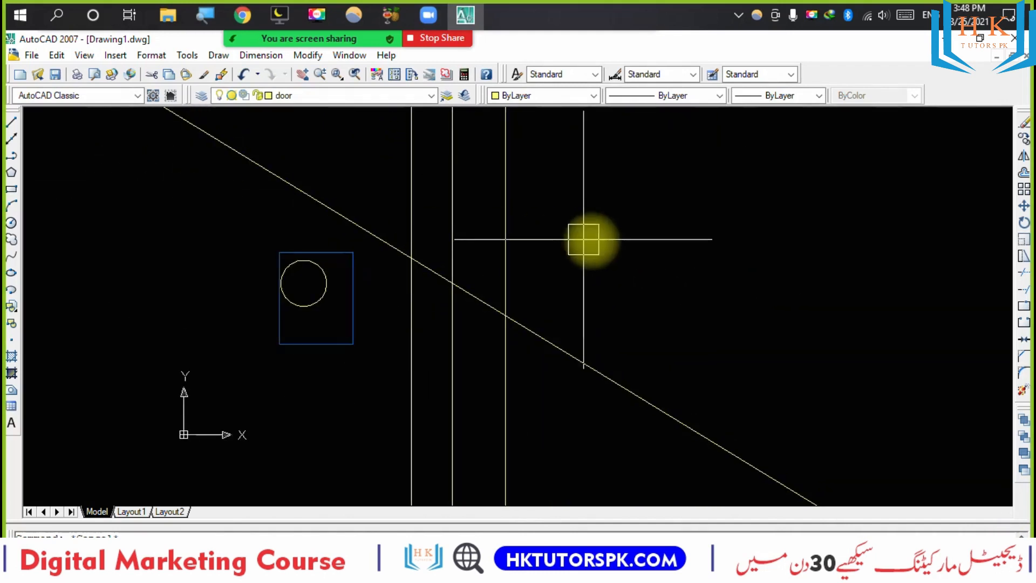
pyautogui.write('xl')
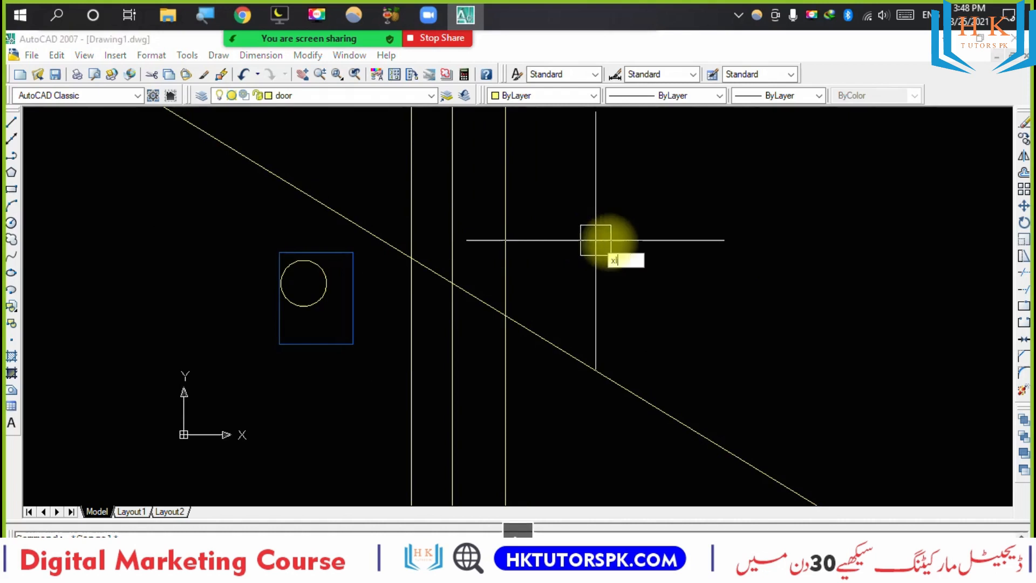
pyautogui.press('Return')
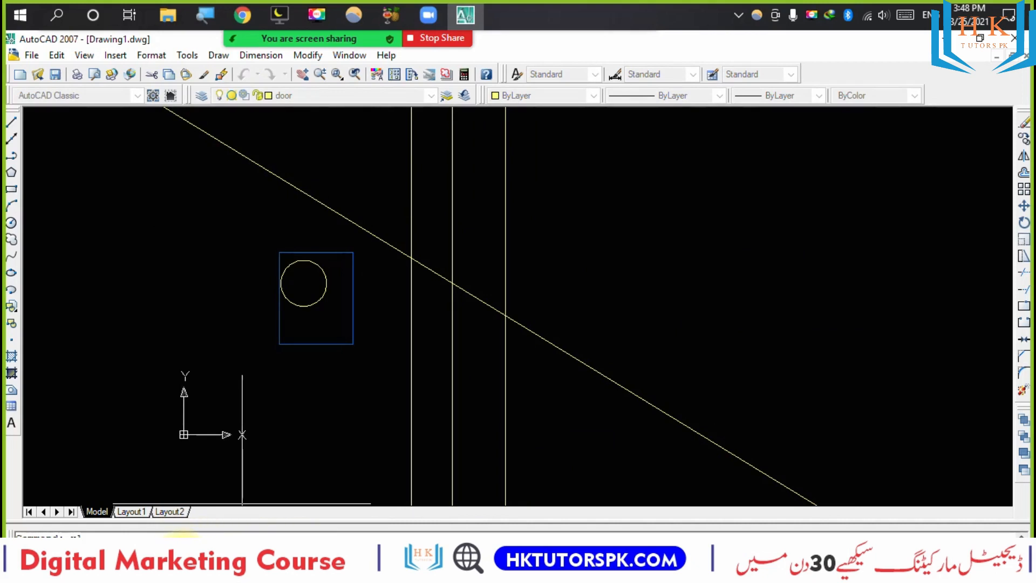
pyautogui.write('h')
pyautogui.press('Return')
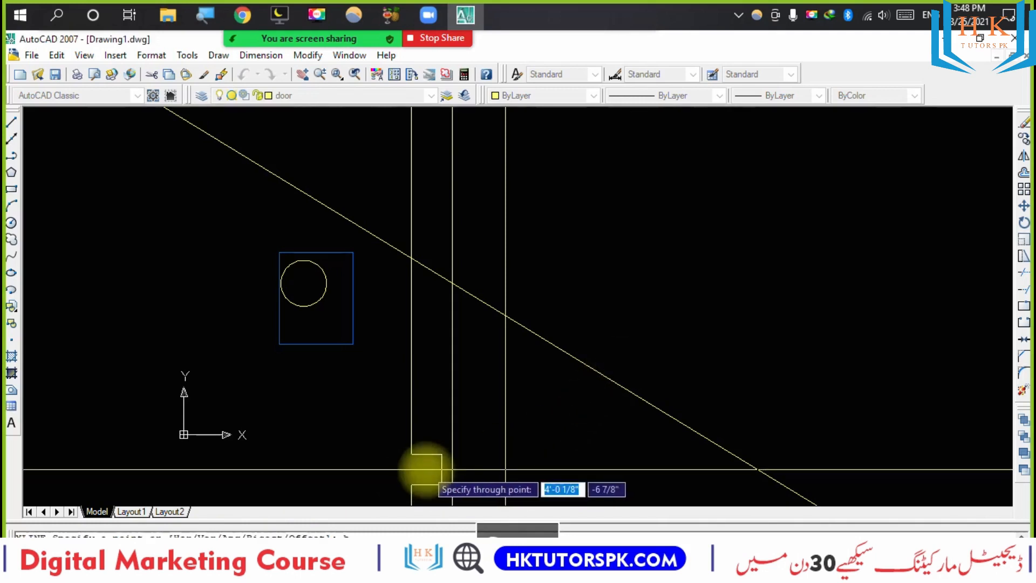
pyautogui.click(620, 277)
pyautogui.click(652, 161)
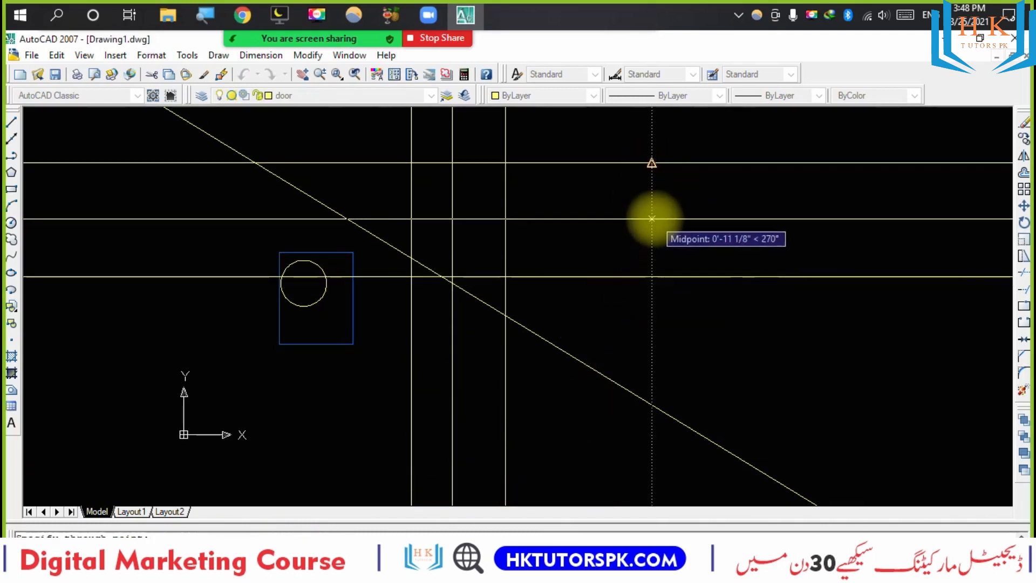
pyautogui.click(653, 217)
pyautogui.click(684, 185)
pyautogui.moveTo(685, 184); pyautogui.dragTo(681, 327, button='middle')
pyautogui.click(681, 221)
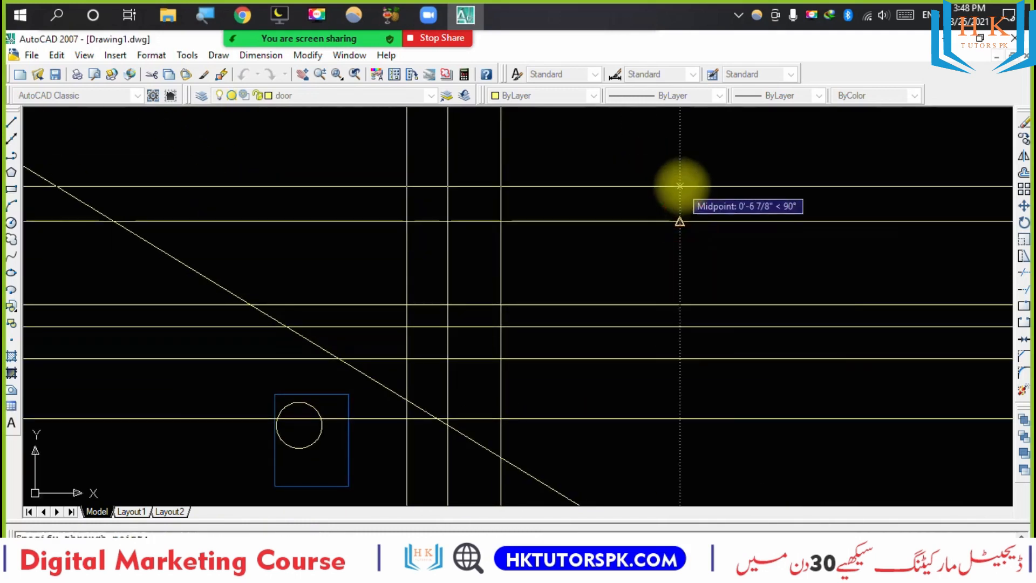
pyautogui.click(681, 183)
pyautogui.click(680, 138)
pyautogui.click(681, 122)
pyautogui.click(680, 245)
pyautogui.click(677, 292)
pyautogui.click(672, 340)
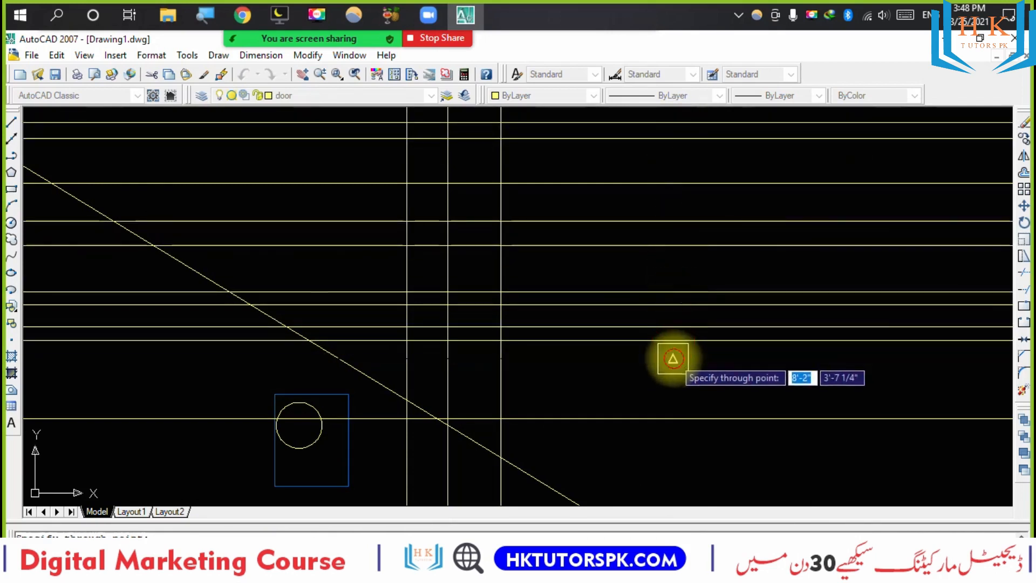
pyautogui.click(671, 381)
pyautogui.click(667, 401)
pyautogui.click(663, 418)
pyautogui.click(664, 273)
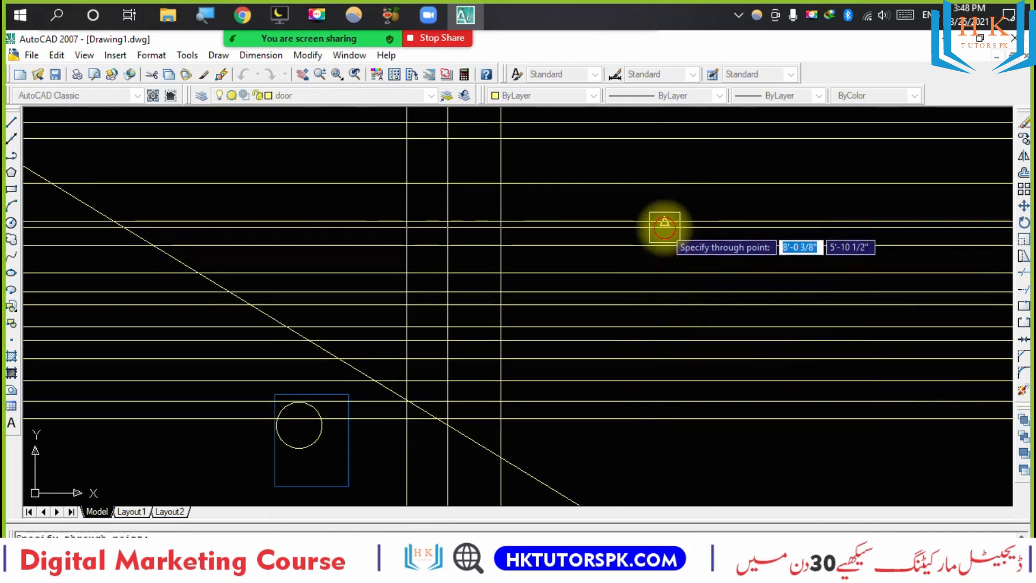
pyautogui.click(664, 210)
pyautogui.click(663, 171)
pyautogui.click(662, 146)
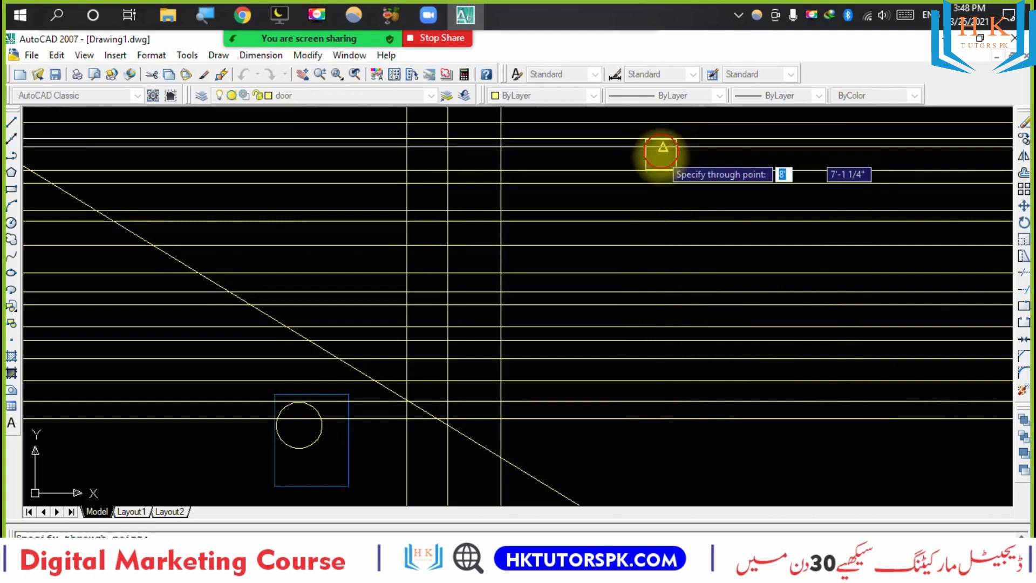
pyautogui.click(663, 158)
pyautogui.click(656, 199)
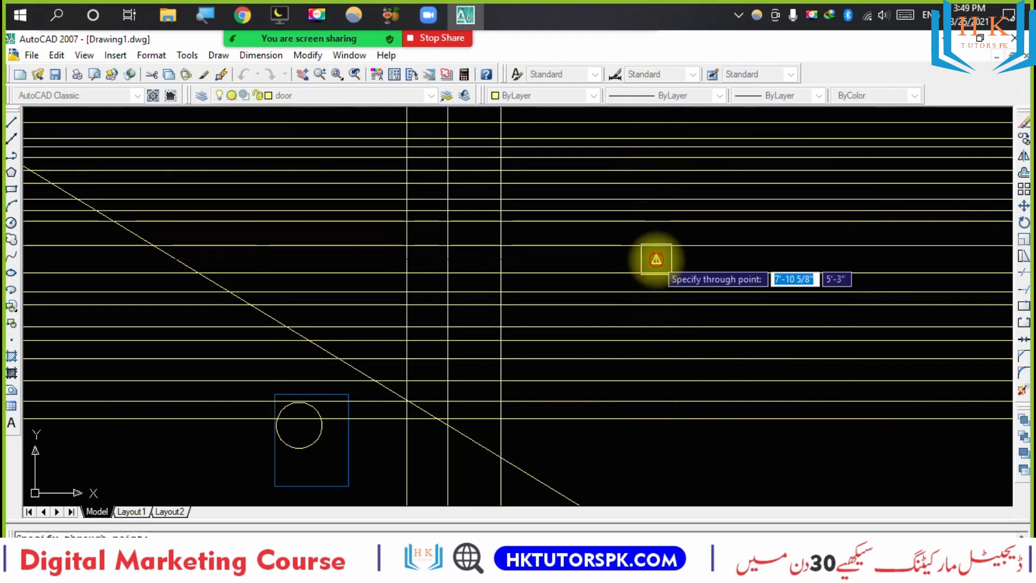
pyautogui.click(651, 187)
pyautogui.click(652, 148)
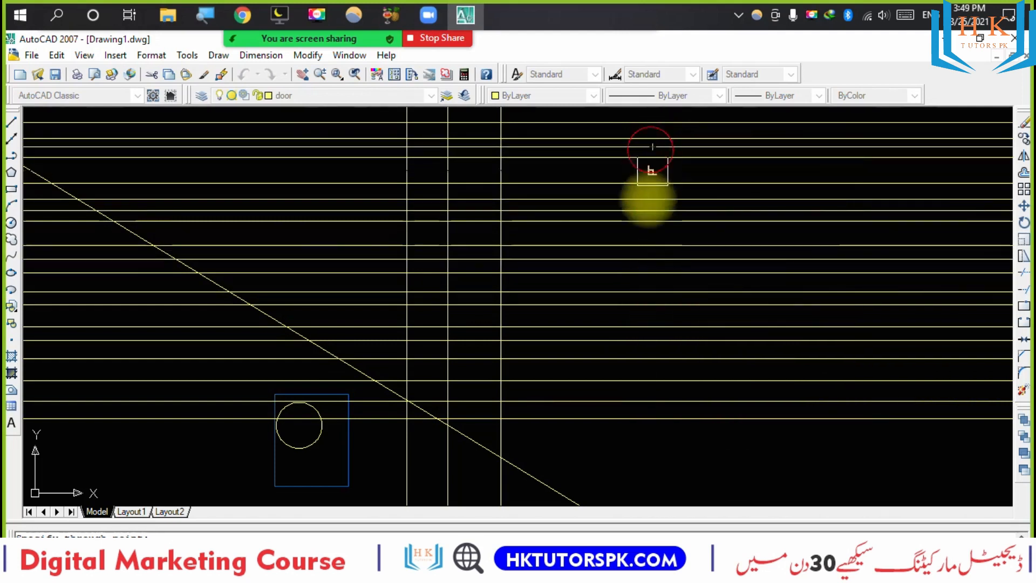
pyautogui.click(643, 257)
pyautogui.click(651, 463)
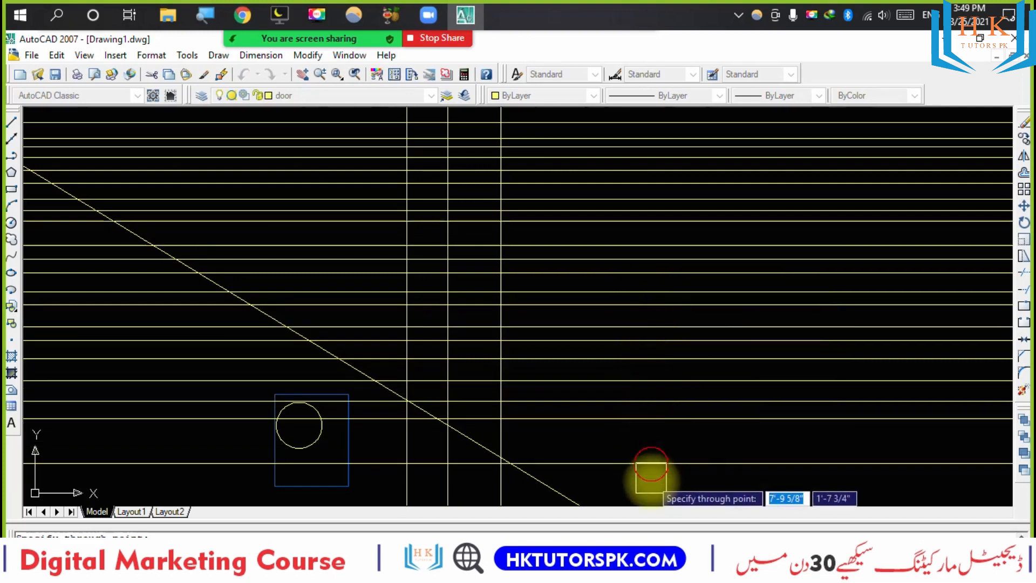
pyautogui.click(653, 486)
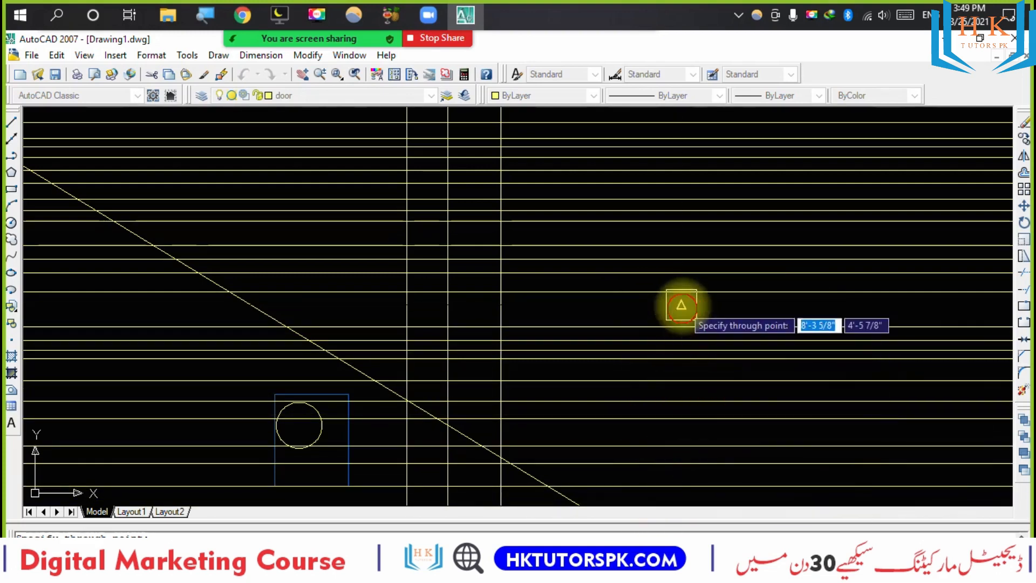
pyautogui.moveTo(654, 485); pyautogui.dragTo(658, 366, button='middle')
pyautogui.click(657, 367)
pyautogui.click(653, 425)
pyautogui.click(654, 342)
pyautogui.click(652, 316)
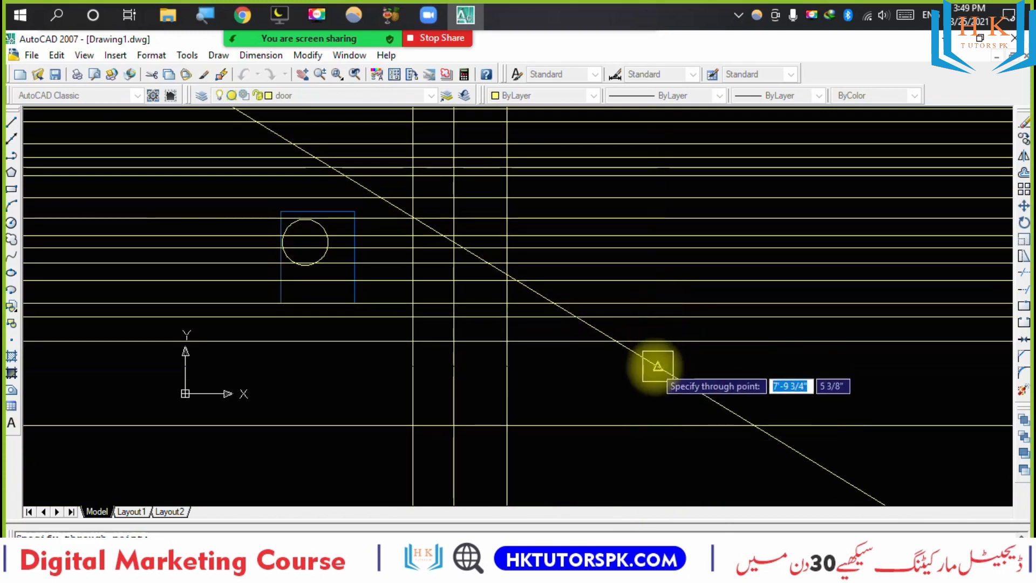
pyautogui.click(654, 396)
pyautogui.press('Escape')
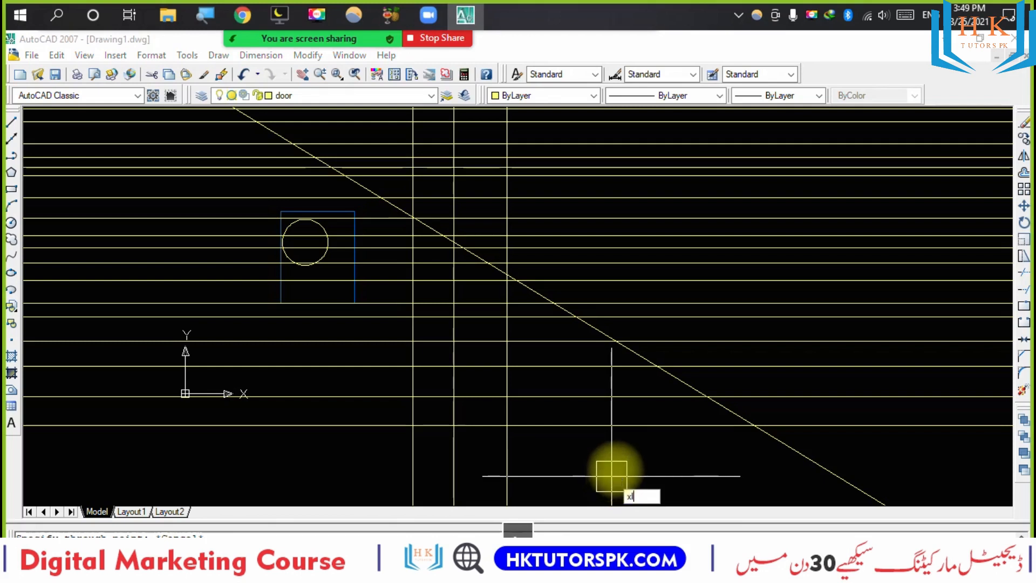
# Draw a vertical and an upward-sloping construction line through one point below the horizontal lines, to the right of the existing verticals.
pyautogui.press('Return')
pyautogui.click(646, 470)
pyautogui.click(647, 430)
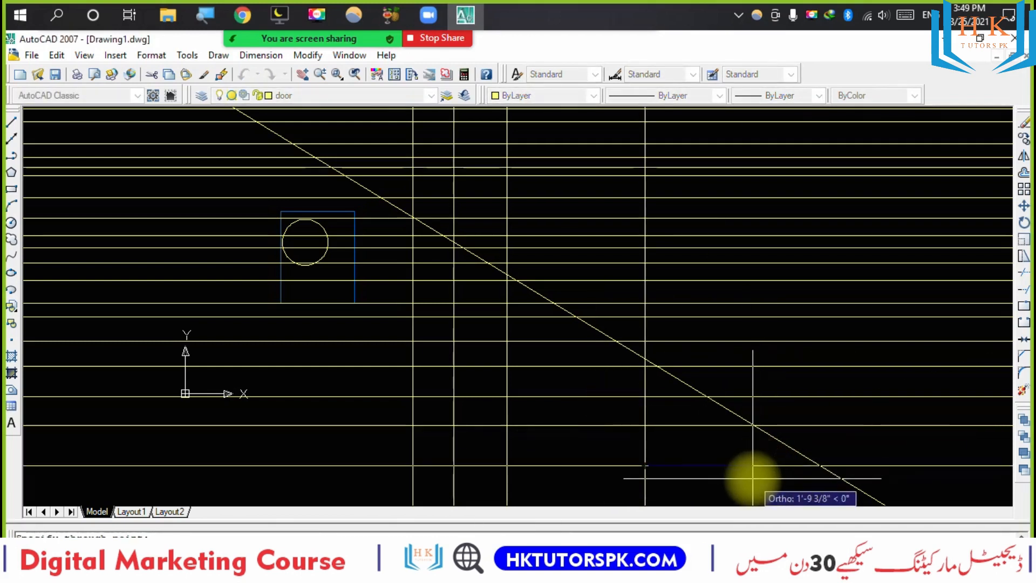
pyautogui.click(723, 424)
pyautogui.press('Return')
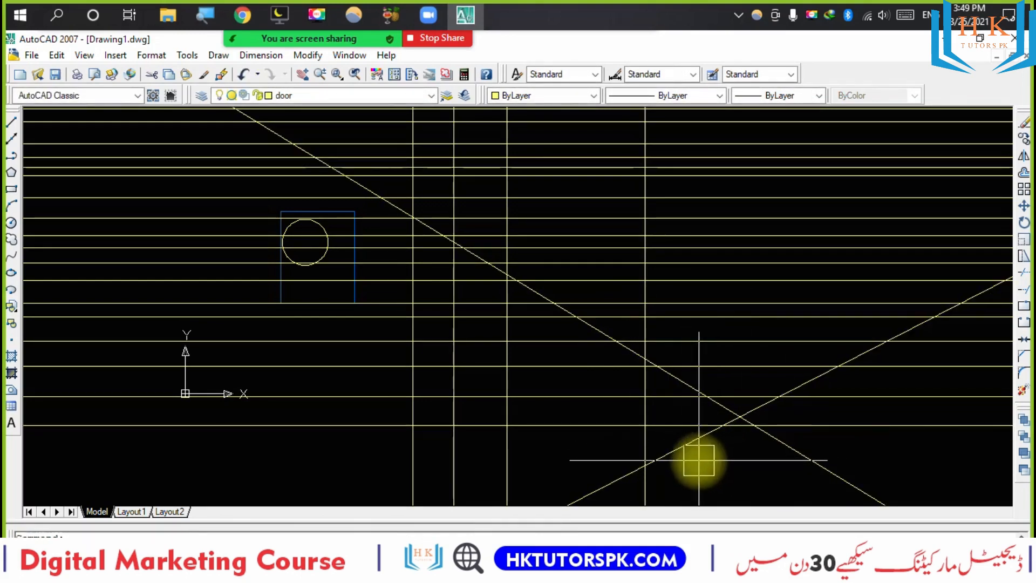
# Delete the upward-sloping construction line and the lower group of horizontal construction lines with one crossing selection.
pyautogui.moveTo(699, 460)
pyautogui.mouseDown(button='middle')
pyautogui.moveTo(700, 374)
pyautogui.moveTo(669, 432)
pyautogui.moveTo(635, 464)
pyautogui.mouseUp(button='middle')
pyautogui.moveTo(761, 405); pyautogui.dragTo(485, 517, button='middle')
pyautogui.click(765, 494)
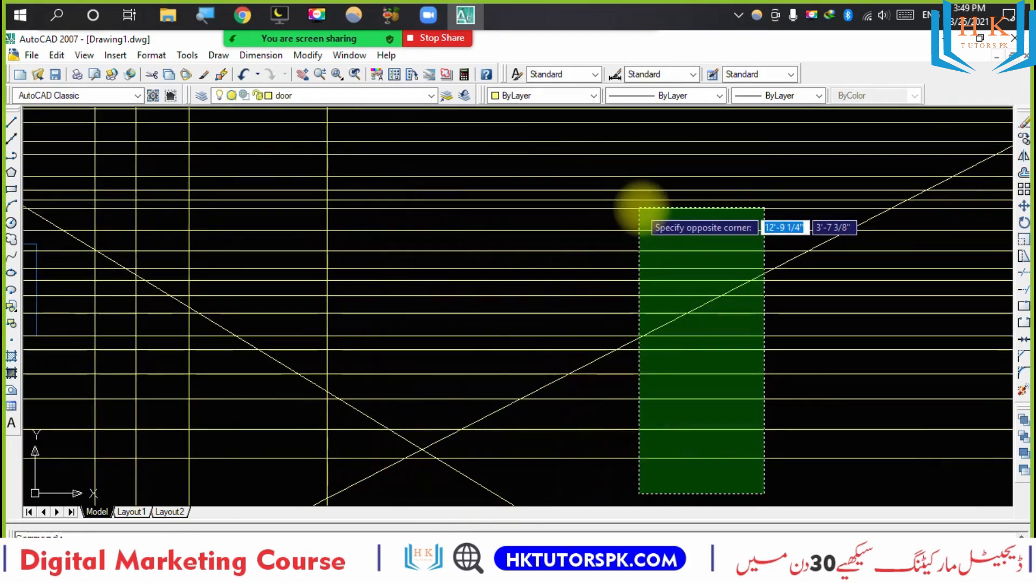
pyautogui.click(650, 209)
pyautogui.press('Delete')
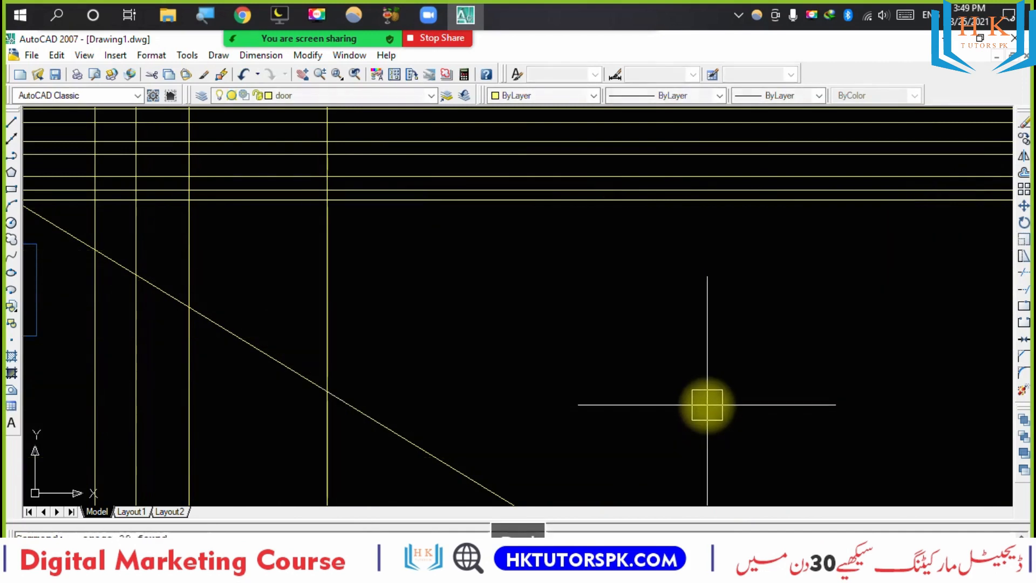
# Delete all remaining horizontal construction lines above the rectangle.
pyautogui.scroll(-1, 578, 332)
pyautogui.moveTo(572, 338); pyautogui.dragTo(526, 436, button='middle')
pyautogui.click(775, 452)
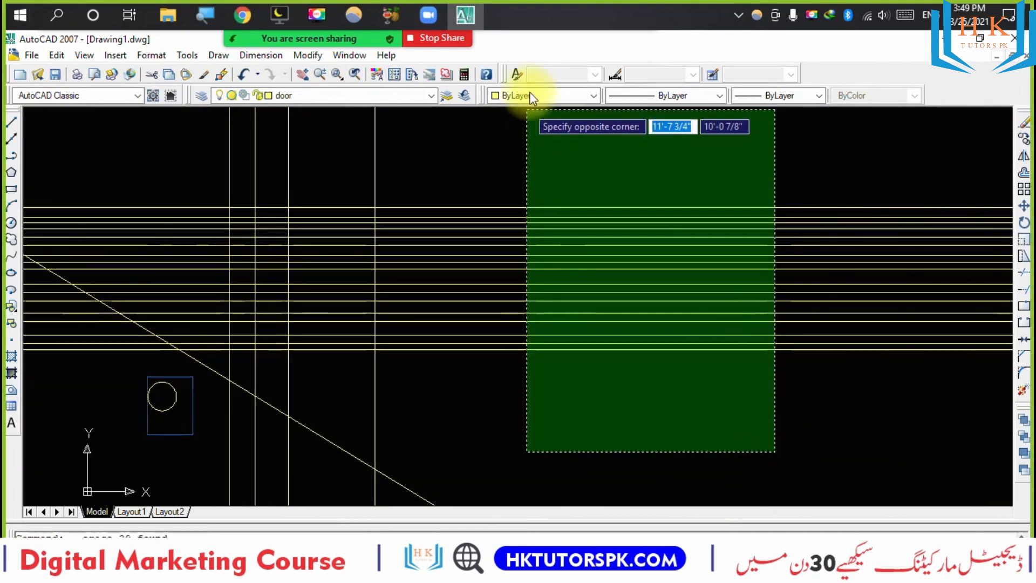
pyautogui.click(534, 131)
pyautogui.press('Delete')
# Delete the three rightmost vertical construction lines, keeping the one nearest the rectangle and the sloping line.
pyautogui.moveTo(537, 344); pyautogui.dragTo(600, 71, button='middle')
pyautogui.moveTo(573, 286); pyautogui.dragTo(622, 348, button='middle')
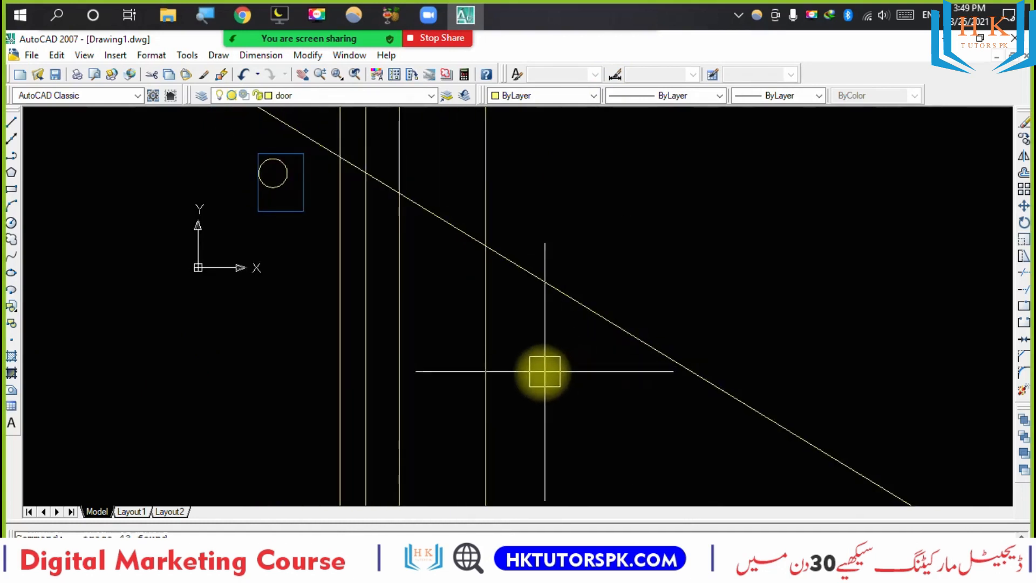
pyautogui.click(543, 370)
pyautogui.click(359, 439)
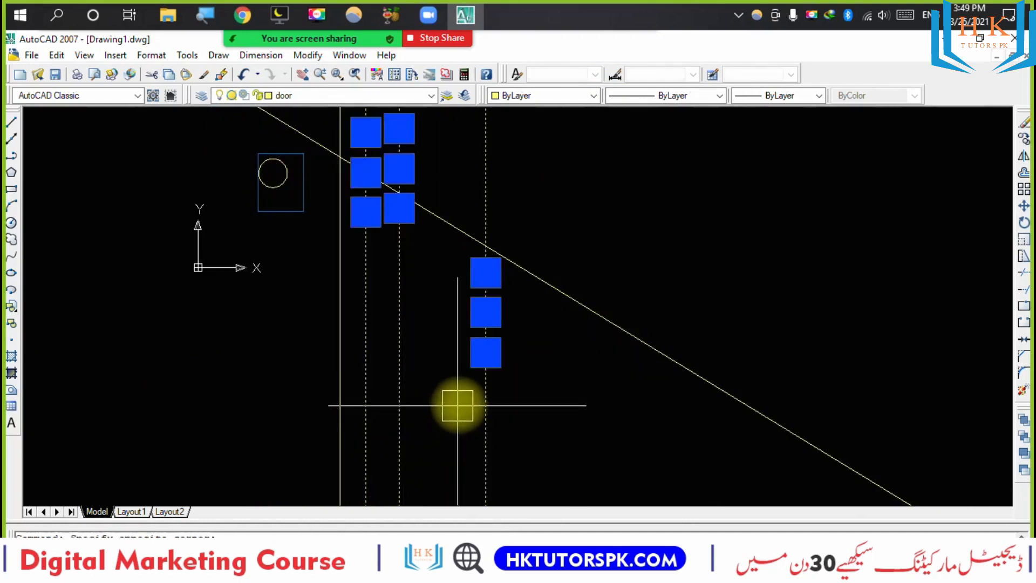
pyautogui.press('Delete')
# Draw a dense series of vertical construction lines across the area to the right of the rectangle, using the Vertical option.
pyautogui.moveTo(422, 289); pyautogui.dragTo(461, 327, button='middle')
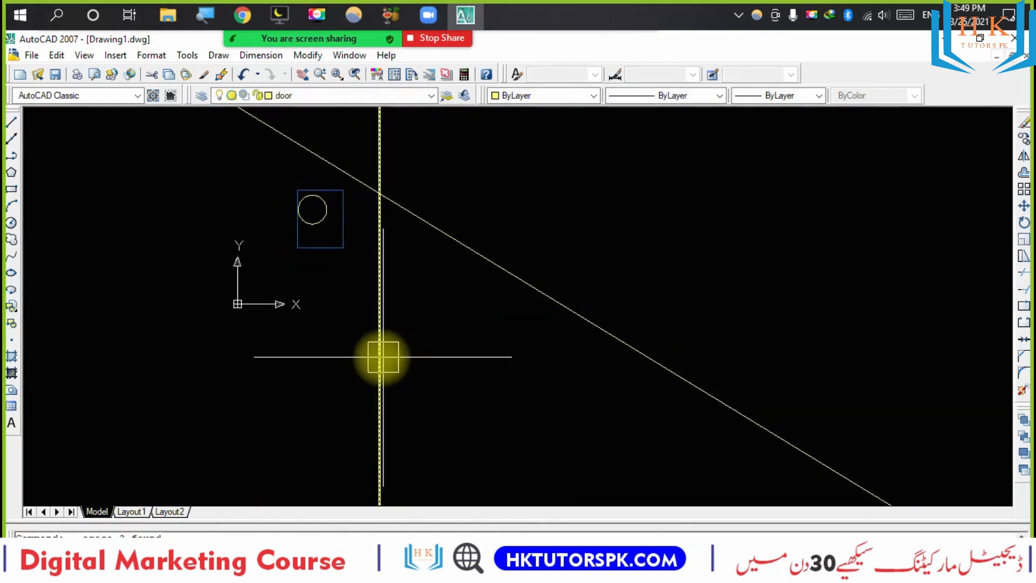
pyautogui.write('xl')
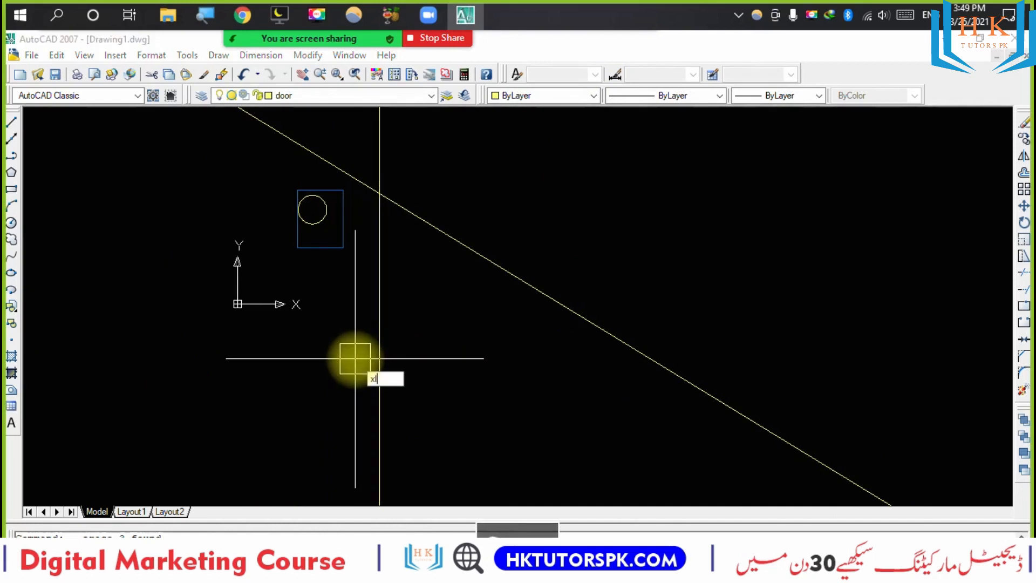
pyautogui.press('Return')
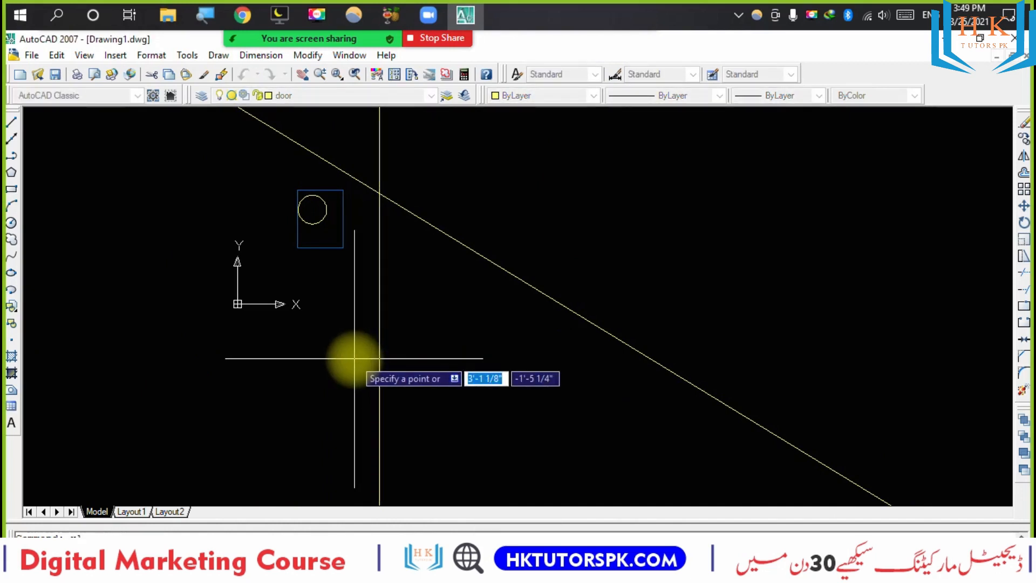
pyautogui.write('v')
pyautogui.press('Return')
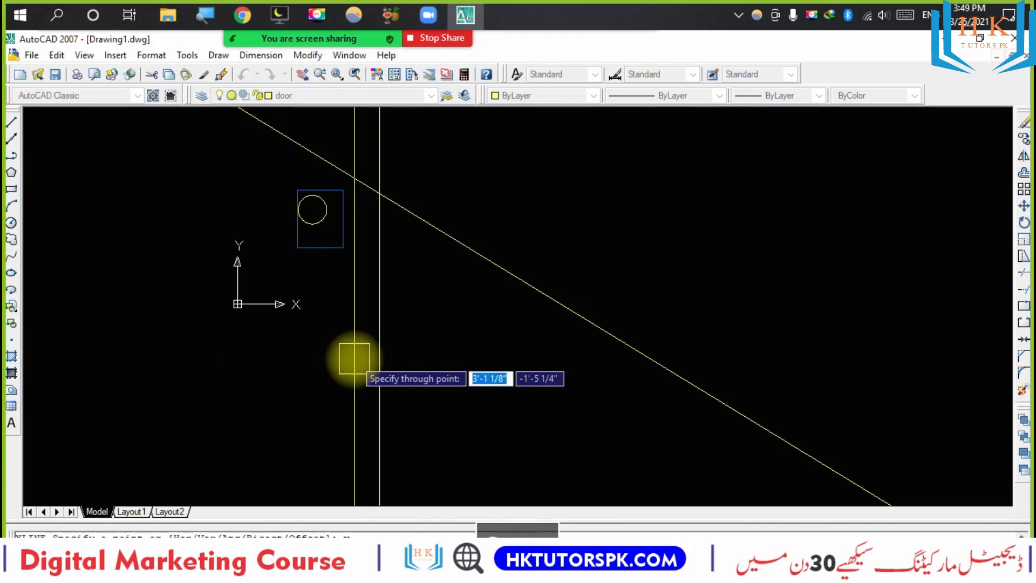
pyautogui.click(688, 344)
pyautogui.click(742, 344)
pyautogui.click(848, 346)
pyautogui.click(862, 347)
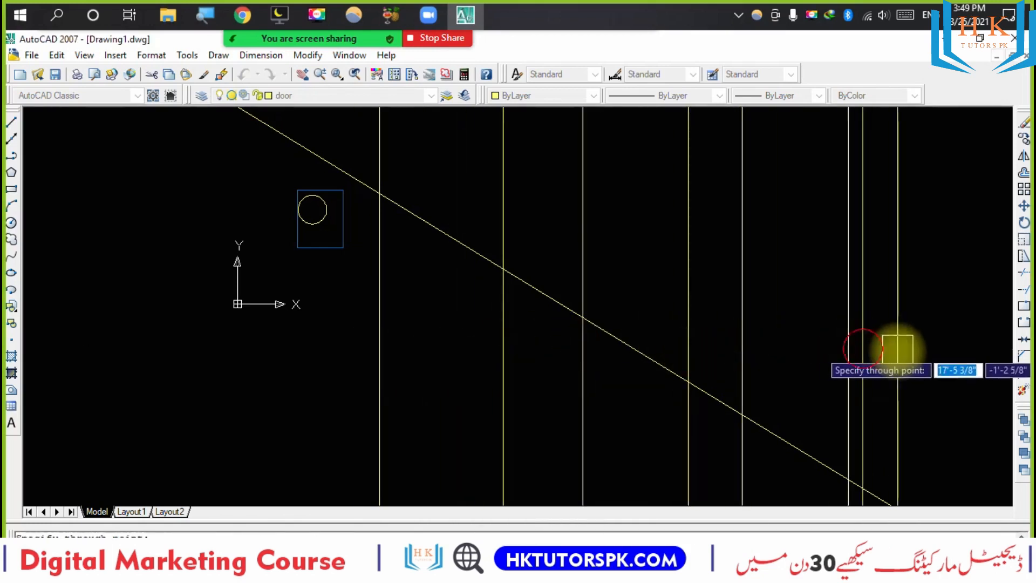
pyautogui.click(899, 350)
pyautogui.click(920, 344)
pyautogui.click(939, 336)
pyautogui.click(800, 344)
pyautogui.click(732, 343)
pyautogui.click(720, 340)
pyautogui.click(456, 324)
pyautogui.click(441, 320)
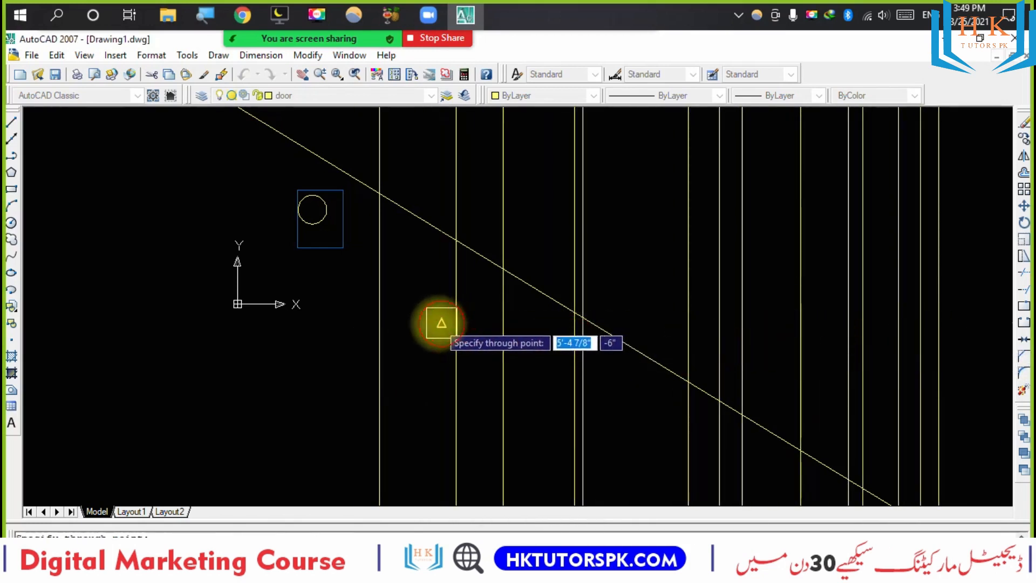
pyautogui.click(494, 308)
pyautogui.click(527, 294)
pyautogui.click(576, 295)
pyautogui.click(616, 296)
pyautogui.click(679, 296)
pyautogui.click(750, 297)
pyautogui.click(835, 296)
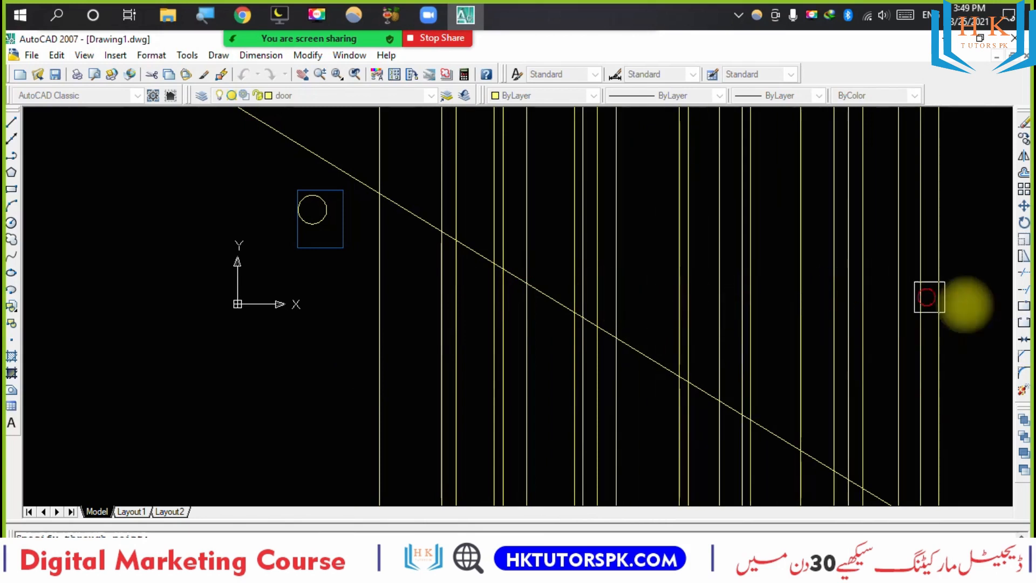
pyautogui.click(995, 305)
pyautogui.click(976, 311)
pyautogui.click(955, 317)
pyautogui.click(888, 332)
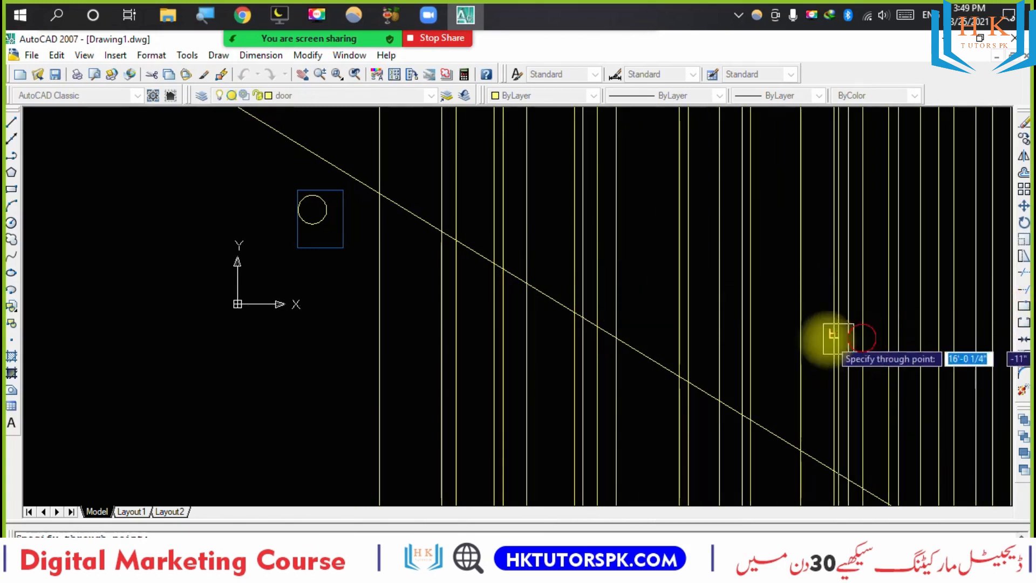
pyautogui.click(787, 338)
pyautogui.click(766, 336)
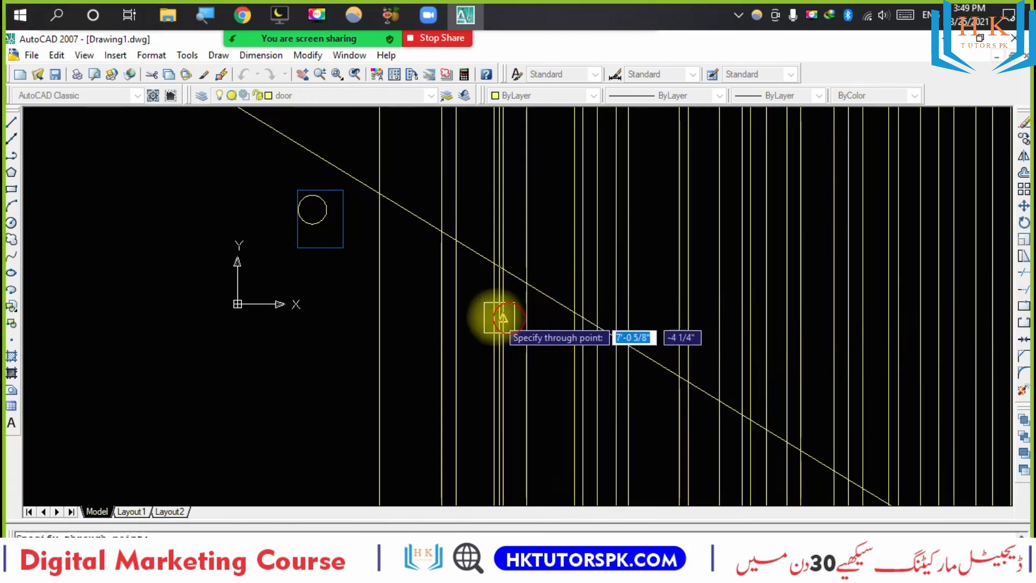
pyautogui.click(466, 319)
pyautogui.click(419, 318)
pyautogui.click(424, 318)
pyautogui.press('Escape')
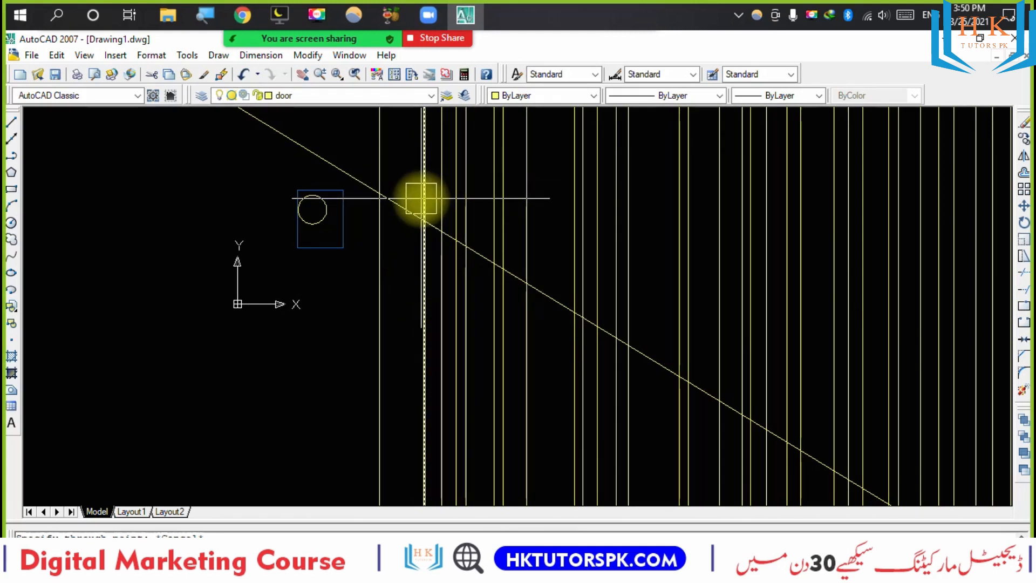
# Draw a vertical and a horizontal construction line crossing at one point below and to the left of the rectangle.
pyautogui.press('Return')
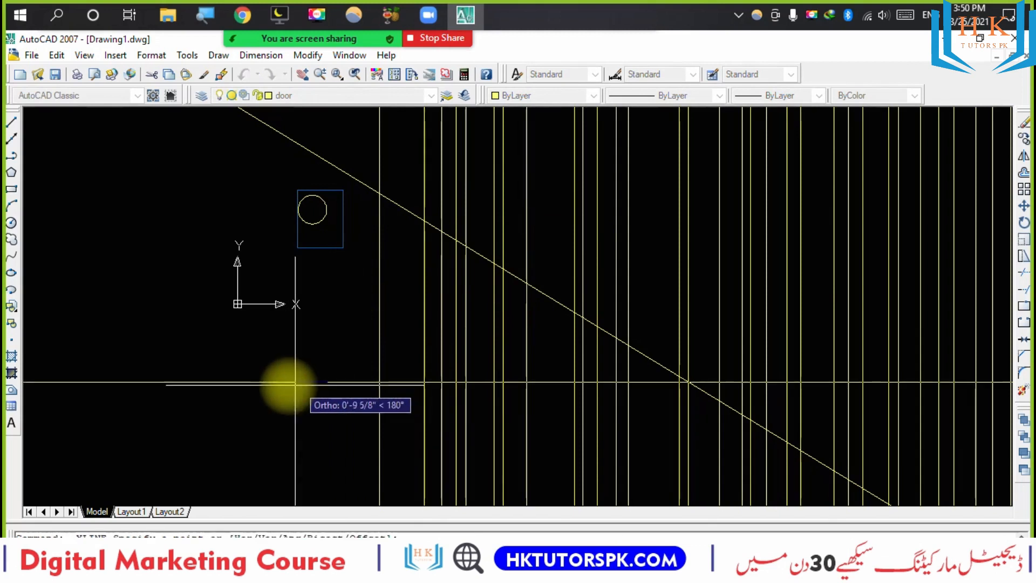
pyautogui.press('Return')
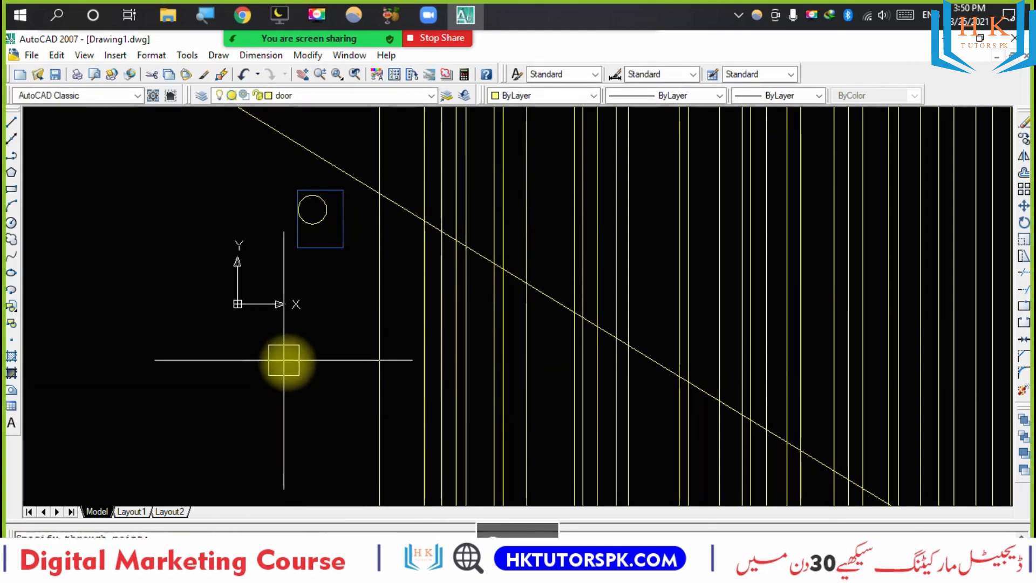
pyautogui.press('Return')
pyautogui.click(230, 380)
pyautogui.click(236, 360)
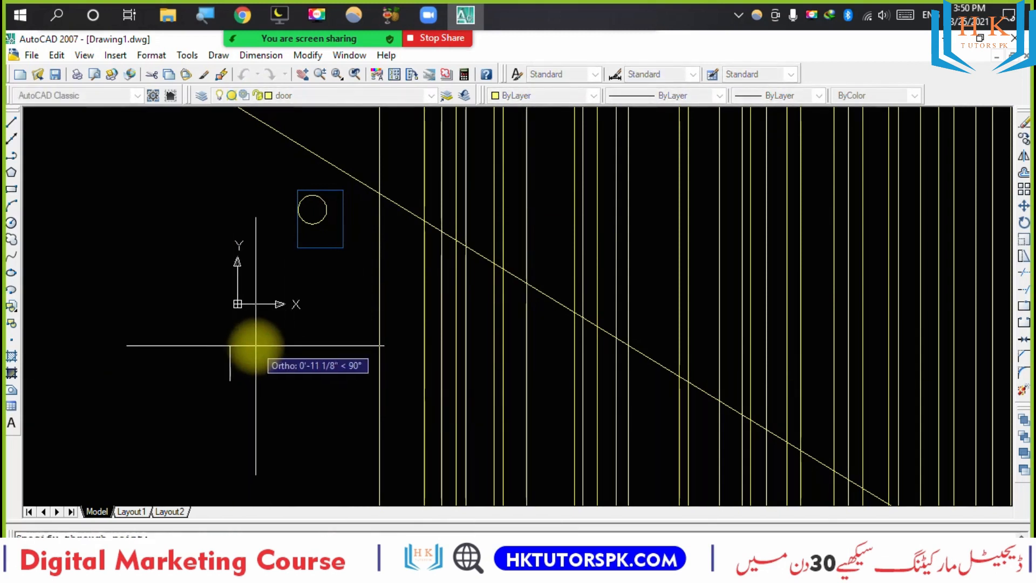
pyautogui.click(308, 338)
pyautogui.press('Return')
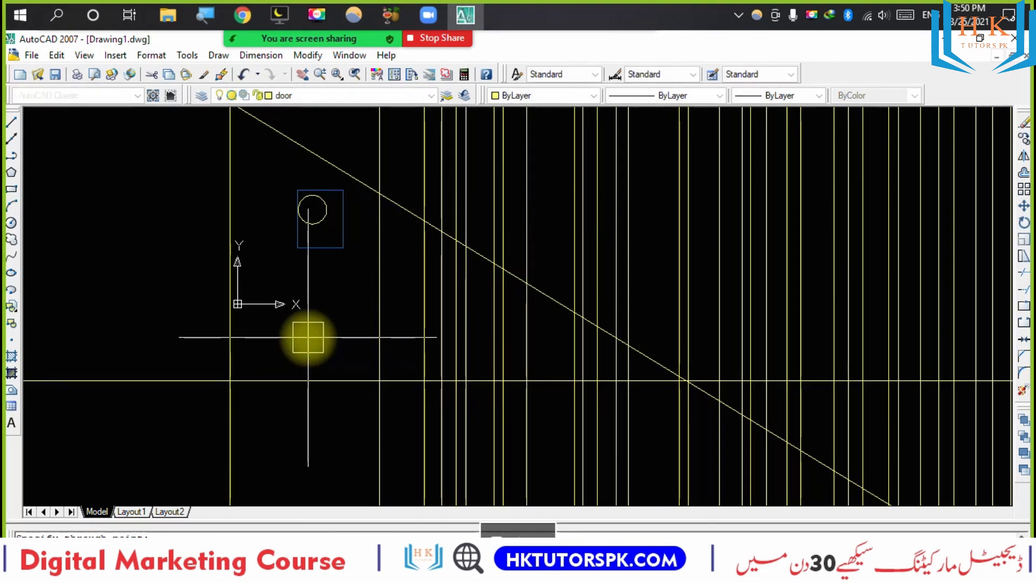
# Erase every object in the drawing with a single selection of everything.
pyautogui.moveTo(319, 332); pyautogui.dragTo(335, 360, button='middle')
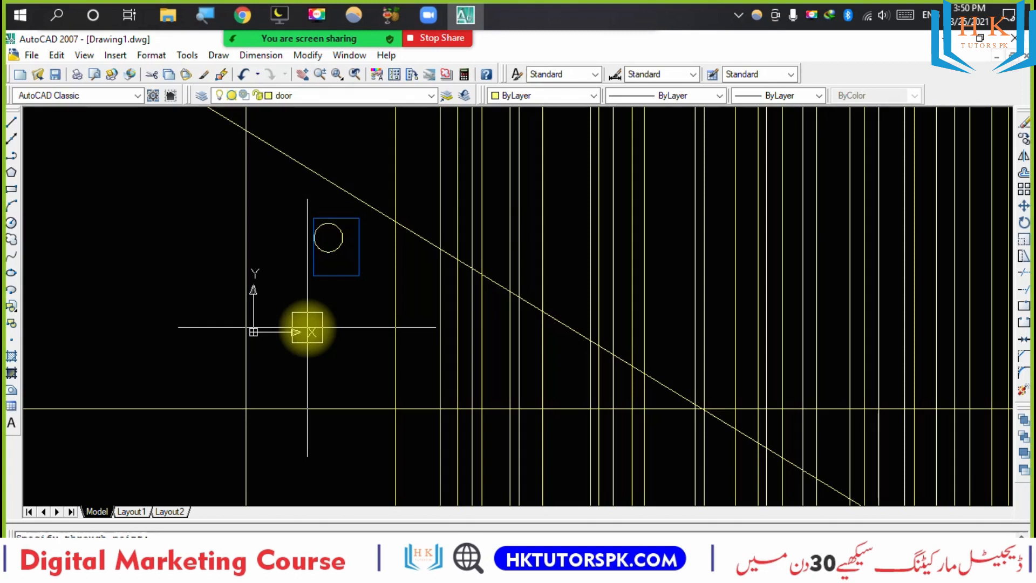
pyautogui.press('Escape')
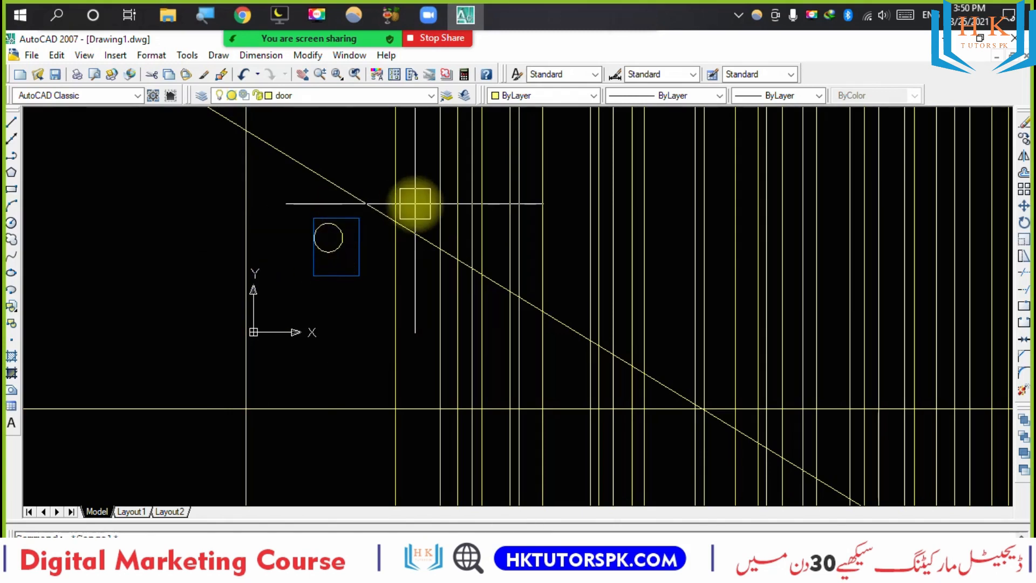
pyautogui.hotkey('ctrl', 'a')
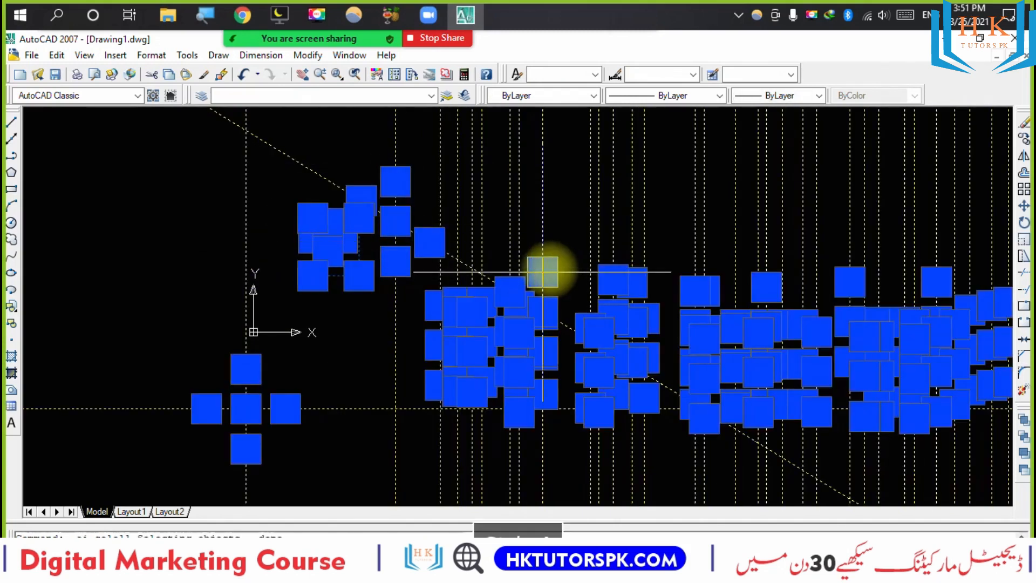
pyautogui.press('Delete')
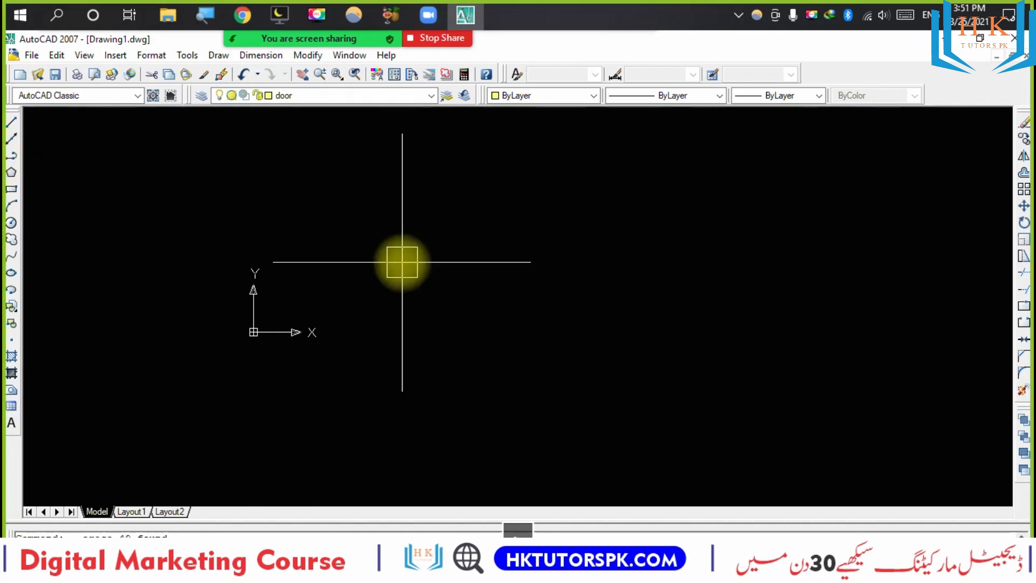
# Draw a stepped four-segment orthogonal polyline going right, down, right and up, and check that it selects as one object.
pyautogui.write('pl')
pyautogui.press('space')
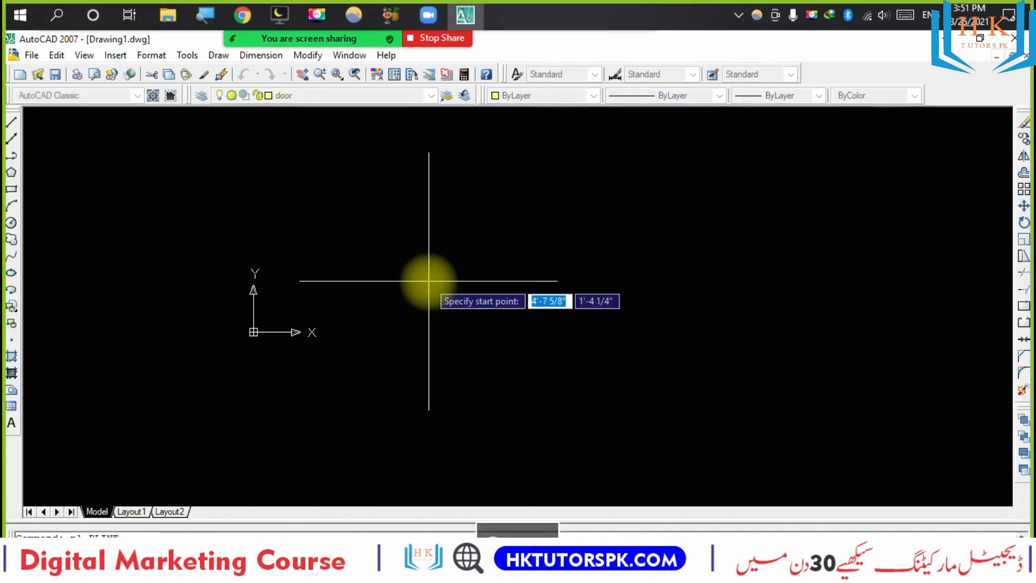
pyautogui.click(413, 278)
pyautogui.click(560, 303)
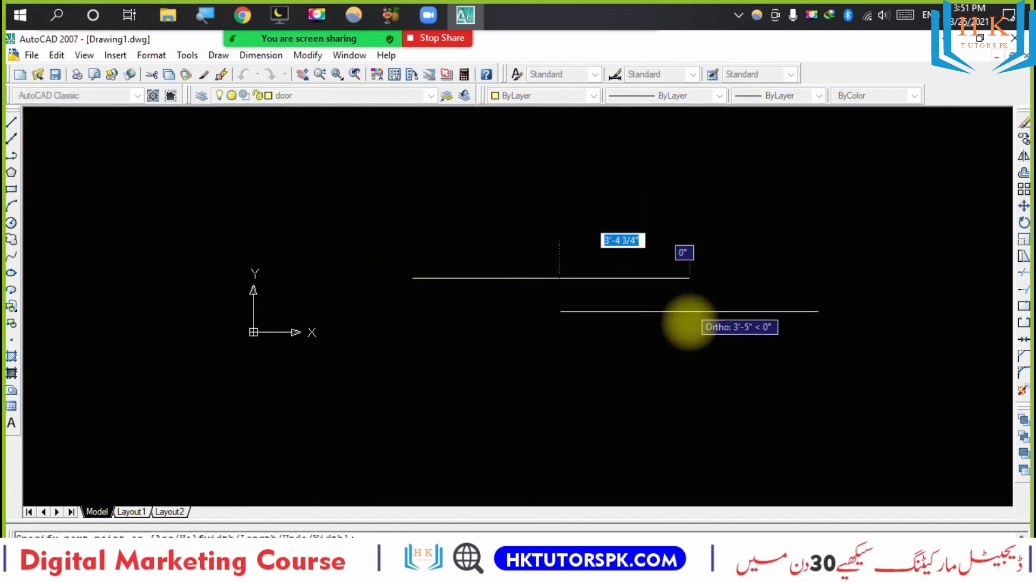
pyautogui.click(658, 403)
pyautogui.click(794, 403)
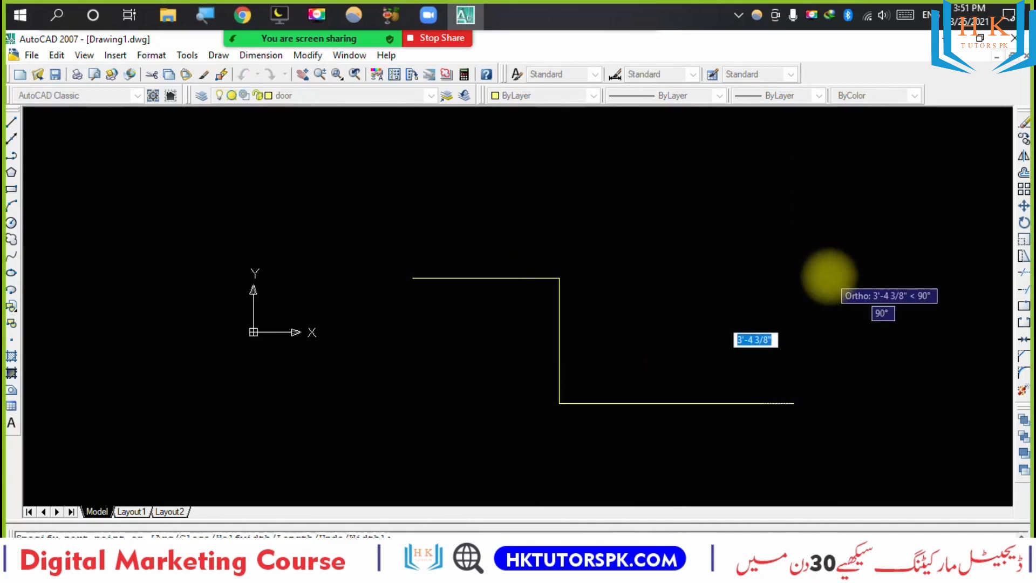
pyautogui.click(849, 292)
pyautogui.press('Escape')
pyautogui.click(794, 327)
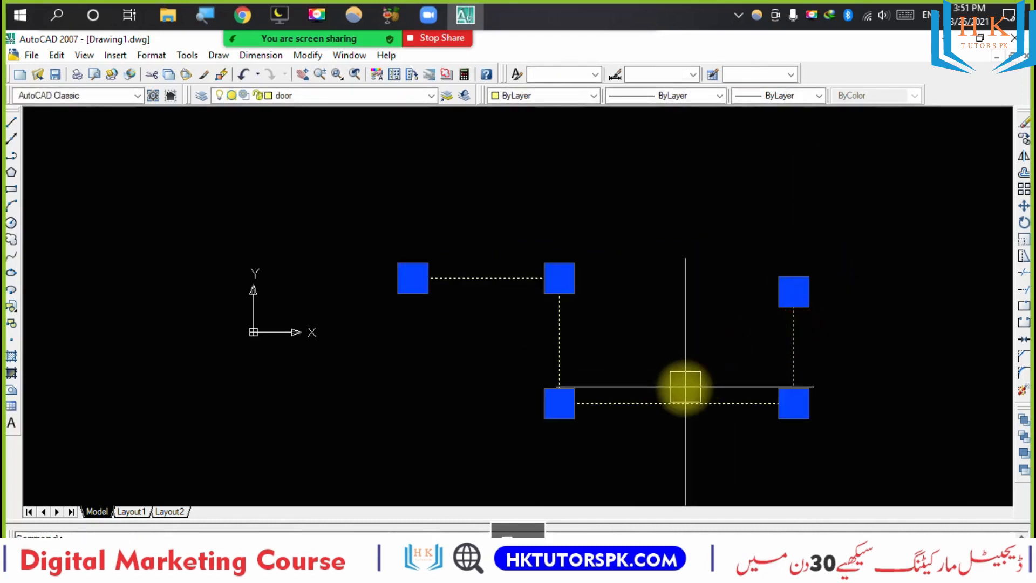
pyautogui.press('Escape')
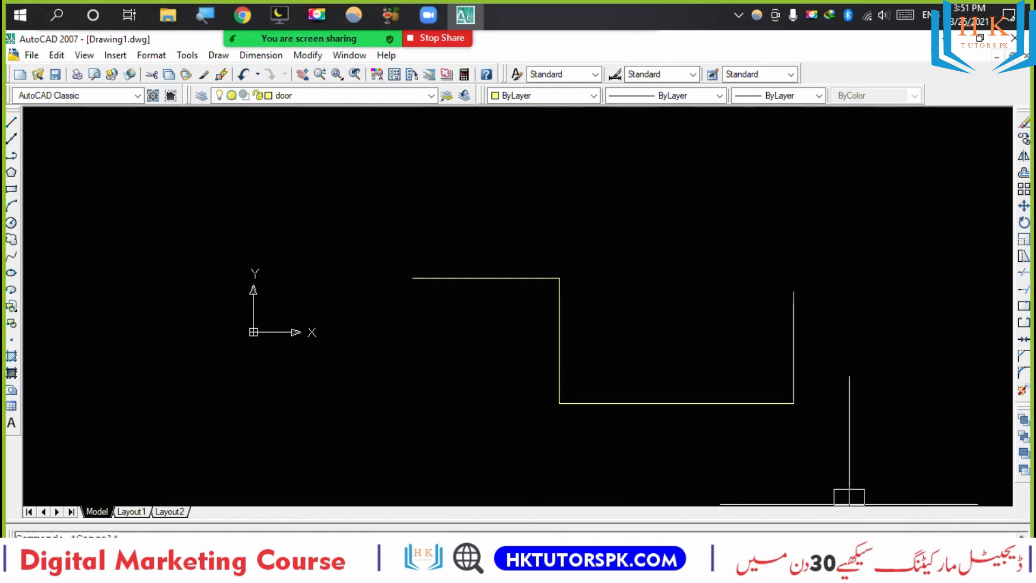
# Delete the stepped polyline.
pyautogui.click(936, 494)
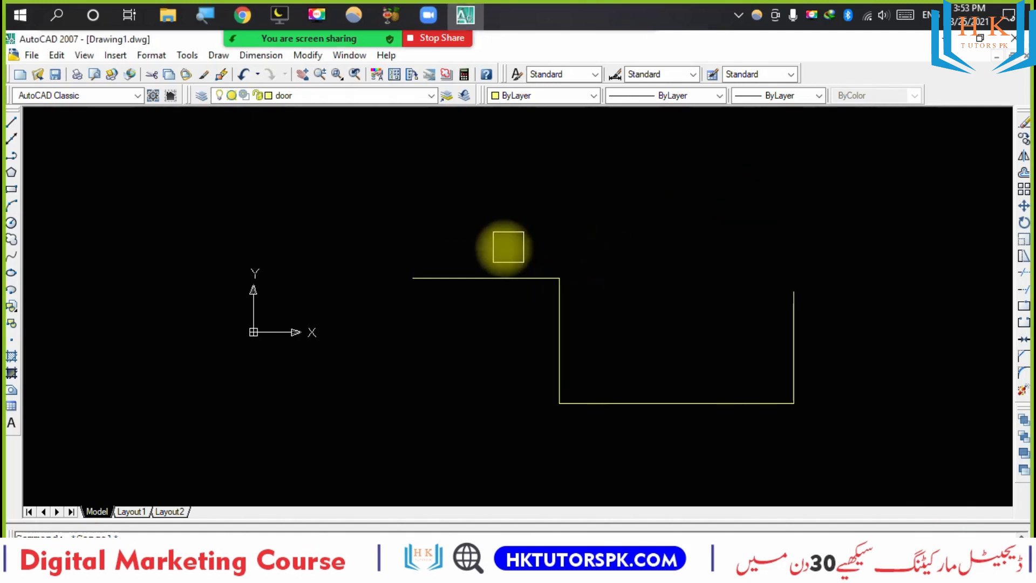
pyautogui.click(521, 281)
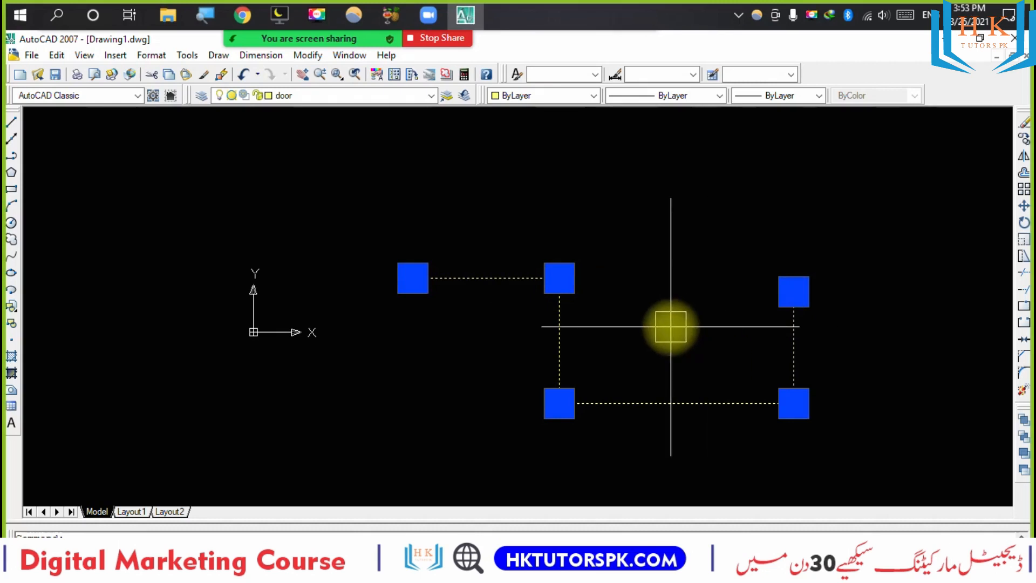
pyautogui.press('Delete')
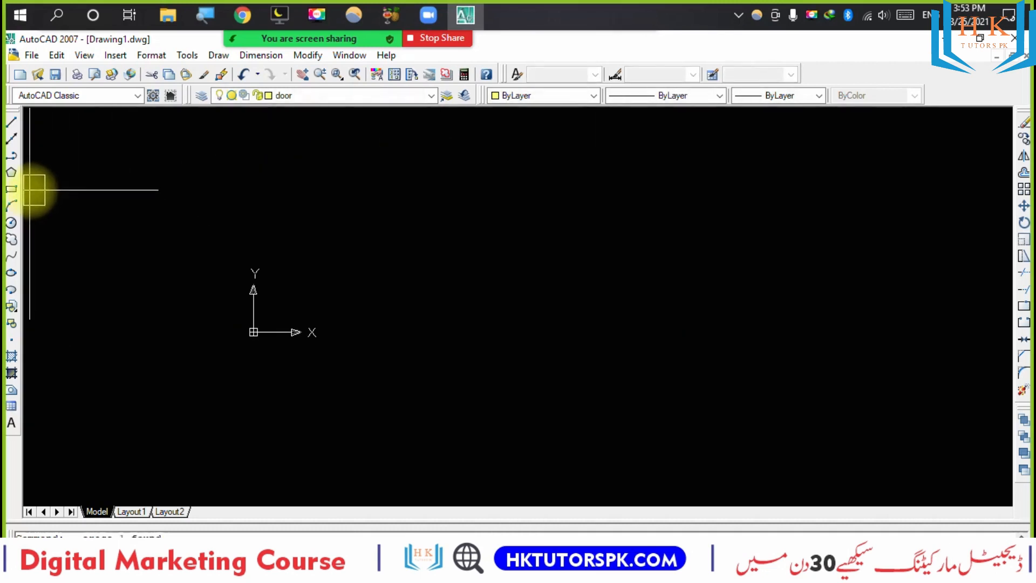
# Draw a three-point arc in the middle of the empty drawing, running down and around to the left.
pyautogui.click(8, 216)
pyautogui.click(525, 251)
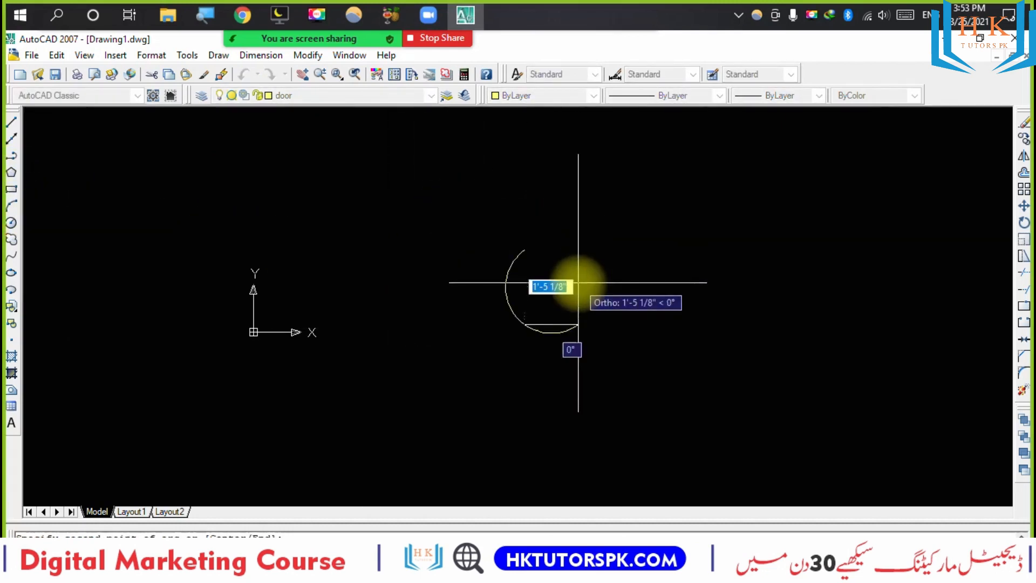
pyautogui.click(426, 292)
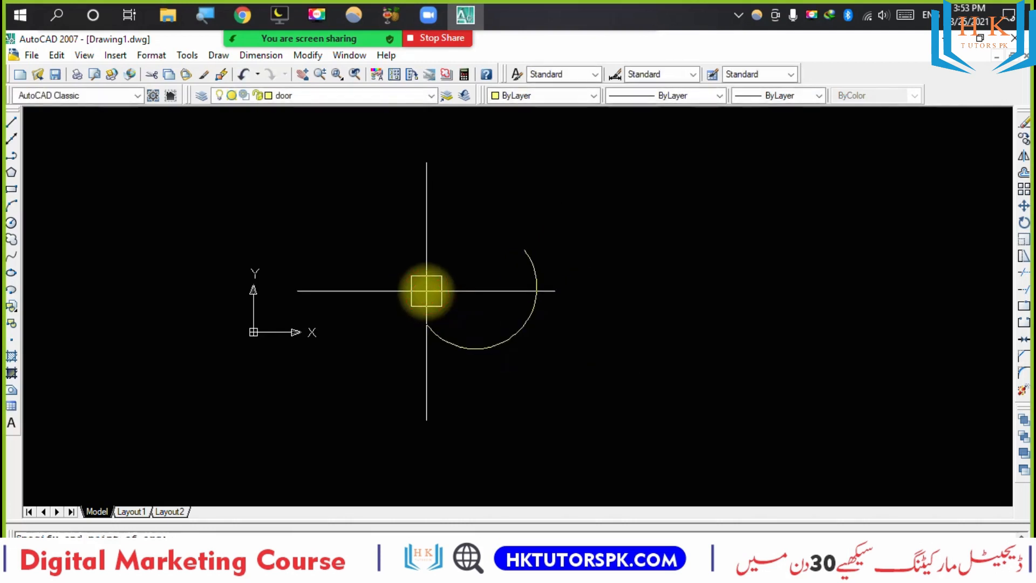
# Replace the arc with a larger three-point arc that starts higher up and bulges to the right.
pyautogui.click(535, 280)
pyautogui.press('Delete')
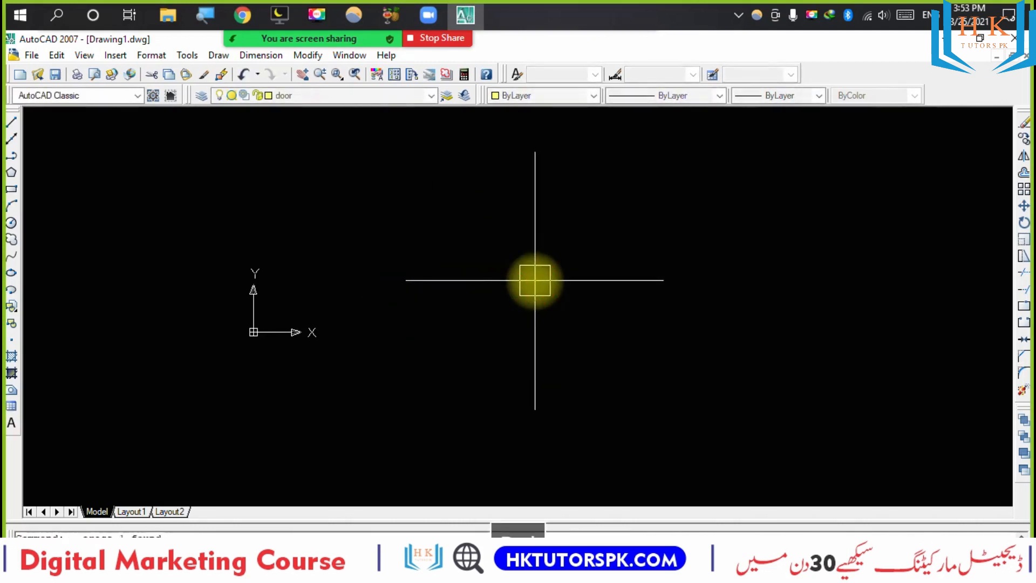
pyautogui.write('arc')
pyautogui.press('Return')
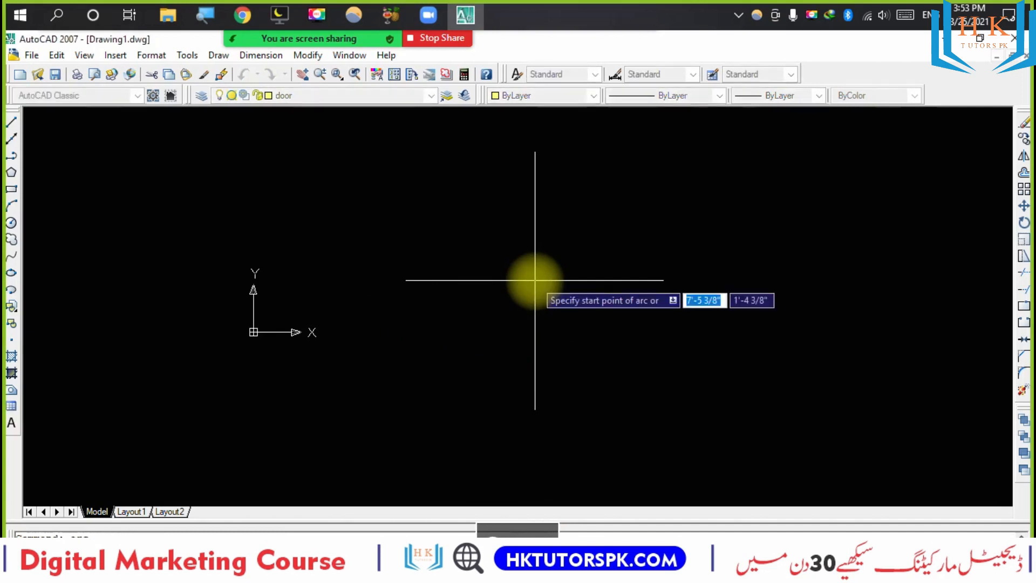
pyautogui.click(418, 169)
pyautogui.click(485, 231)
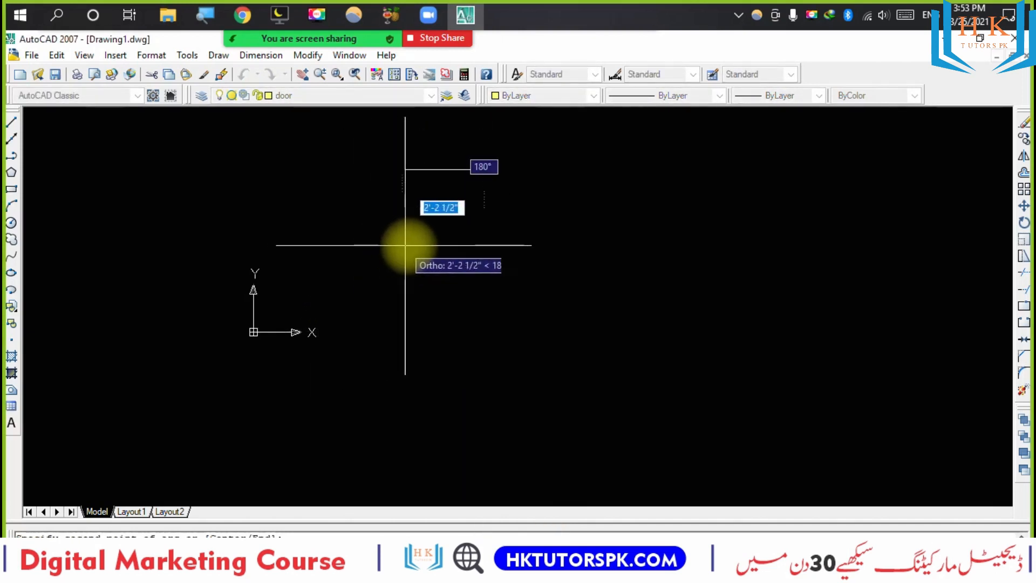
pyautogui.click(437, 342)
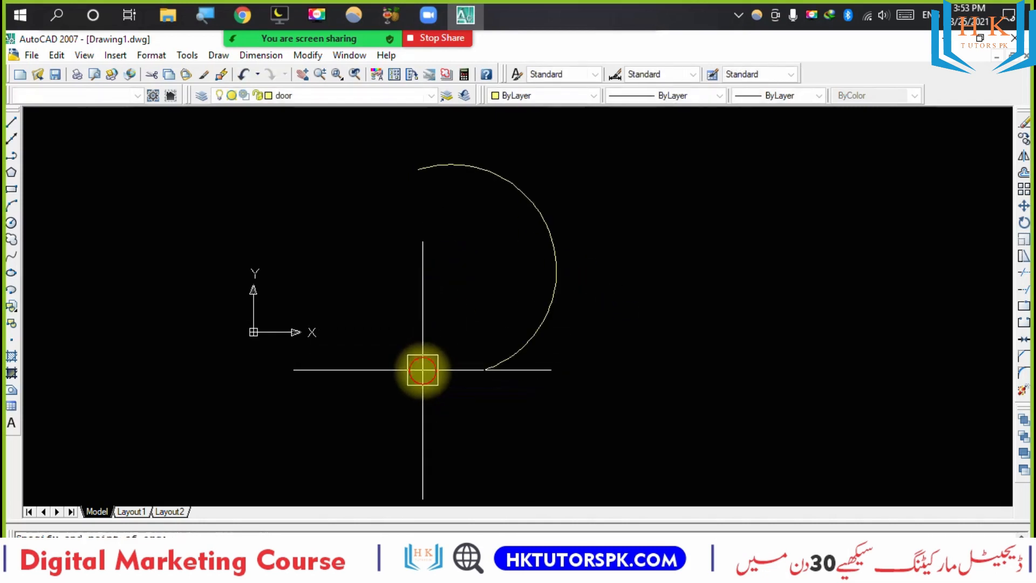
# Delete the large arc.
pyautogui.click(549, 268)
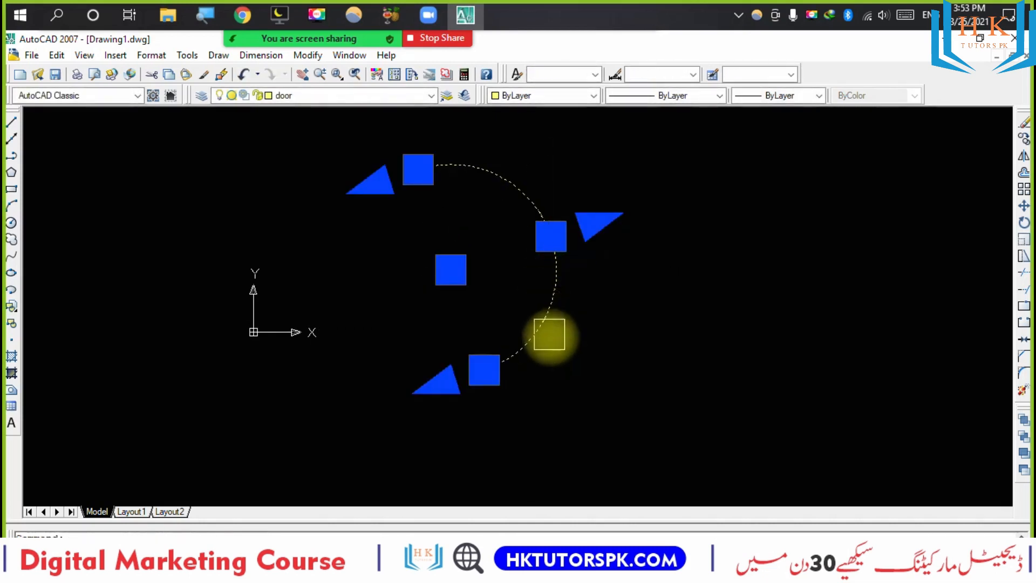
pyautogui.press('Delete')
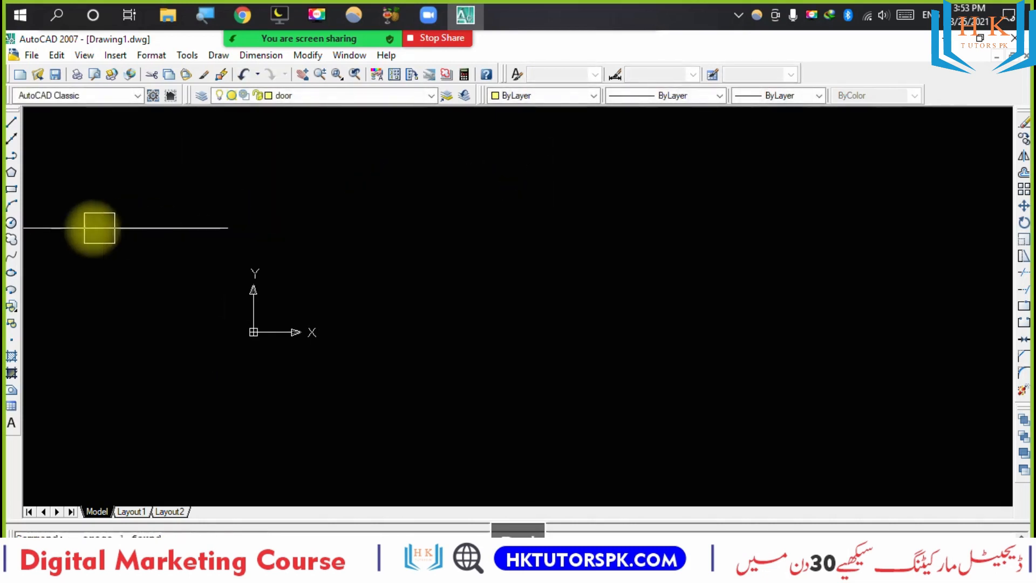
# Draw a freehand circle in the empty area to the upper right of the origin.
pyautogui.click(11, 225)
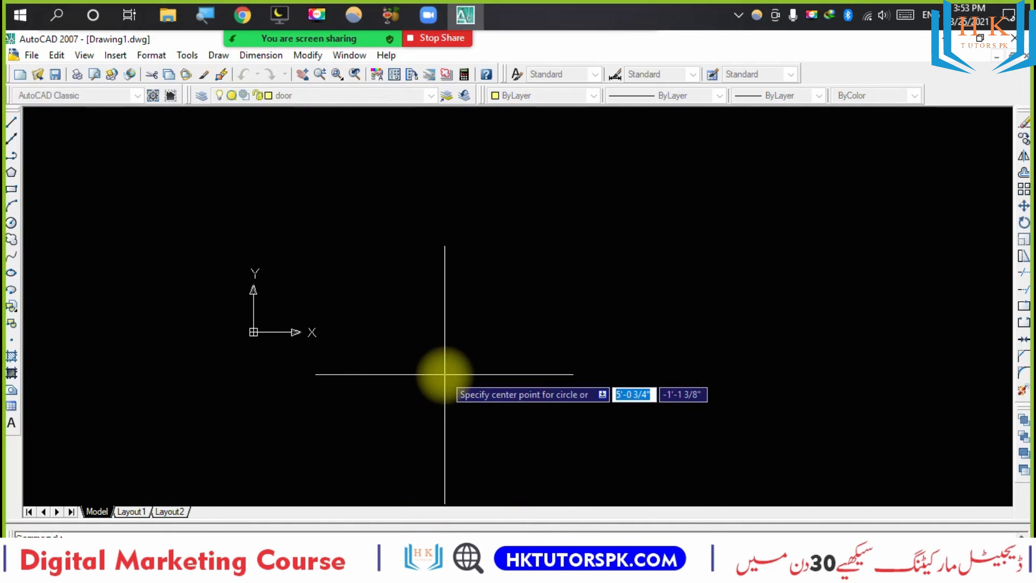
pyautogui.press('Escape')
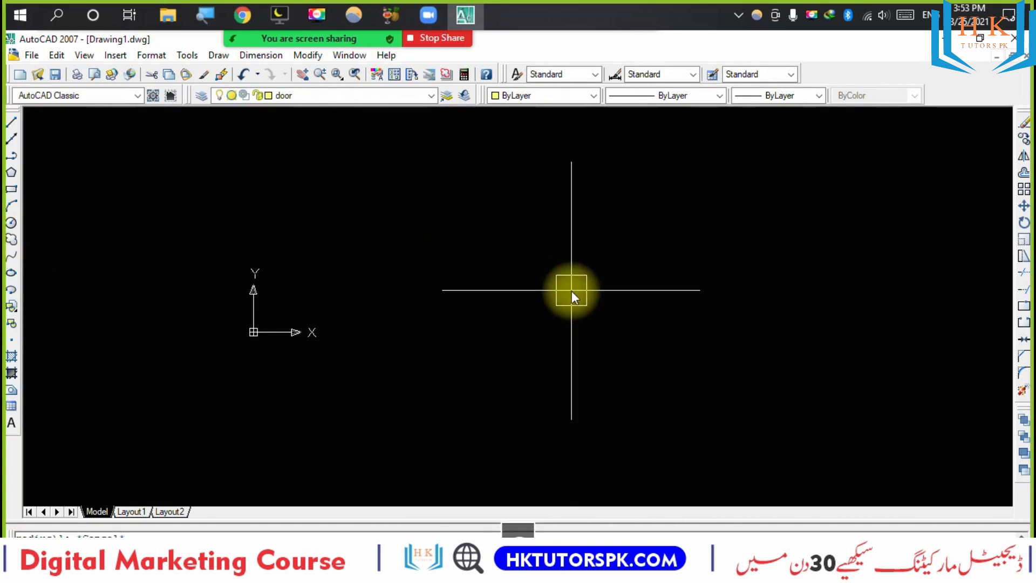
pyautogui.press('Return')
pyautogui.click(621, 364)
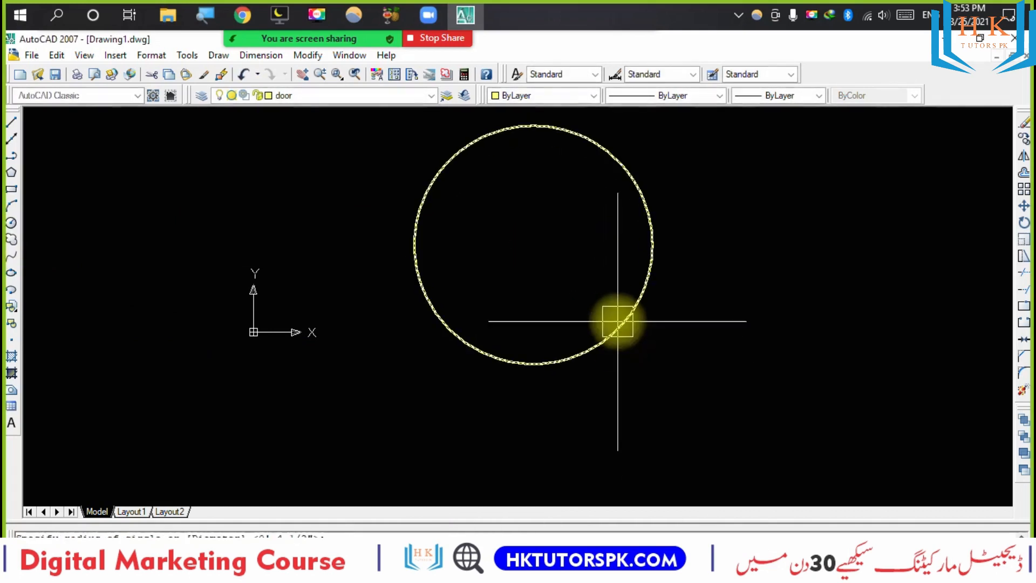
pyautogui.moveTo(617, 313); pyautogui.dragTo(617, 360, button='middle')
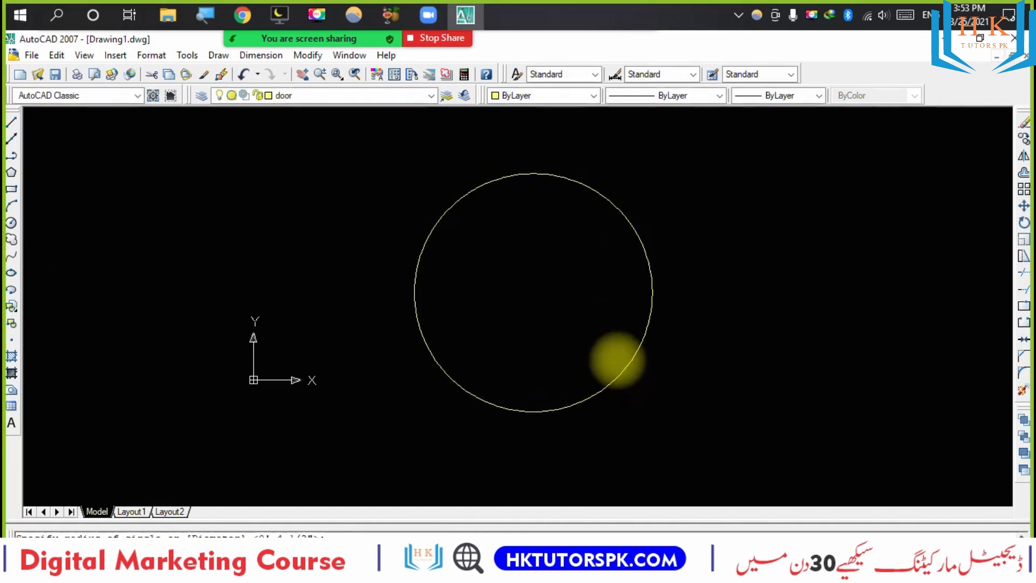
# Convert the circle into a revision cloud with its arc direction reversed.
pyautogui.click(10, 239)
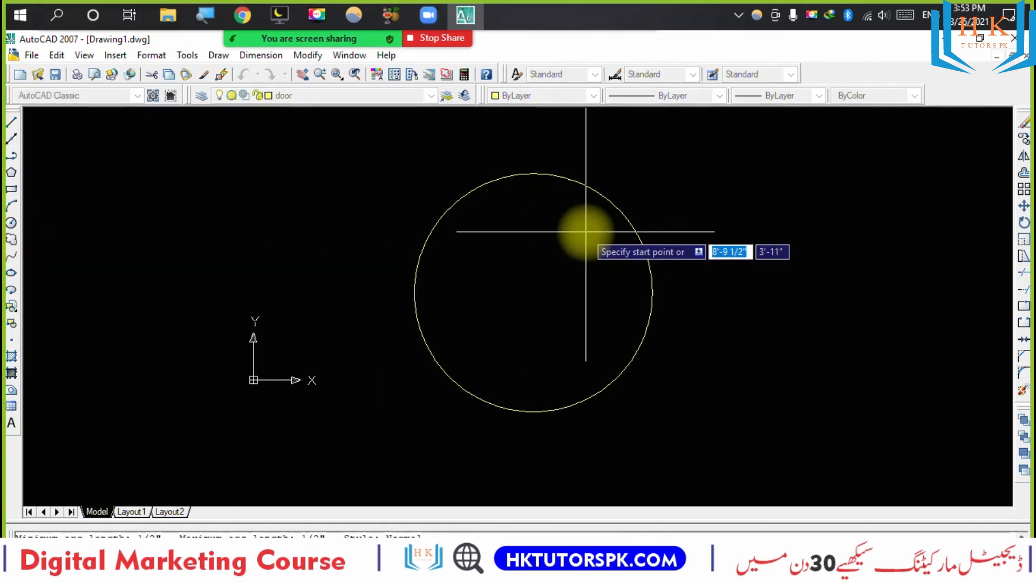
pyautogui.write('o')
pyautogui.press('Return')
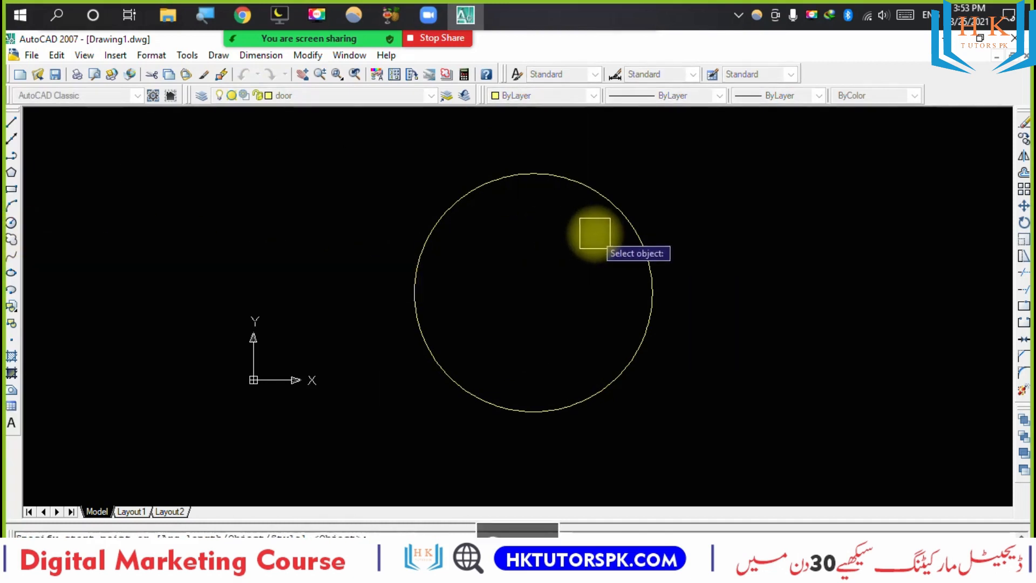
pyautogui.click(619, 222)
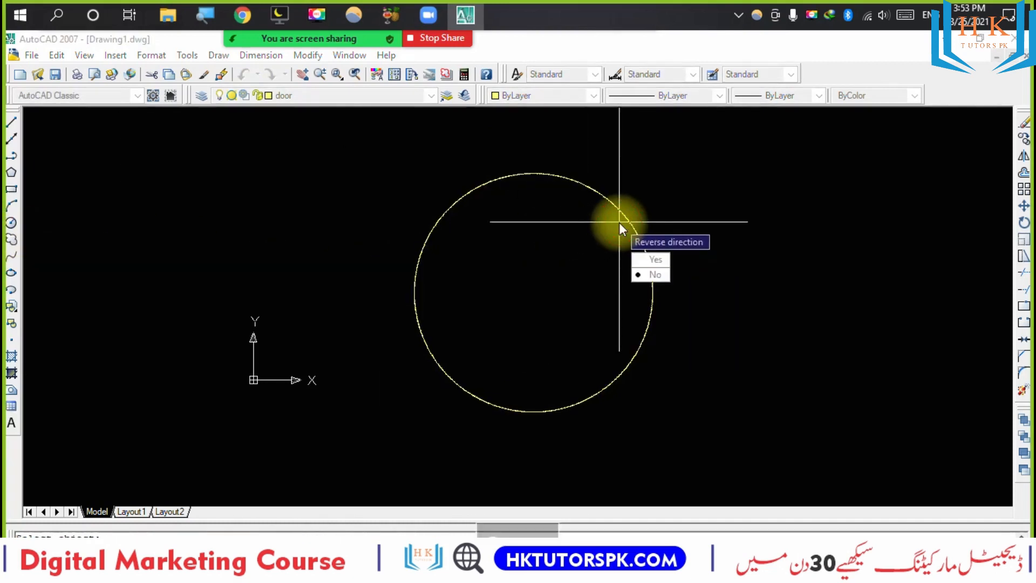
pyautogui.click(657, 263)
# Examine the reversed revision cloud arcs up close along the first circle's outline.
pyautogui.scroll(5, 621, 227)
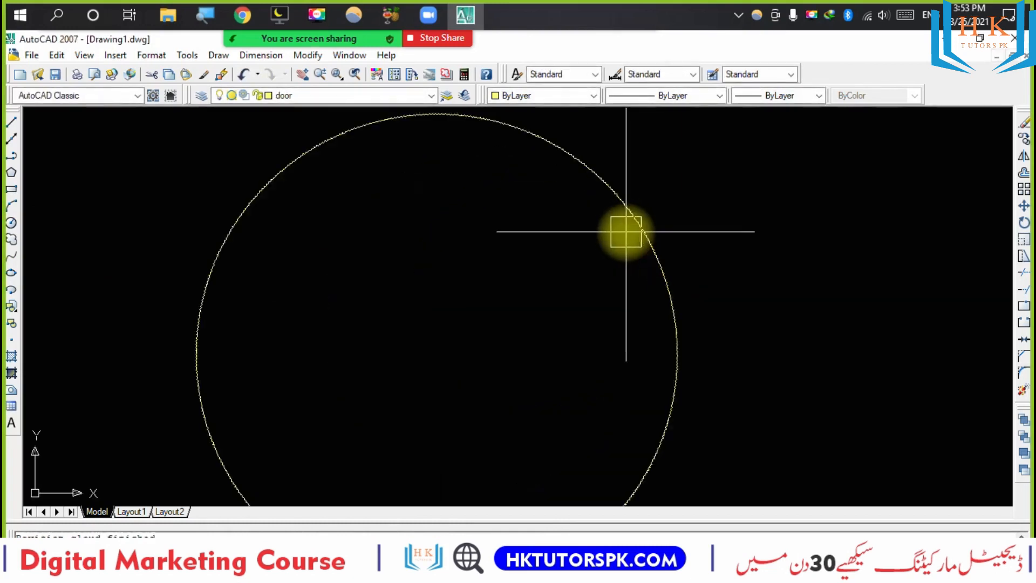
pyautogui.click(703, 195)
pyautogui.scroll(6, 661, 237)
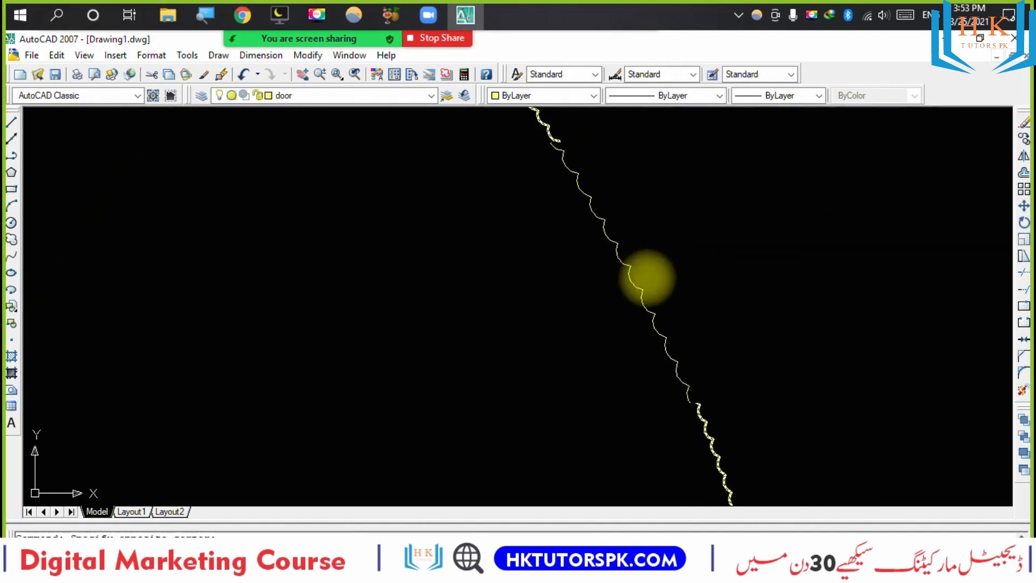
pyautogui.scroll(-8, 632, 338)
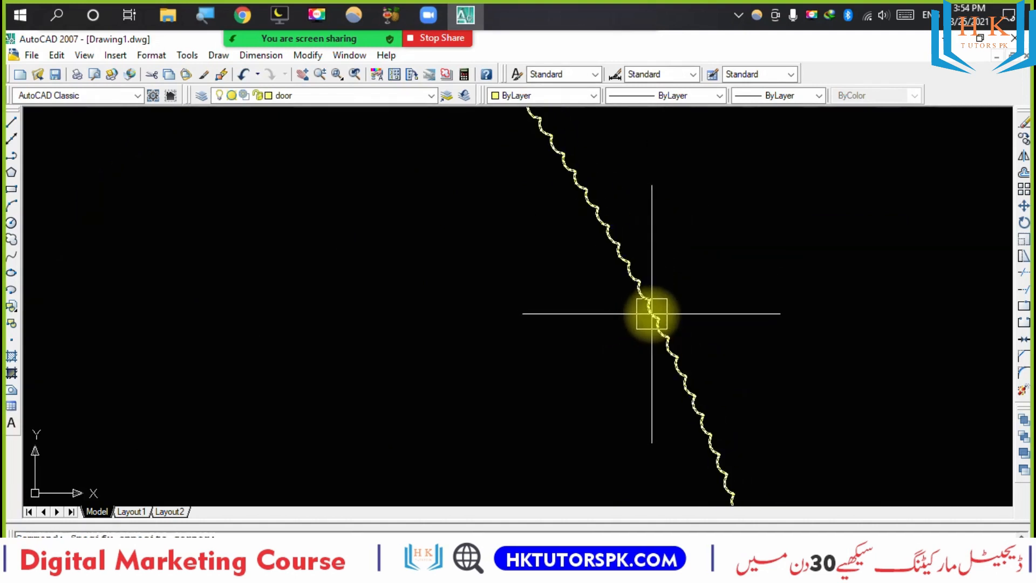
pyautogui.scroll(6, 653, 316)
pyautogui.scroll(6, 647, 322)
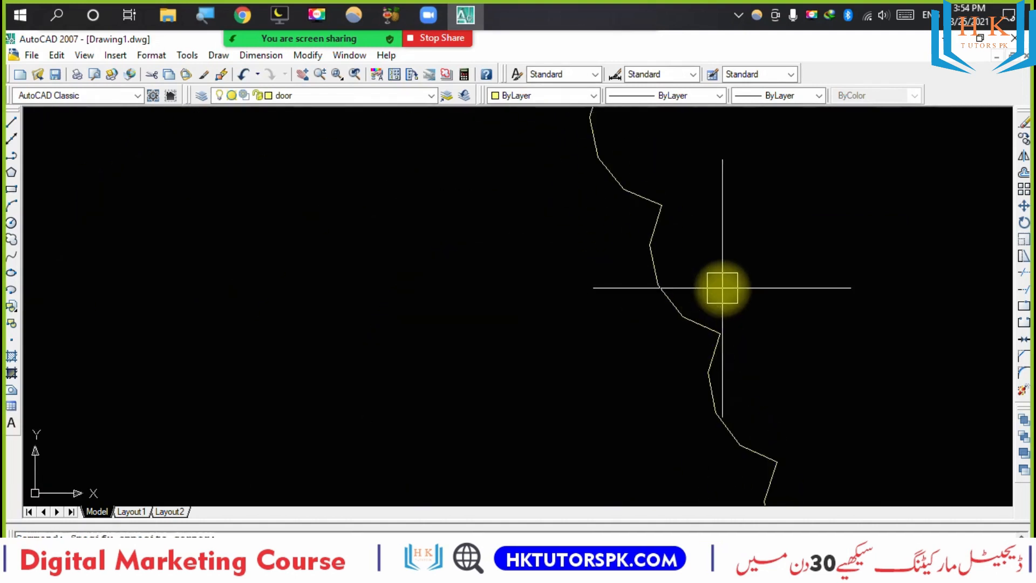
pyautogui.scroll(2, 637, 304)
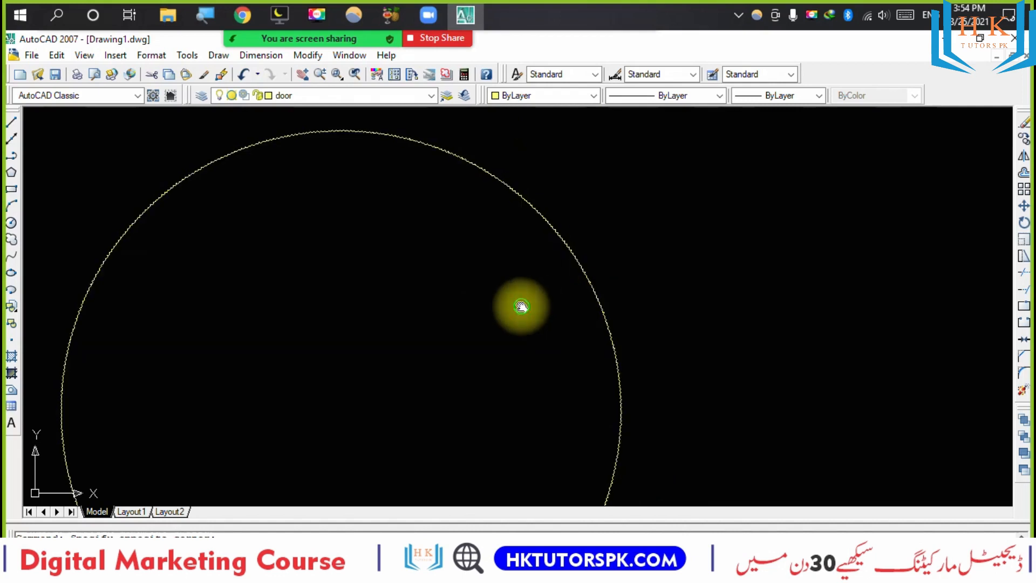
pyautogui.moveTo(522, 303); pyautogui.dragTo(663, 294, button='middle')
pyautogui.moveTo(529, 301)
pyautogui.mouseDown(button='middle')
pyautogui.moveTo(664, 285)
pyautogui.moveTo(562, 344)
pyautogui.mouseUp(button='middle')
pyautogui.scroll(6, 679, 318)
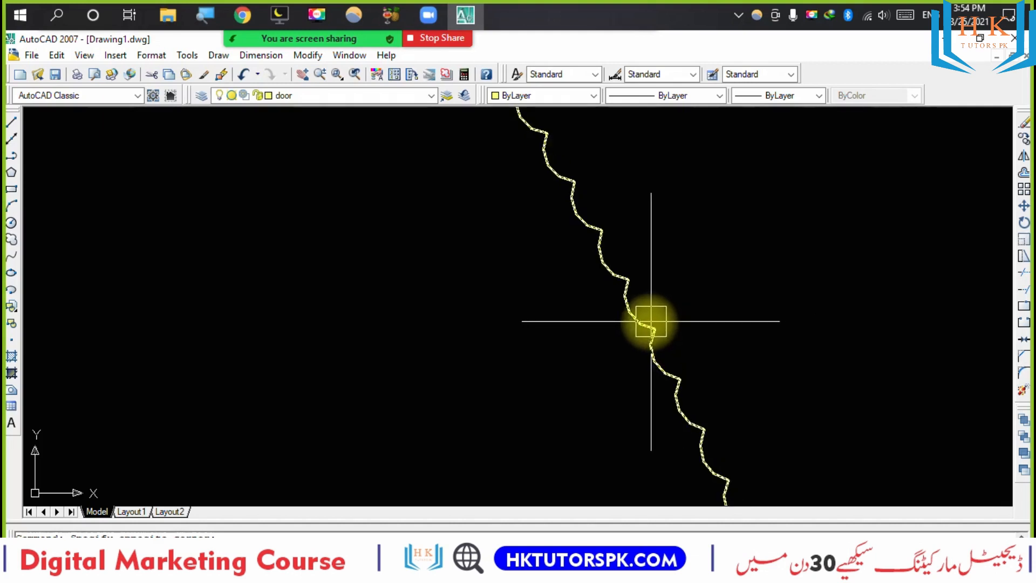
pyautogui.moveTo(624, 321); pyautogui.dragTo(627, 256, button='middle')
pyautogui.scroll(5, 569, 323)
pyautogui.scroll(-2, 626, 257)
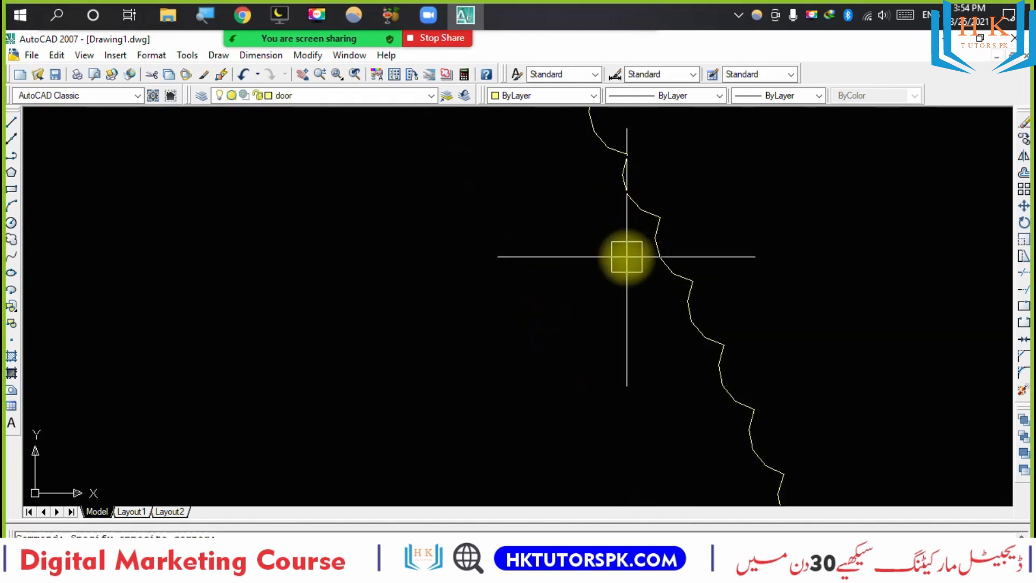
pyautogui.scroll(-1, 624, 277)
pyautogui.scroll(-4, 624, 277)
pyautogui.moveTo(615, 297); pyautogui.dragTo(742, 287, button='middle')
pyautogui.scroll(4, 718, 314)
pyautogui.scroll(3, 689, 323)
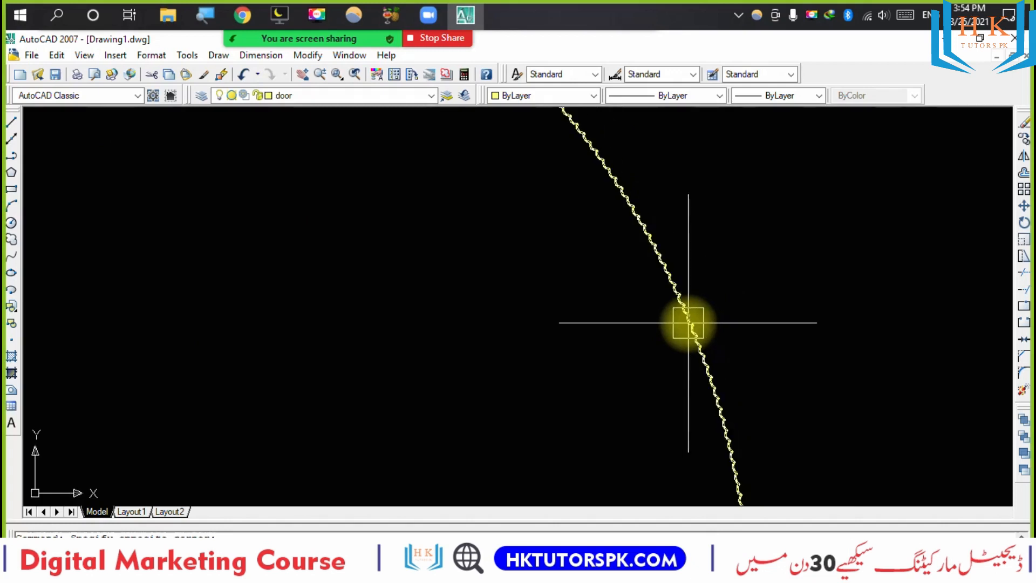
pyautogui.moveTo(770, 326); pyautogui.dragTo(636, 321, button='middle')
# Draw a second, larger circle to the upper right of the revision cloud.
pyautogui.write('c')
pyautogui.press('Return')
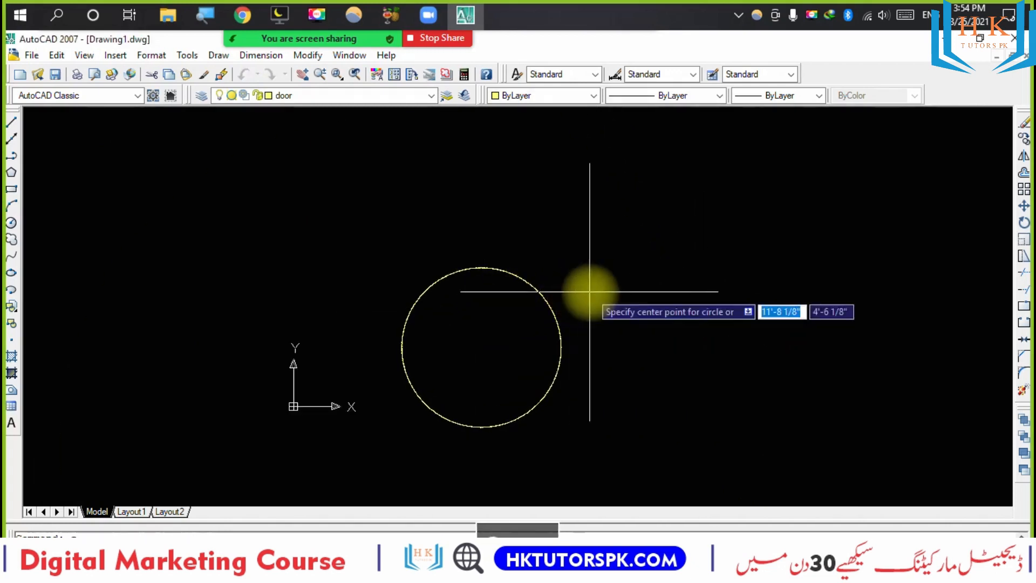
pyautogui.click(751, 264)
pyautogui.click(810, 367)
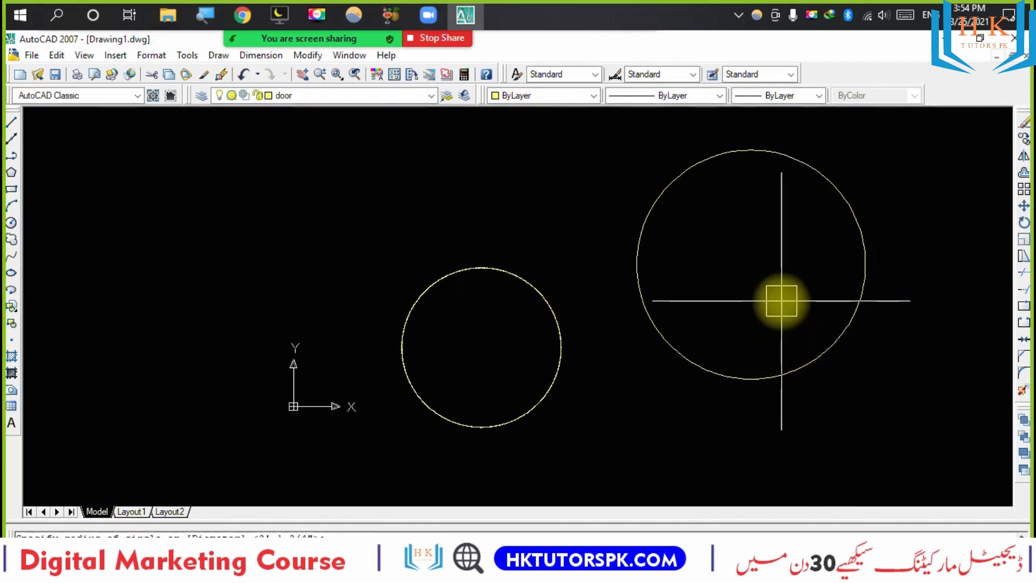
# Zoom to the drawing extents and look over the outline of the second circle.
pyautogui.moveTo(617, 344); pyautogui.dragTo(617, 350, button='middle')
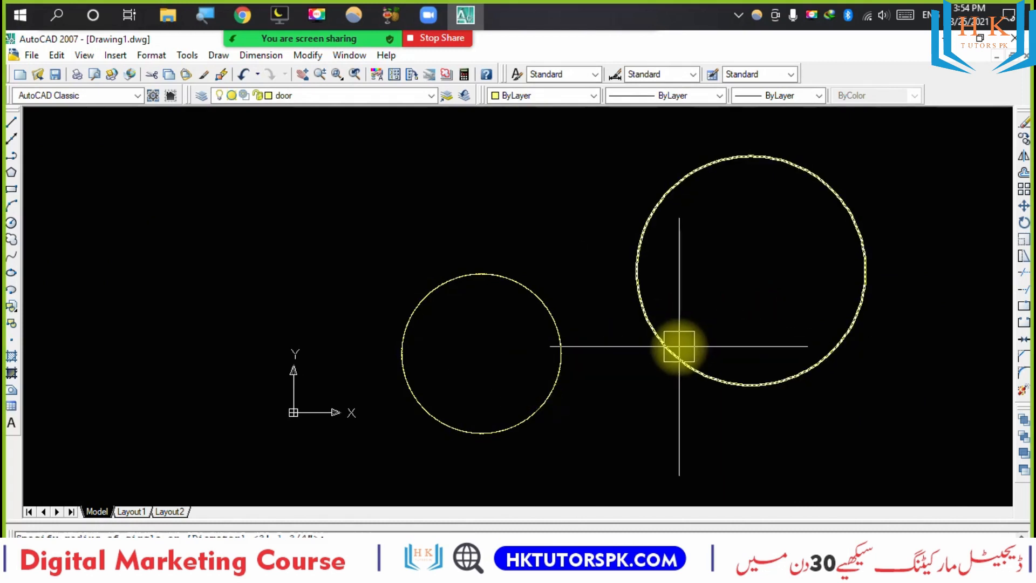
pyautogui.moveTo(752, 338); pyautogui.dragTo(594, 333, button='middle')
pyautogui.moveTo(711, 282)
pyautogui.mouseDown(button='middle')
pyautogui.moveTo(648, 305)
pyautogui.moveTo(584, 362)
pyautogui.moveTo(600, 243)
pyautogui.mouseUp(button='middle')
pyautogui.moveTo(615, 389)
pyautogui.mouseDown(button='middle')
pyautogui.moveTo(609, 218)
pyautogui.moveTo(633, 329)
pyautogui.mouseUp(button='middle')
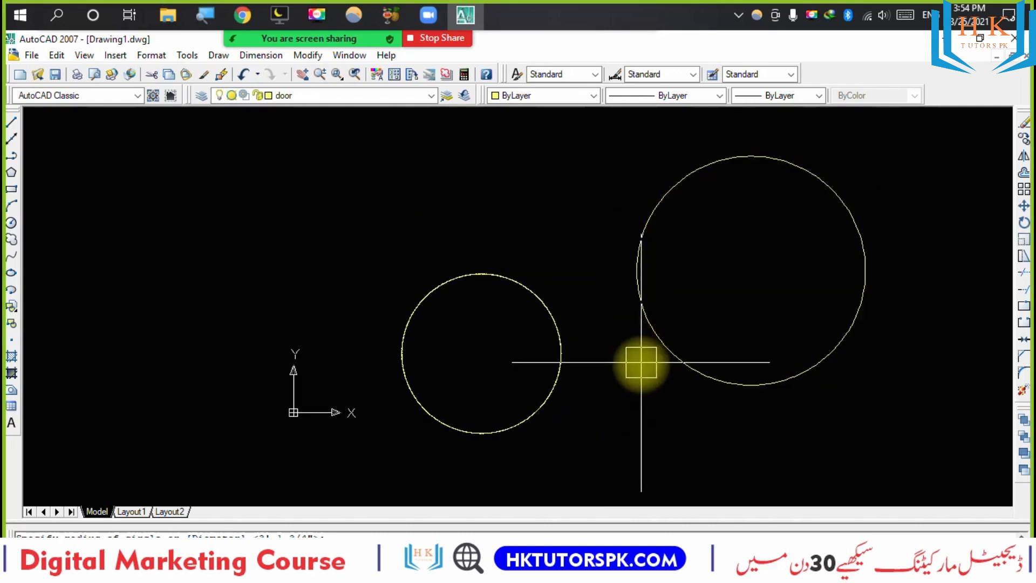
pyautogui.click(616, 366)
pyautogui.write('z')
pyautogui.press('Return')
pyautogui.write('e')
pyautogui.press('Return')
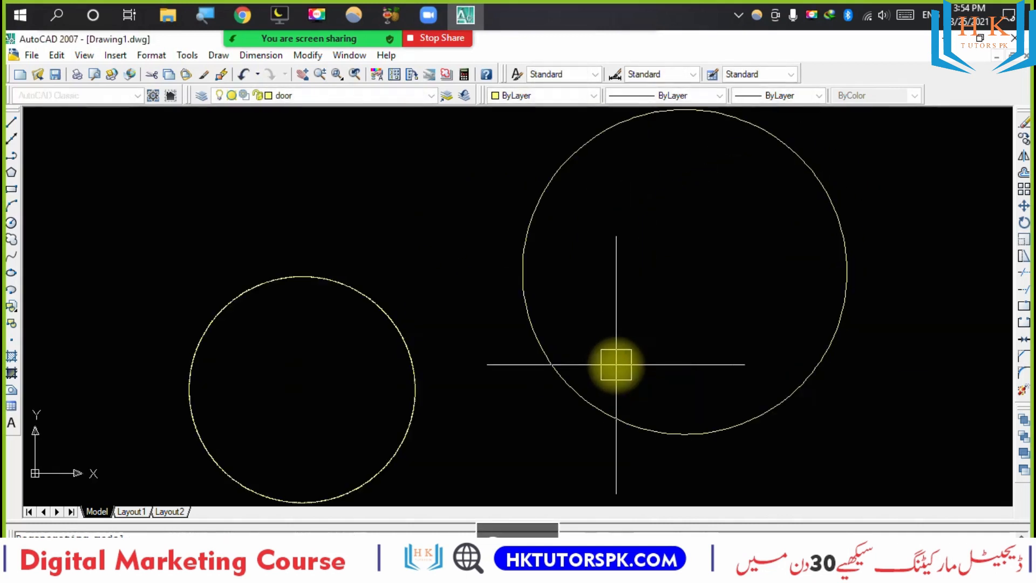
pyautogui.moveTo(844, 361); pyautogui.dragTo(586, 378, button='middle')
pyautogui.moveTo(830, 323)
pyautogui.mouseDown(button='middle')
pyautogui.moveTo(435, 352)
pyautogui.moveTo(720, 338)
pyautogui.moveTo(625, 322)
pyautogui.moveTo(509, 324)
pyautogui.mouseUp(button='middle')
pyautogui.moveTo(449, 331); pyautogui.dragTo(639, 322, button='middle')
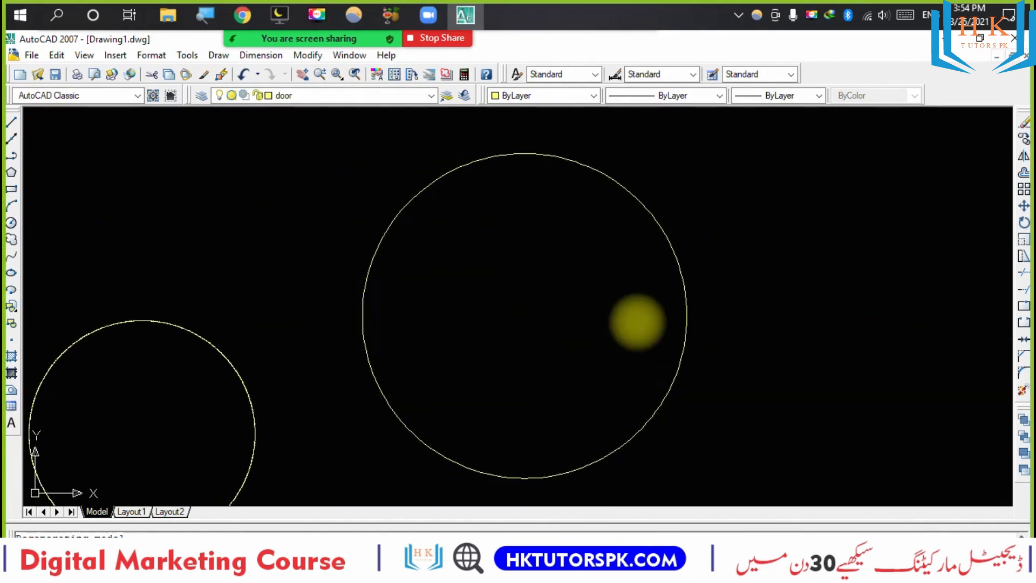
pyautogui.scroll(1, 650, 319)
pyautogui.scroll(-2, 650, 319)
pyautogui.scroll(4, 649, 319)
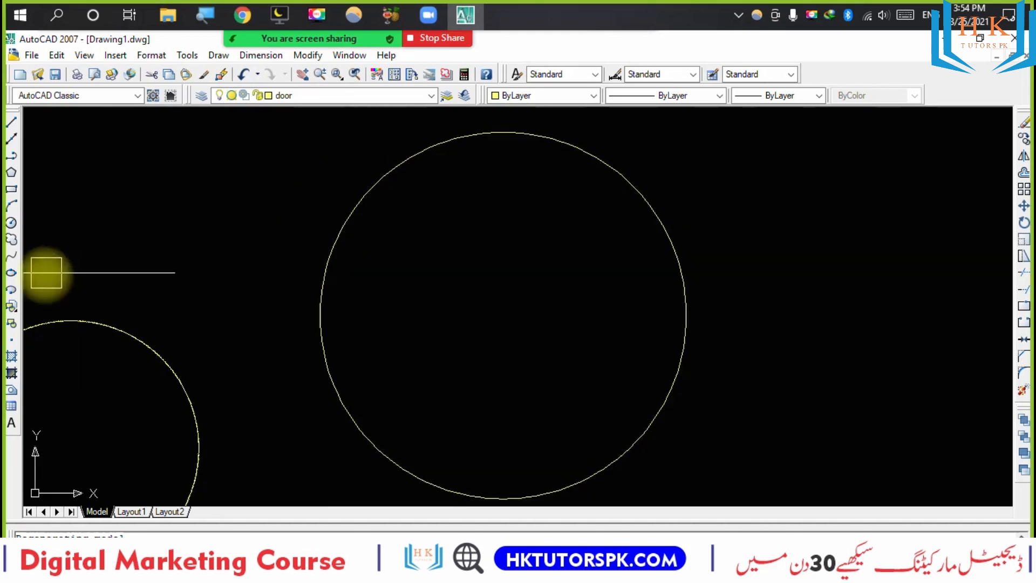
# Convert the larger circle into a revision cloud without reversing its arc direction.
pyautogui.click(10, 240)
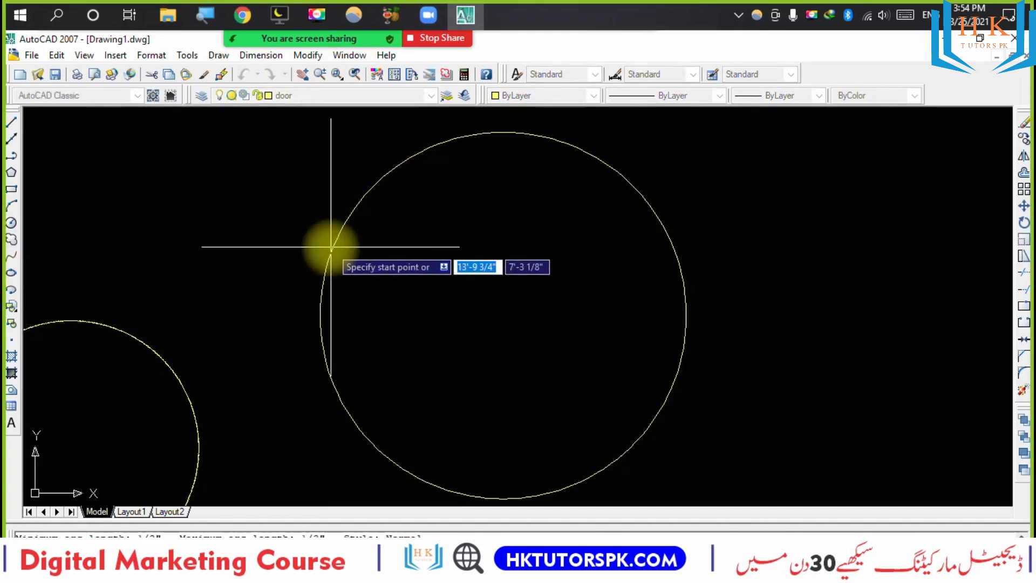
pyautogui.press('Return')
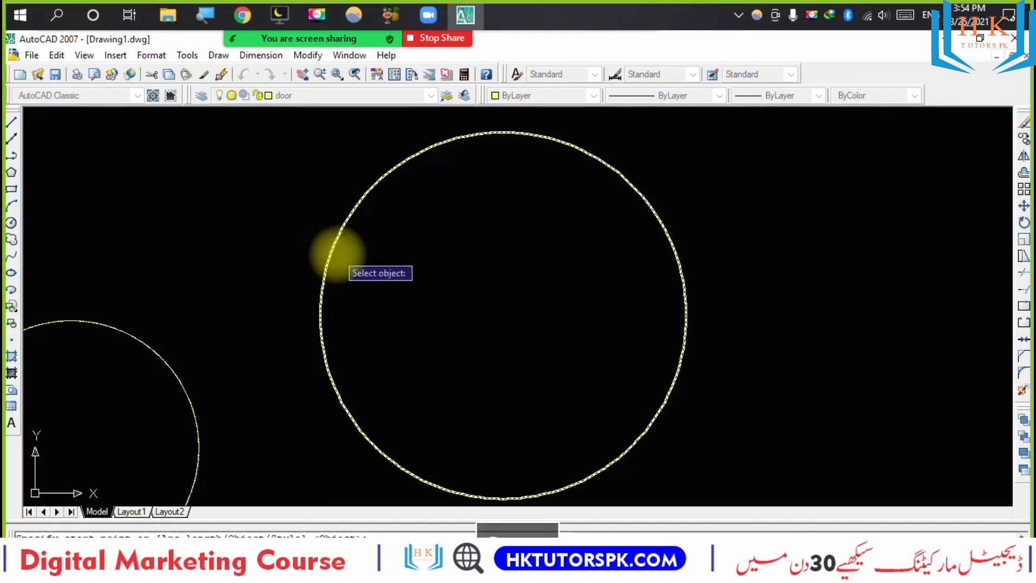
pyautogui.click(337, 254)
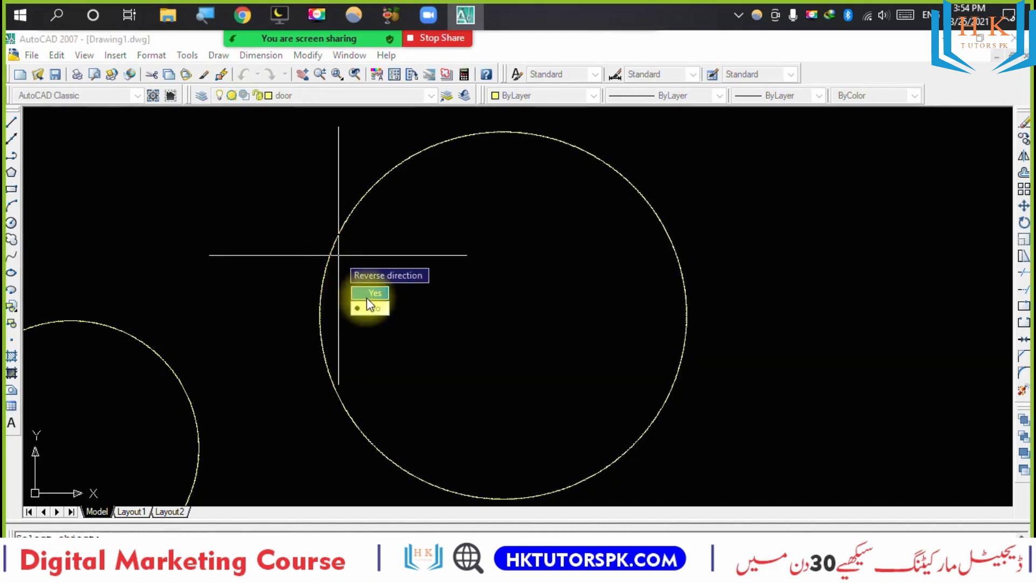
pyautogui.click(378, 309)
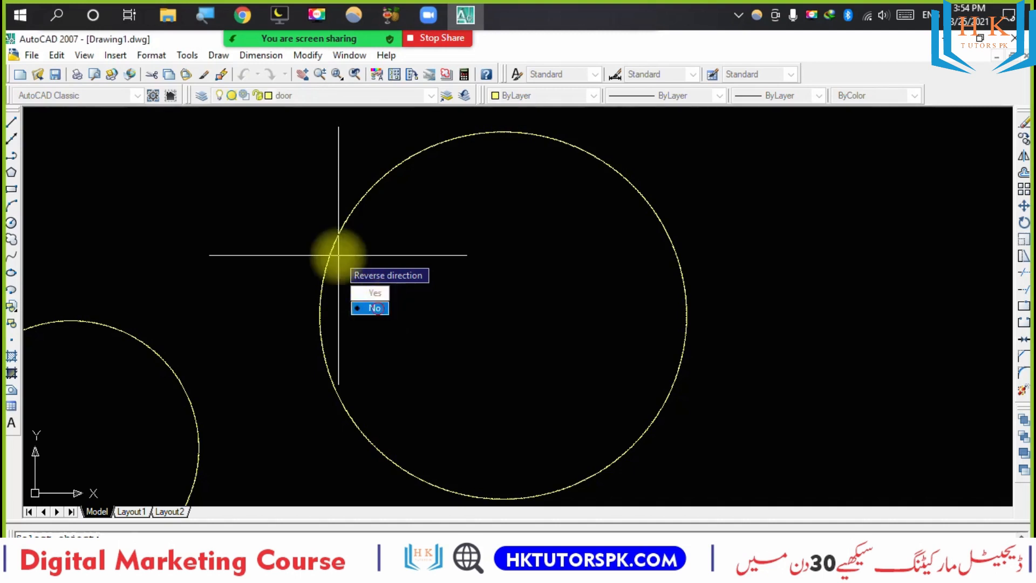
# Examine the unreversed arcs of the larger cloud and compare them with the smaller cloud's reversed arcs.
pyautogui.scroll(5, 329, 249)
pyautogui.scroll(-3, 350, 232)
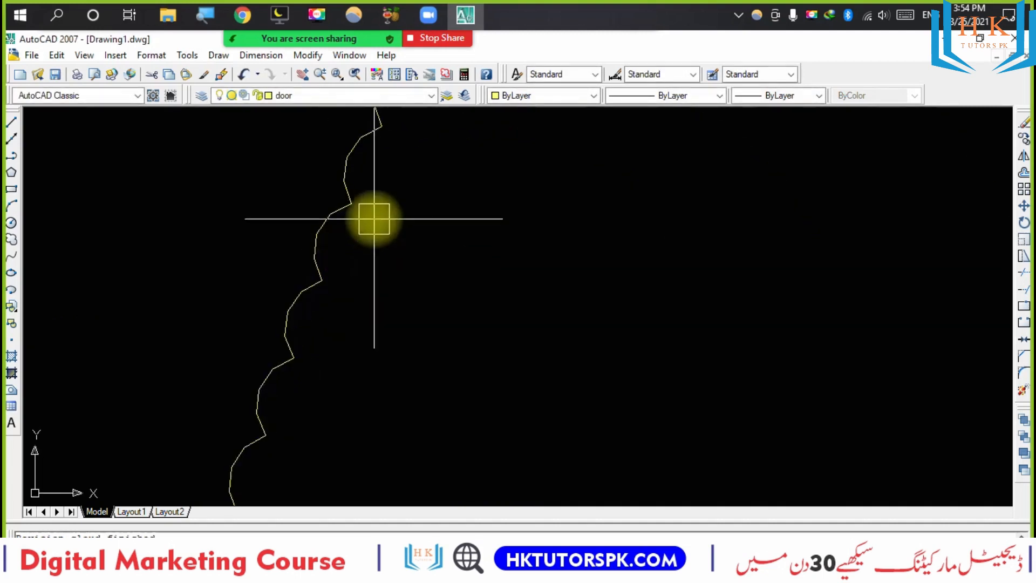
pyautogui.scroll(-4, 321, 312)
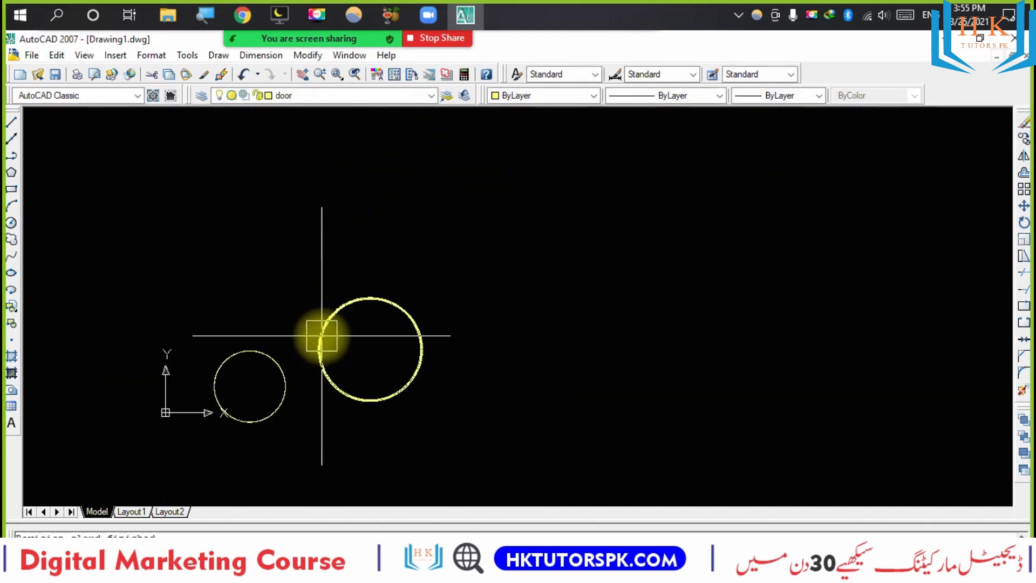
pyautogui.scroll(6, 308, 322)
pyautogui.scroll(5, 308, 294)
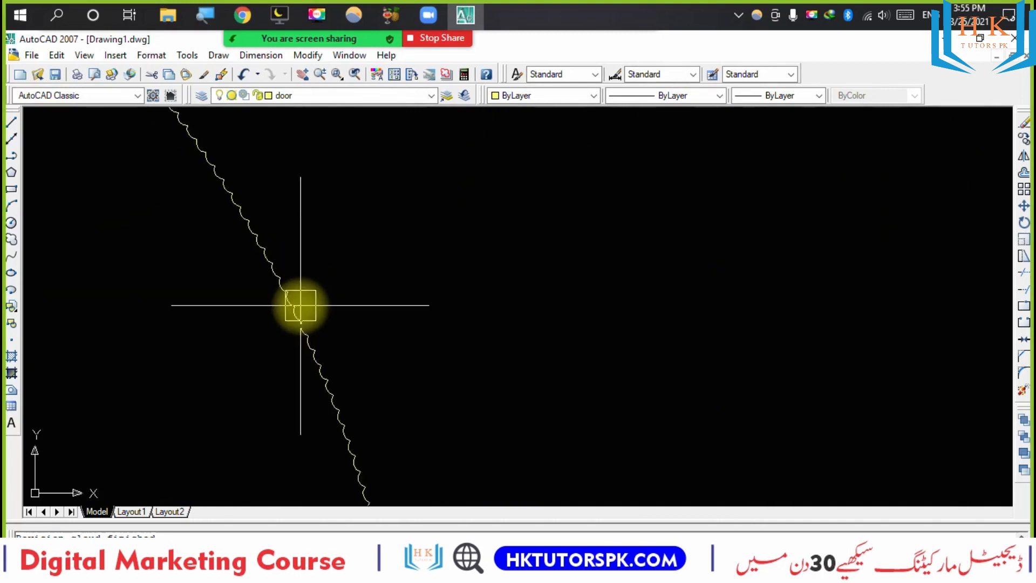
pyautogui.scroll(-6, 428, 292)
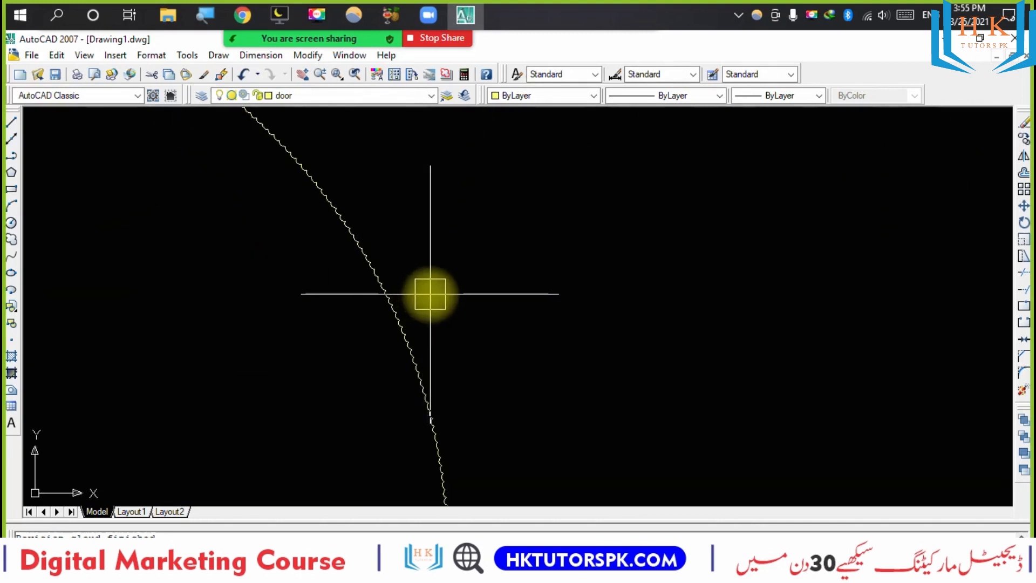
pyautogui.scroll(4, 497, 286)
pyautogui.scroll(5, 433, 293)
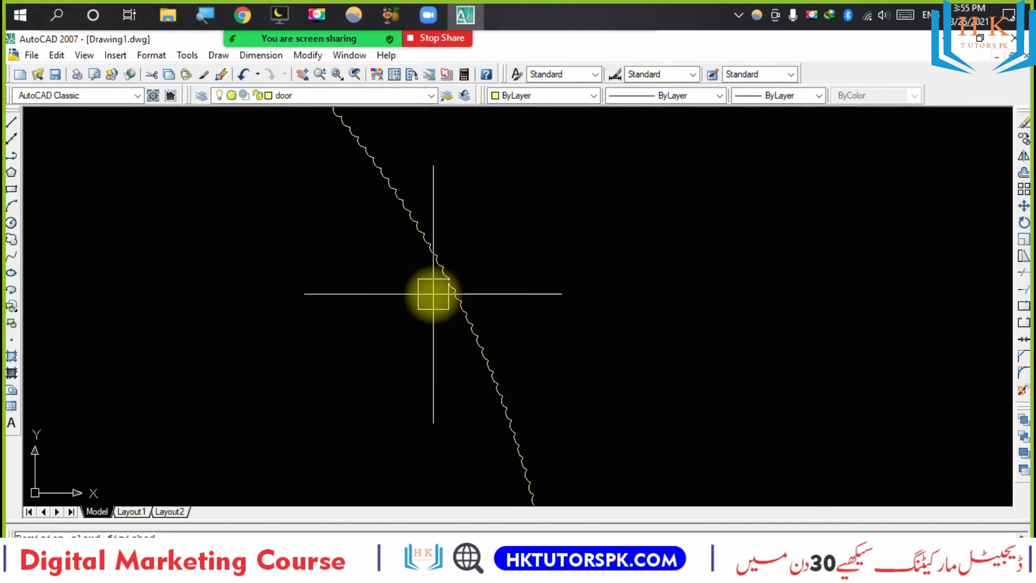
pyautogui.scroll(-6, 562, 363)
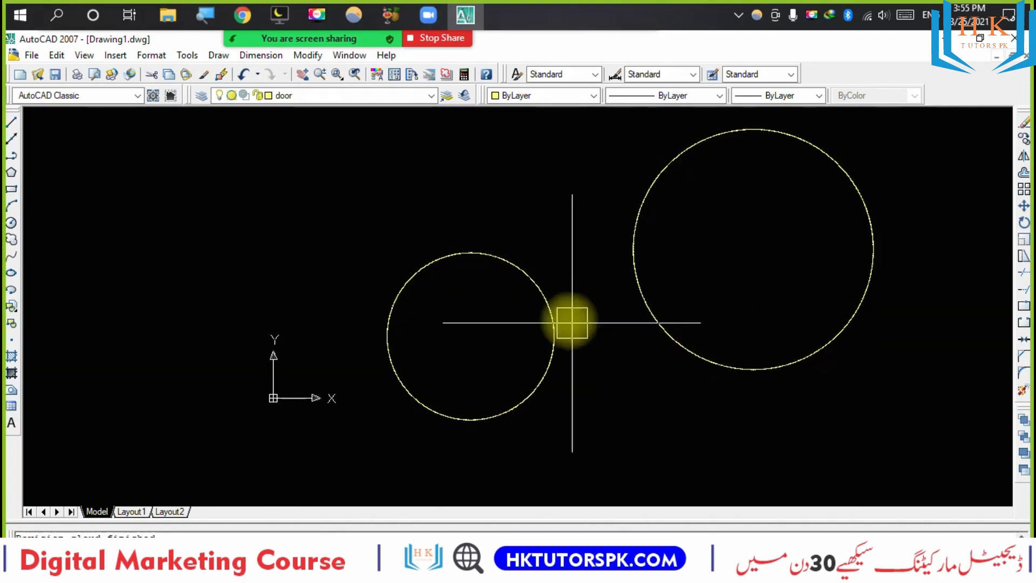
# Select the larger revision cloud and inspect the grips along its outline.
pyautogui.moveTo(710, 264); pyautogui.dragTo(613, 319, button='middle')
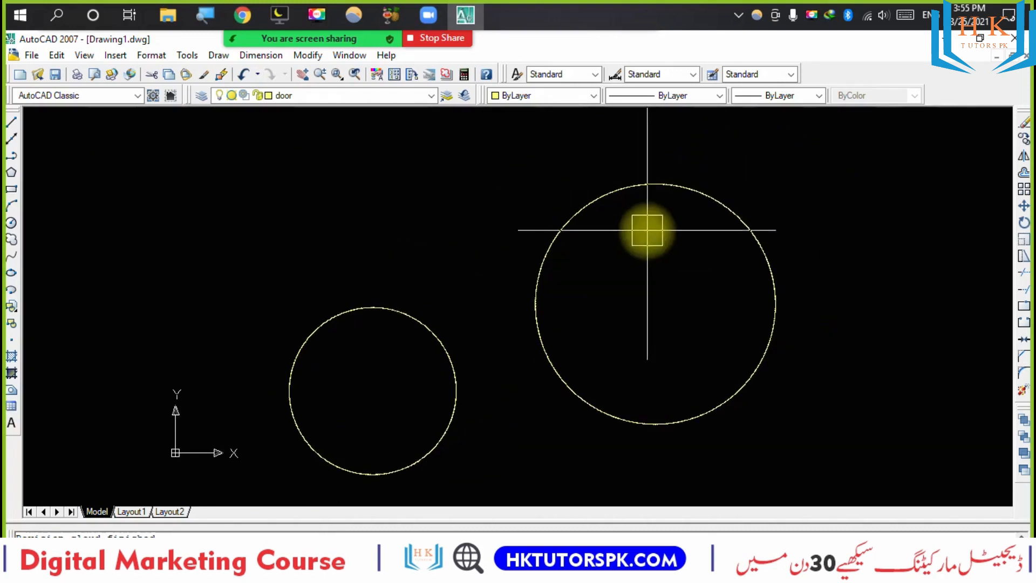
pyautogui.click(702, 198)
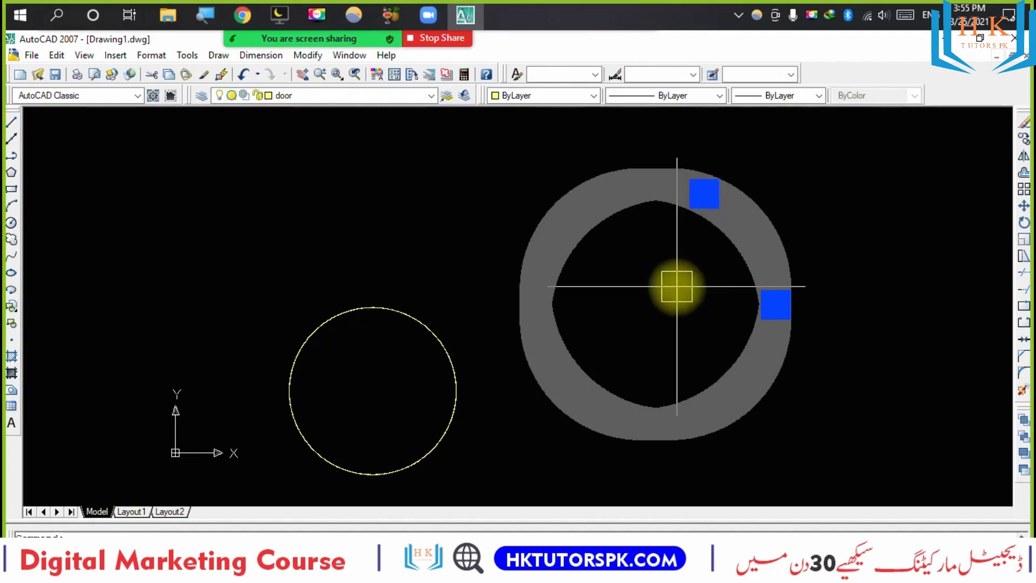
pyautogui.scroll(5, 696, 230)
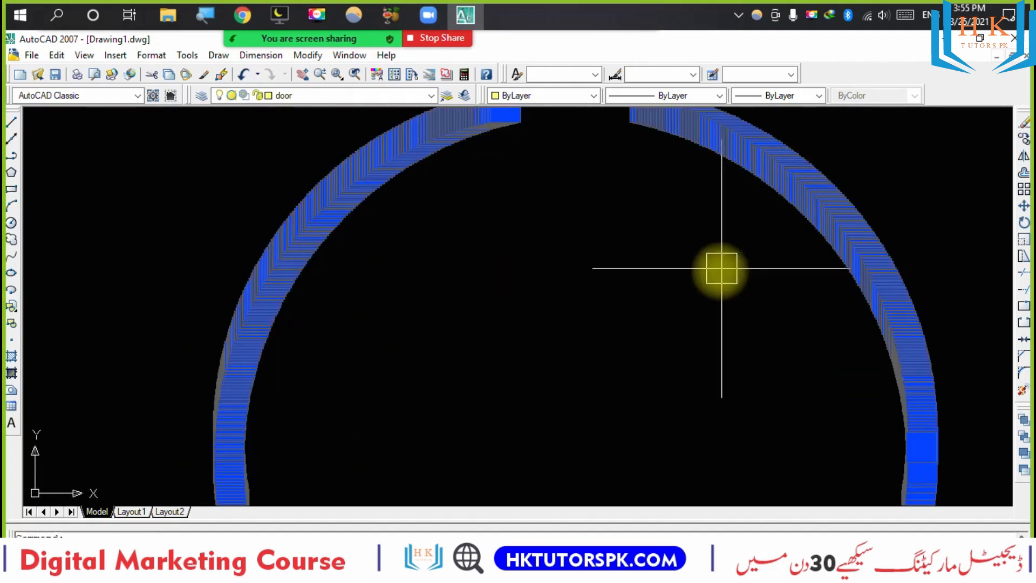
# Draw a circle in the empty area above the smaller revision cloud, larger than both existing clouds.
pyautogui.scroll(-6, 719, 272)
pyautogui.press('Escape')
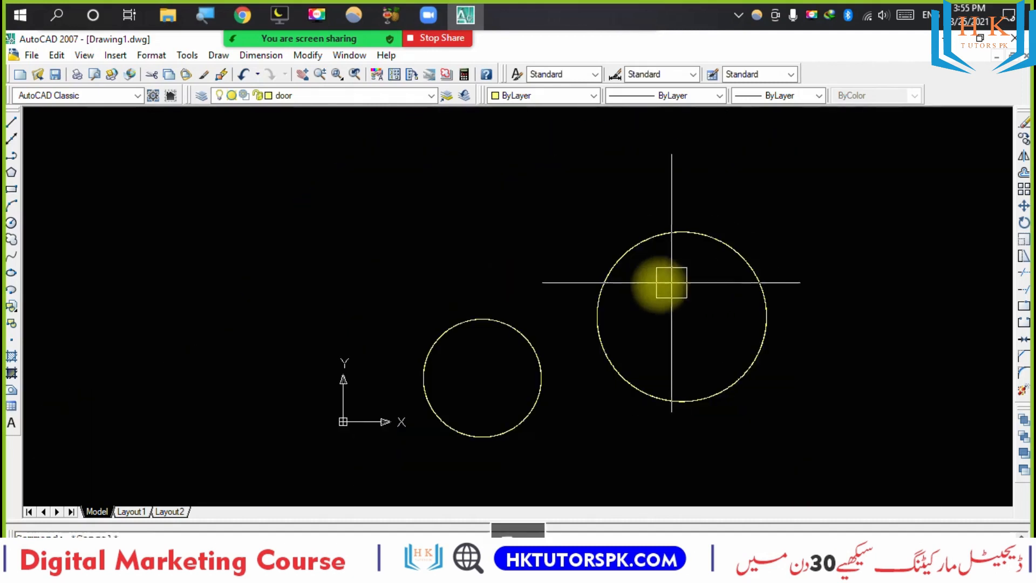
pyautogui.write('c')
pyautogui.press('Return')
pyautogui.click(467, 166)
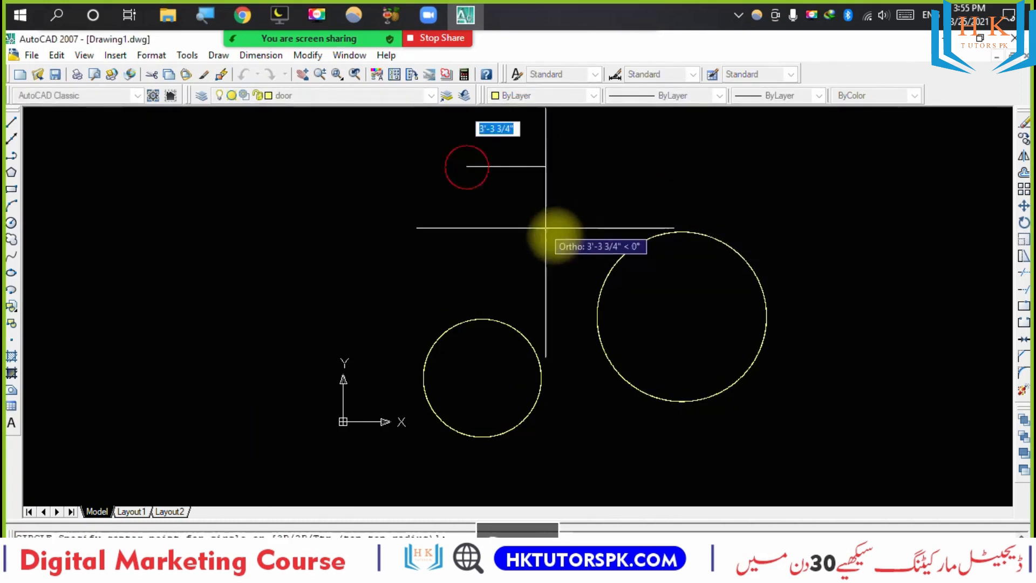
pyautogui.click(578, 257)
# Select the new circle and the larger revision cloud in turn to compare their grips.
pyautogui.click(565, 233)
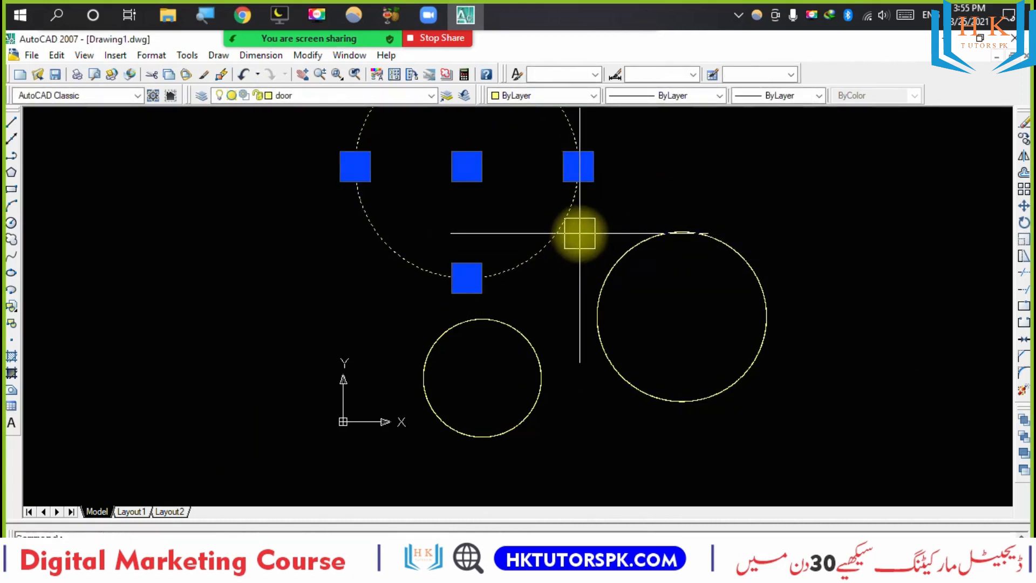
pyautogui.moveTo(580, 233); pyautogui.dragTo(550, 308, button='middle')
pyautogui.press('Escape')
pyautogui.click(682, 310)
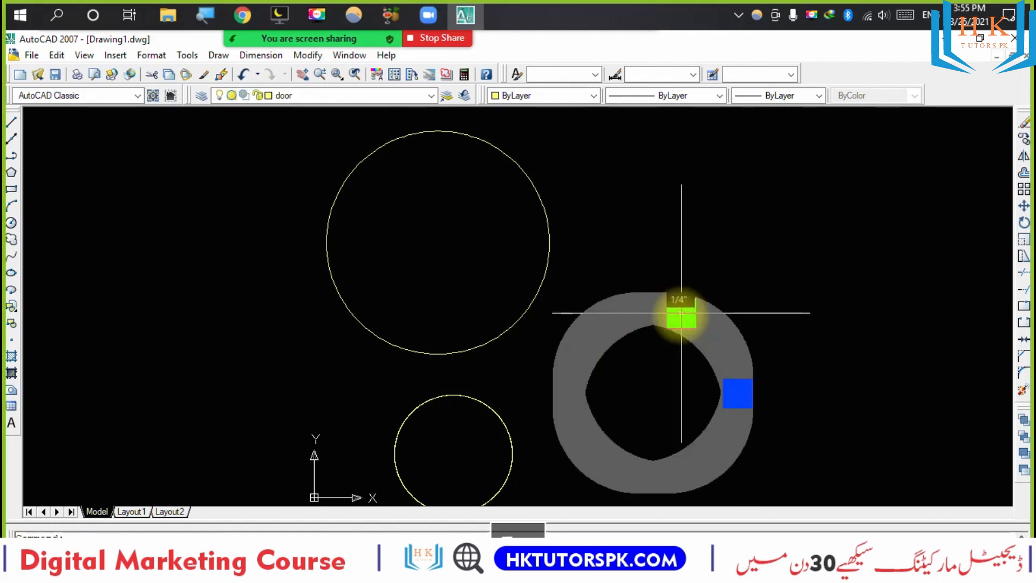
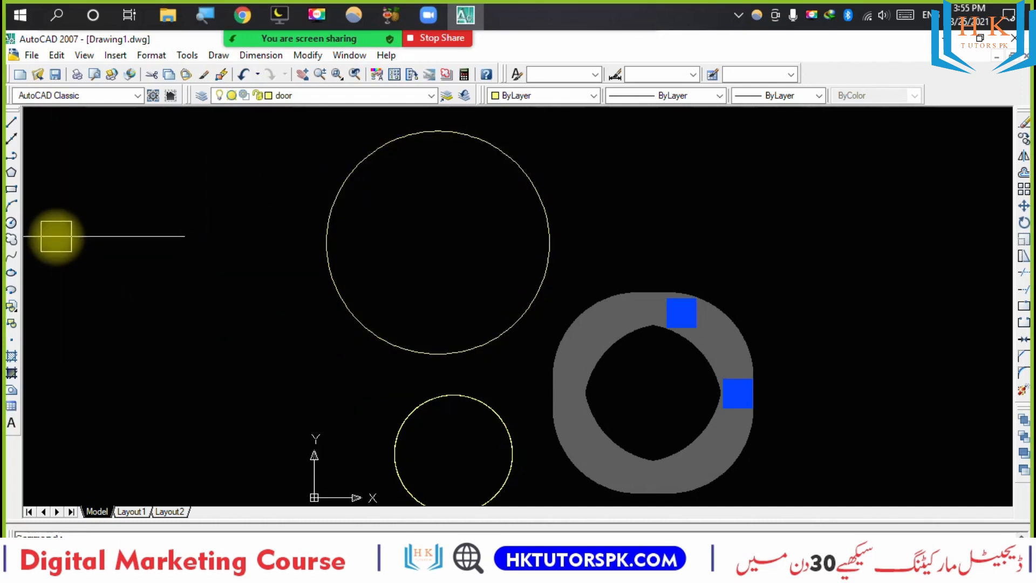
pyautogui.click(14, 261)
pyautogui.moveTo(371, 241); pyautogui.dragTo(49, 273, button='middle')
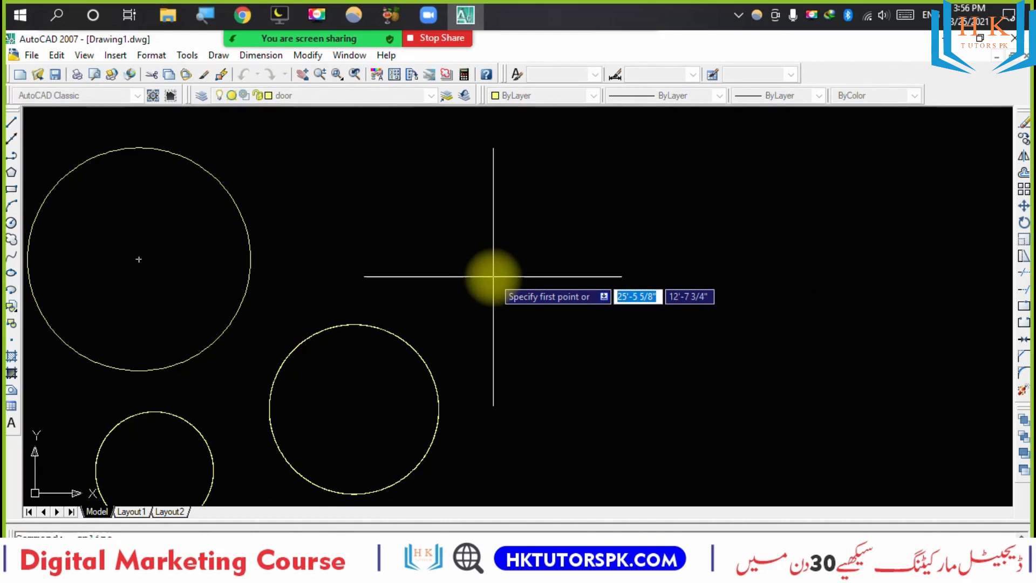
pyautogui.press('Escape')
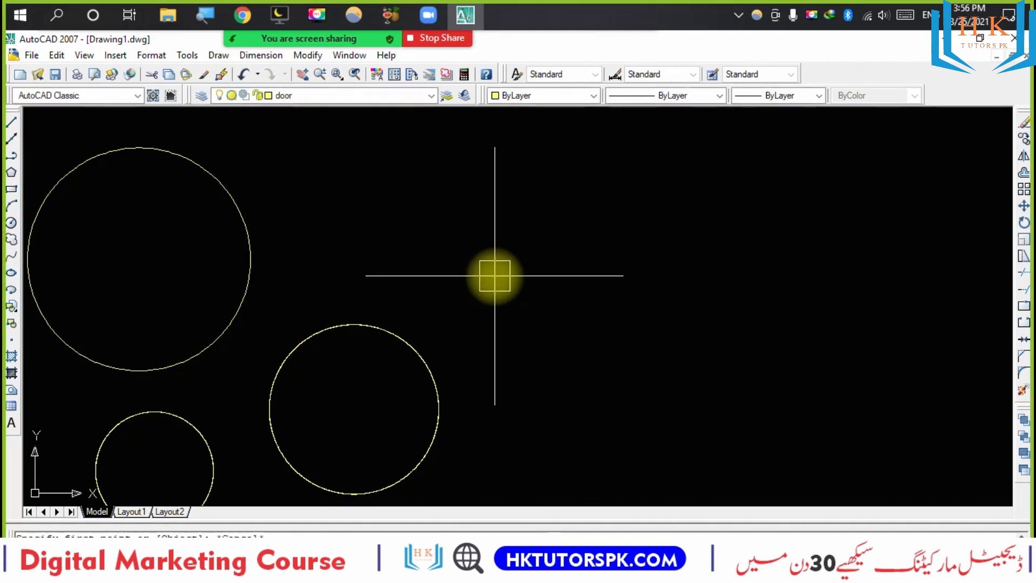
# Place four single points in a rising row in the empty area beyond the circles.
pyautogui.write('po')
pyautogui.press('Return')
pyautogui.click(582, 284)
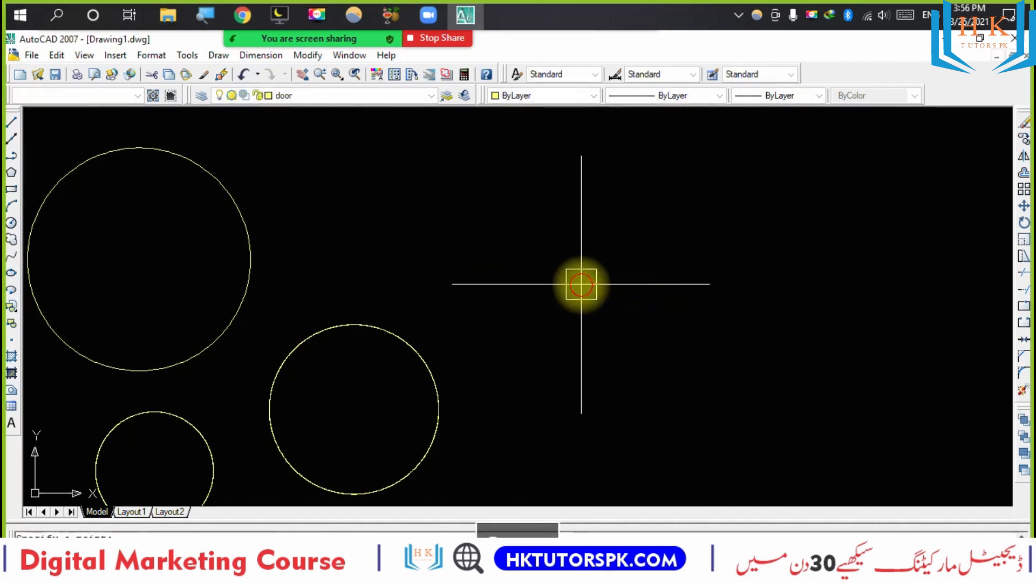
pyautogui.click(724, 275)
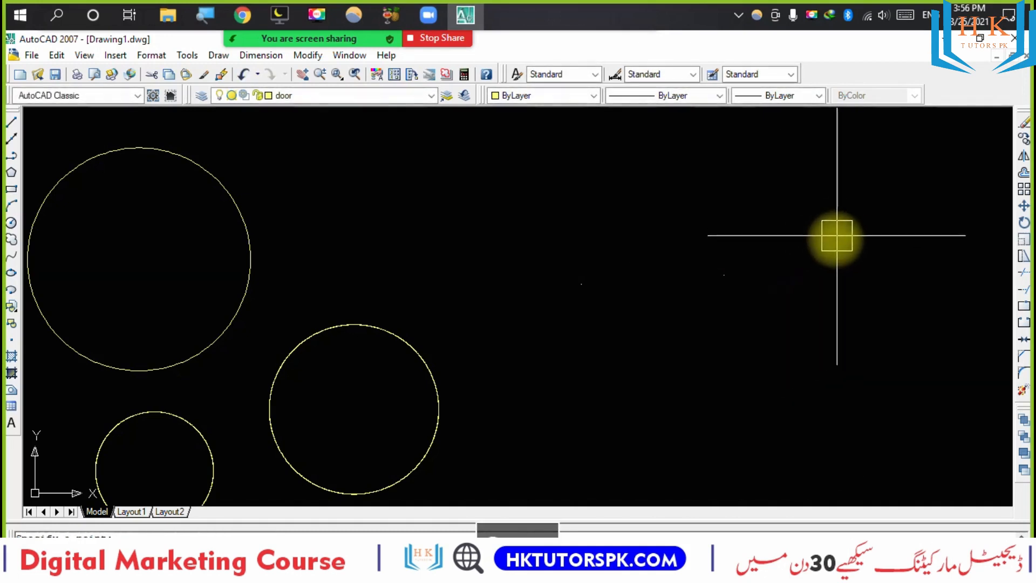
pyautogui.click(872, 227)
pyautogui.click(934, 174)
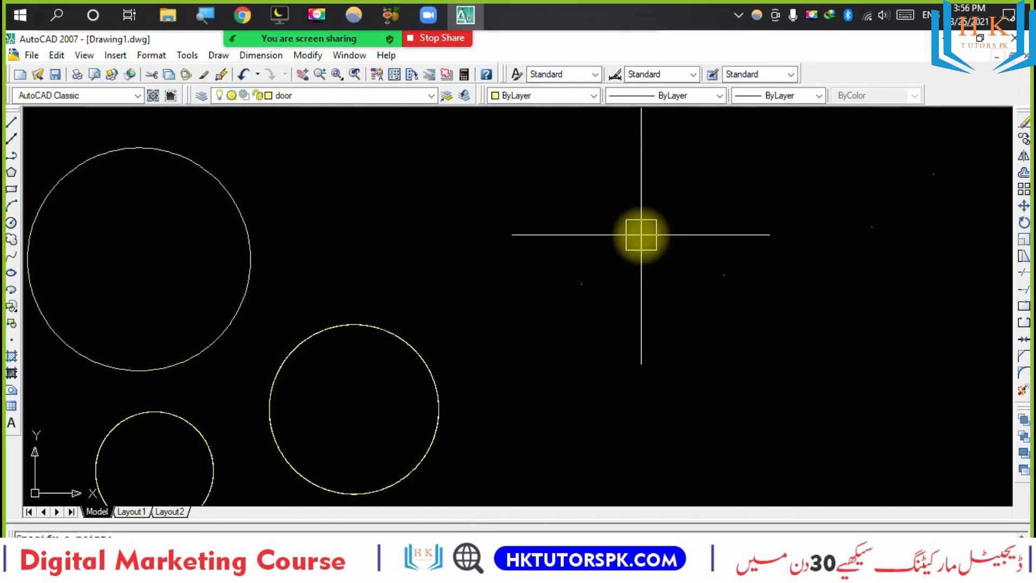
# Draw a spline through the four points, accepting the default start and end tangents.
pyautogui.write('pl')
pyautogui.press('Return')
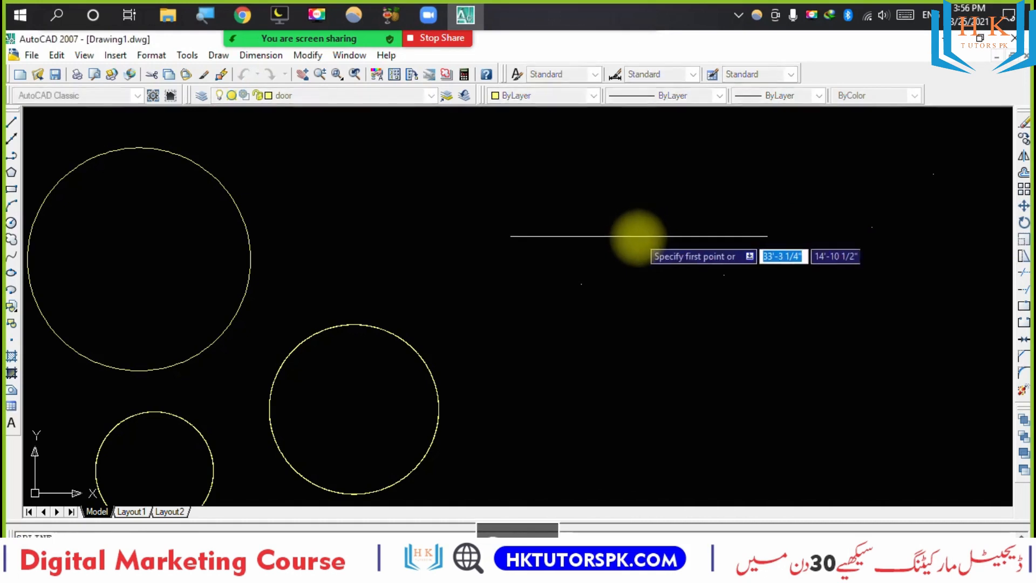
pyautogui.click(581, 284)
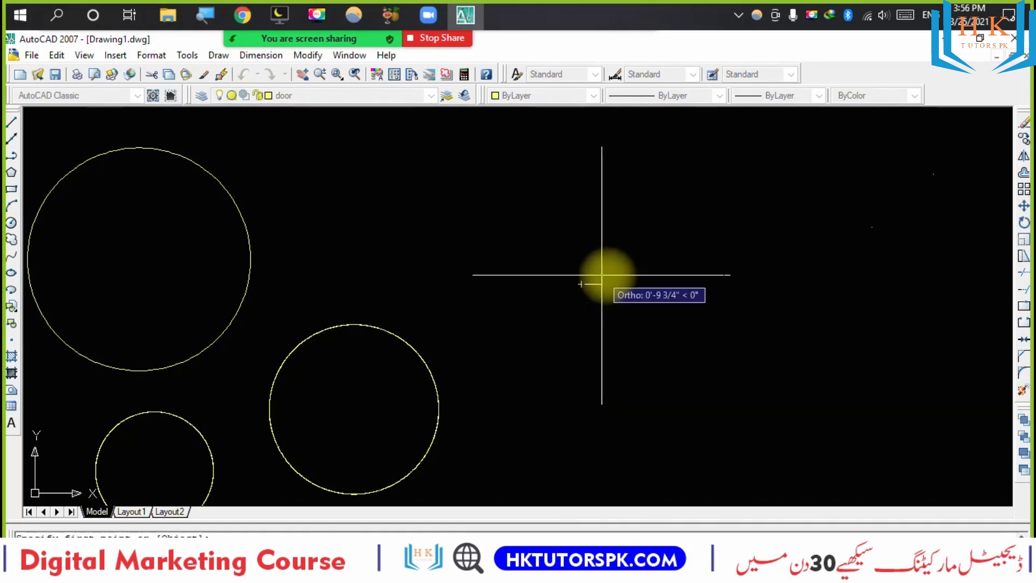
pyautogui.click(724, 275)
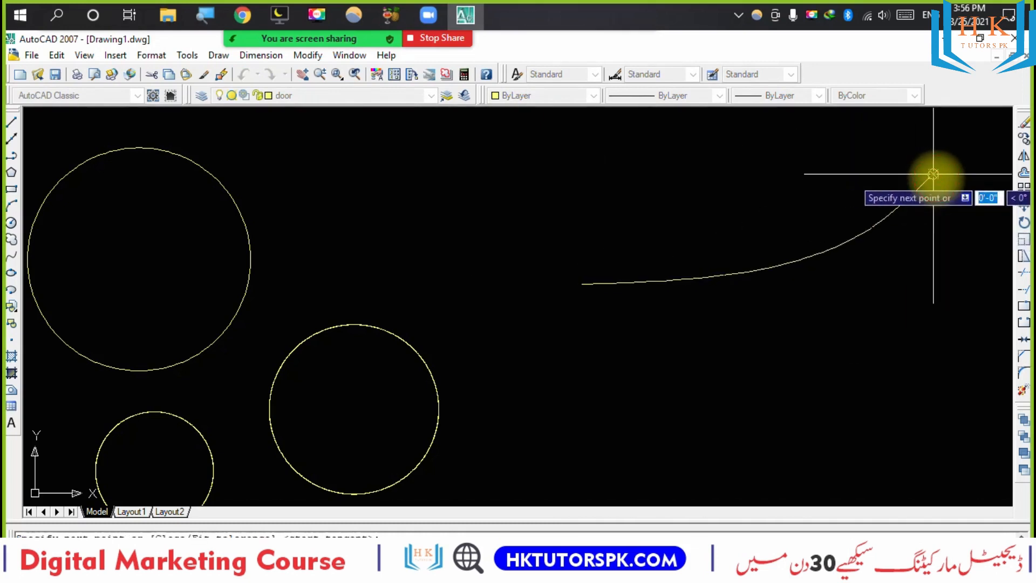
pyautogui.press('Return')
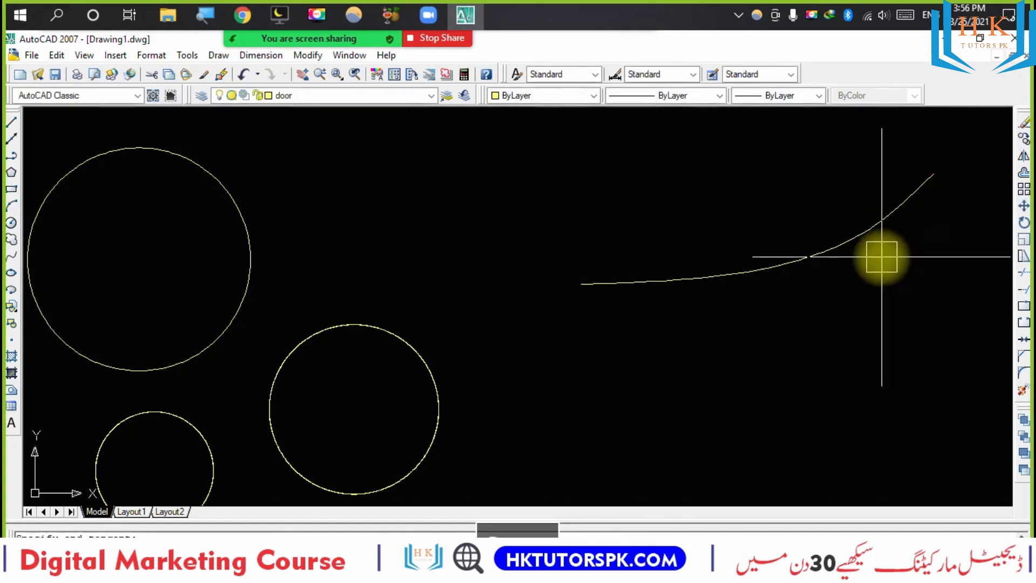
# Place seven single points below the spline, running nearly level, rising to a crest and starting down past it.
pyautogui.moveTo(872, 258); pyautogui.dragTo(764, 291, button='middle')
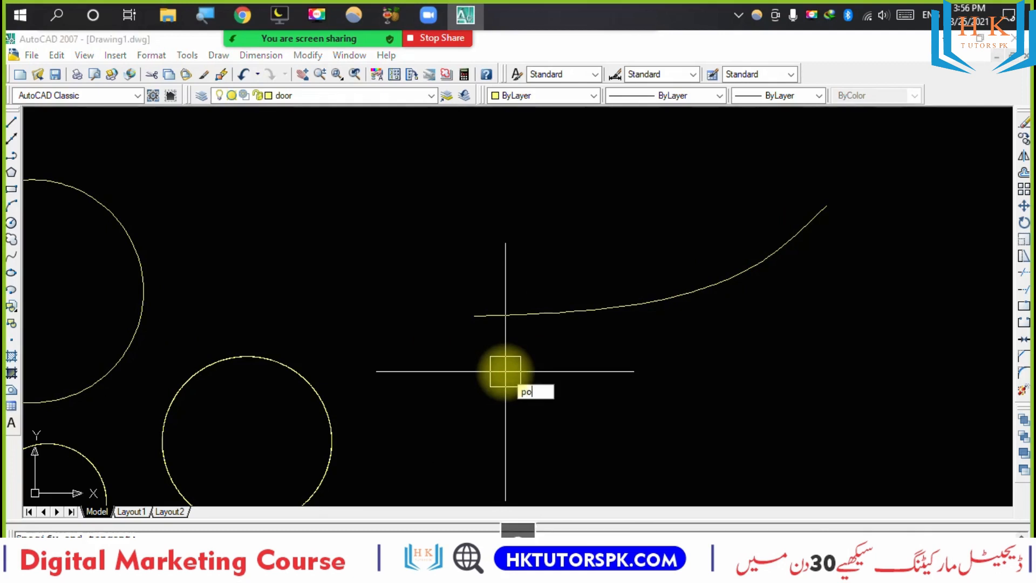
pyautogui.press('Return')
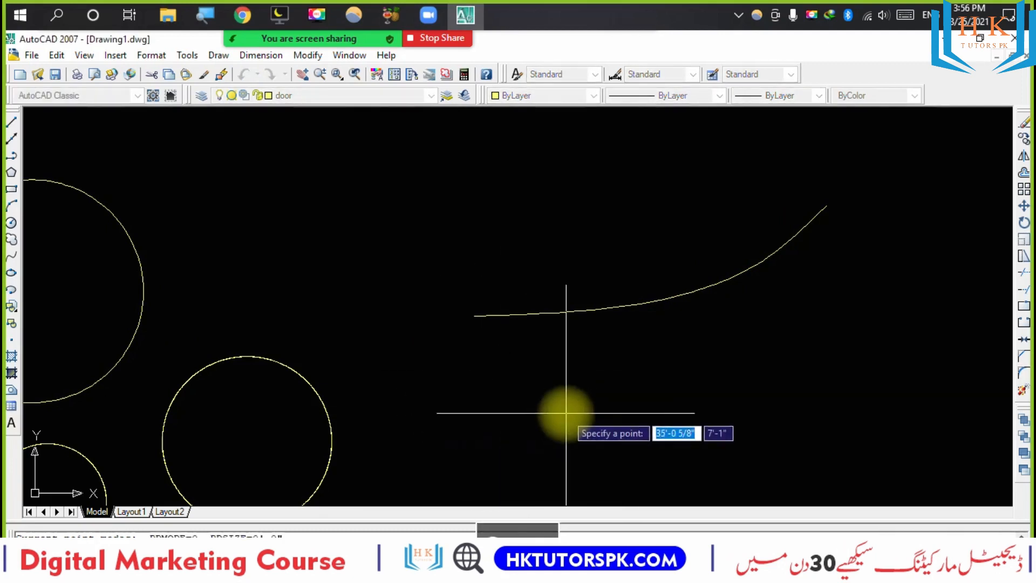
pyautogui.click(448, 405)
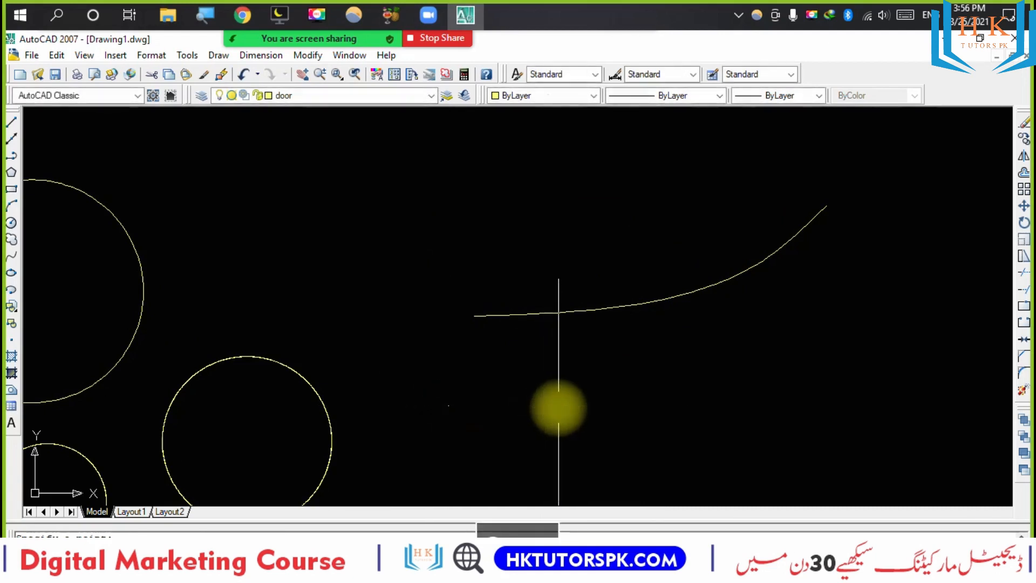
pyautogui.click(555, 403)
pyautogui.click(643, 402)
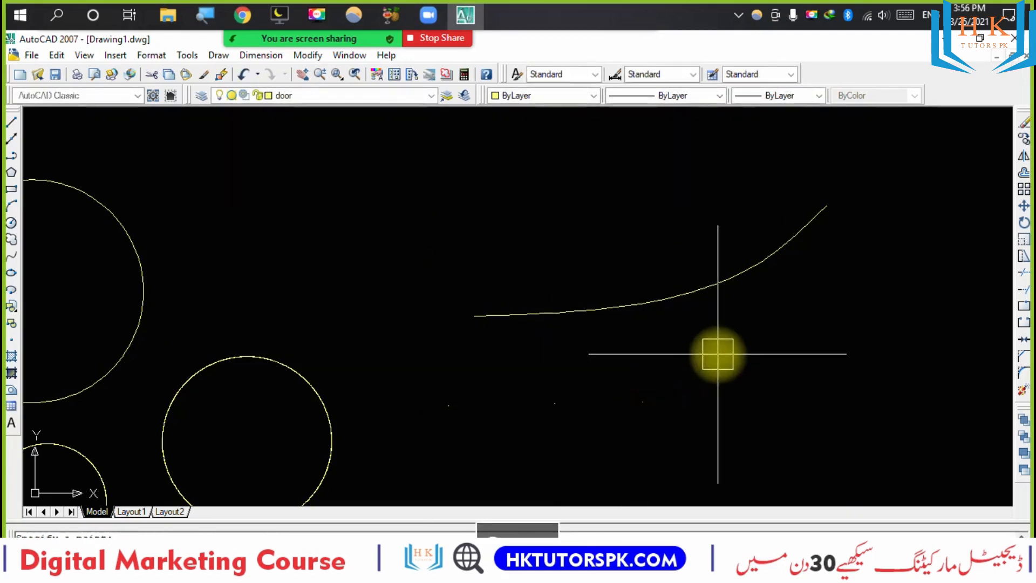
pyautogui.click(732, 387)
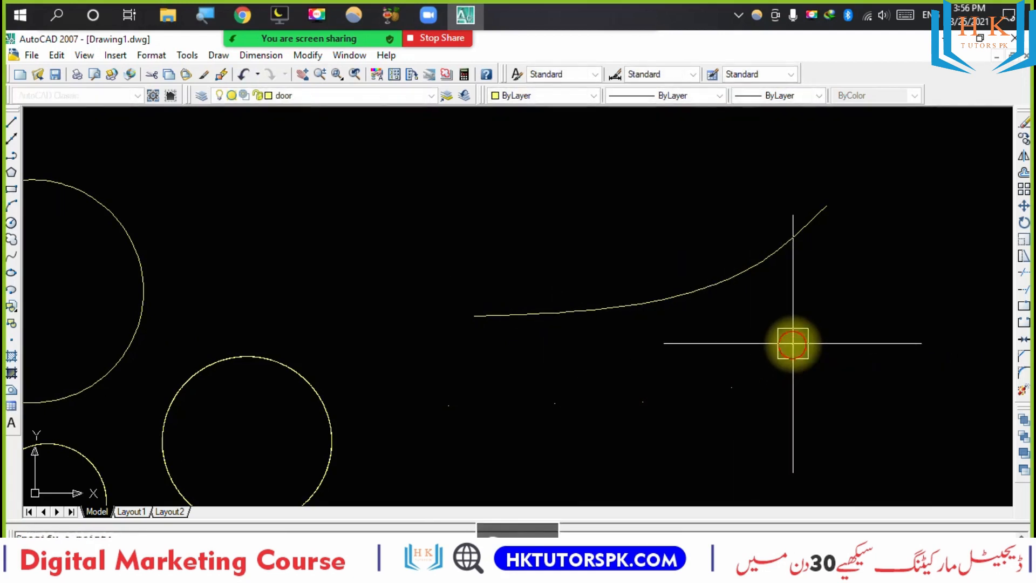
pyautogui.click(792, 343)
pyautogui.click(847, 288)
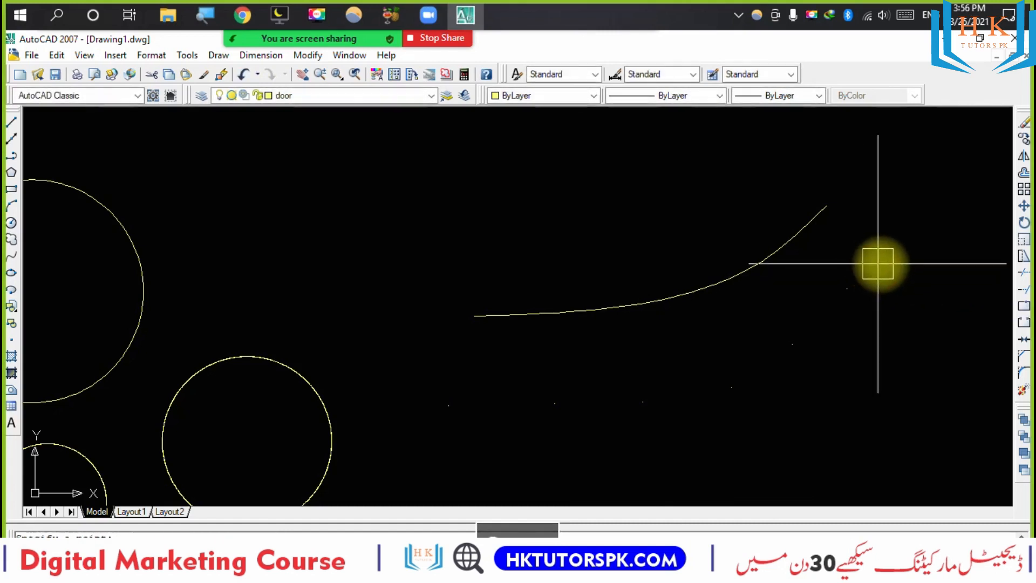
pyautogui.click(902, 316)
pyautogui.click(919, 412)
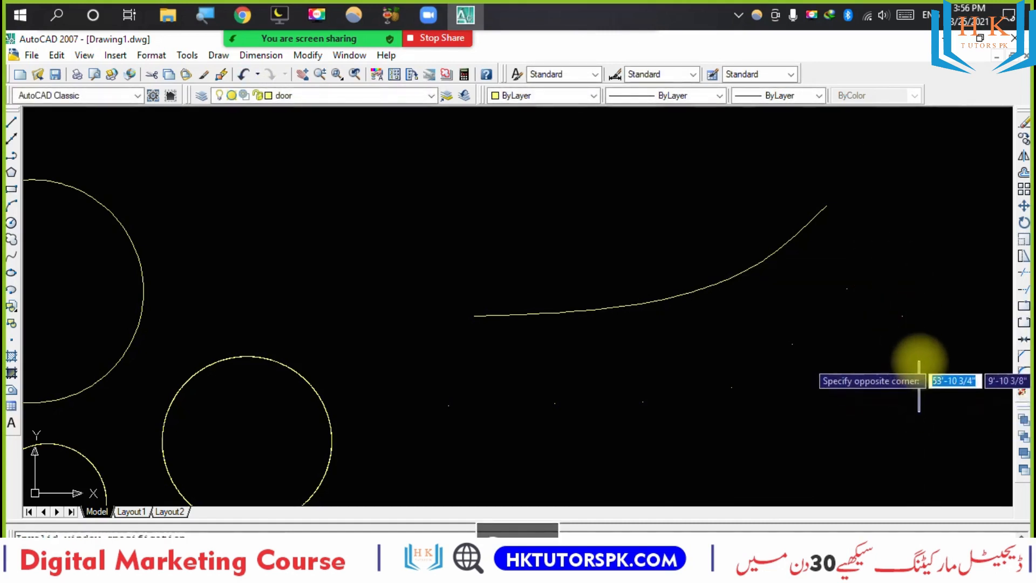
pyautogui.click(932, 375)
# Continue the row with six more points that dip down, turn outward and climb back up beside the spline's upper end.
pyautogui.press('Return')
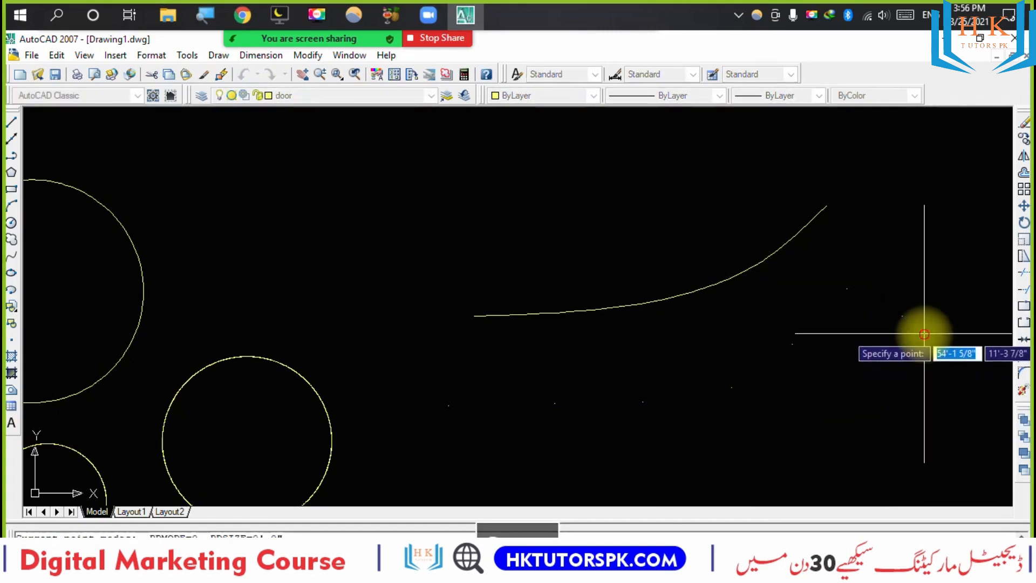
pyautogui.click(925, 333)
pyautogui.press('Return')
pyautogui.click(930, 375)
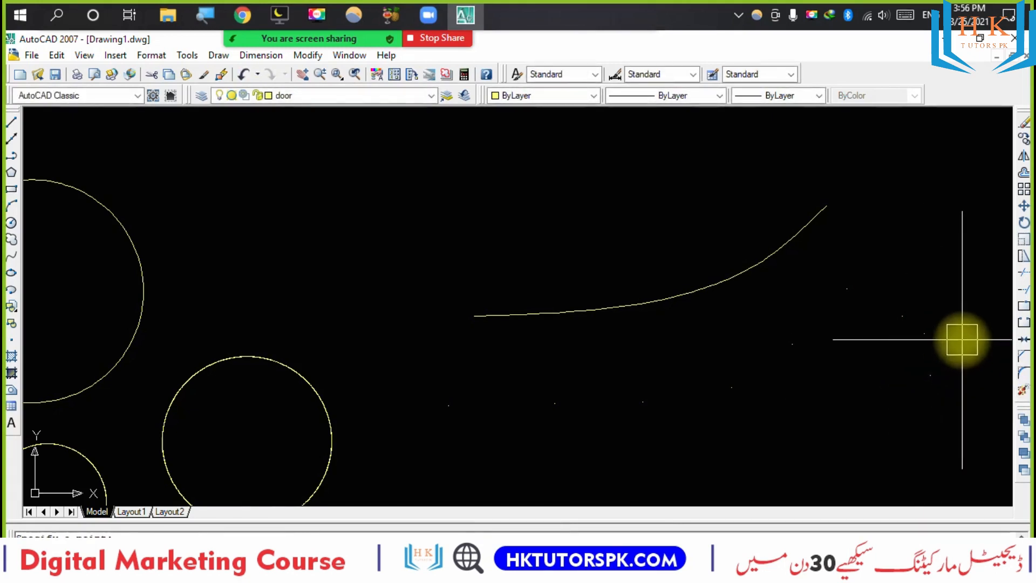
pyautogui.press('Return')
pyautogui.click(969, 358)
pyautogui.press('Return')
pyautogui.click(980, 293)
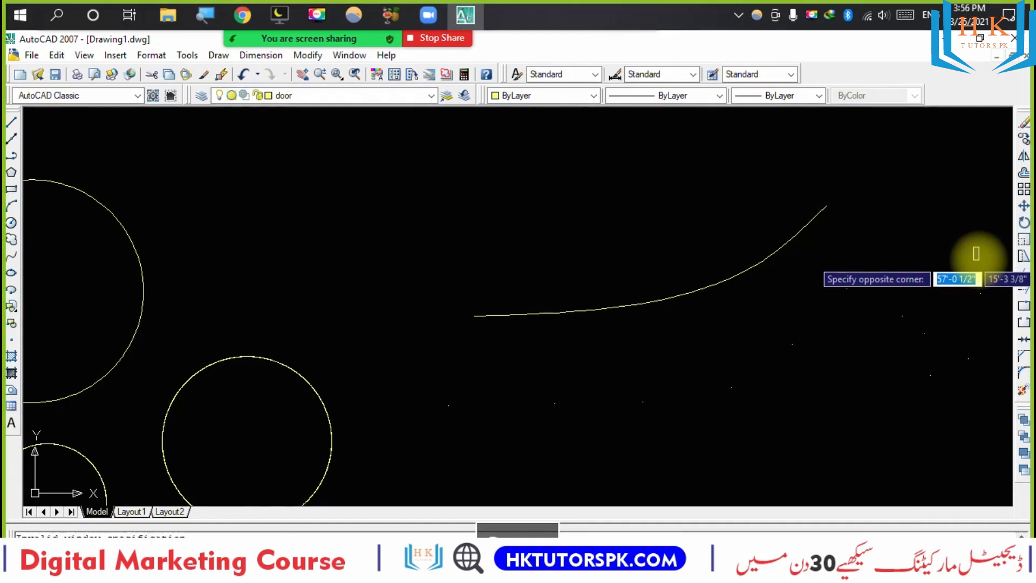
pyautogui.click(974, 254)
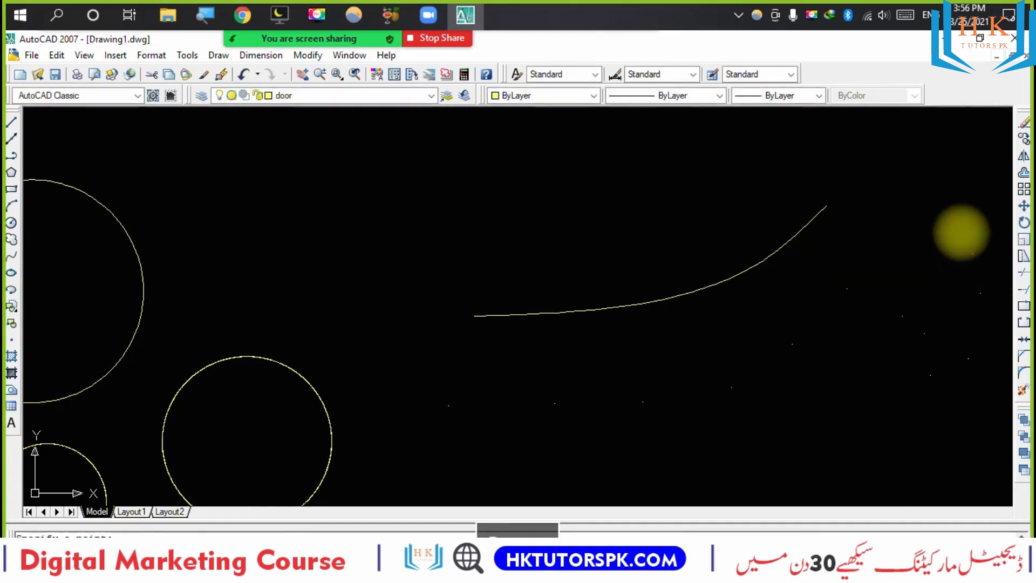
pyautogui.press('Return')
pyautogui.click(956, 225)
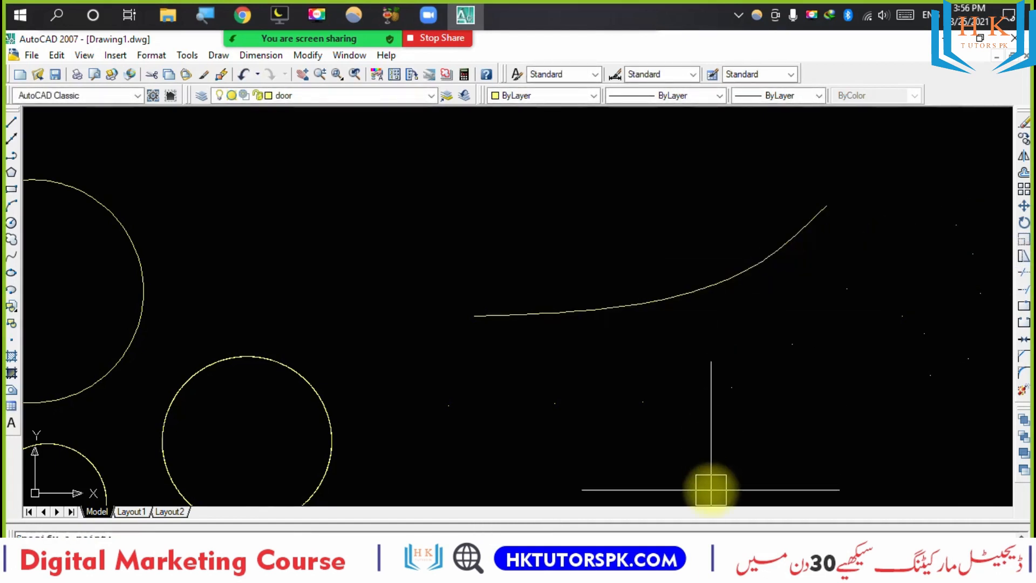
# Draw a second spline through the new points in order, from the leftmost to the uppermost, with default tangents.
pyautogui.write('spl')
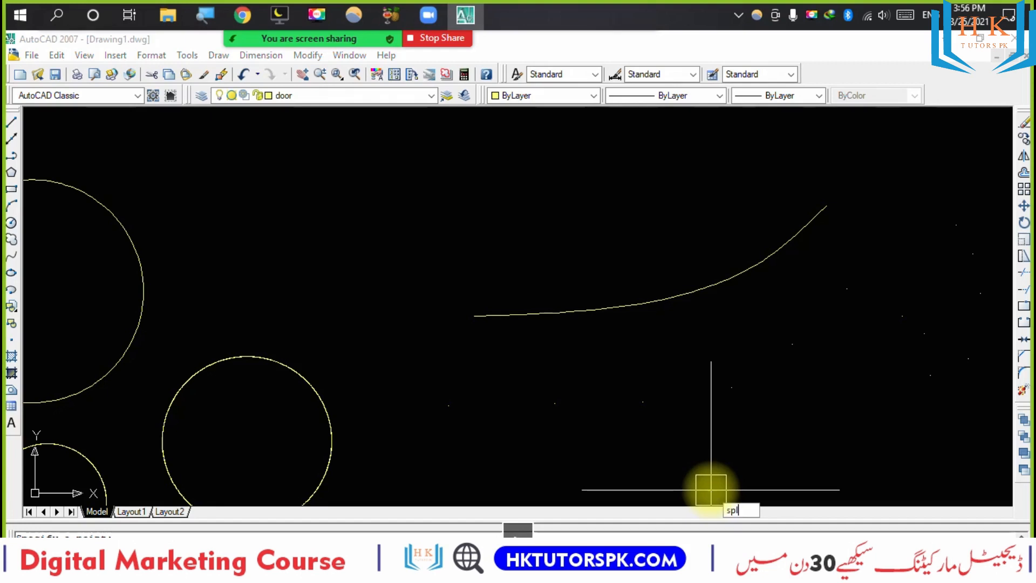
pyautogui.press('Return')
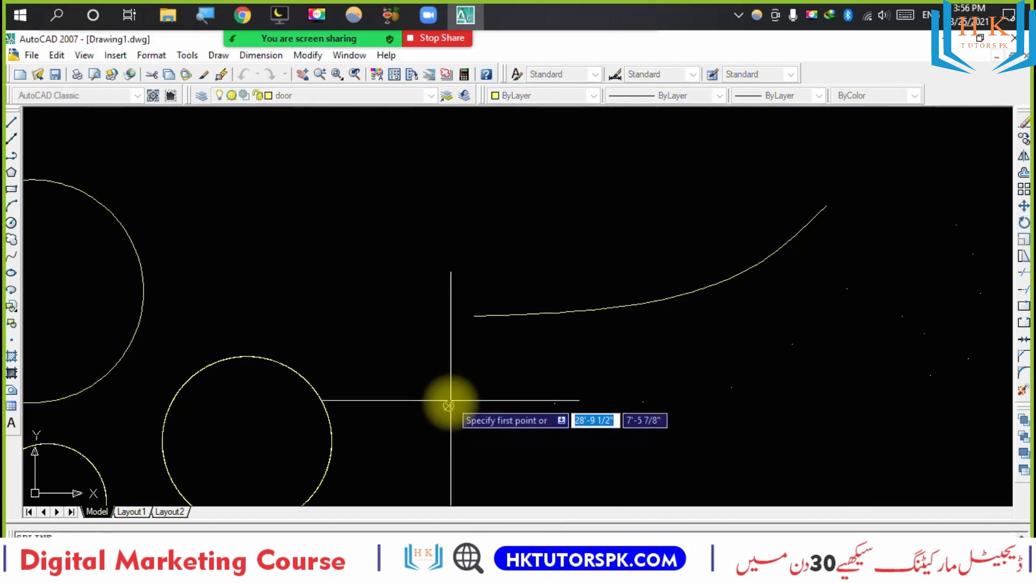
pyautogui.click(556, 403)
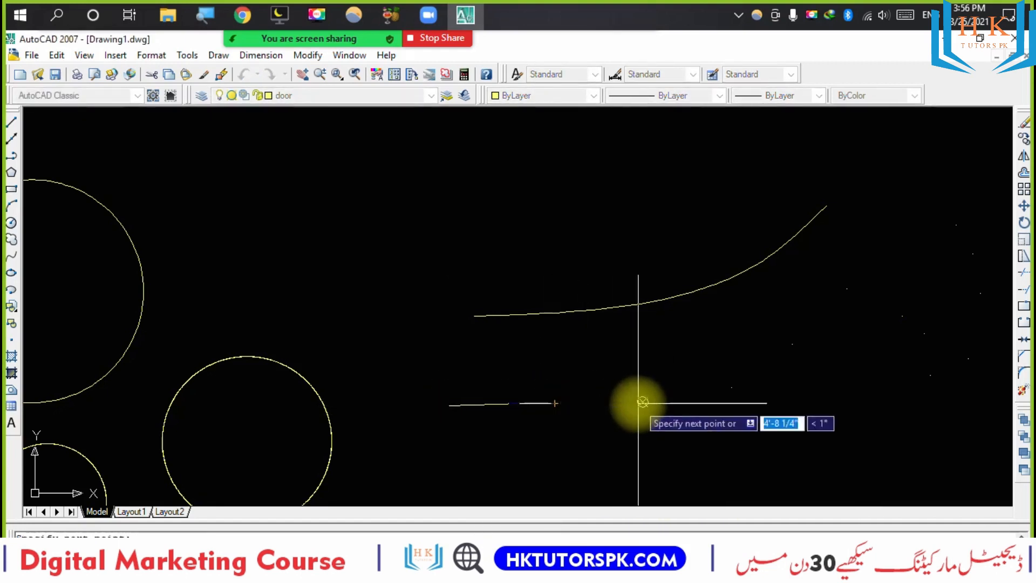
pyautogui.click(643, 402)
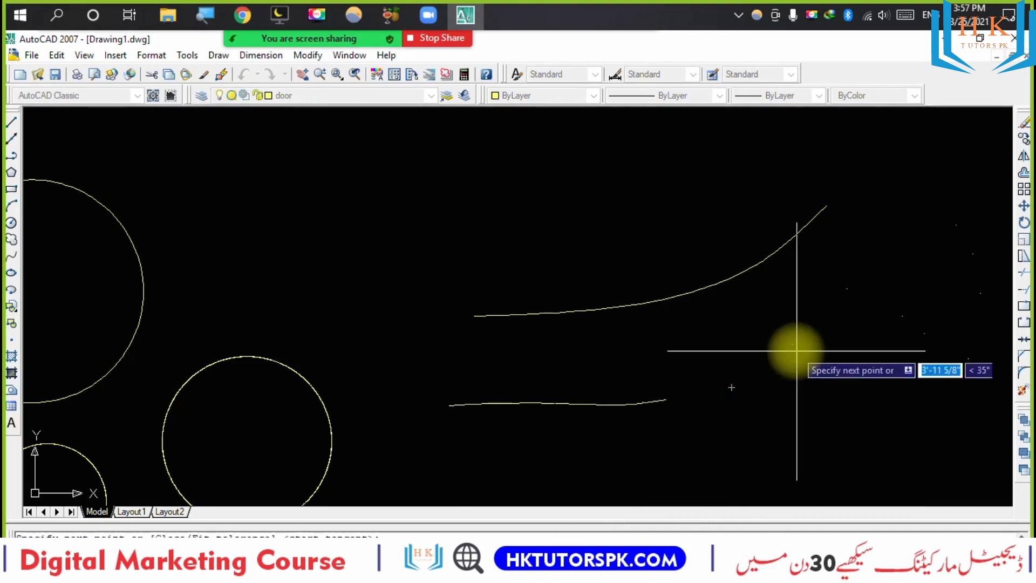
pyautogui.click(847, 288)
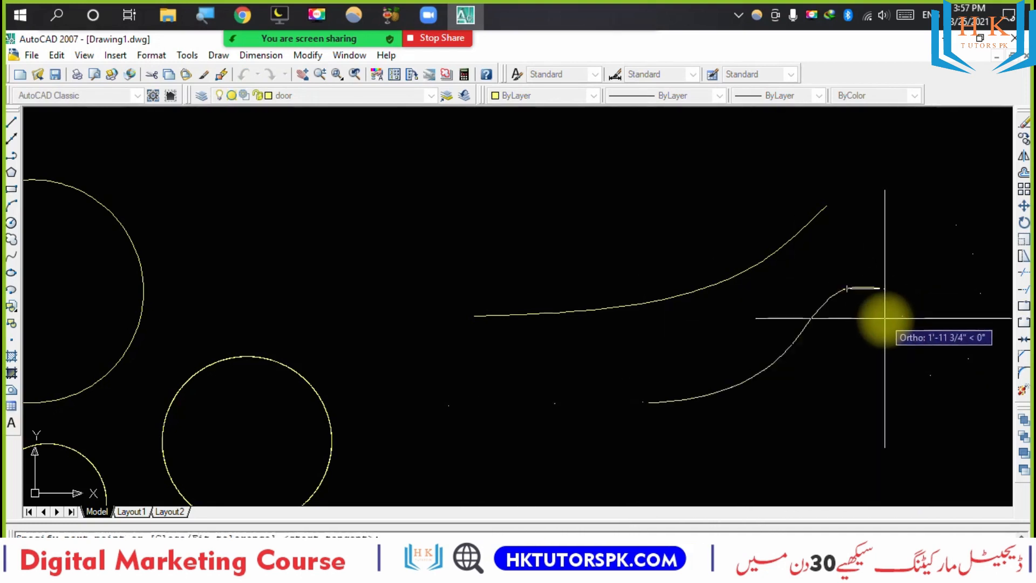
pyautogui.click(903, 315)
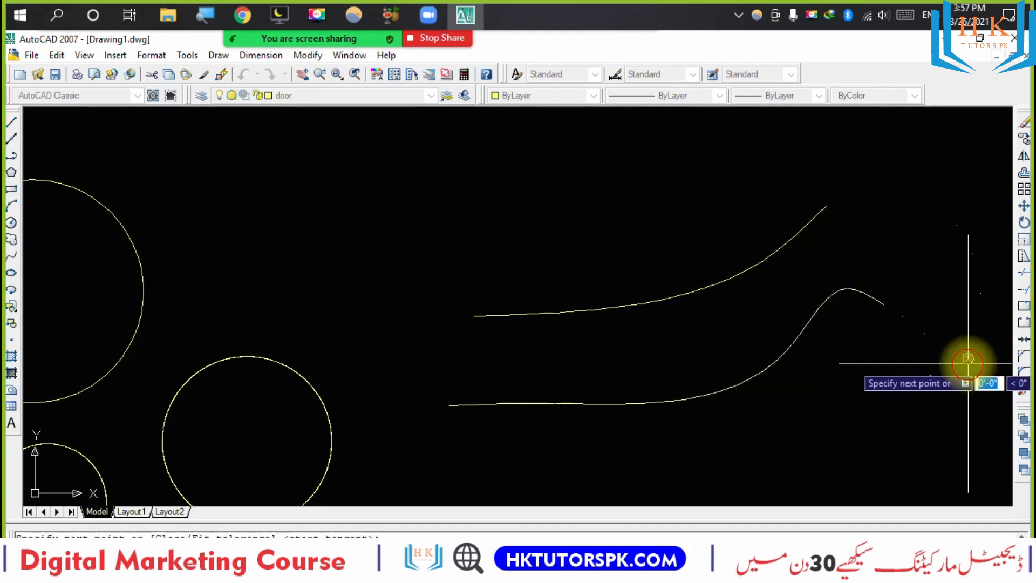
pyautogui.click(982, 294)
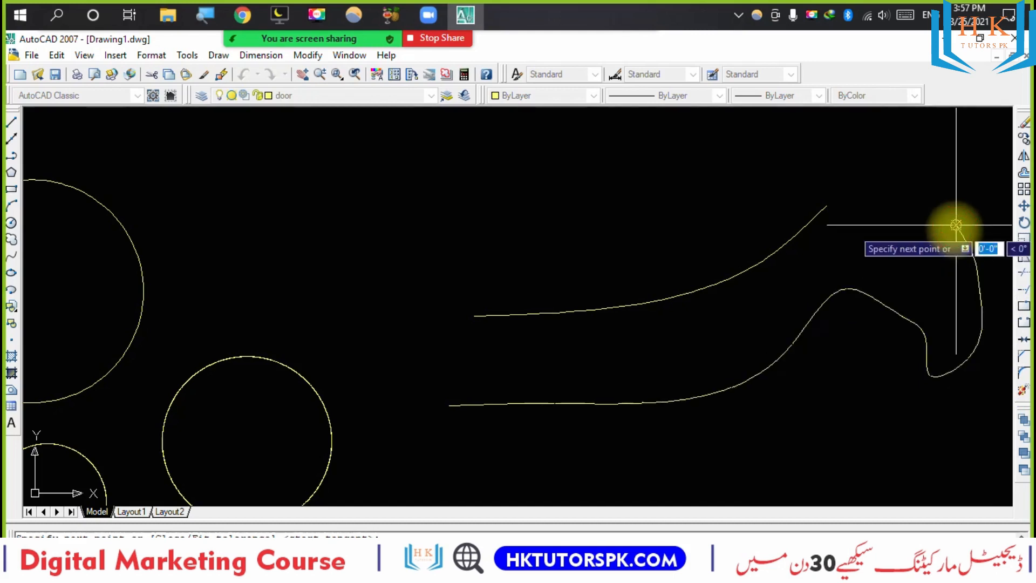
pyautogui.click(956, 225)
pyautogui.press('Return')
pyautogui.press('Return')
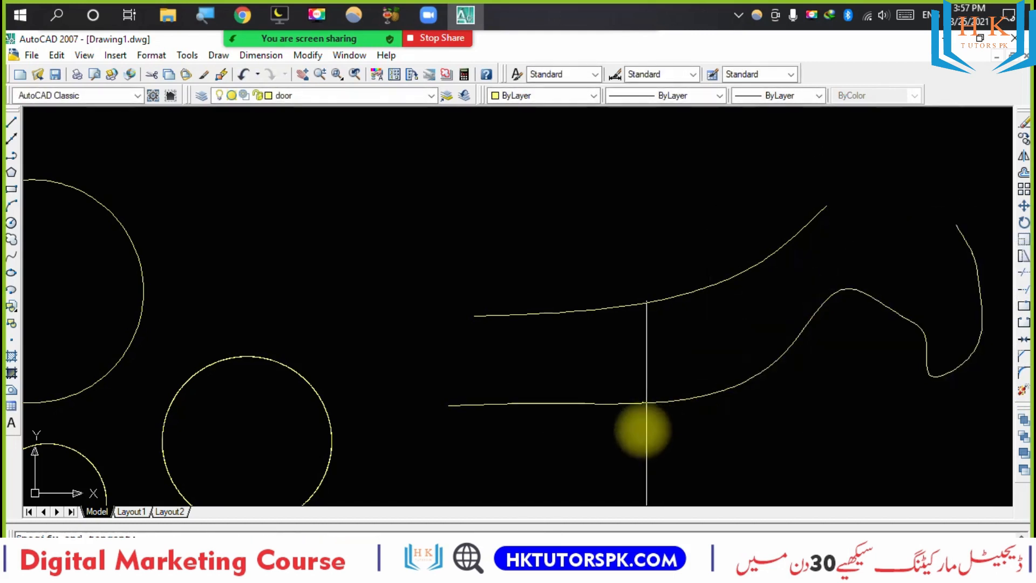
pyautogui.moveTo(668, 387); pyautogui.dragTo(658, 385, button='middle')
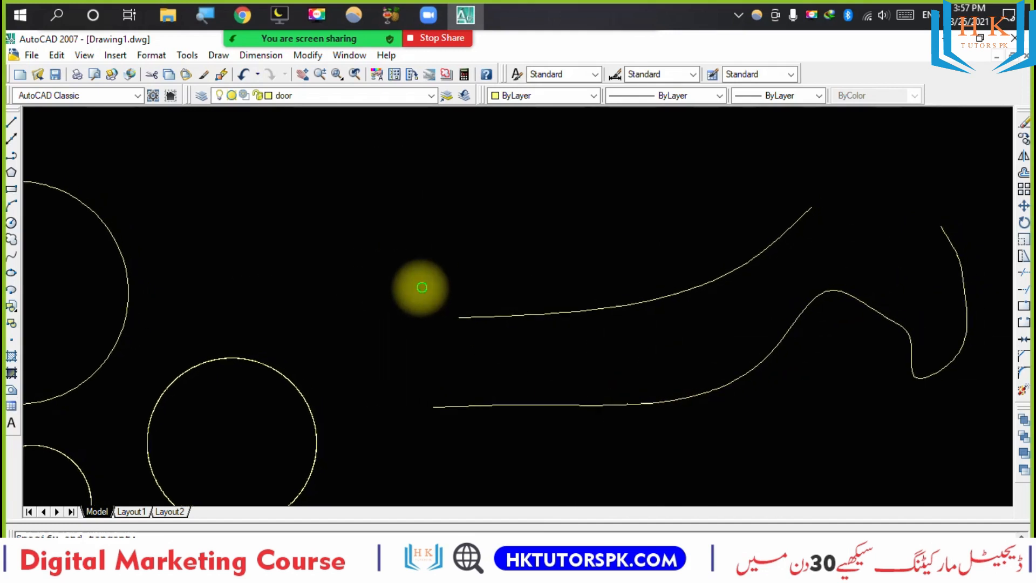
# Draw a wide horizontal ellipse above the splines from its short vertical axis and the distance to its other axis.
pyautogui.moveTo(419, 287); pyautogui.dragTo(375, 293, button='middle')
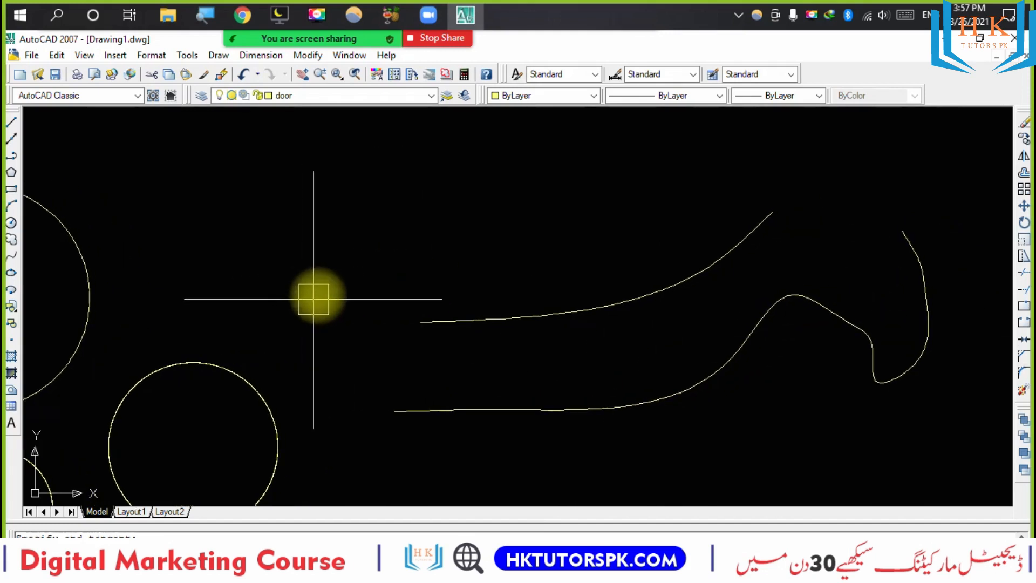
pyautogui.click(13, 279)
pyautogui.moveTo(303, 250)
pyautogui.mouseDown(button='middle')
pyautogui.moveTo(340, 312)
pyautogui.moveTo(369, 412)
pyautogui.mouseUp(button='middle')
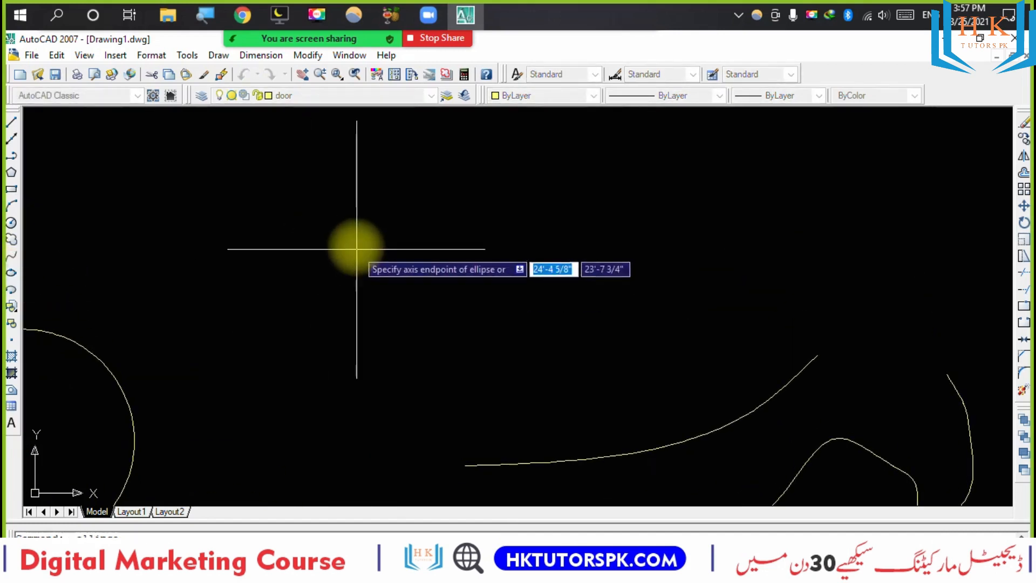
pyautogui.click(351, 192)
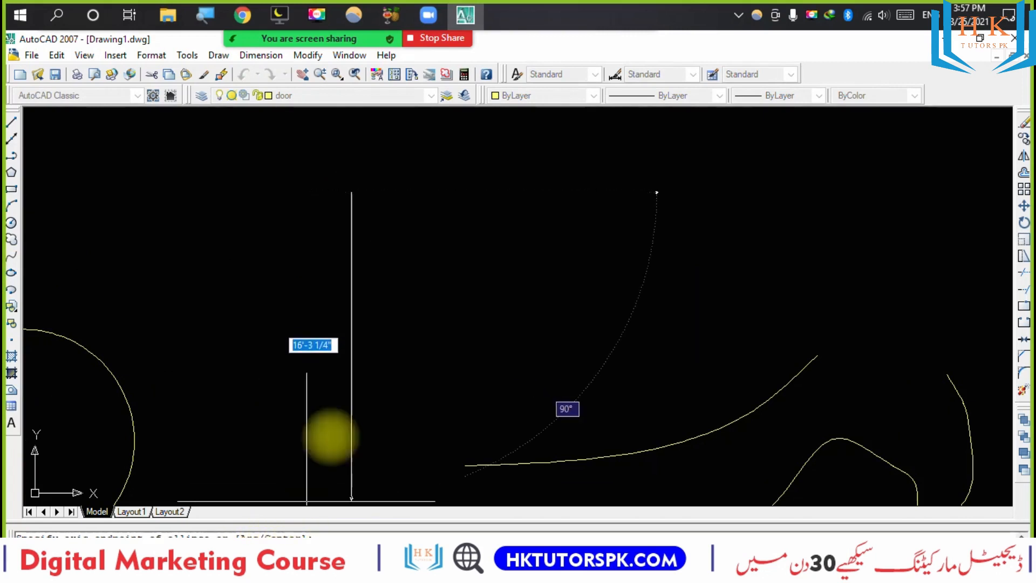
pyautogui.click(359, 280)
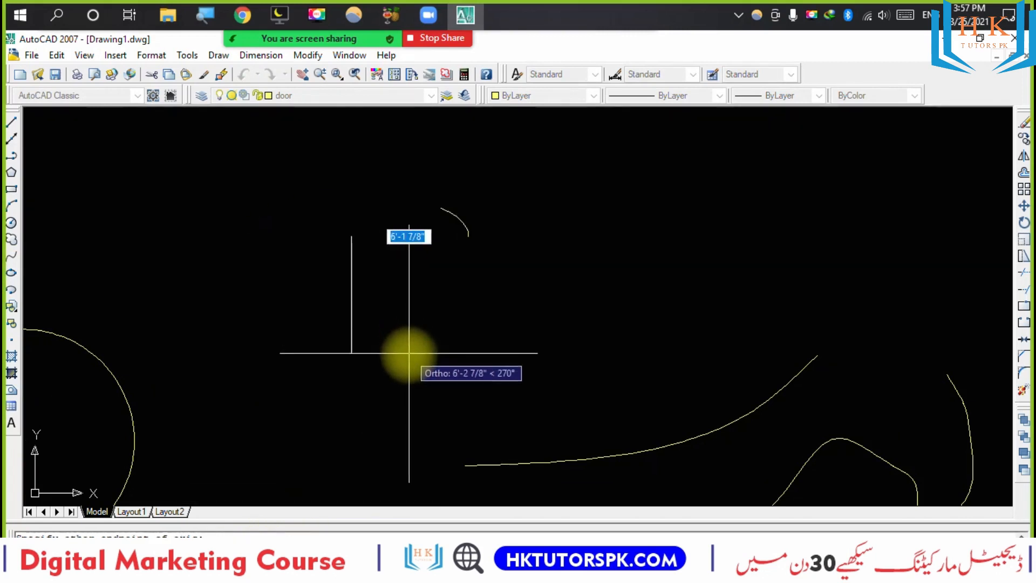
pyautogui.click(427, 419)
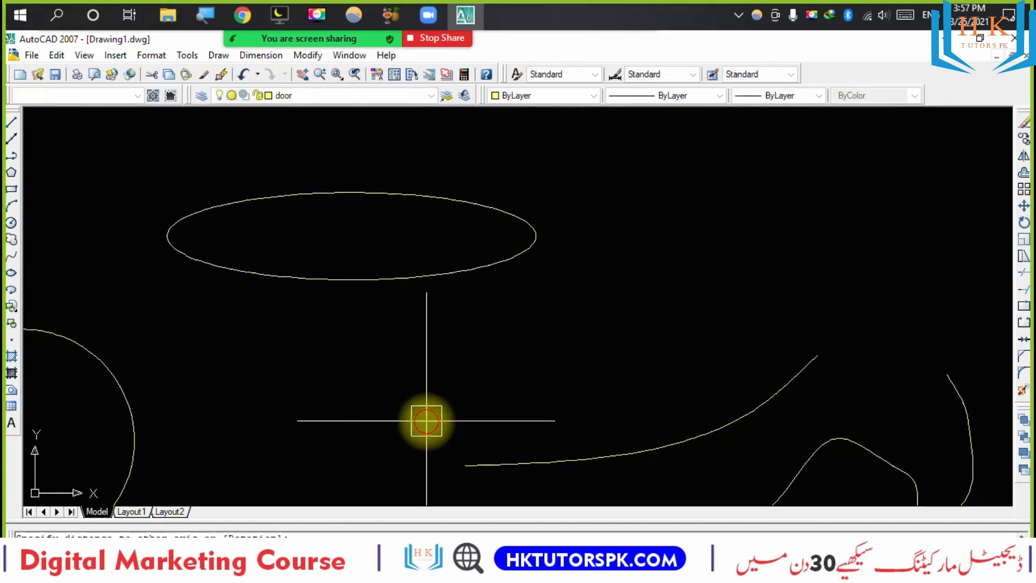
# Draw a narrow upright elliptical arc beside the ellipse, about 1' from centre to side, with its angles sweeping all the way round.
pyautogui.moveTo(423, 364); pyautogui.dragTo(356, 371, button='middle')
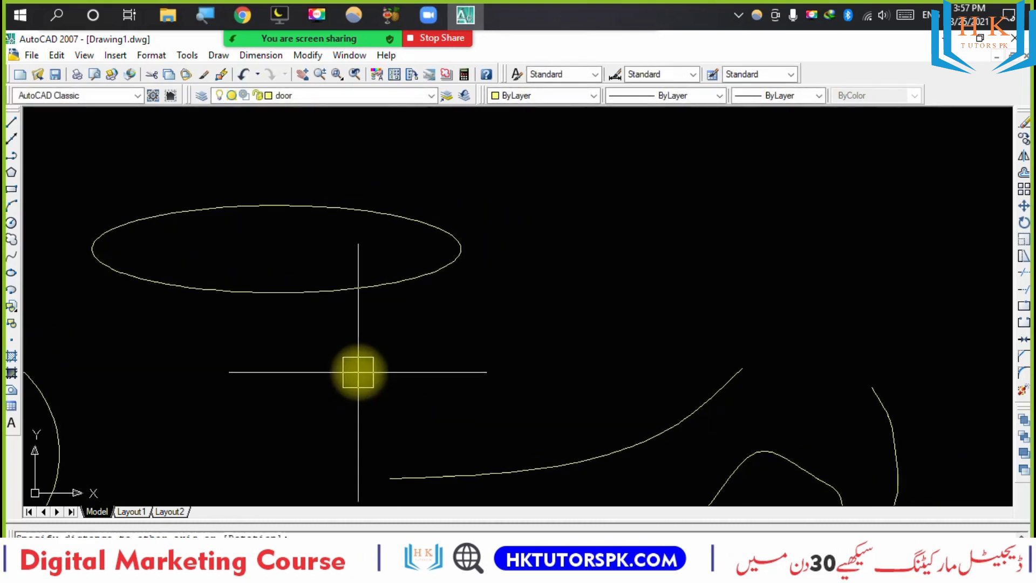
pyautogui.write('el')
pyautogui.press('Return')
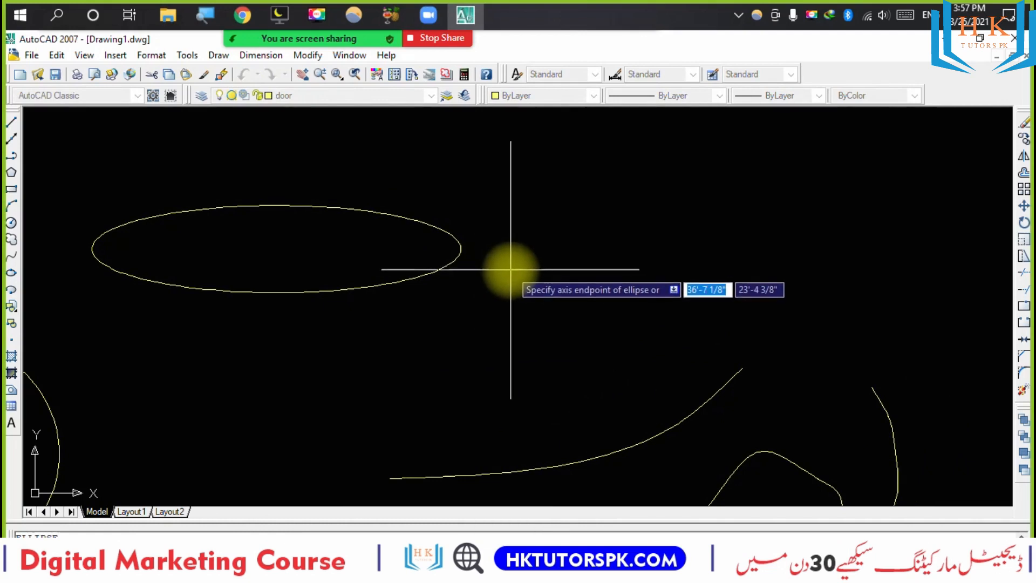
pyautogui.write('a')
pyautogui.press('Return')
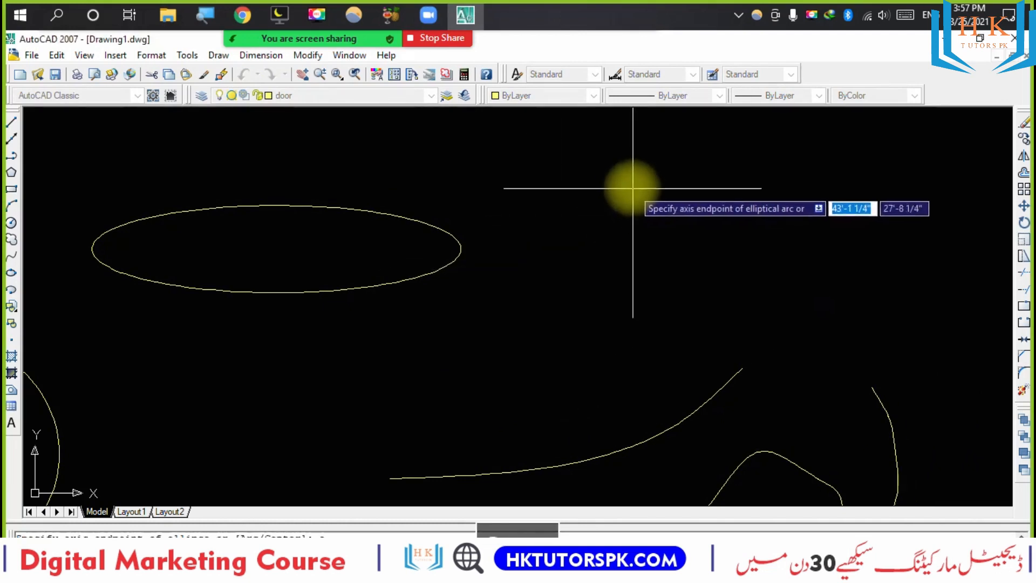
pyautogui.click(630, 269)
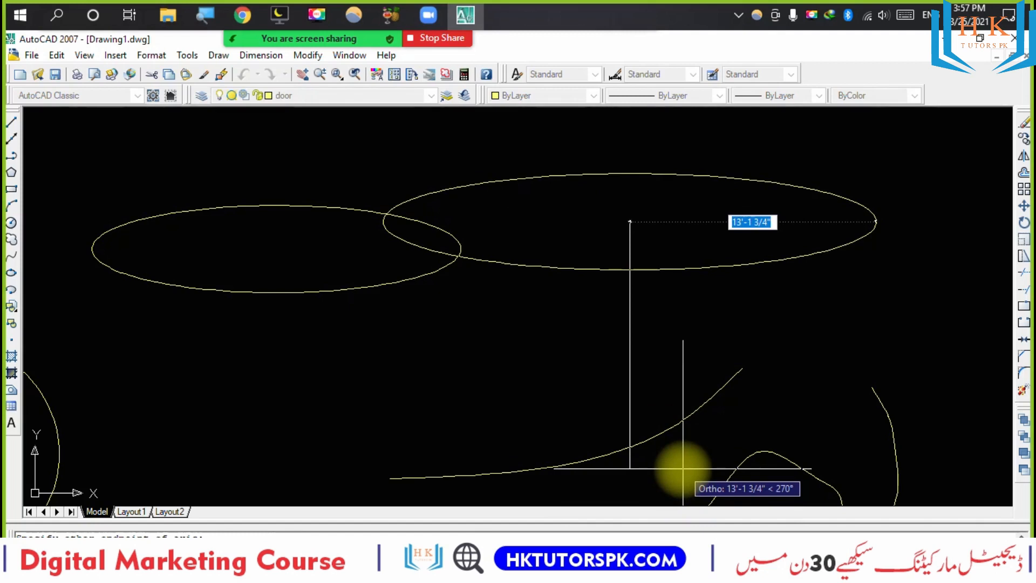
pyautogui.click(662, 269)
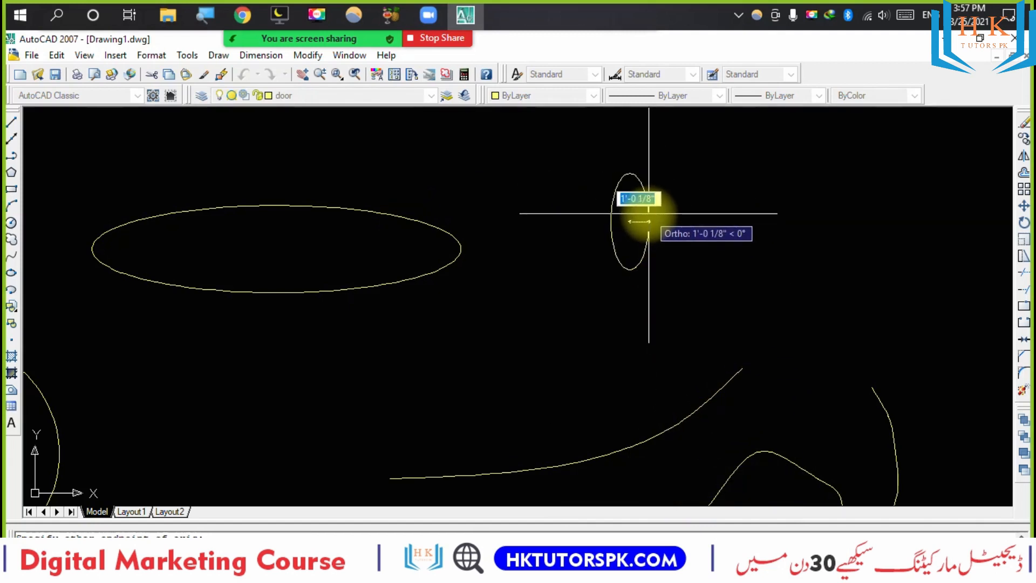
pyautogui.scroll(5, 648, 213)
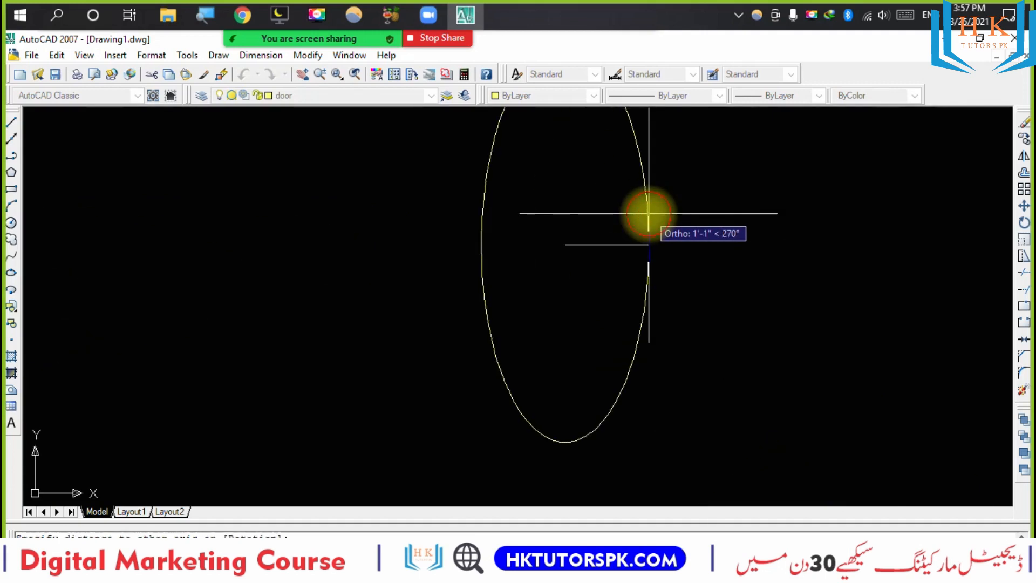
pyautogui.click(649, 213)
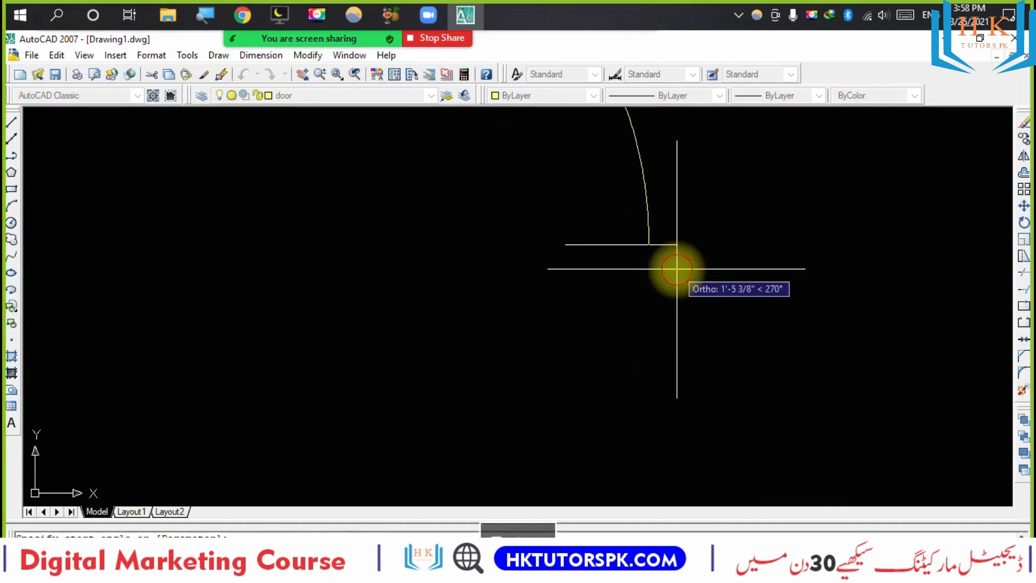
pyautogui.click(645, 304)
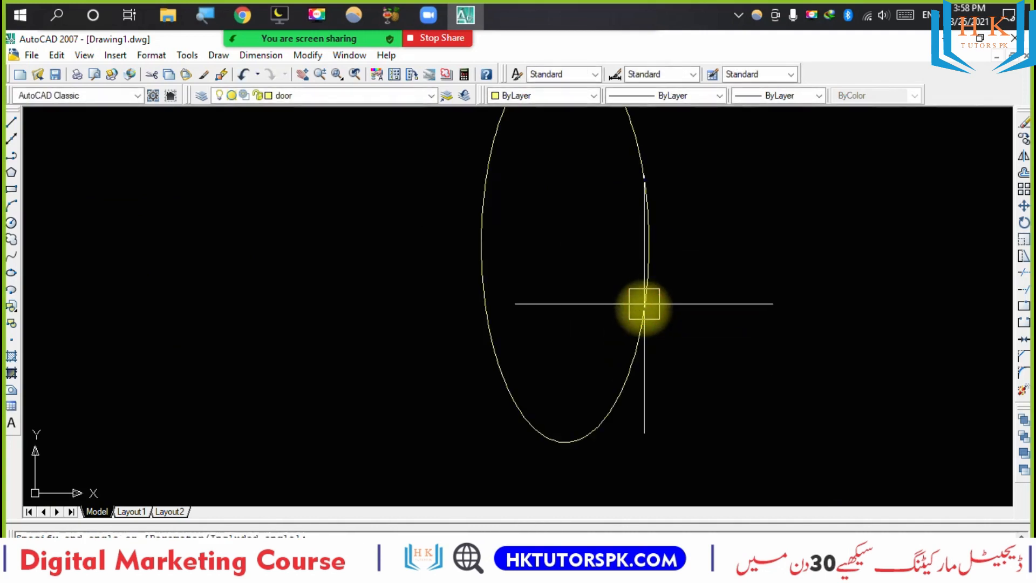
# Draw a horizontal ellipse by its centre beside the upright one, with half-axes of about 1'-2 1/4" vertically and 2'-5" horizontally.
pyautogui.moveTo(635, 340); pyautogui.dragTo(527, 401, button='middle')
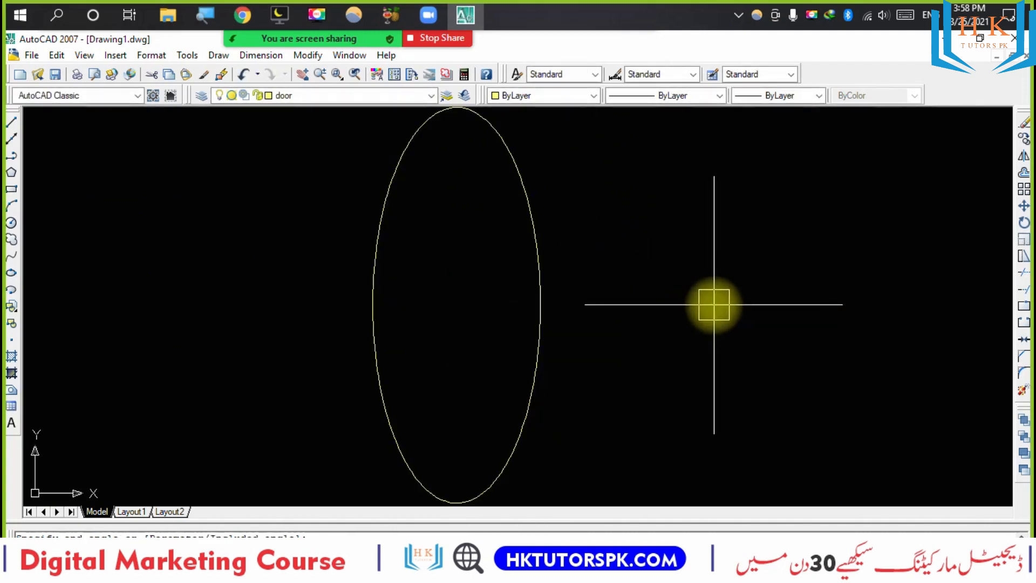
pyautogui.write('el')
pyautogui.press('Return')
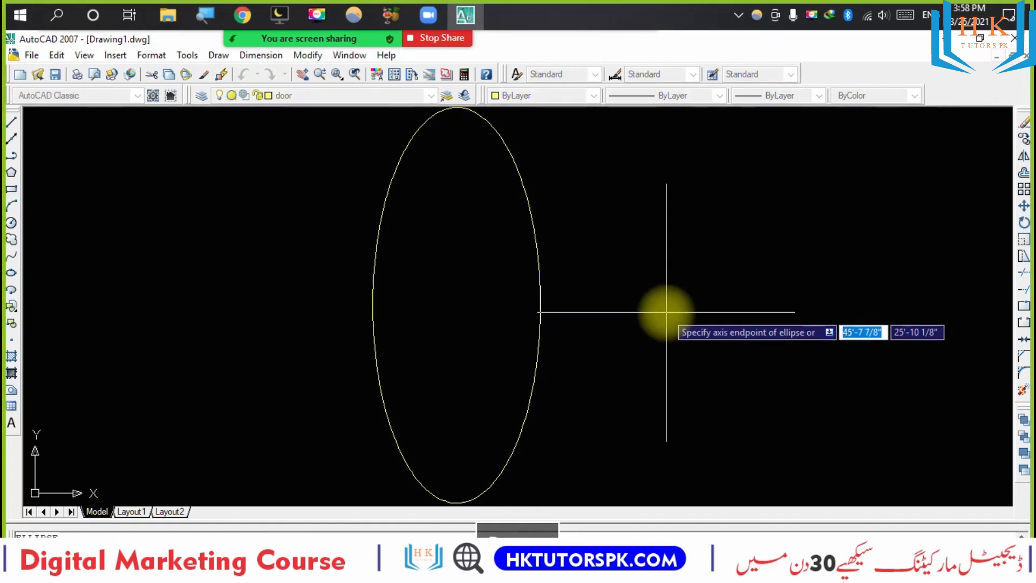
pyautogui.write('c')
pyautogui.press('Return')
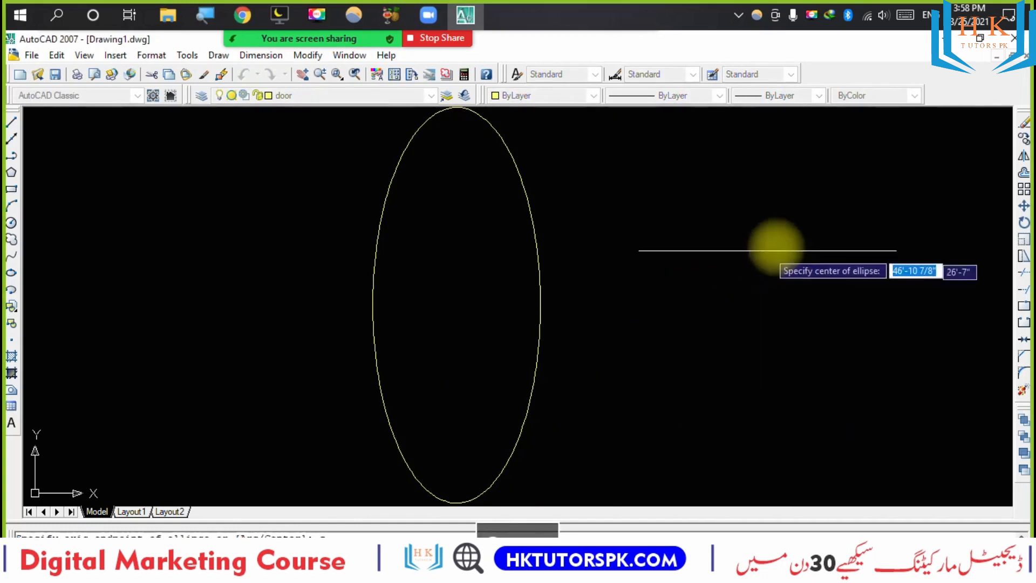
pyautogui.click(790, 236)
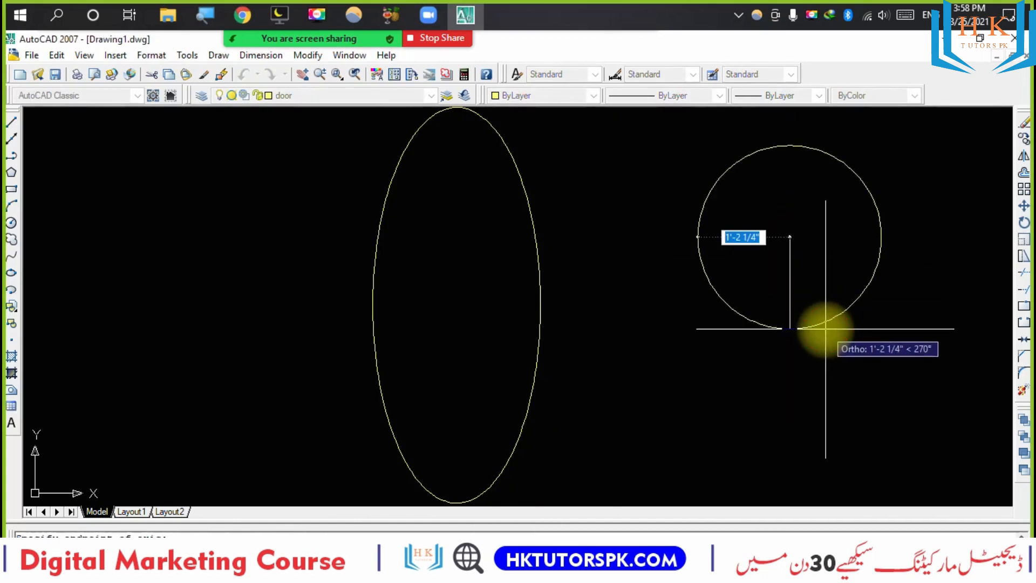
pyautogui.click(826, 328)
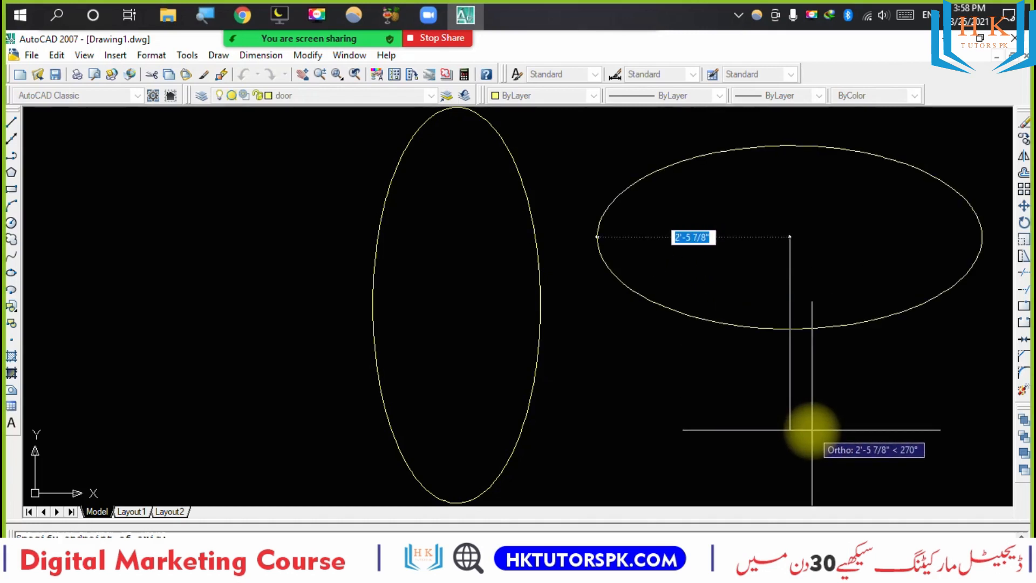
pyautogui.click(811, 427)
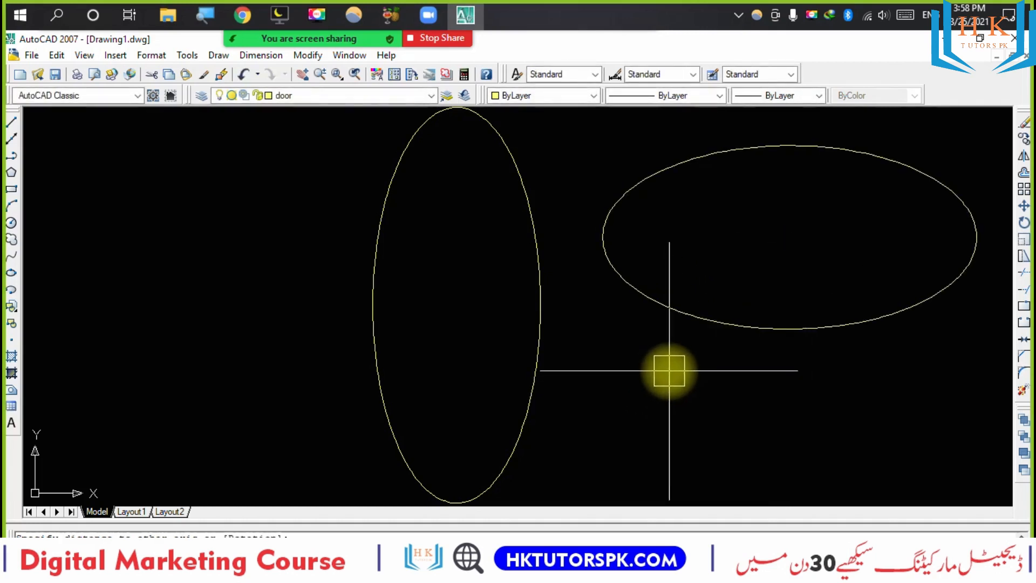
pyautogui.scroll(-3, 480, 319)
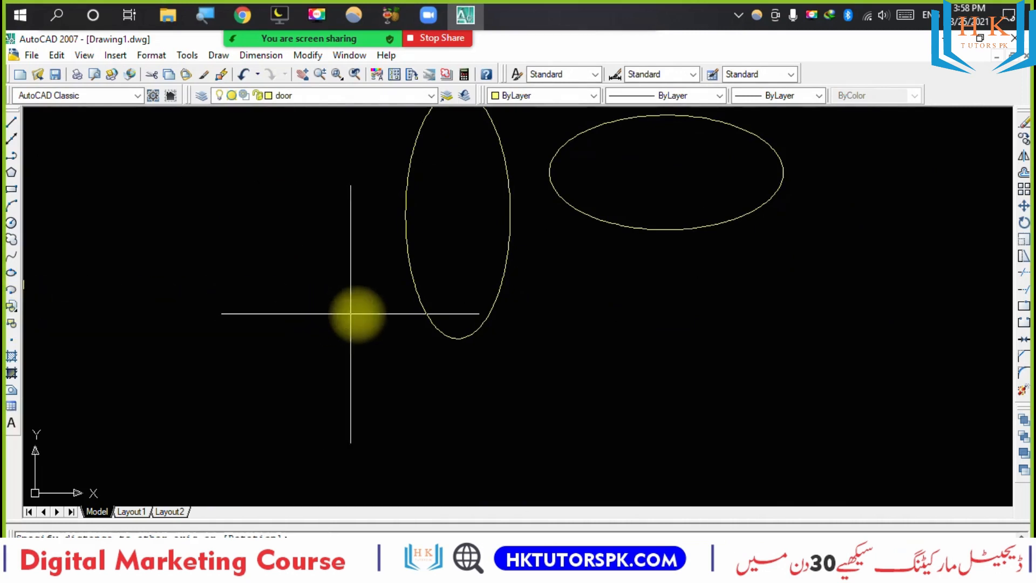
pyautogui.moveTo(632, 327); pyautogui.dragTo(571, 377, button='middle')
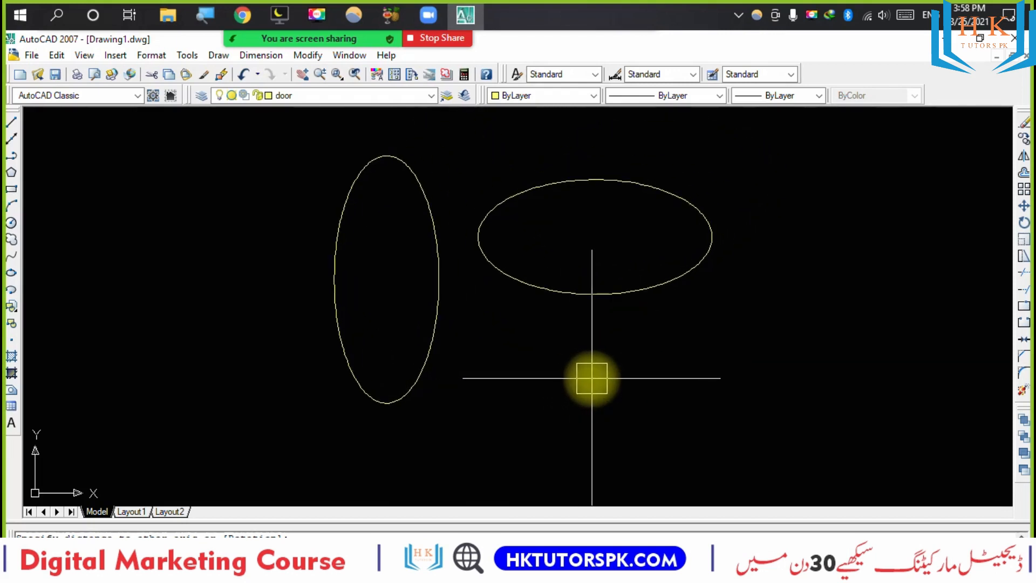
pyautogui.write('bl')
pyautogui.press('Return')
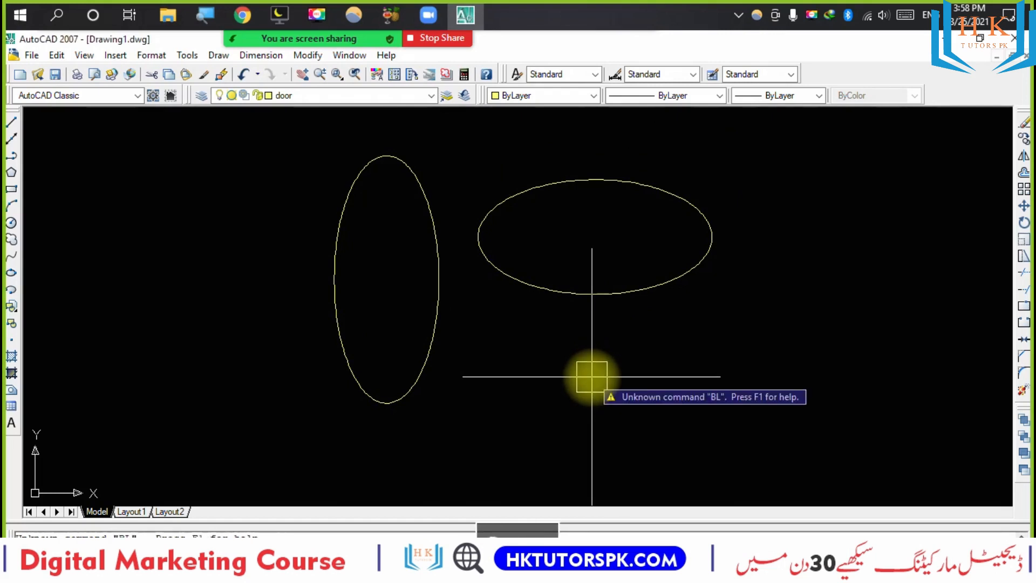
pyautogui.press('Escape')
pyautogui.write('bo')
pyautogui.press('Return')
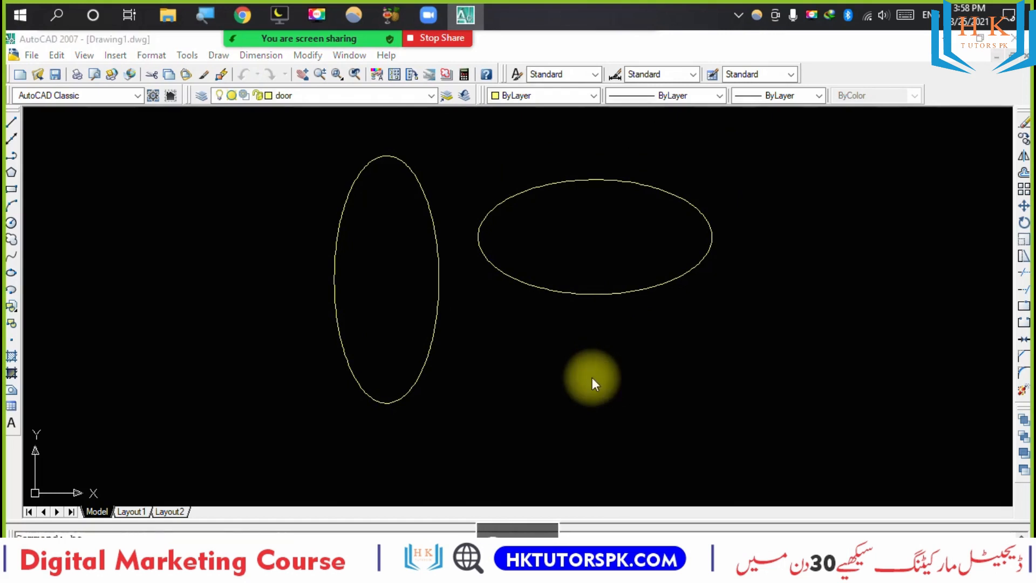
pyautogui.press('Escape')
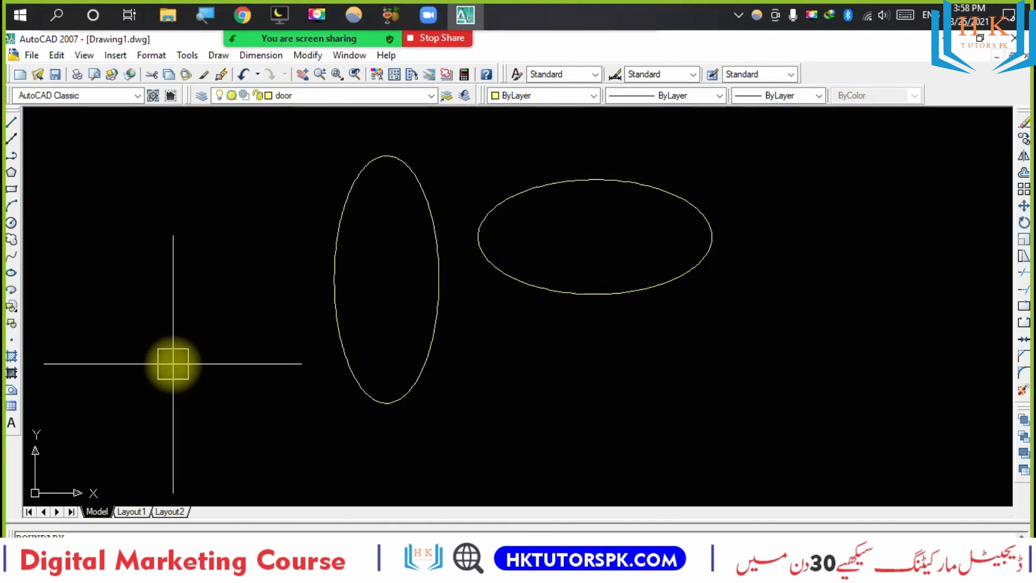
# Check which blocks are available to insert in the drawing and leave without inserting any.
pyautogui.write('i')
pyautogui.press('Return')
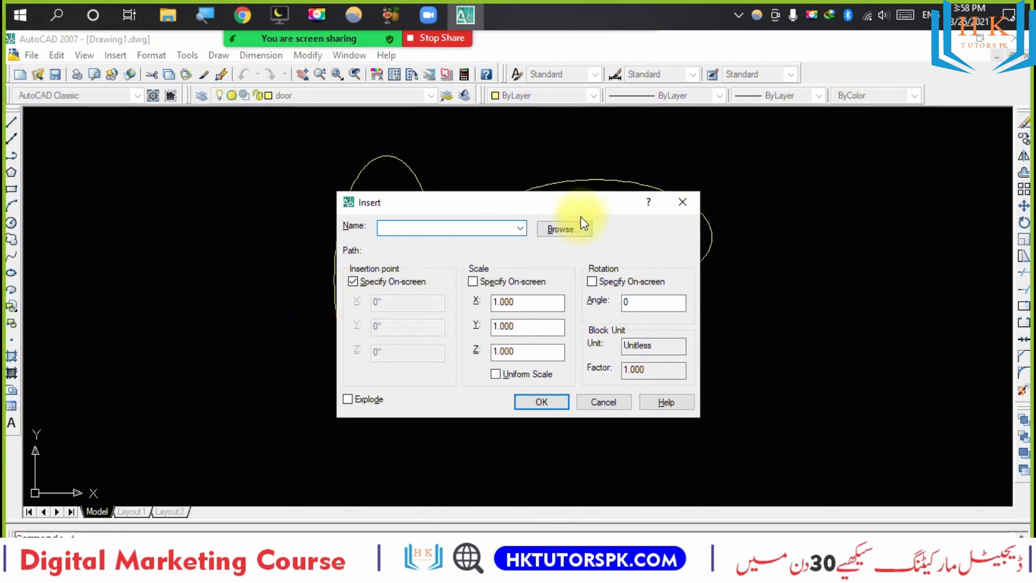
pyautogui.click(520, 229)
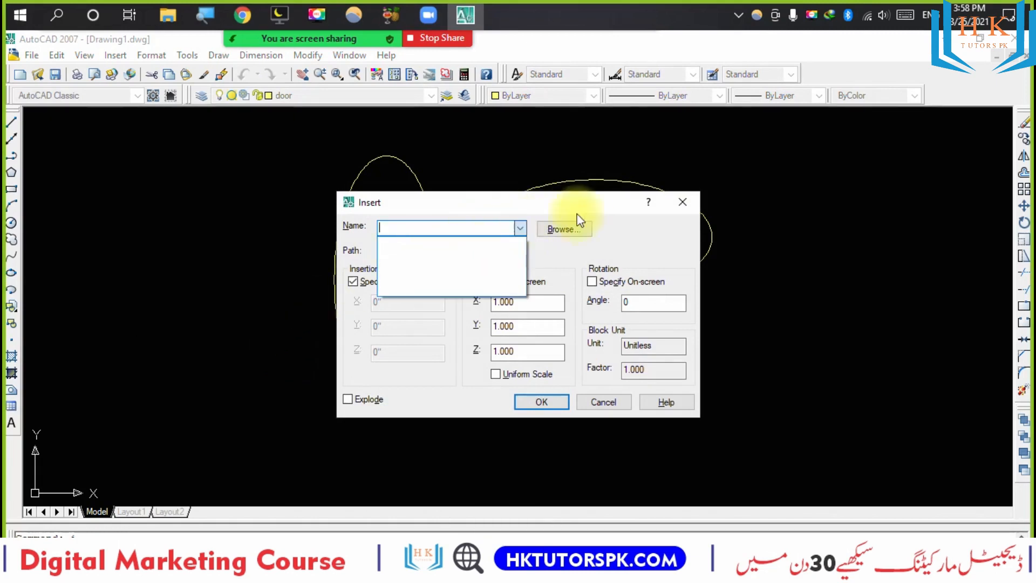
pyautogui.click(669, 203)
pyautogui.click(679, 204)
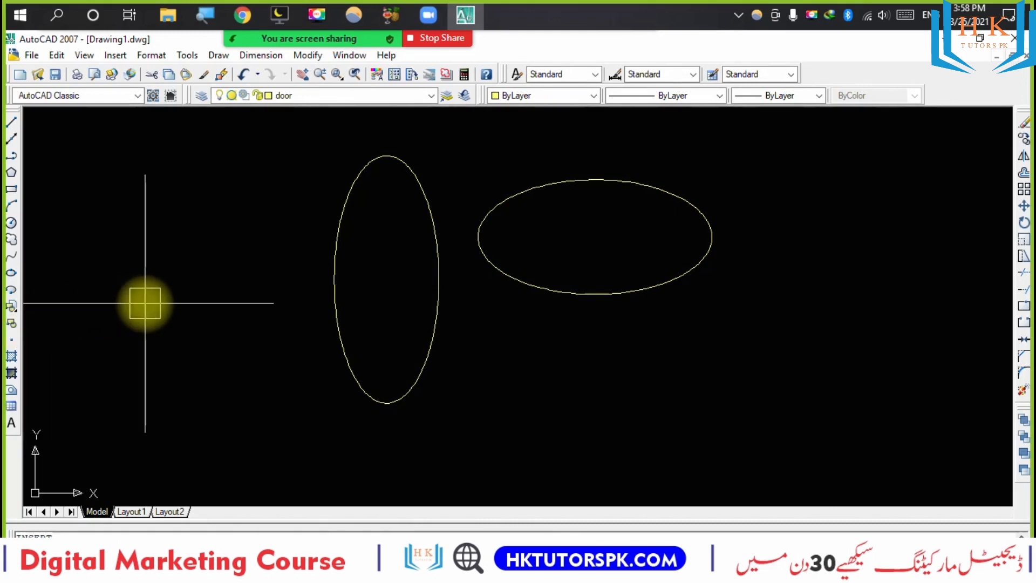
# Start a new block definition and select the horizontal ellipse as its object.
pyautogui.write('b')
pyautogui.press('Return')
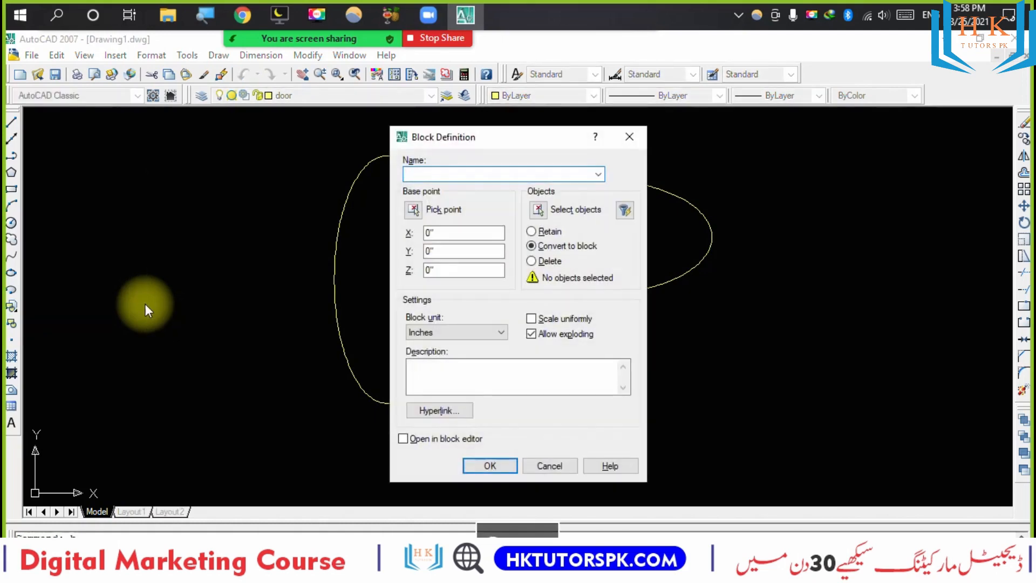
pyautogui.moveTo(477, 143); pyautogui.dragTo(613, 146)
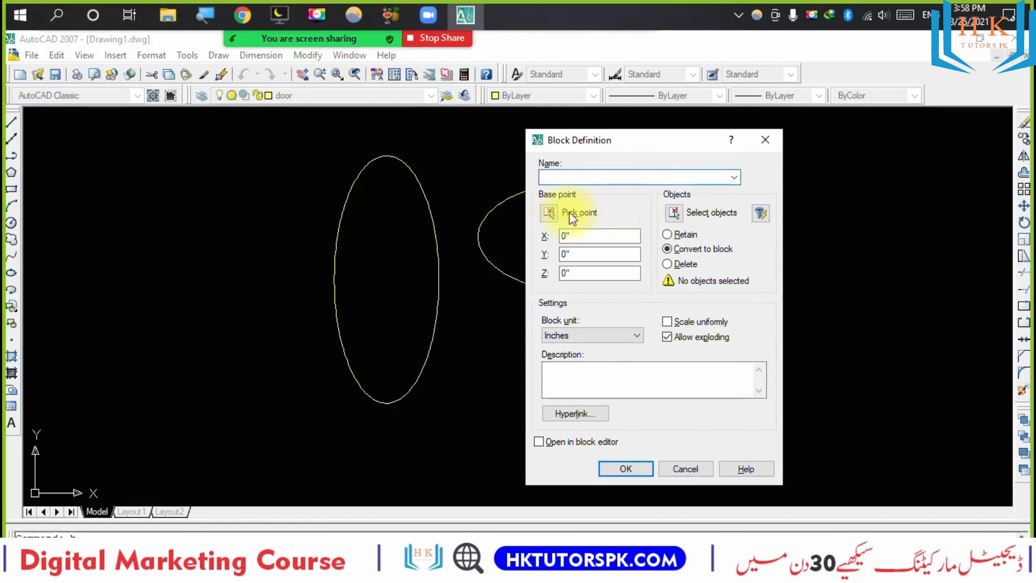
pyautogui.click(674, 214)
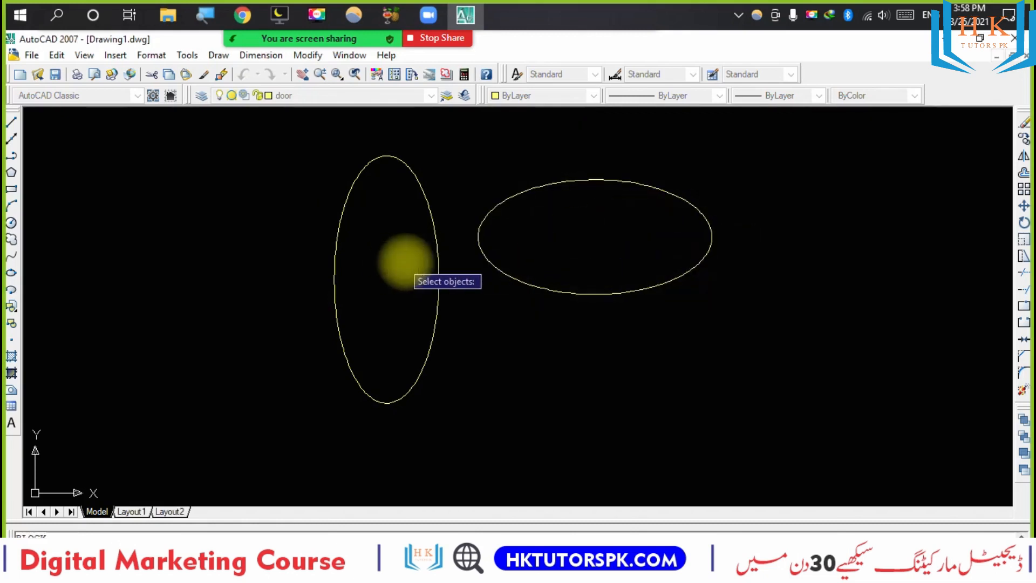
pyautogui.click(493, 261)
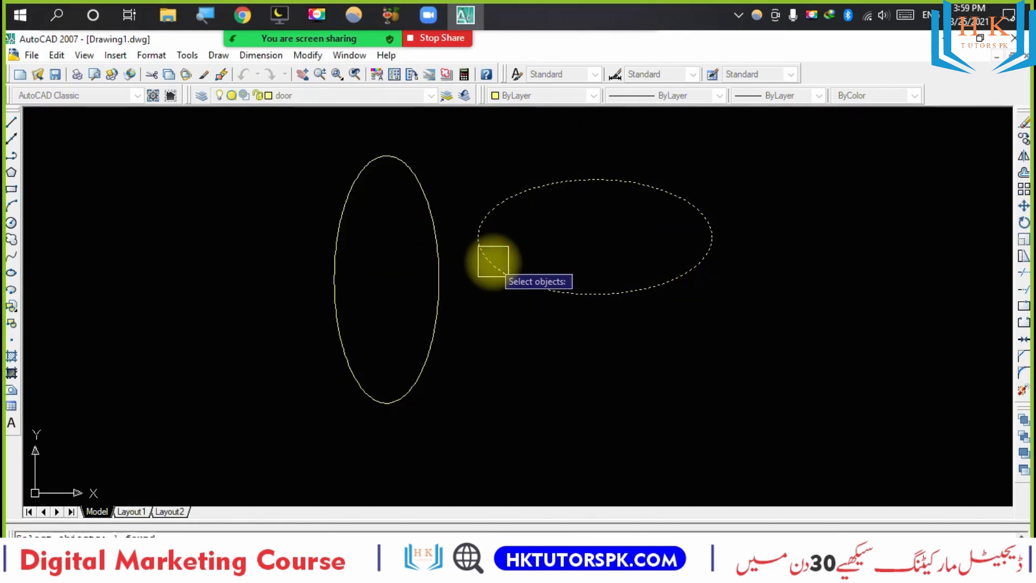
pyautogui.press('Return')
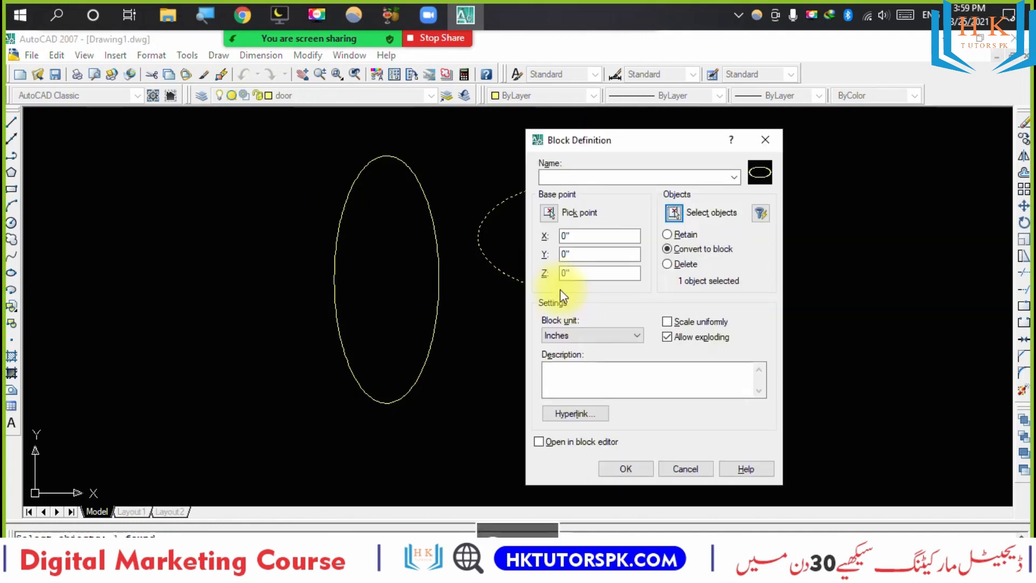
# Name the new block circle and create it from the selected horizontal ellipse.
pyautogui.click(662, 175)
pyautogui.write('c')
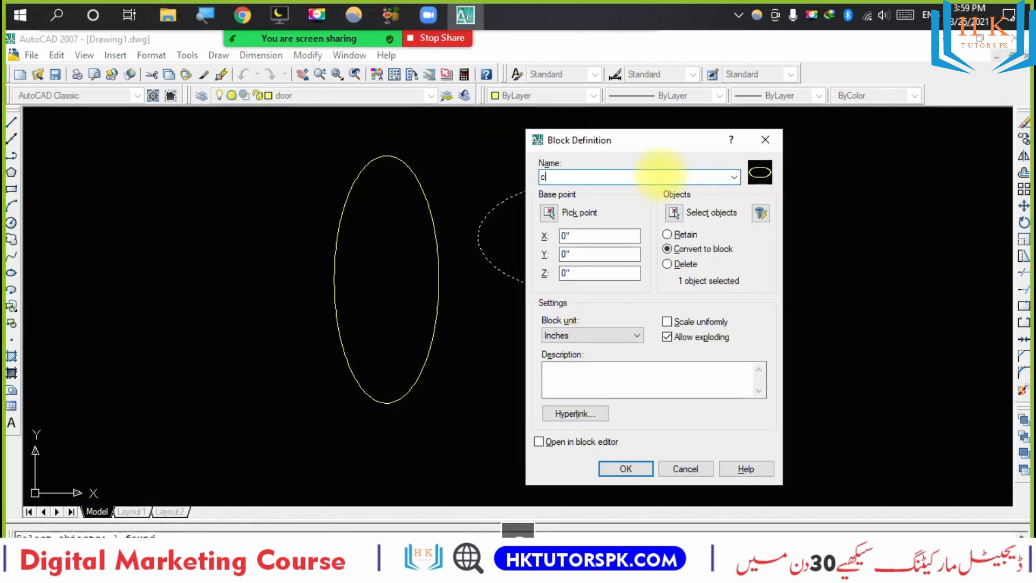
pyautogui.write('ircl')
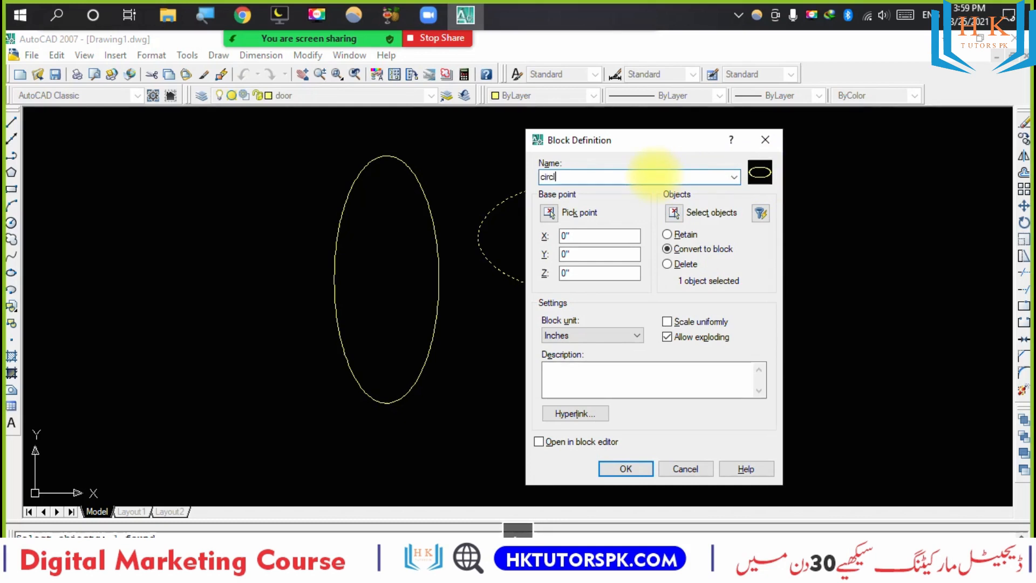
pyautogui.write('e')
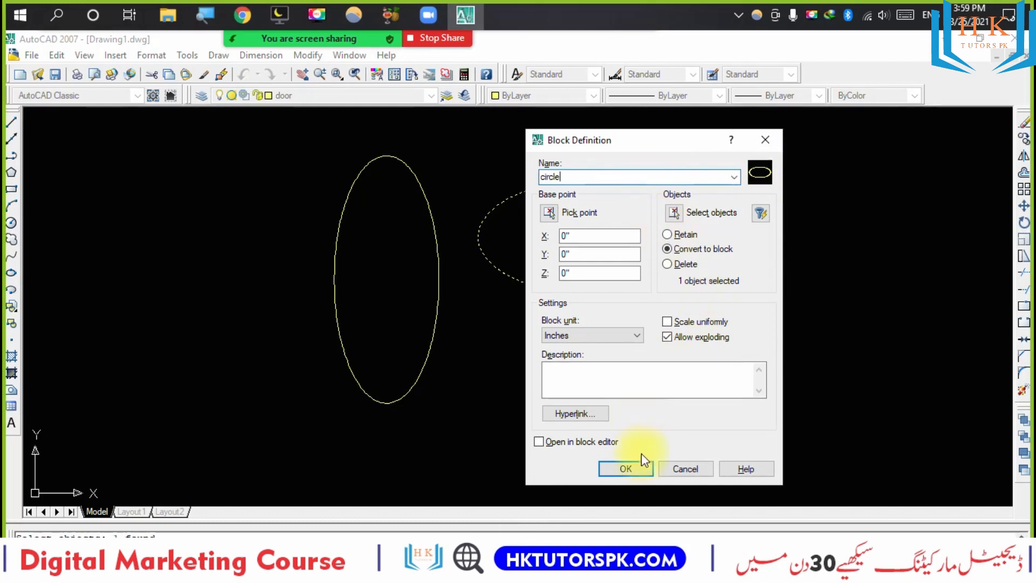
pyautogui.click(626, 468)
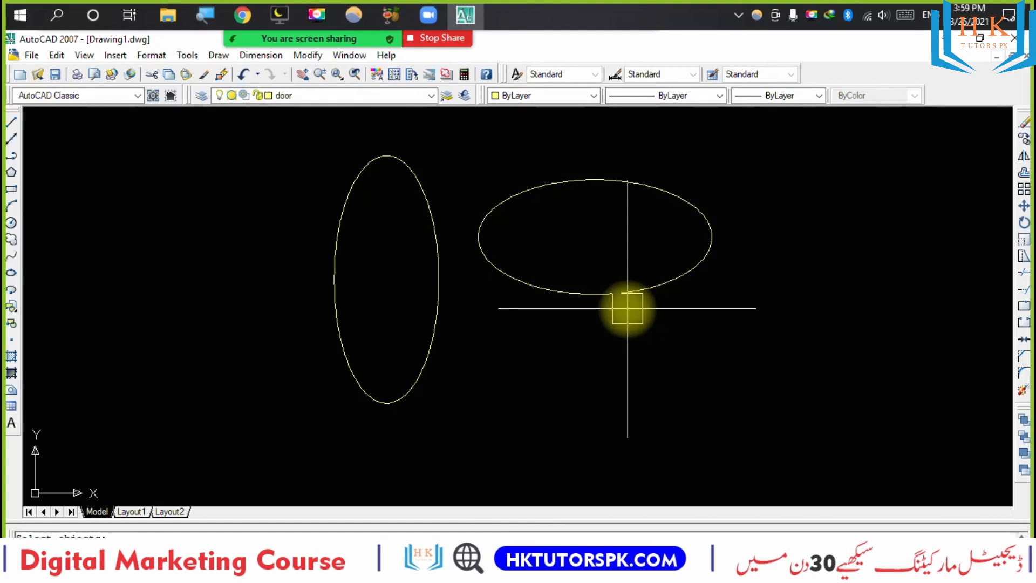
# Insert the circle block at default scale in the empty area beside the ellipses, at about 58'-5 5/8", 26'-8 3/8".
pyautogui.moveTo(692, 305); pyautogui.dragTo(353, 306, button='middle')
pyautogui.moveTo(572, 301); pyautogui.dragTo(298, 301, button='middle')
pyautogui.write('i')
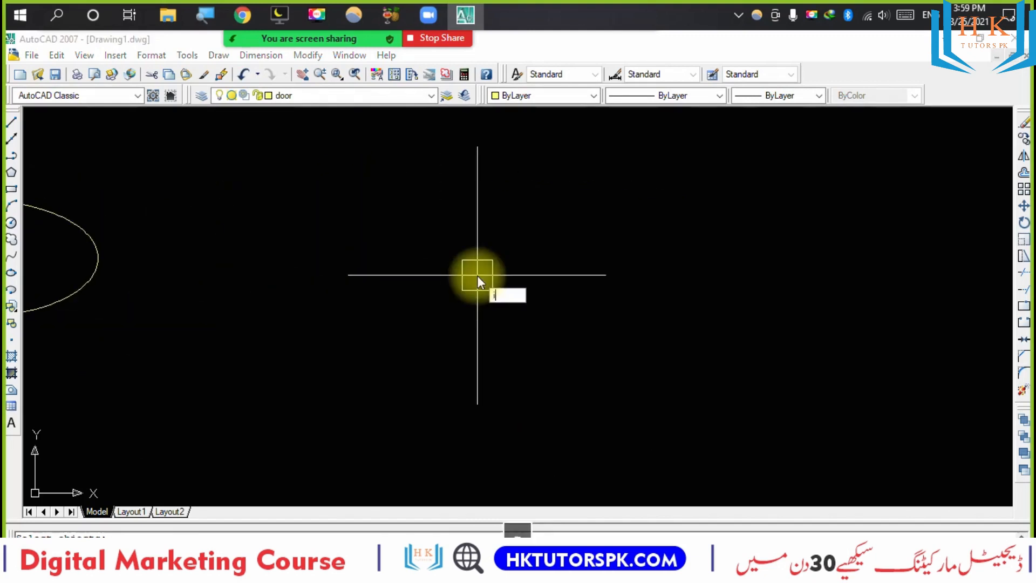
pyautogui.press('Return')
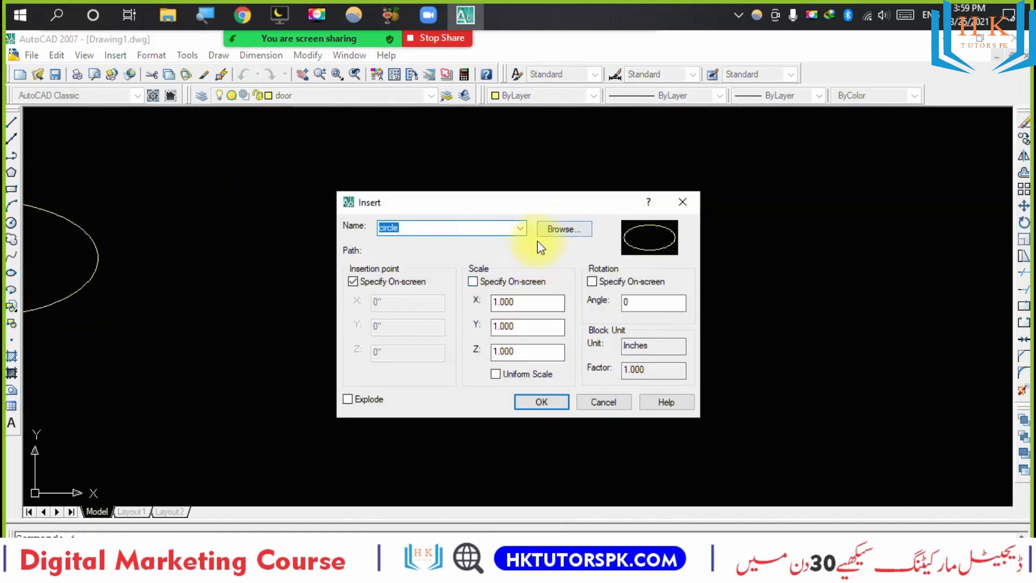
pyautogui.click(462, 253)
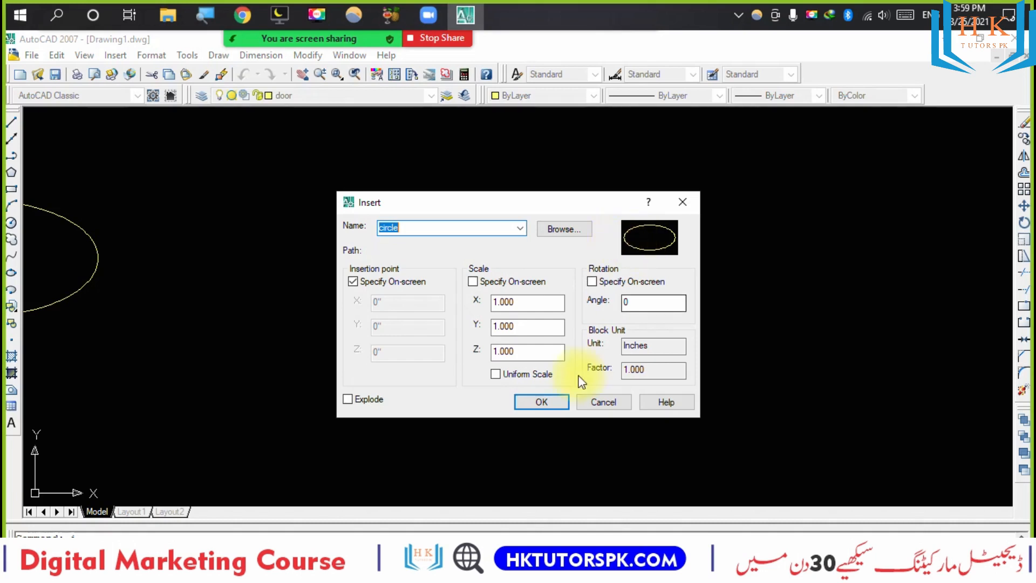
pyautogui.click(545, 402)
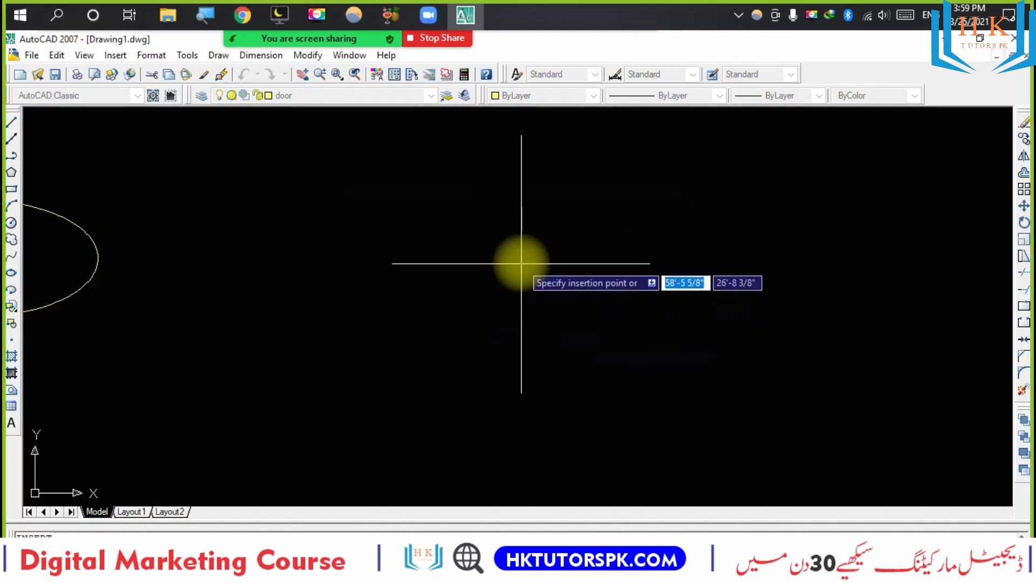
pyautogui.click(521, 263)
# Zoom to the drawing extents to locate the inserted block relative to the other shapes.
pyautogui.scroll(-3, 523, 302)
pyautogui.moveTo(458, 292); pyautogui.dragTo(540, 315, button='middle')
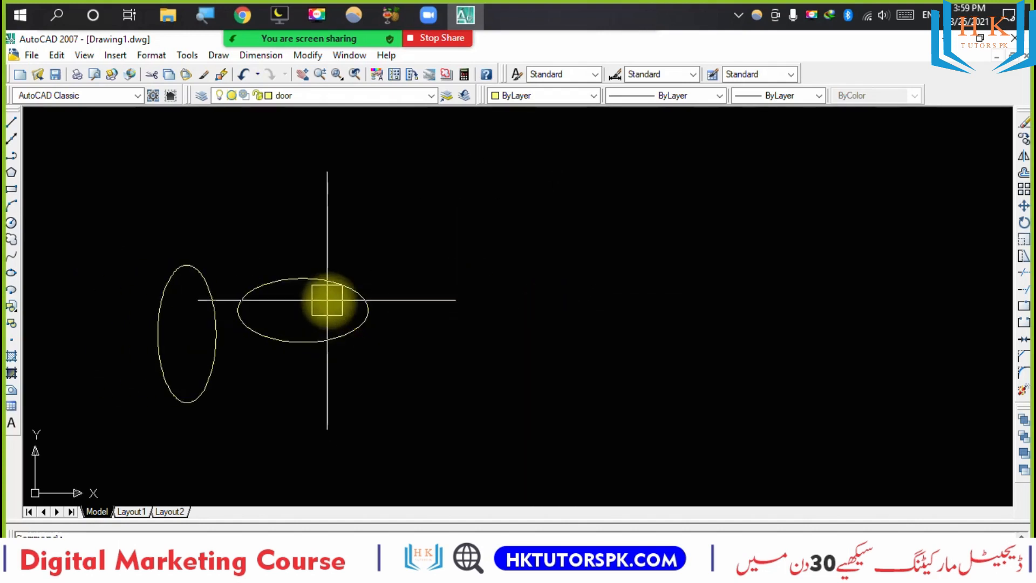
pyautogui.moveTo(436, 305); pyautogui.dragTo(406, 305, button='middle')
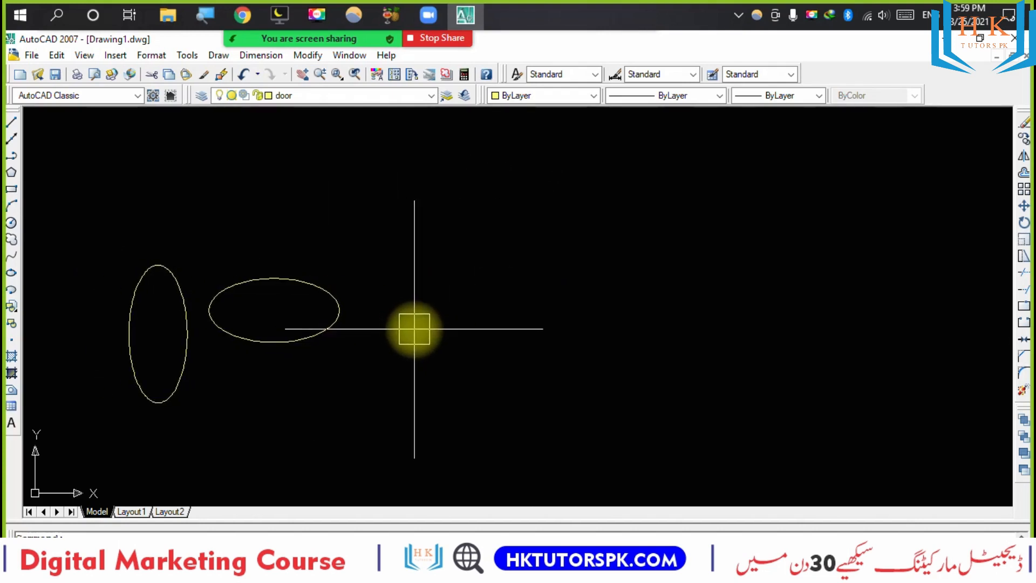
pyautogui.write('z')
pyautogui.press('Return')
pyautogui.write('e')
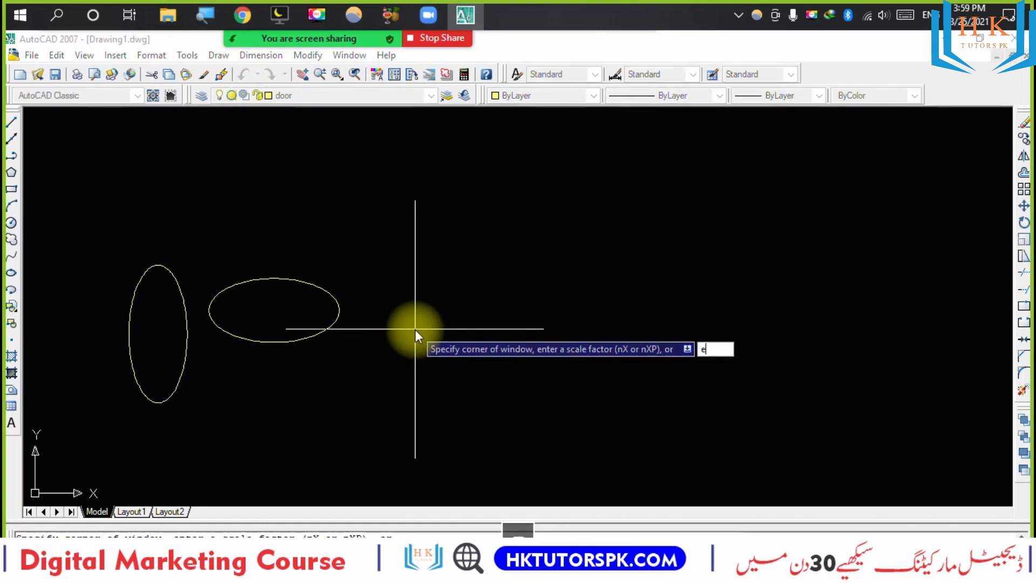
pyautogui.press('Return')
pyautogui.moveTo(639, 254); pyautogui.dragTo(565, 331, button='middle')
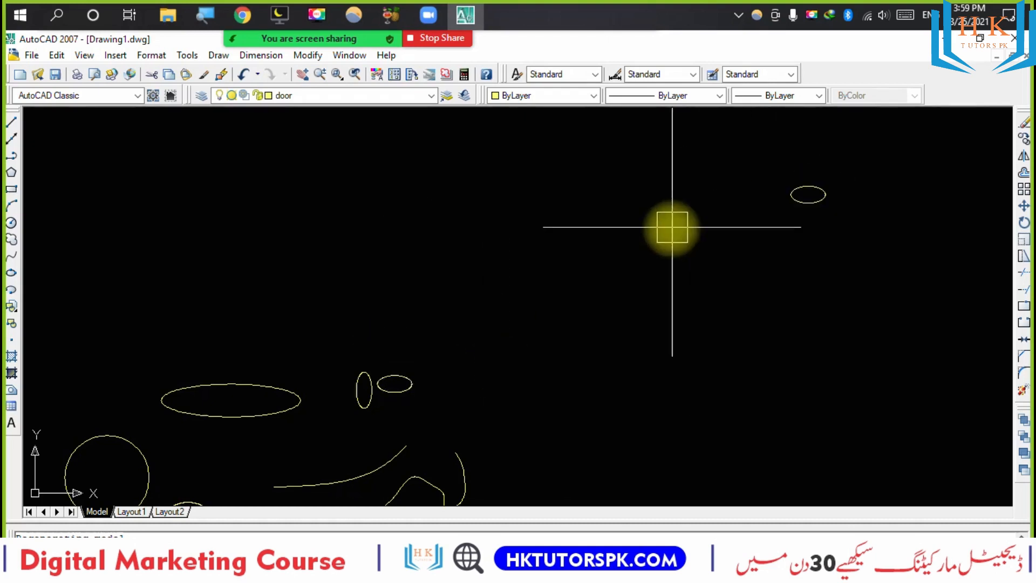
# Insert another circle block with its scale specified on screen, at about 67'-5 1/4", 17'-5 3/8", accepting an X scale factor of 1 and equal Y scale.
pyautogui.write('i')
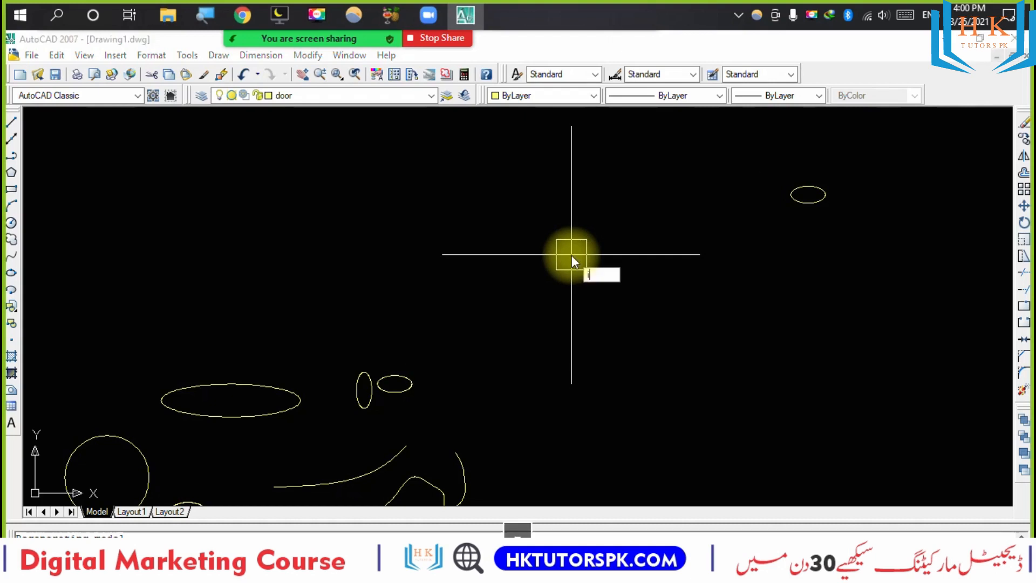
pyautogui.press('Return')
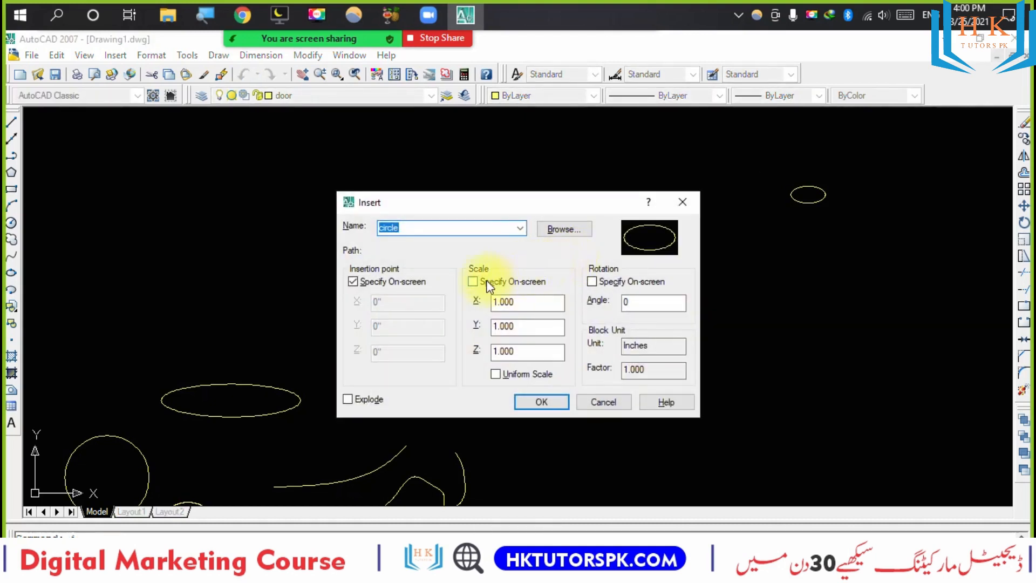
pyautogui.click(472, 281)
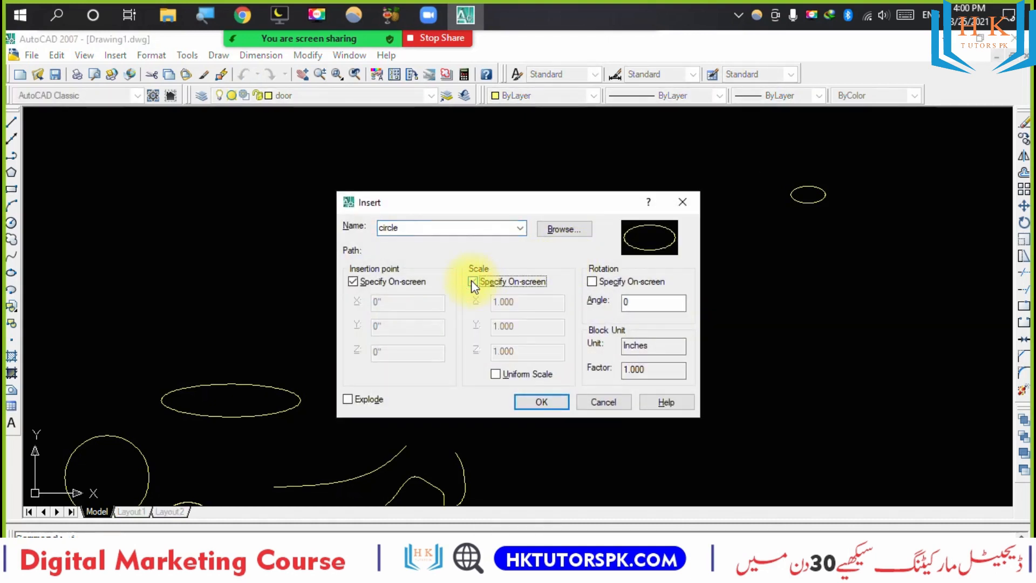
pyautogui.click(542, 402)
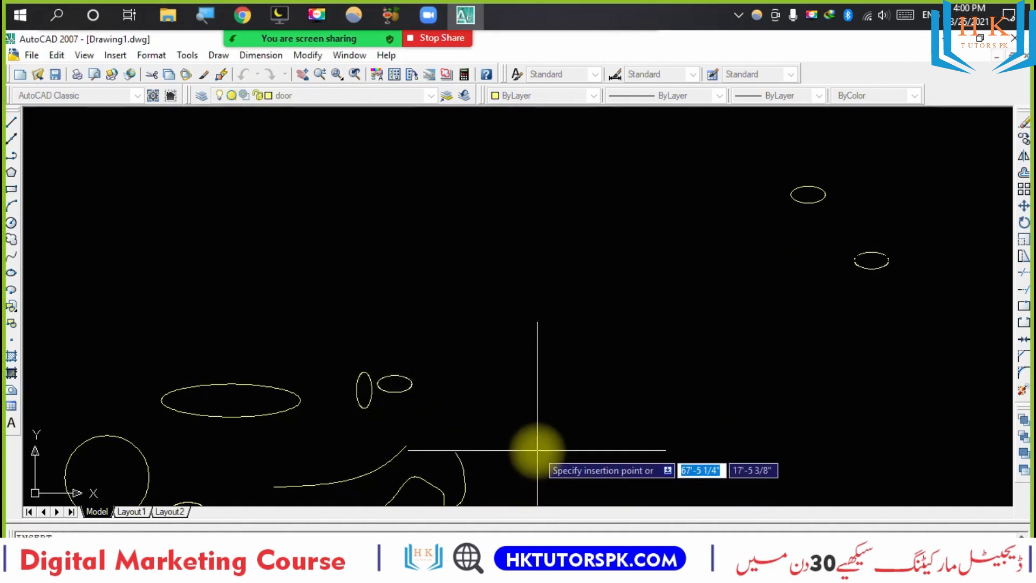
pyautogui.click(538, 449)
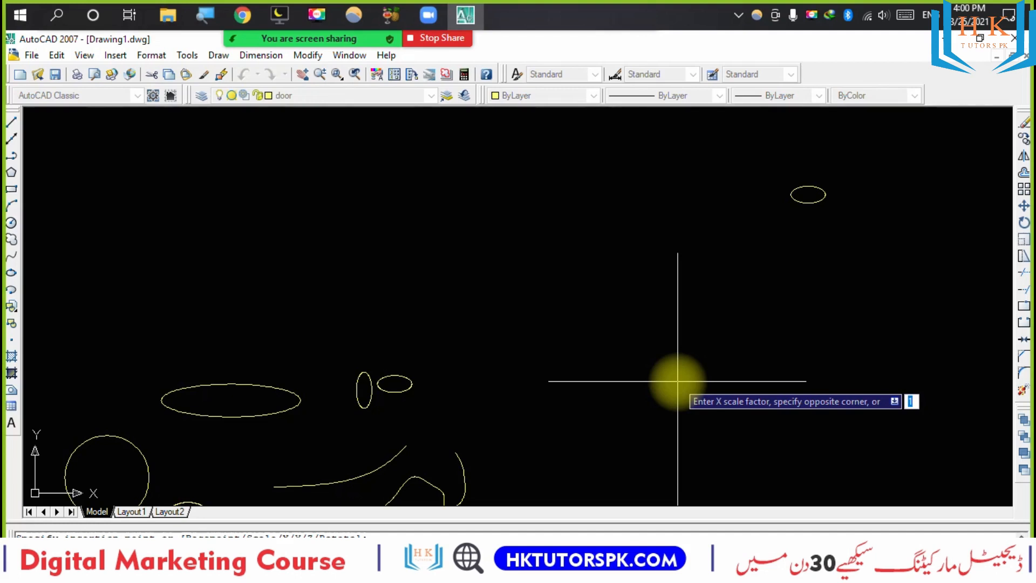
pyautogui.press('Return')
pyautogui.press('Return')
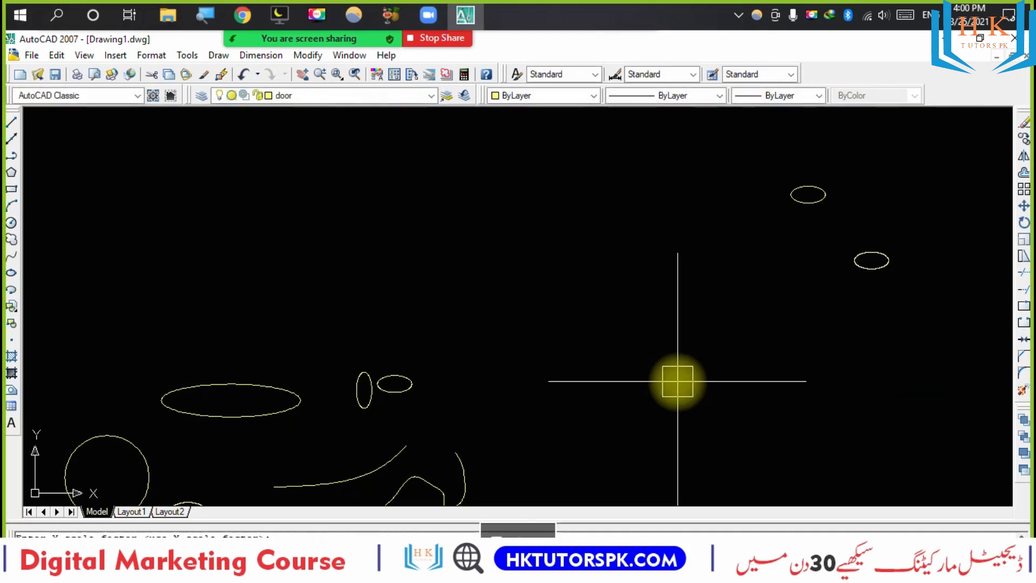
pyautogui.scroll(6, 916, 261)
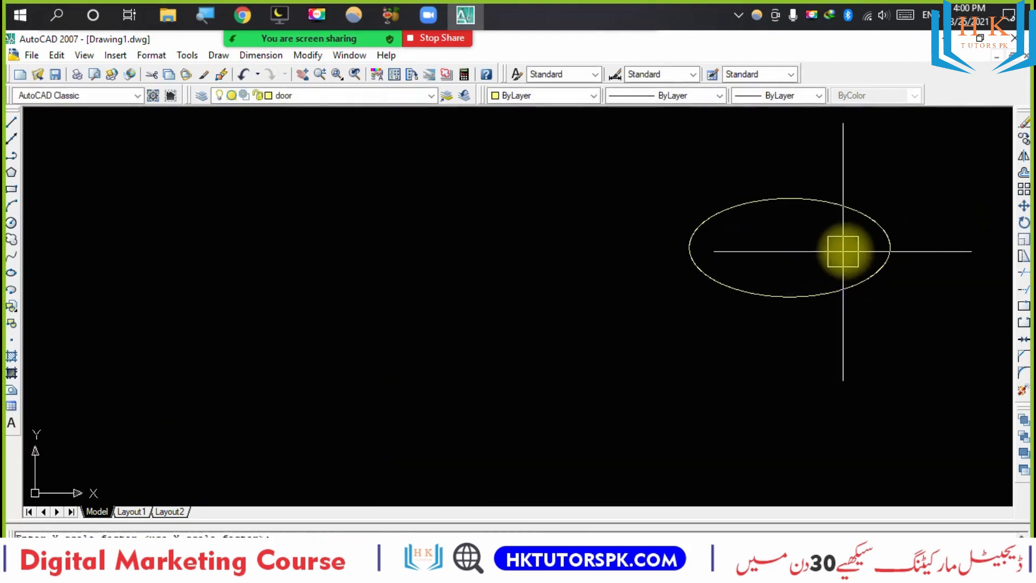
pyautogui.scroll(-7, 708, 310)
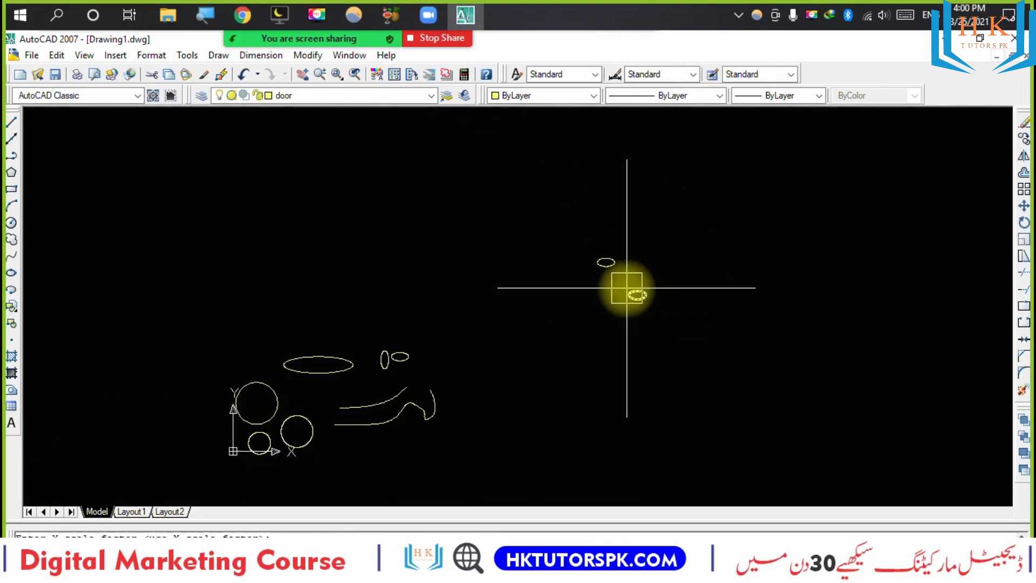
pyautogui.moveTo(590, 311); pyautogui.dragTo(681, 323, button='middle')
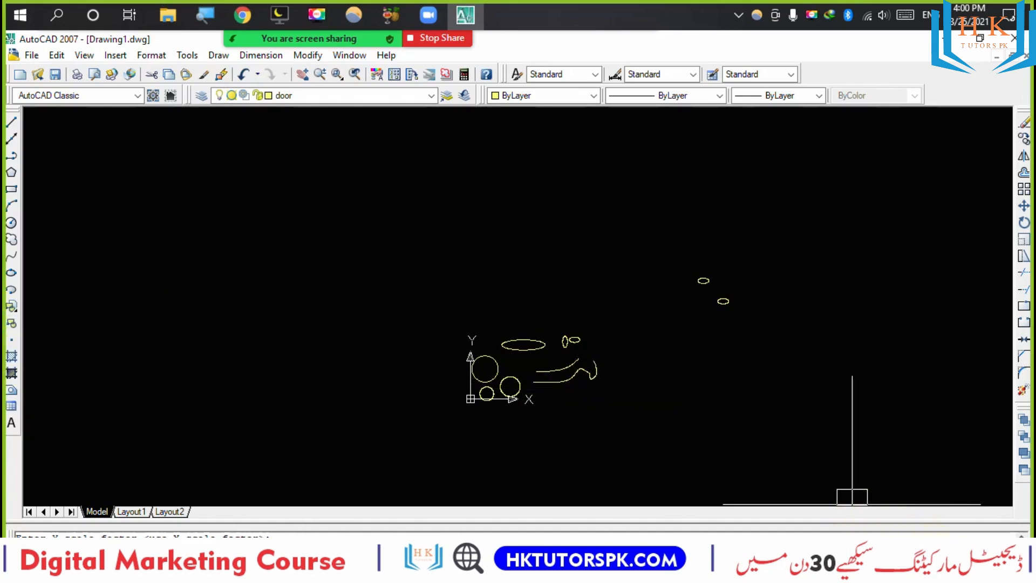
pyautogui.click(767, 287)
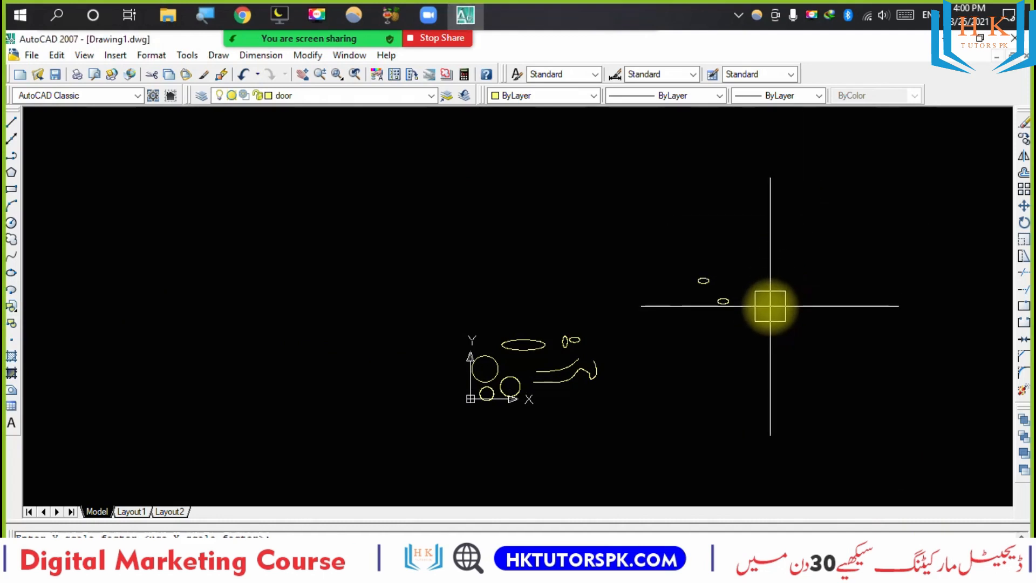
# Define a new block named chain from the medium-sized circle between the largest circle and the splines.
pyautogui.scroll(2, 621, 351)
pyautogui.moveTo(514, 409); pyautogui.dragTo(685, 370, button='middle')
pyautogui.scroll(5, 669, 362)
pyautogui.moveTo(412, 378); pyautogui.dragTo(486, 266, button='middle')
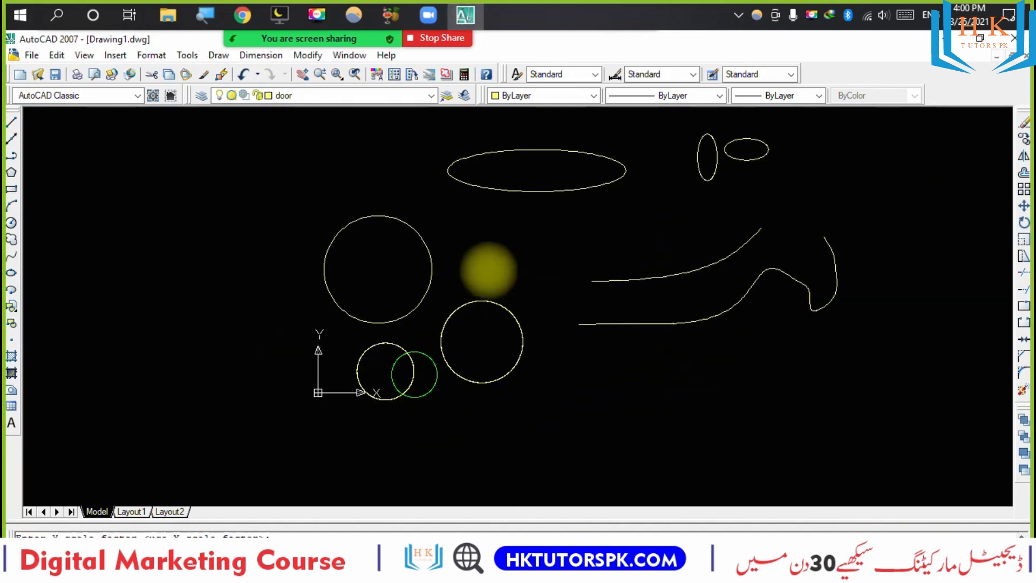
pyautogui.scroll(3, 515, 355)
pyautogui.press('Escape')
pyautogui.write('b')
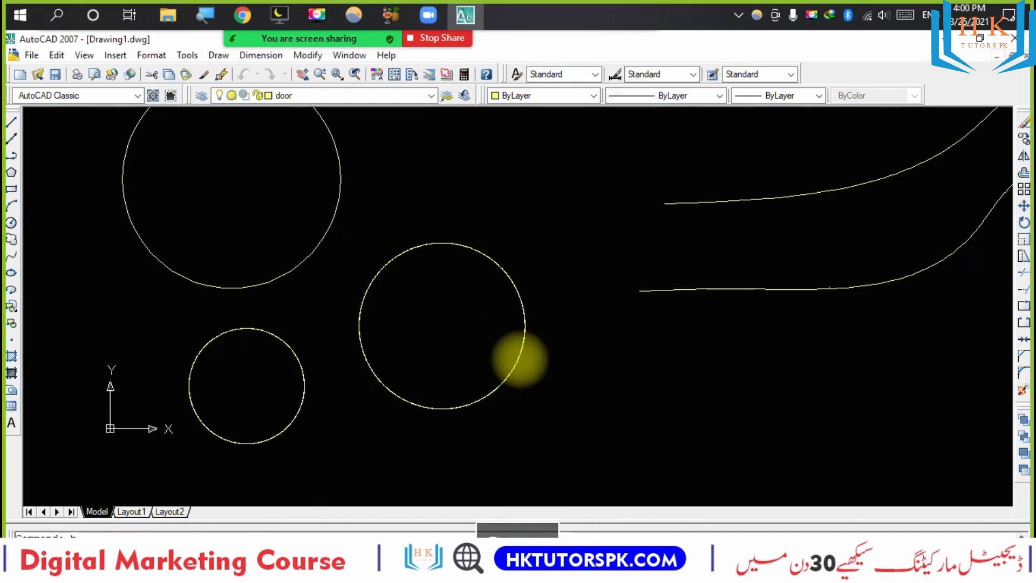
pyautogui.press('Return')
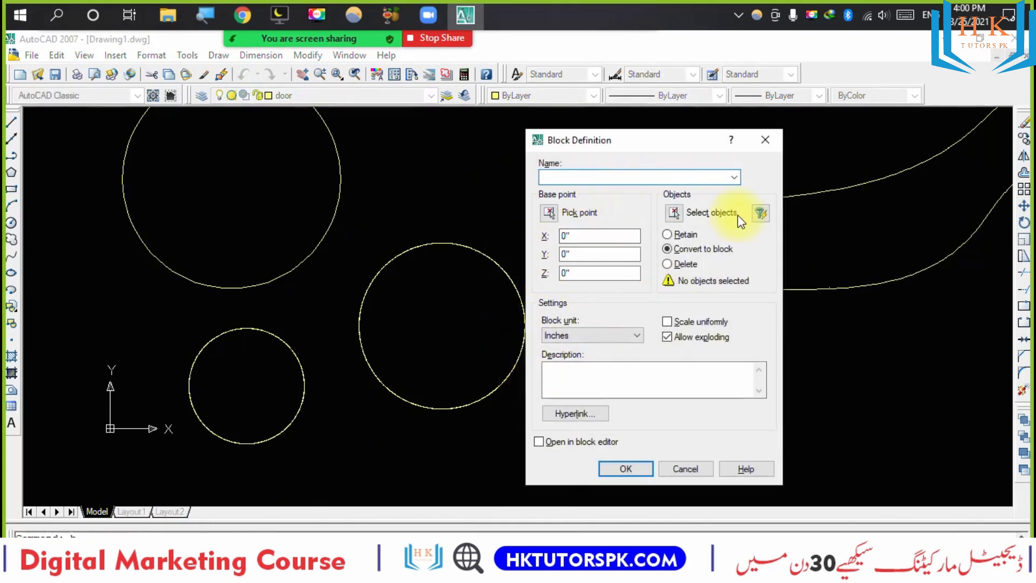
pyautogui.click(673, 214)
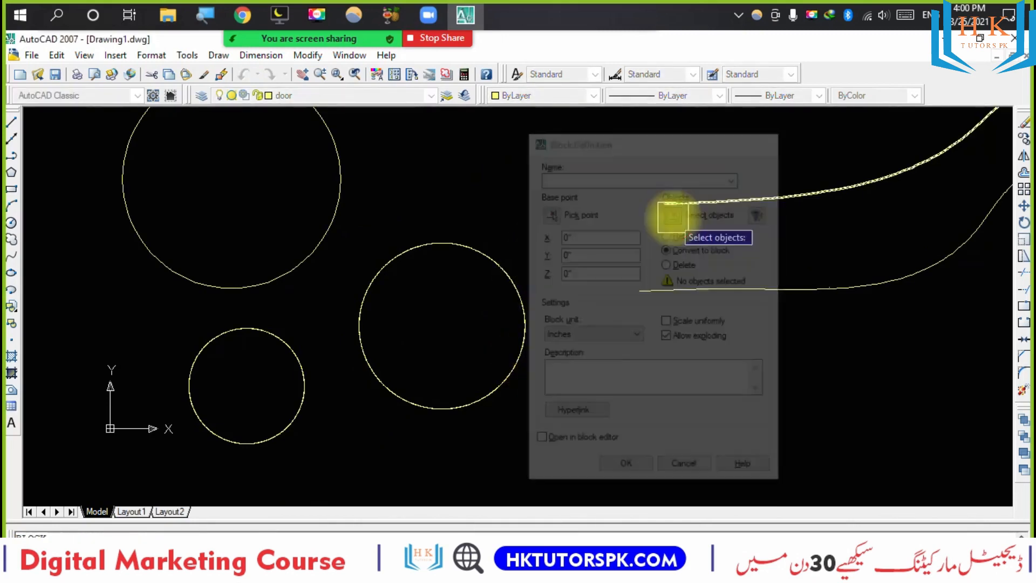
pyautogui.click(519, 307)
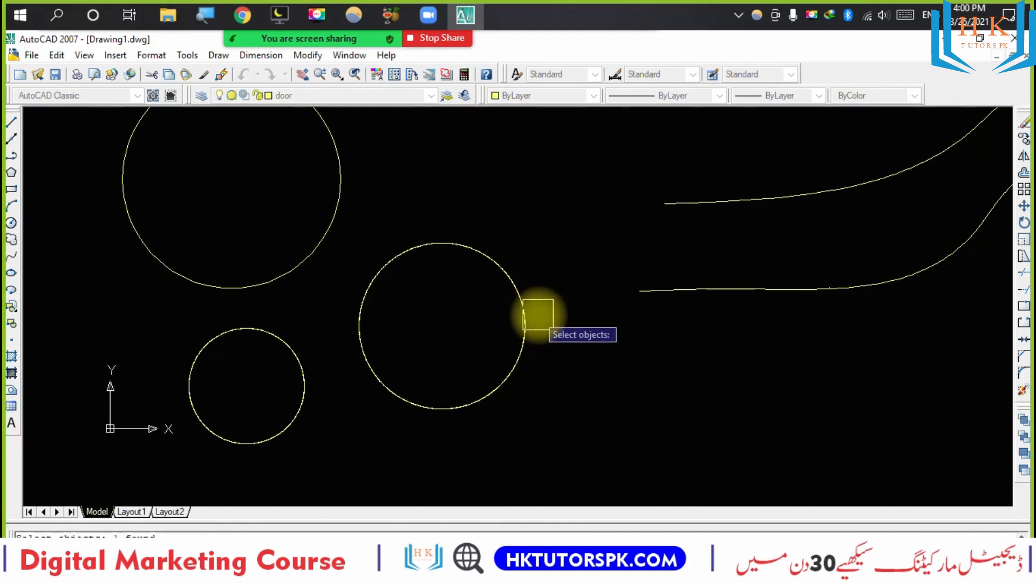
pyautogui.click(510, 304)
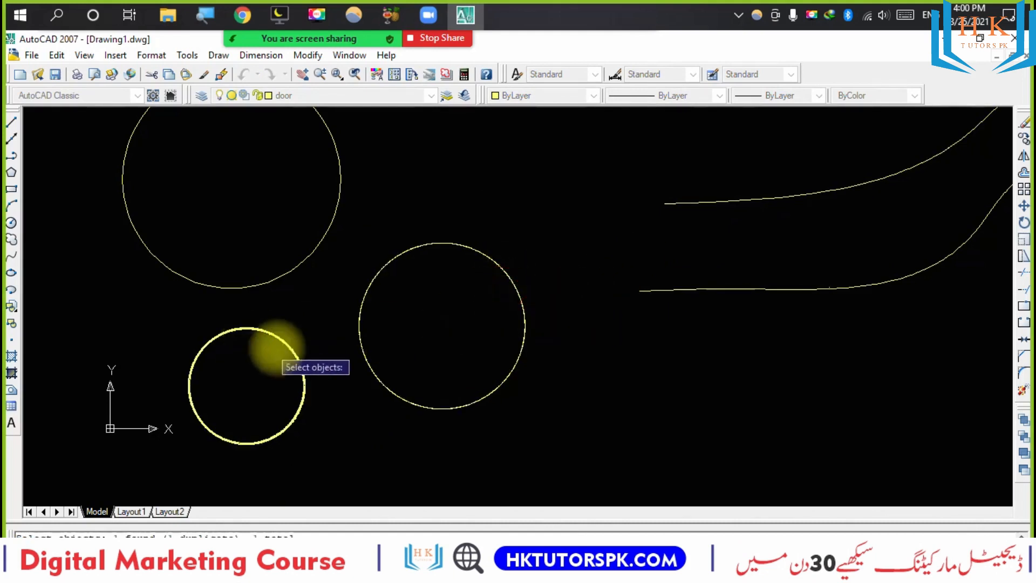
pyautogui.scroll(3, 397, 331)
pyautogui.scroll(5, 397, 330)
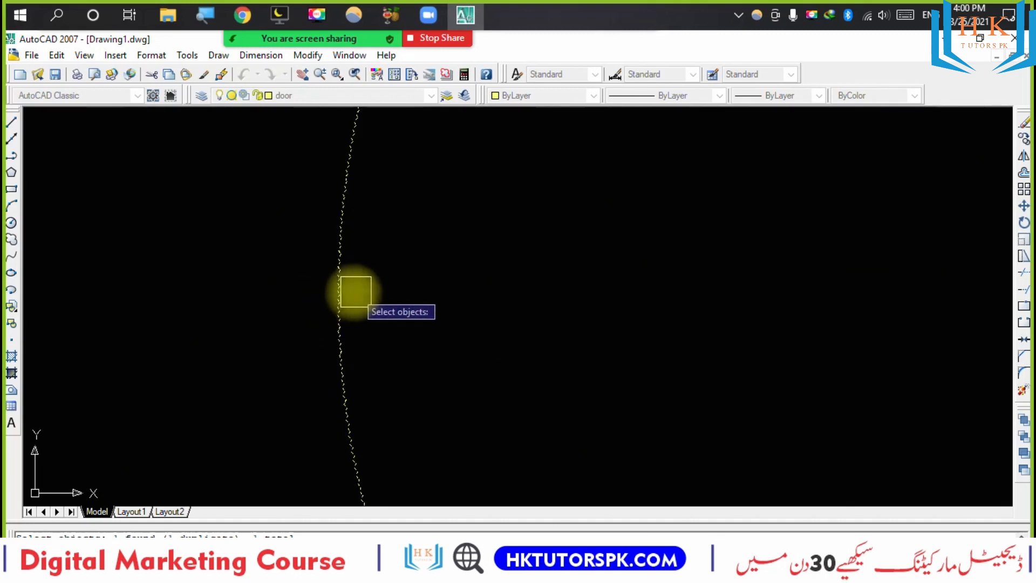
pyautogui.press('Return')
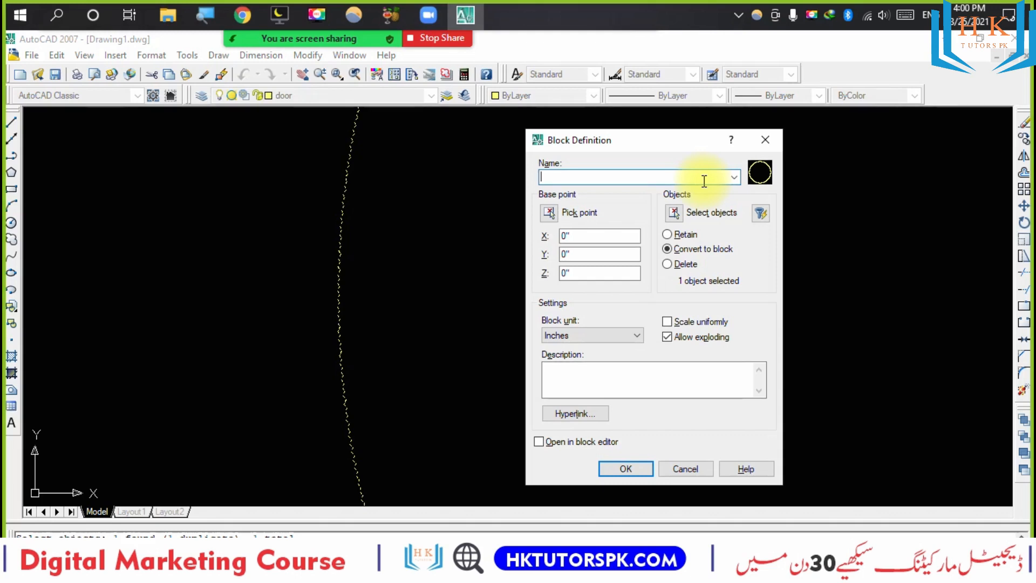
pyautogui.click(645, 466)
# Insert the chain block in the empty area beside the splines, below the two inserted circle blocks, accepting the default scale factors.
pyautogui.scroll(-5, 639, 432)
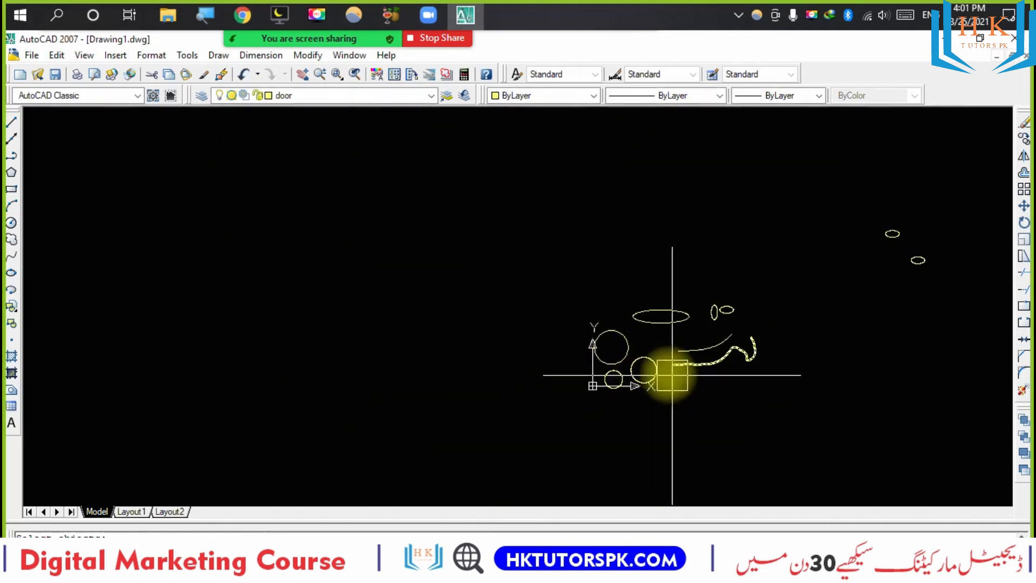
pyautogui.moveTo(671, 371); pyautogui.dragTo(577, 371, button='middle')
pyautogui.write('i')
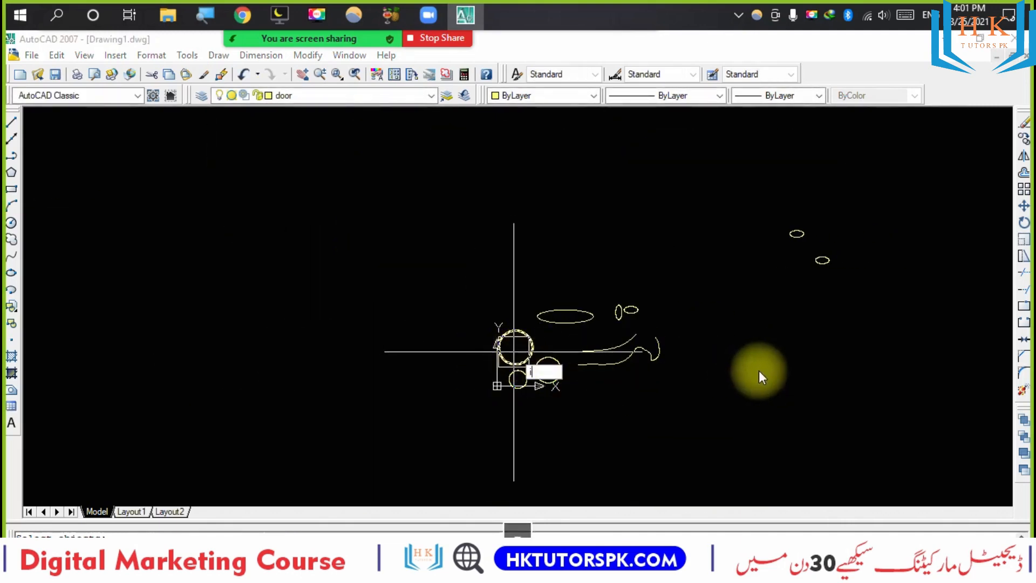
pyautogui.press('Return')
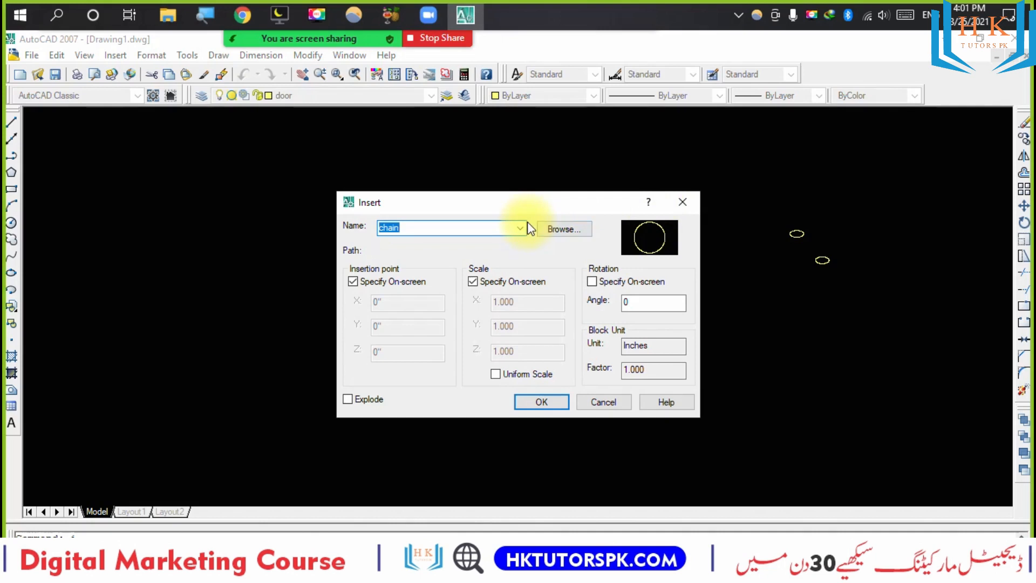
pyautogui.click(521, 227)
pyautogui.click(415, 251)
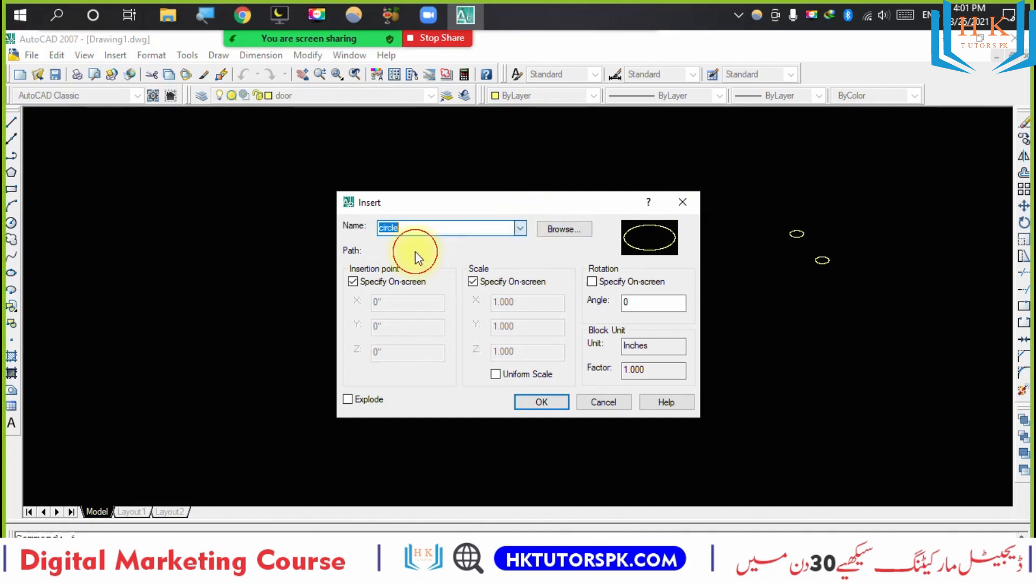
pyautogui.click(527, 227)
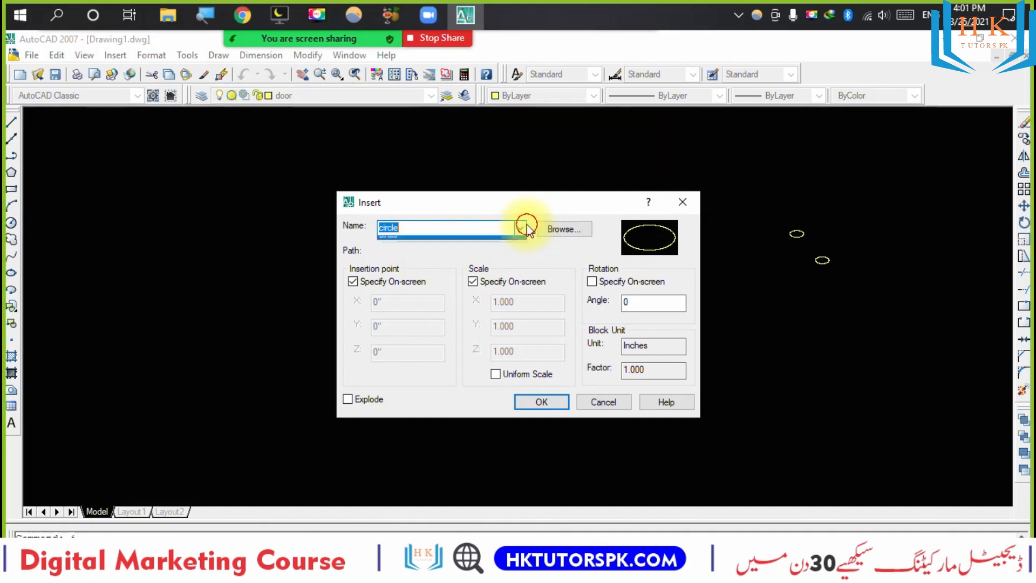
pyautogui.click(442, 242)
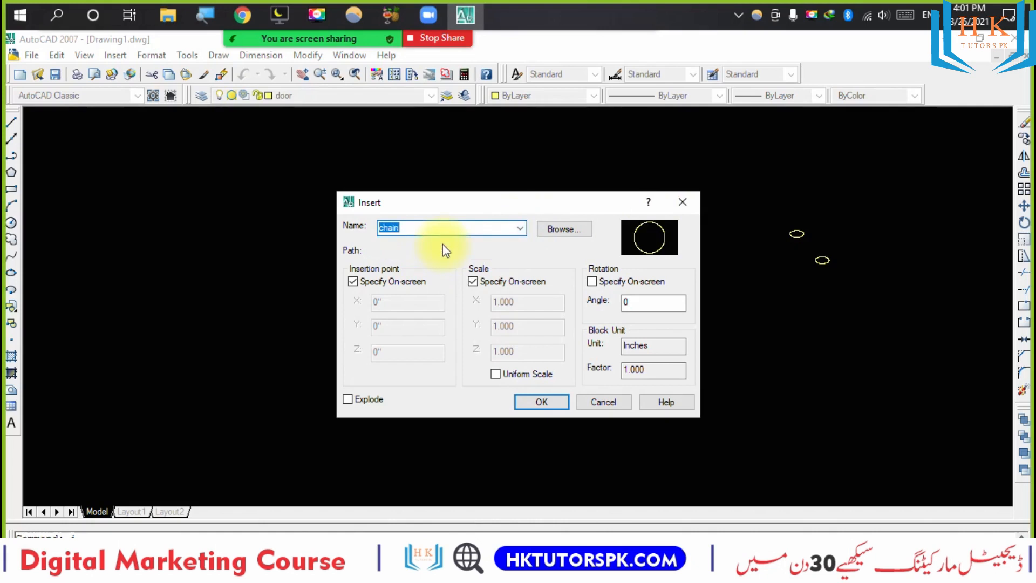
pyautogui.click(538, 402)
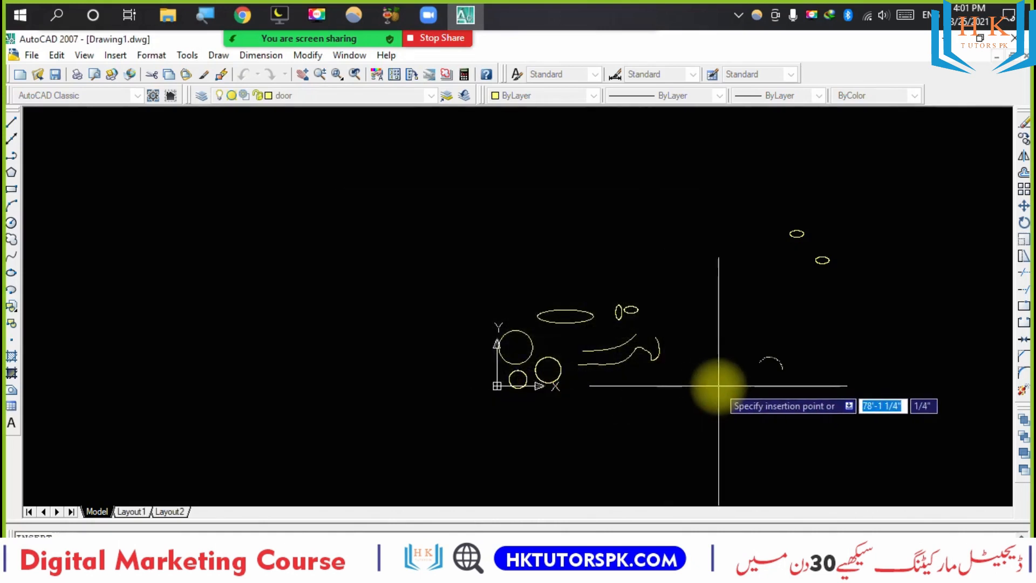
pyautogui.click(785, 386)
pyautogui.press('Return')
pyautogui.press('Return')
pyautogui.scroll(10, 810, 387)
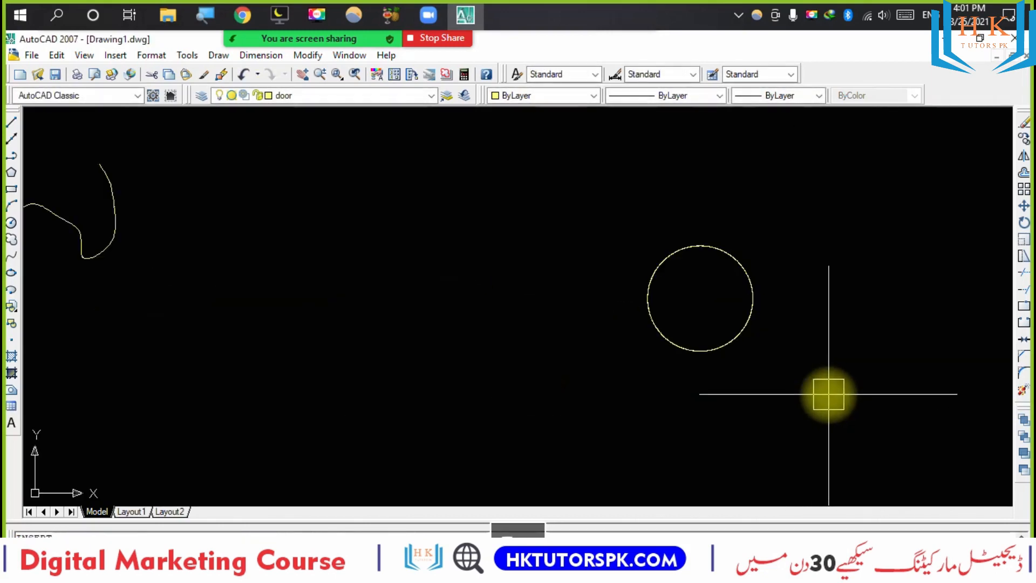
pyautogui.scroll(8, 715, 271)
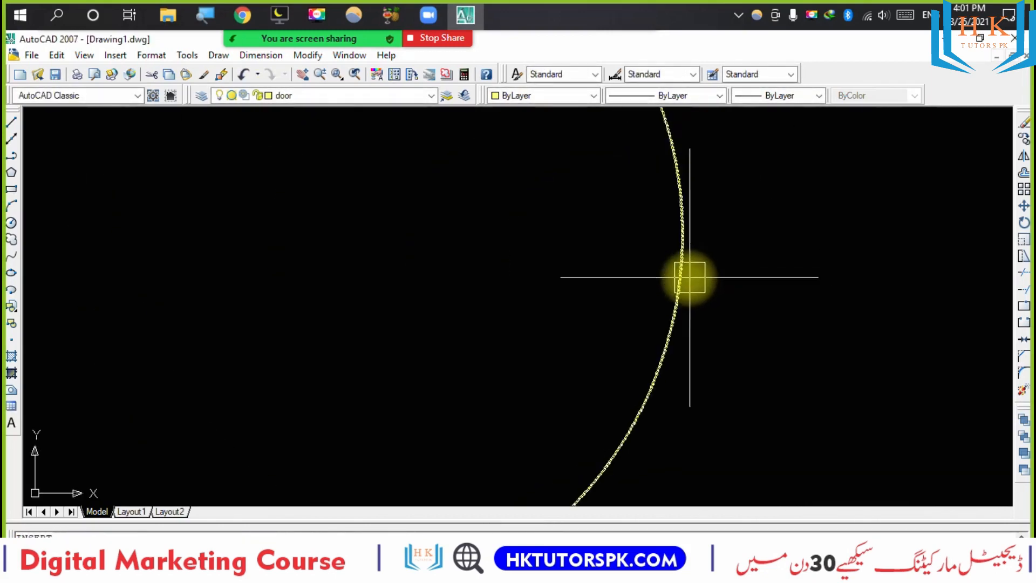
# Draw a large rectangle by two opposite corners in the empty area on the far side of the origin from the inserted blocks.
pyautogui.scroll(-15, 605, 319)
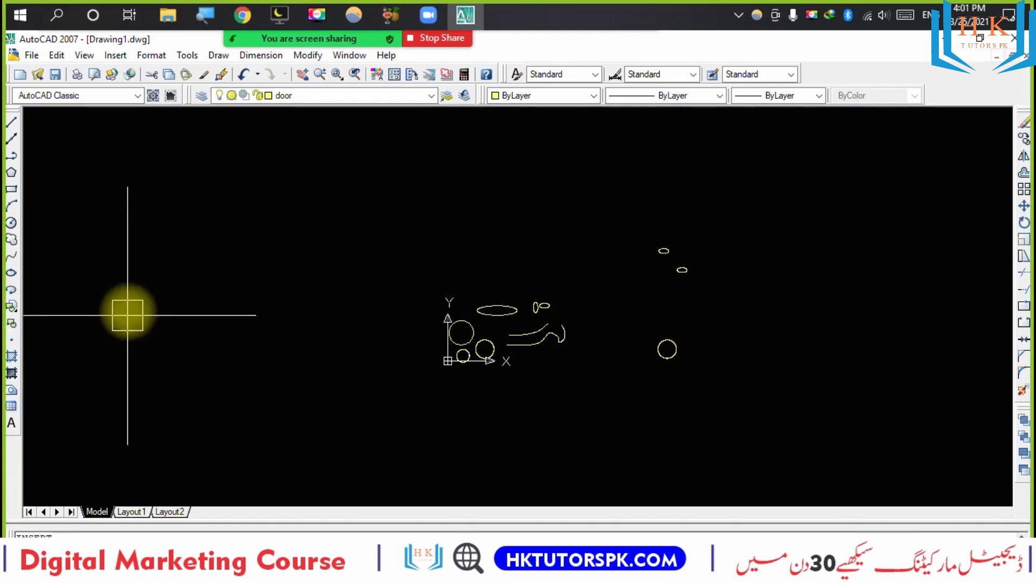
pyautogui.write('rec')
pyautogui.press('Return')
pyautogui.click(129, 221)
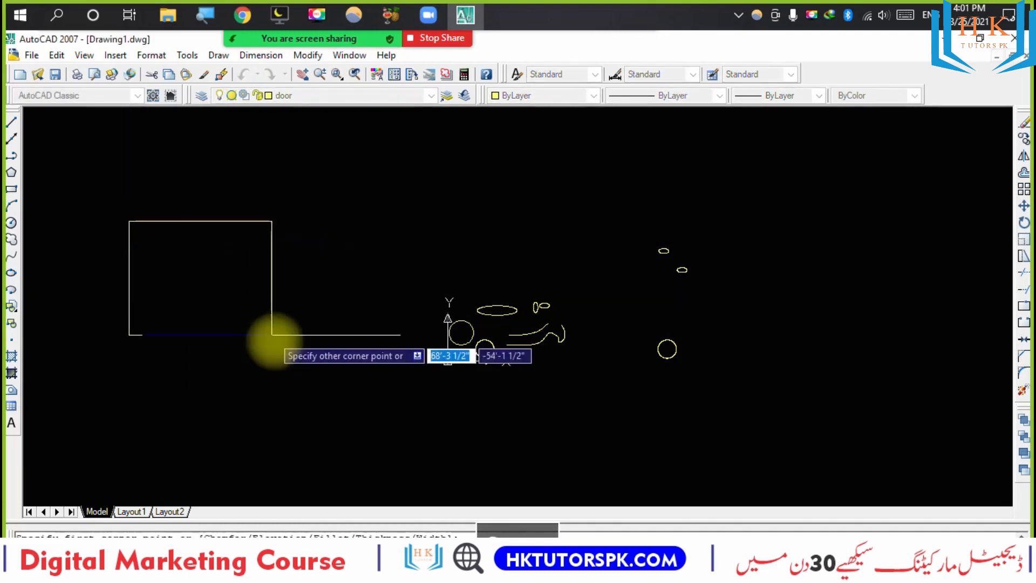
pyautogui.click(295, 371)
# Set up a hatch inside the large rectangle with the predefined BRICK pattern at scale 66 and preview it.
pyautogui.write('h')
pyautogui.press('Return')
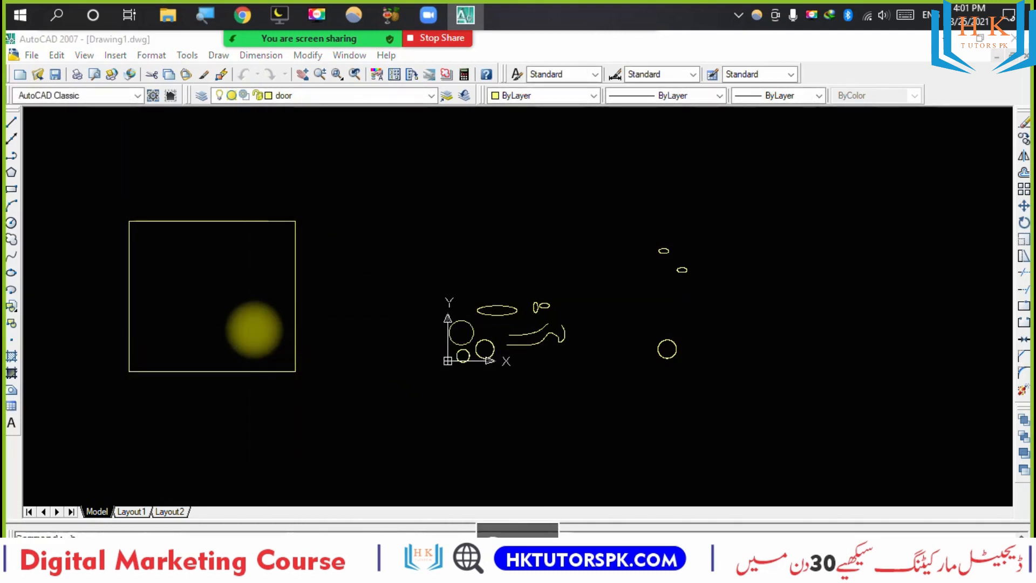
pyautogui.click(502, 196)
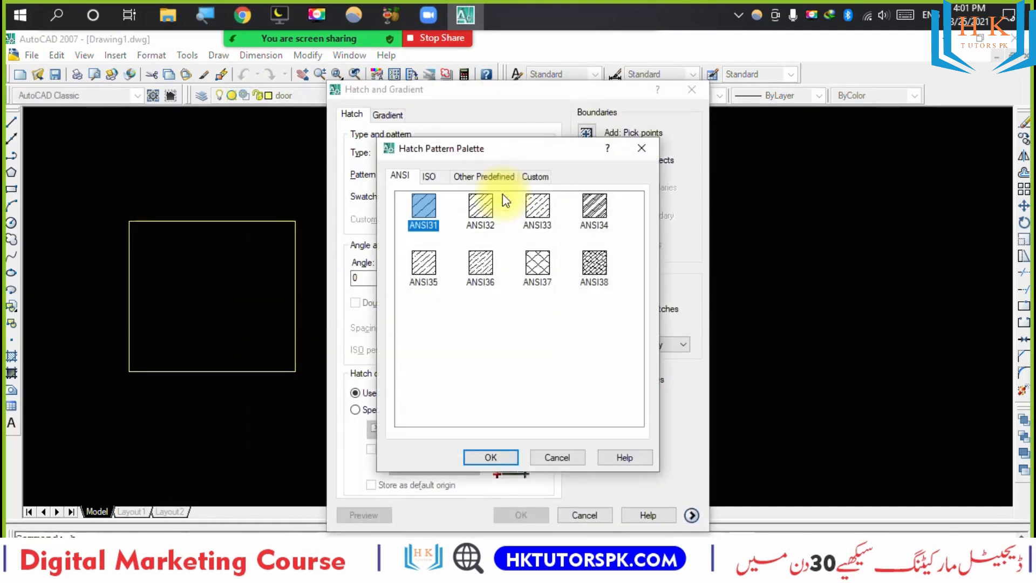
pyautogui.click(464, 177)
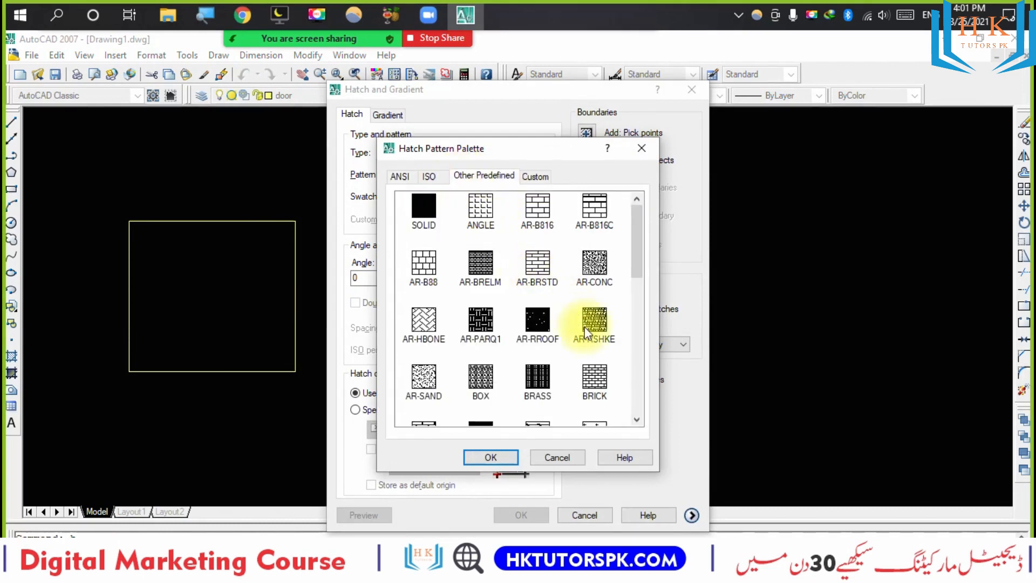
pyautogui.click(487, 459)
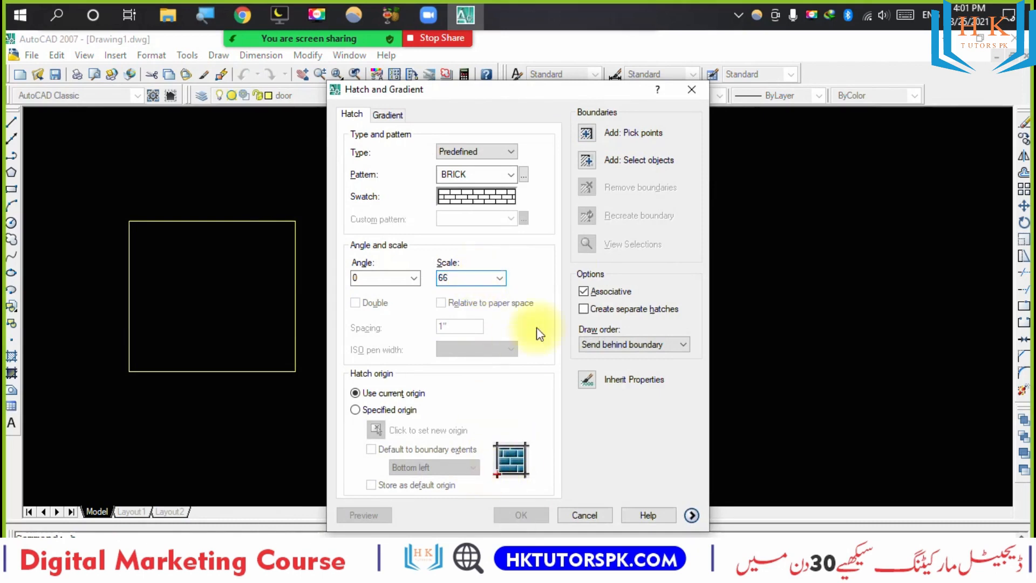
pyautogui.click(586, 138)
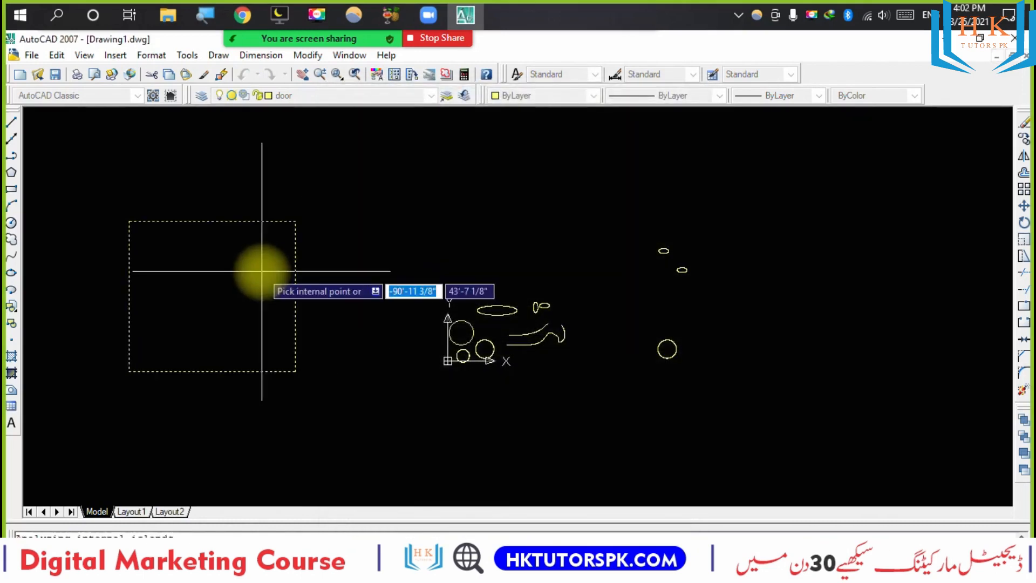
pyautogui.press('Return')
pyautogui.click(381, 515)
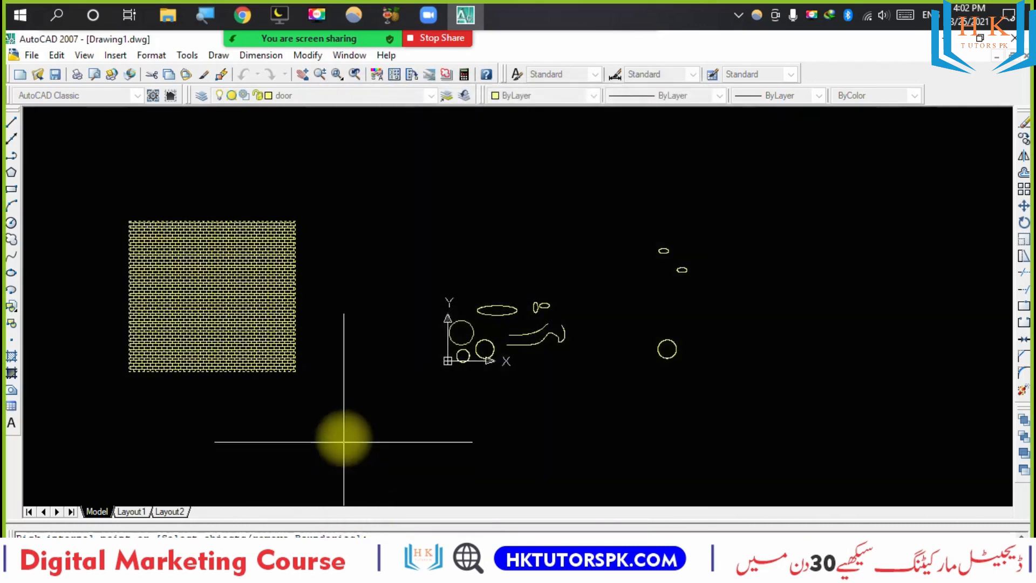
# Set the brick hatch scale to 99, preview it and apply the hatch to the rectangle.
pyautogui.click(225, 316)
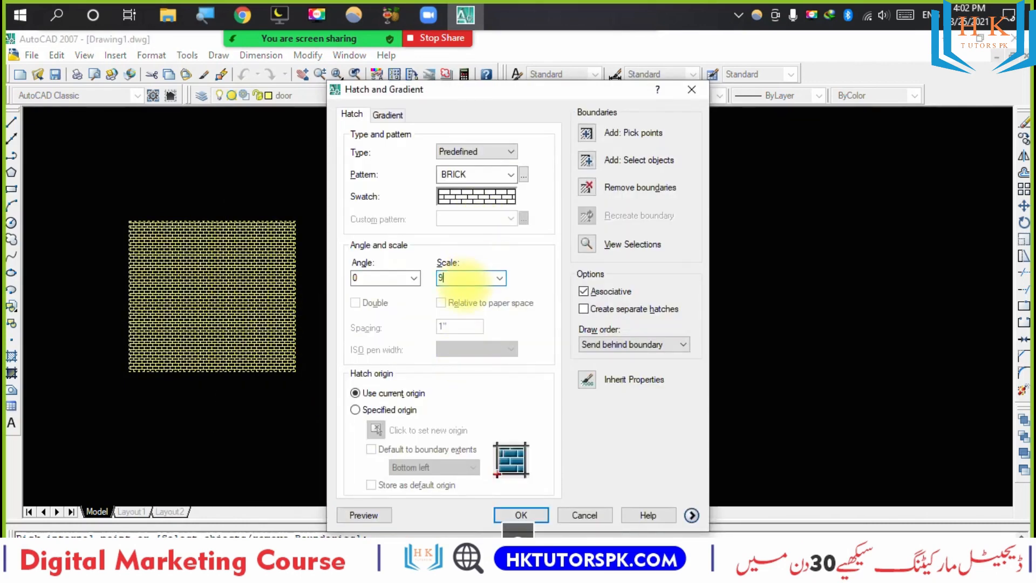
pyautogui.click(363, 515)
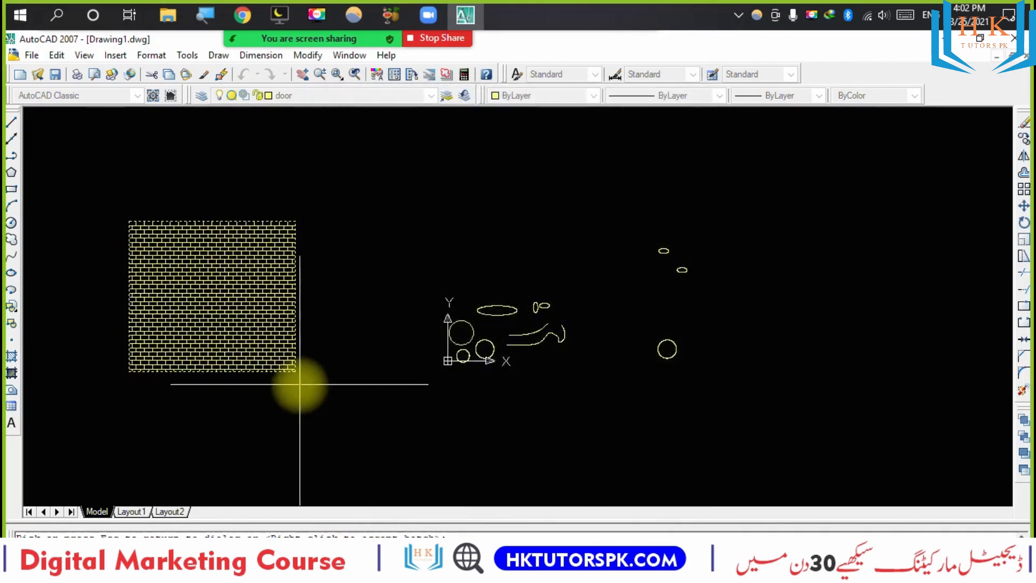
pyautogui.click(302, 367)
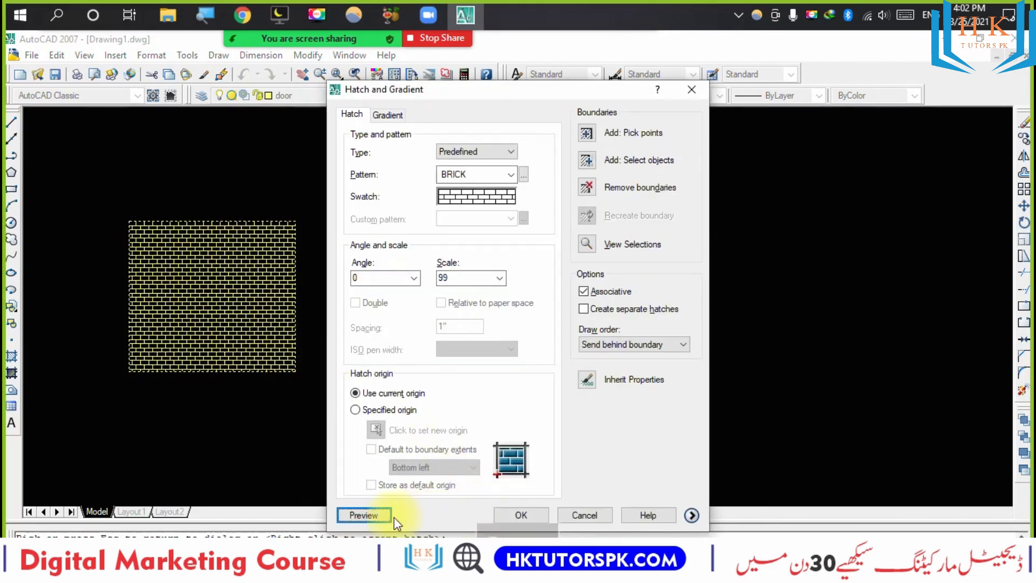
pyautogui.click(511, 515)
# Examine the brick hatch up close, including its rows along the rectangle's upper edge.
pyautogui.scroll(6, 250, 394)
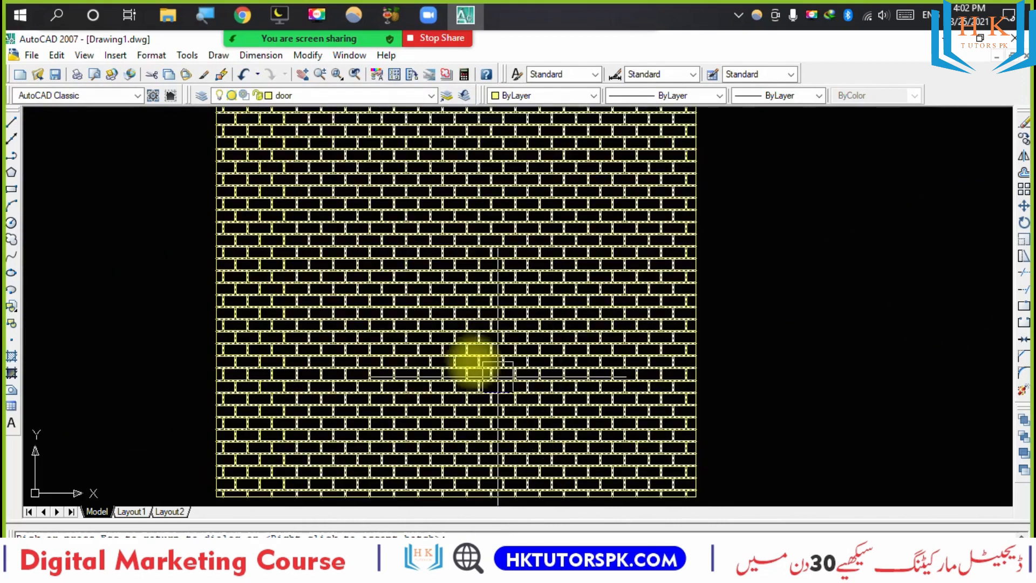
pyautogui.scroll(2, 427, 267)
pyautogui.scroll(-5, 523, 329)
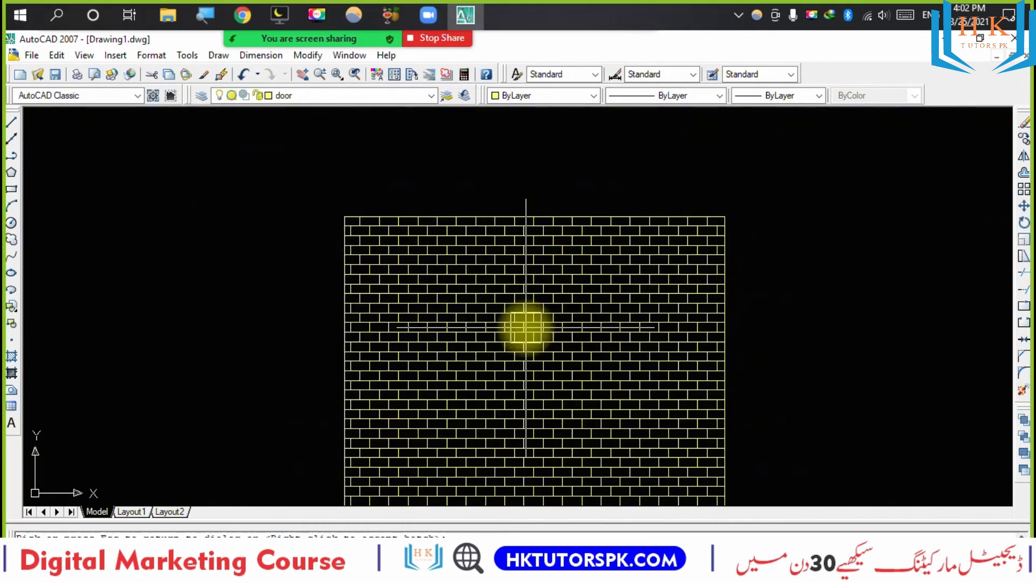
pyautogui.moveTo(647, 233); pyautogui.dragTo(630, 270, button='middle')
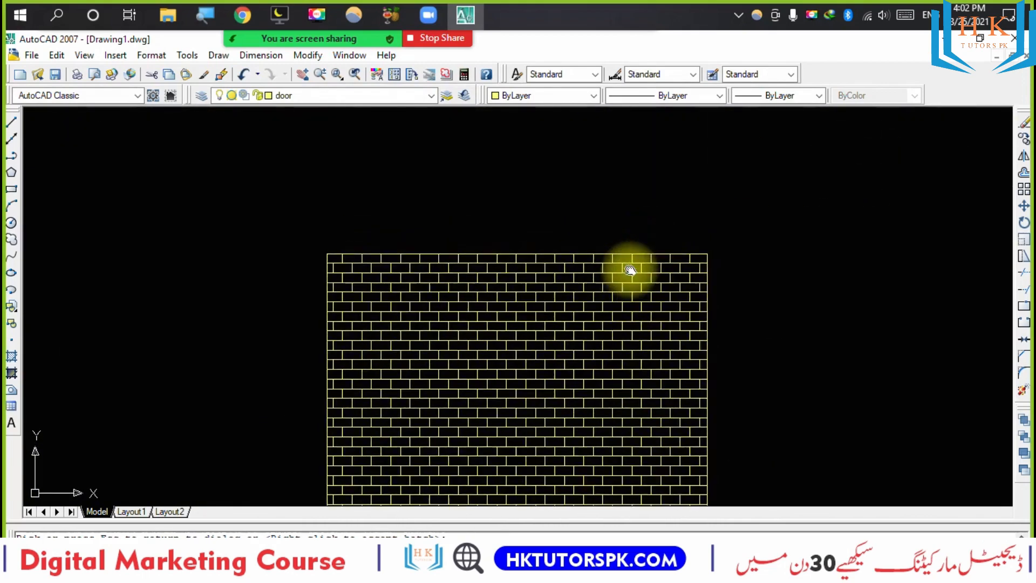
pyautogui.scroll(3, 615, 282)
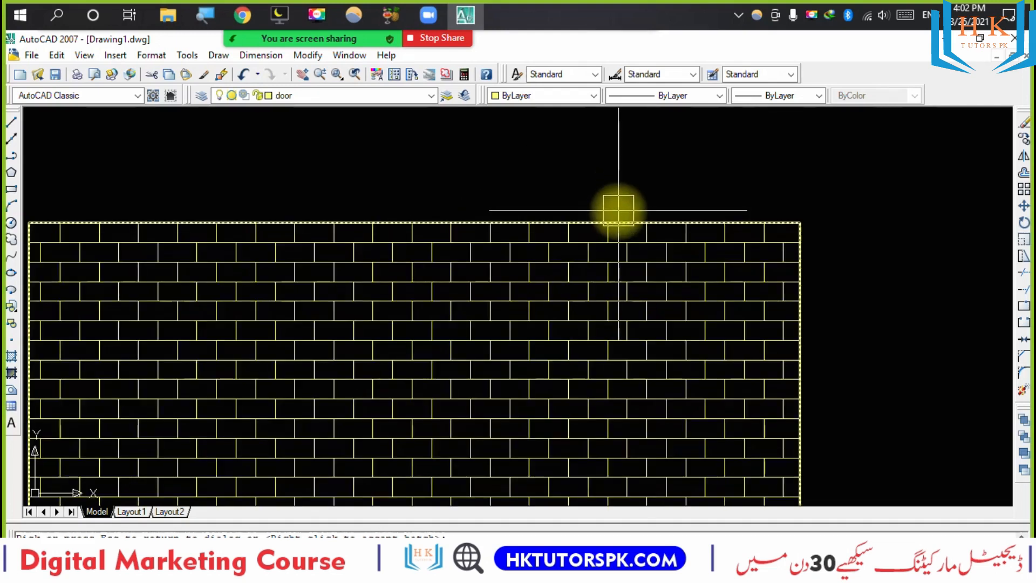
pyautogui.moveTo(618, 210)
pyautogui.mouseDown(button='middle')
pyautogui.moveTo(650, 494)
pyautogui.moveTo(578, 266)
pyautogui.moveTo(539, 216)
pyautogui.mouseUp(button='middle')
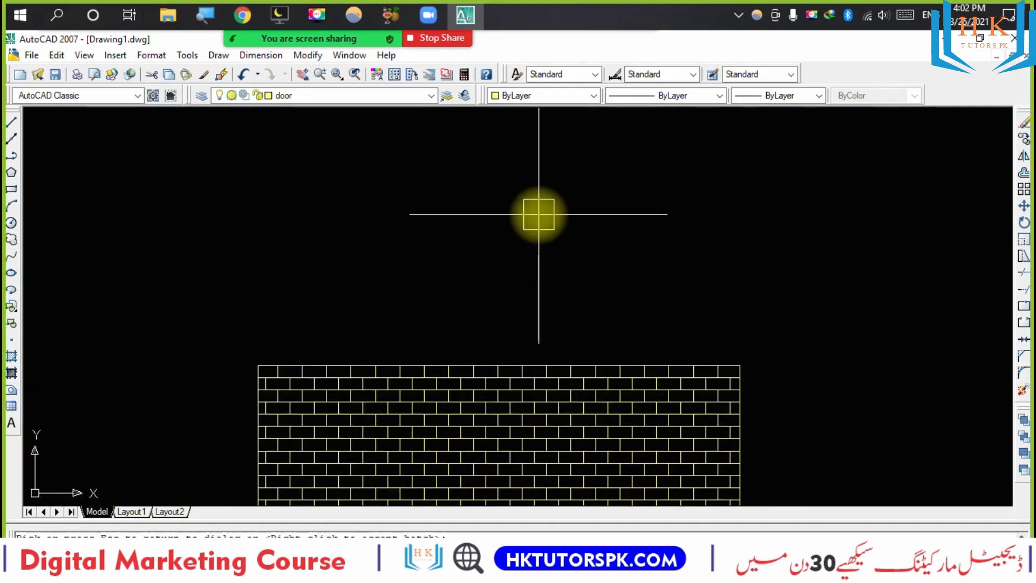
pyautogui.moveTo(369, 223)
pyautogui.mouseDown(button='middle')
pyautogui.moveTo(367, 335)
pyautogui.moveTo(379, 350)
pyautogui.moveTo(437, 352)
pyautogui.mouseUp(button='middle')
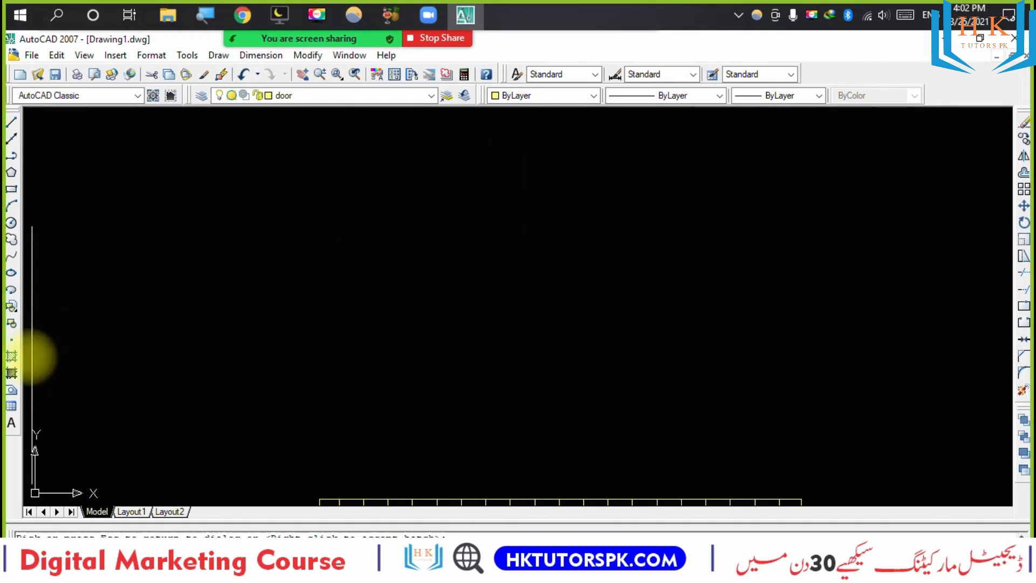
pyautogui.click(9, 396)
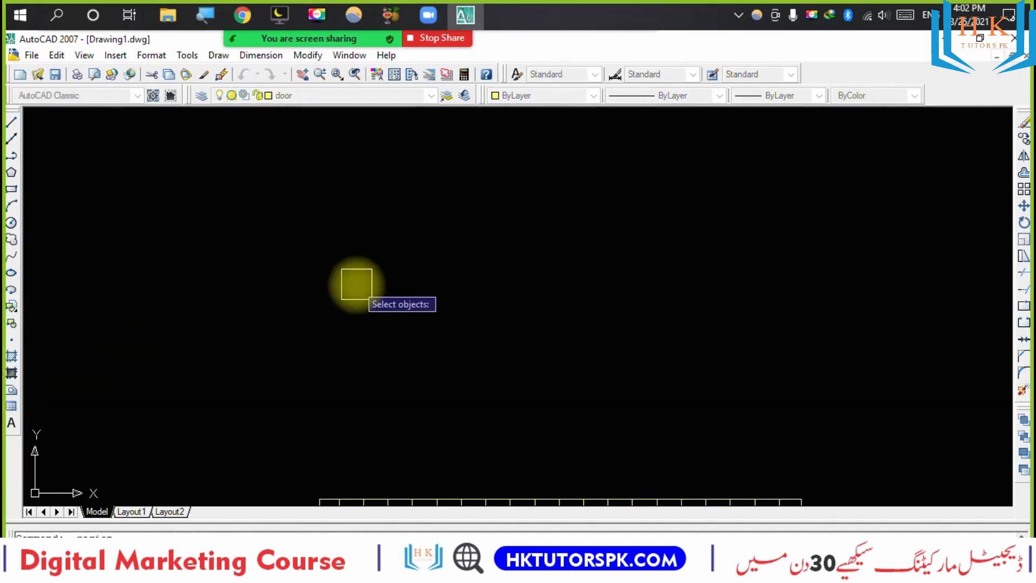
pyautogui.press('Escape')
pyautogui.press('Escape')
# Zoom to the drawing extents and bring the empty area above the hatched rectangle into view.
pyautogui.scroll(-1, 468, 273)
pyautogui.moveTo(474, 290); pyautogui.dragTo(432, 358, button='middle')
pyautogui.moveTo(484, 237); pyautogui.dragTo(461, 290, button='middle')
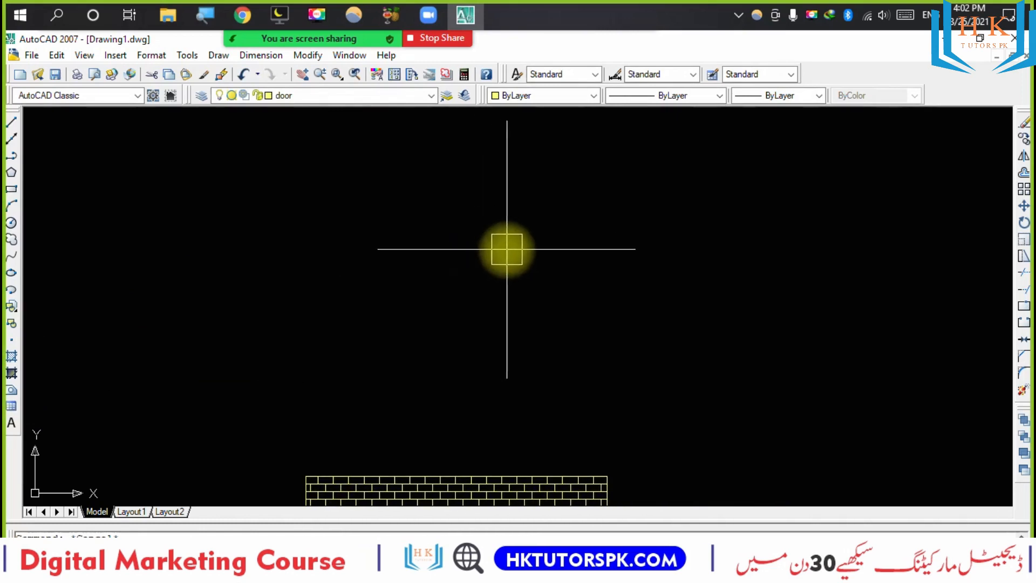
pyautogui.moveTo(507, 248); pyautogui.dragTo(478, 335, button='middle')
pyautogui.write('z')
pyautogui.press('Return')
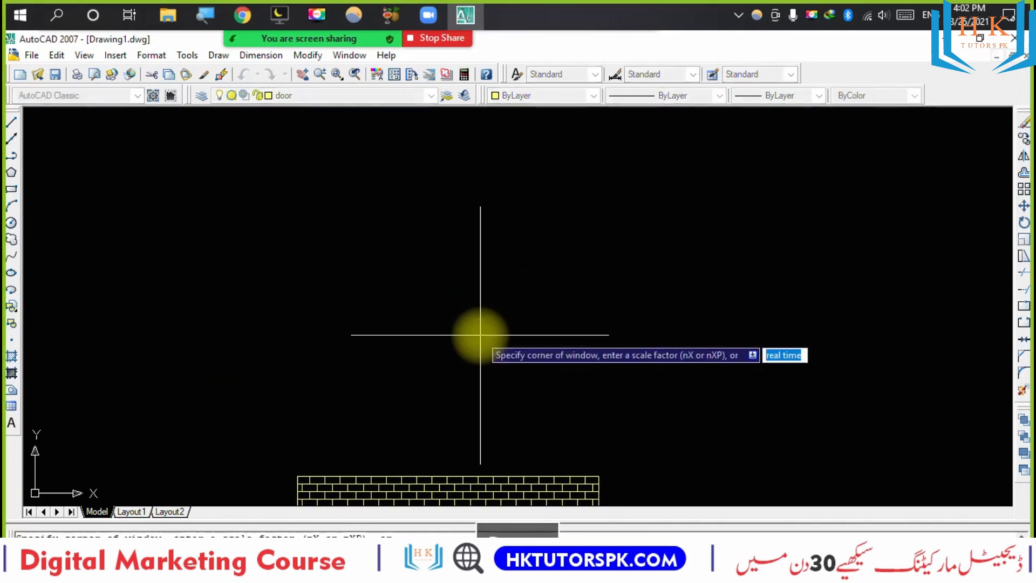
pyautogui.write('e')
pyautogui.press('Return')
pyautogui.moveTo(500, 284); pyautogui.dragTo(532, 422, button='middle')
pyautogui.moveTo(388, 157)
pyautogui.mouseDown(button='middle')
pyautogui.moveTo(510, 310)
pyautogui.moveTo(533, 283)
pyautogui.mouseUp(button='middle')
pyautogui.moveTo(458, 308); pyautogui.dragTo(560, 308, button='middle')
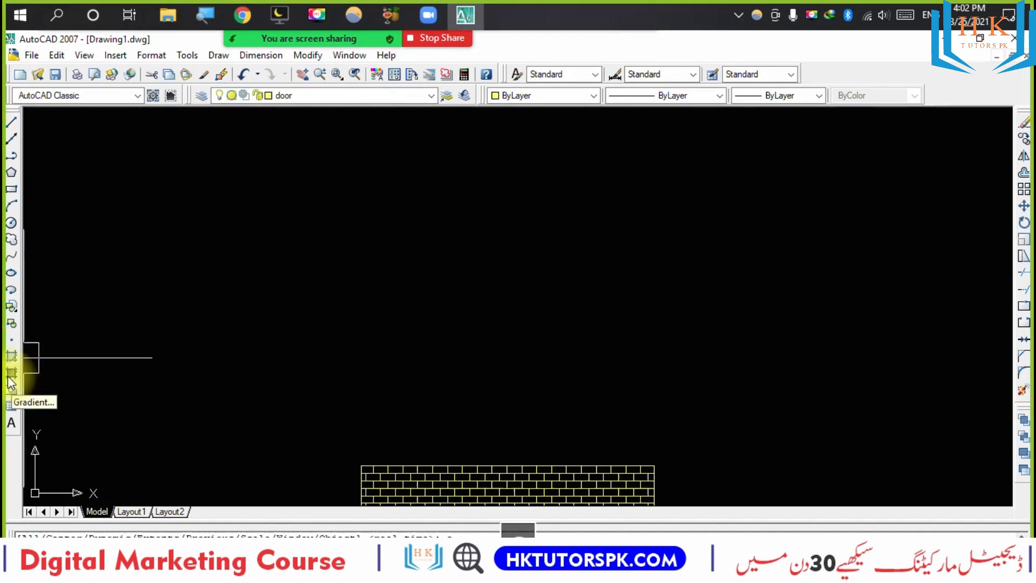
# Open the Object Grouping dialog and dismiss it without creating a group.
pyautogui.press('Return')
pyautogui.press('Escape')
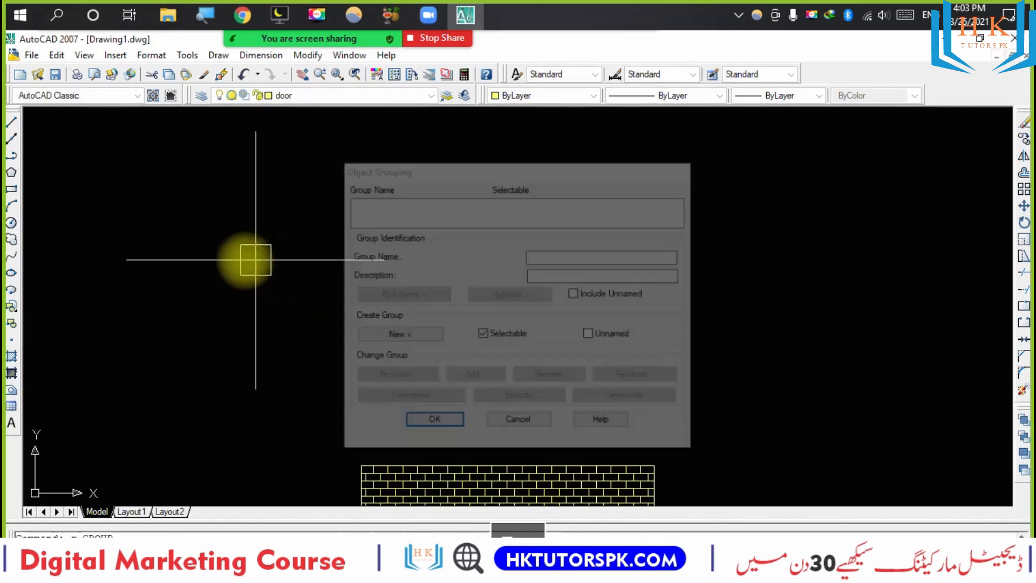